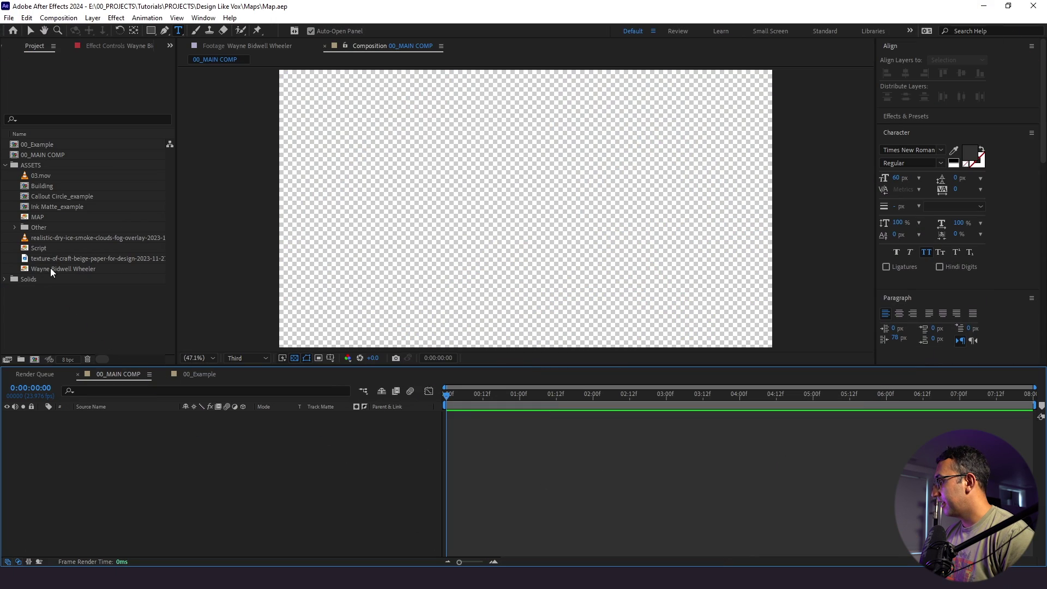
Step: Add the MAP image to 00_MAIN COMP, scale it to 25%, and position it so the southeastern states fill the frame
click(46, 220)
drag(55, 217, 192, 433)
key(s)
click(30, 30)
drag(346, 165, 292, 269)
drag(215, 430, 227, 405)
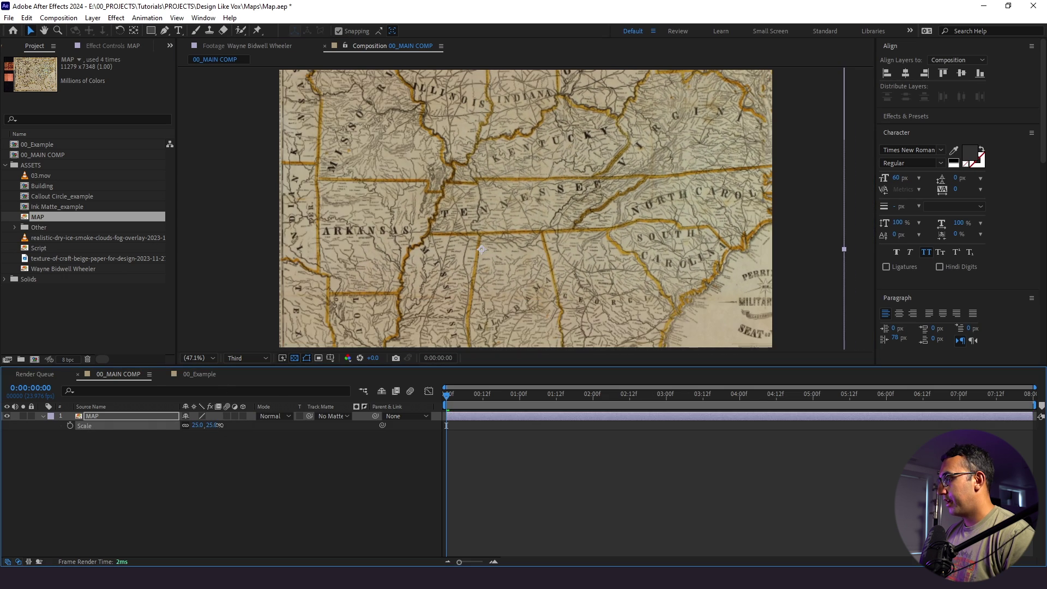
drag(355, 273, 359, 273)
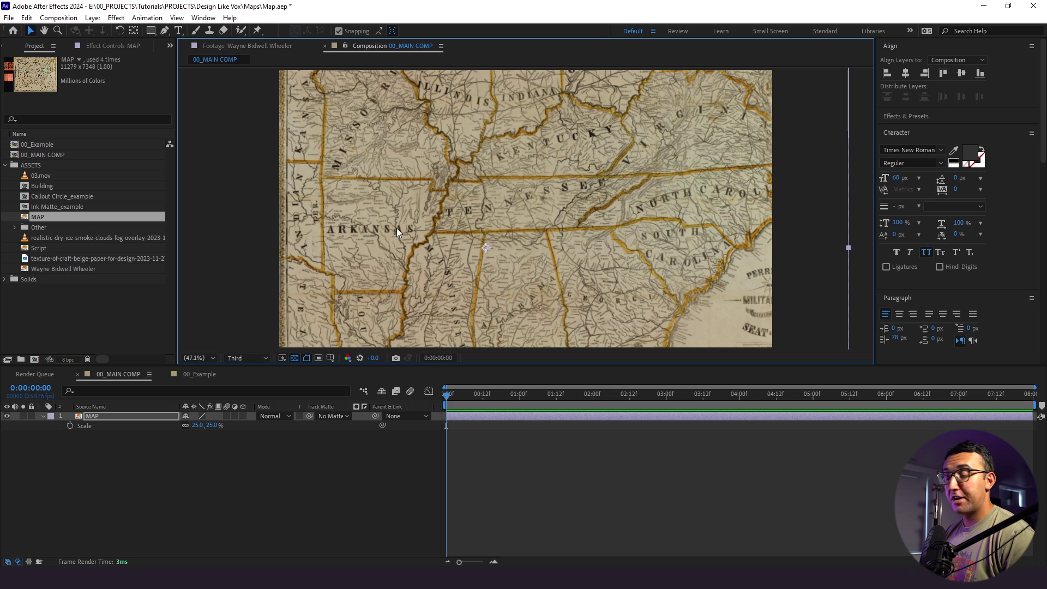
click(148, 429)
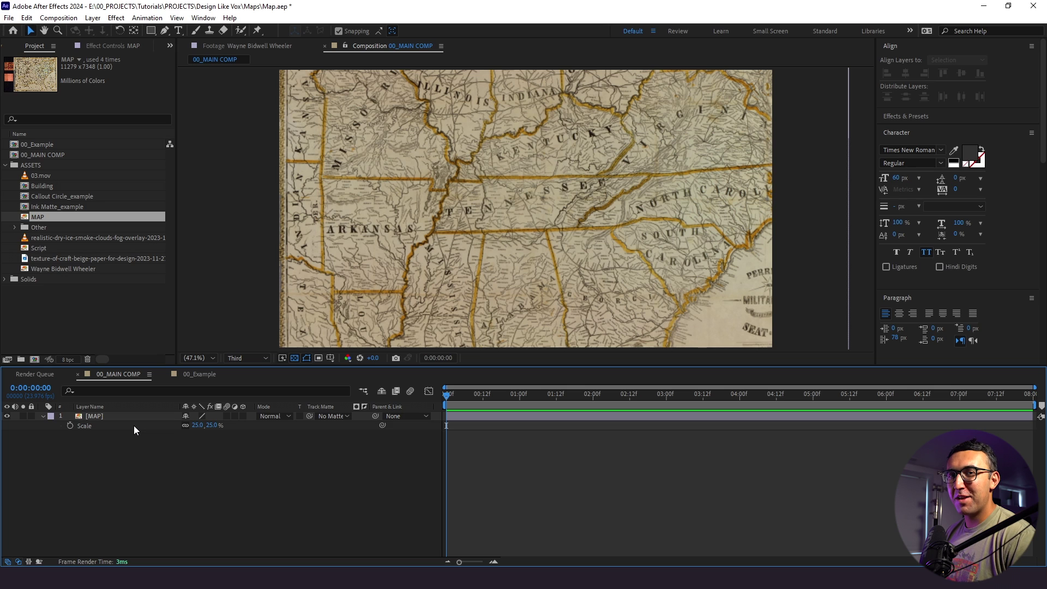
Step: Set the composition preview resolution to Full for a sharp view of the Kentucky area on the map layer
click(93, 416)
scroll(537, 219, up, 3)
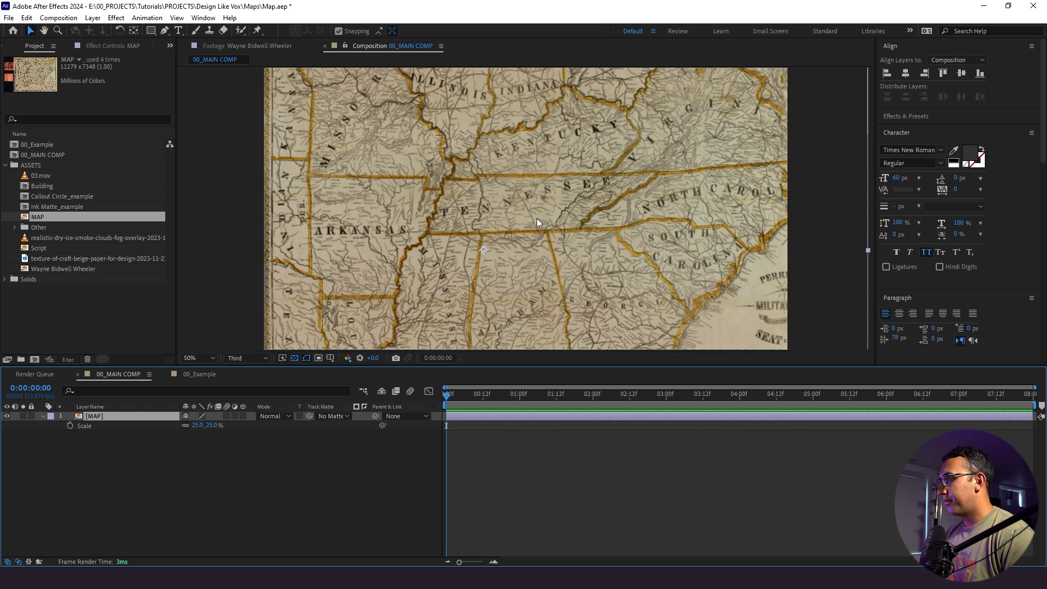
drag(492, 166, 480, 238)
click(246, 358)
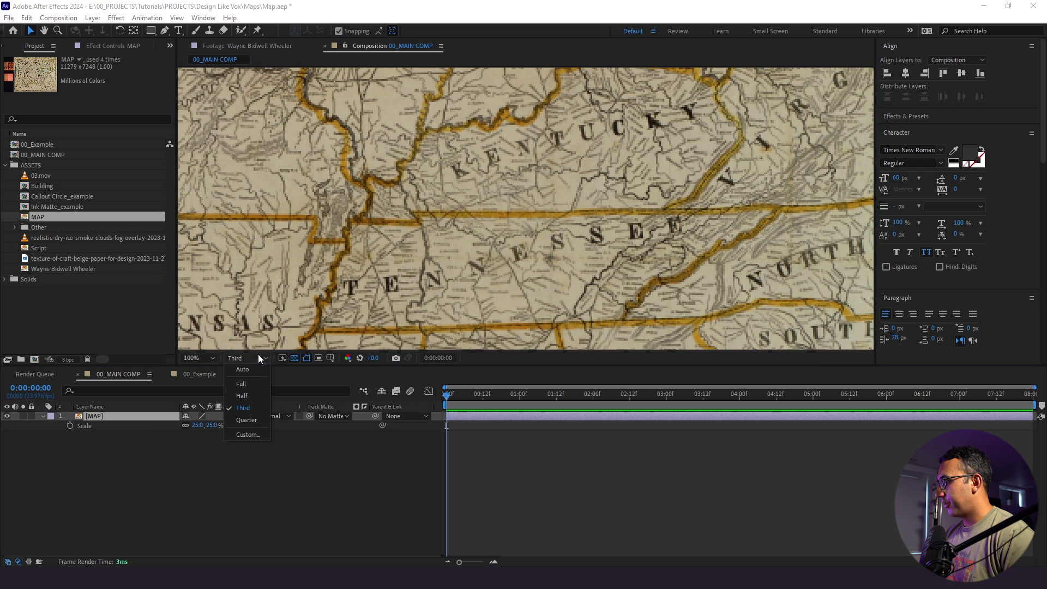
click(243, 383)
Step: Start a Pen tool mask on the map layer, tracing Kentucky's southern border from its southwest corner east to the Virginia line
scroll(394, 206, up, 2)
key(g)
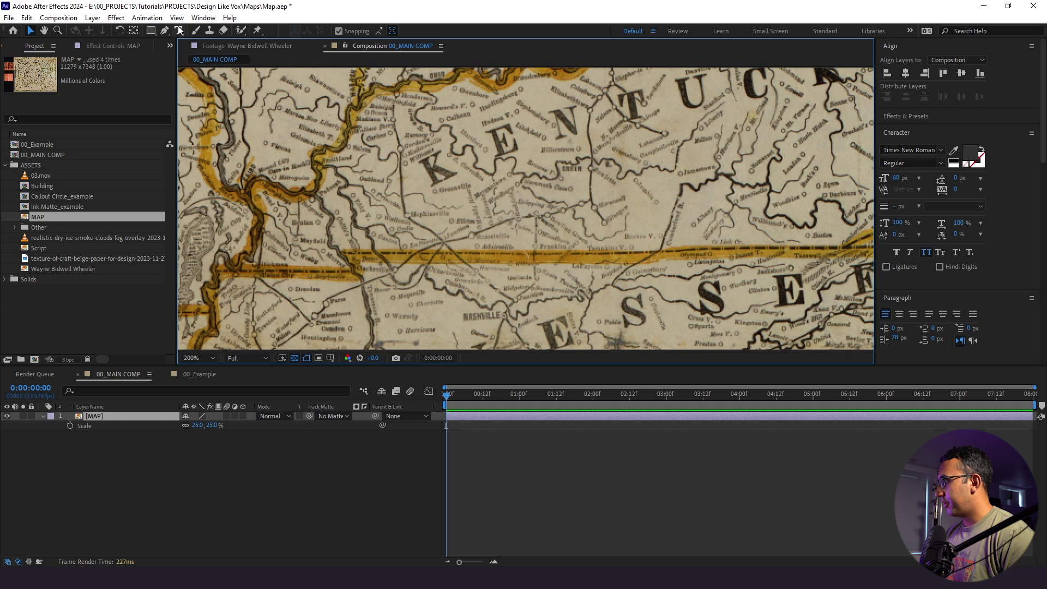
click(237, 271)
click(351, 272)
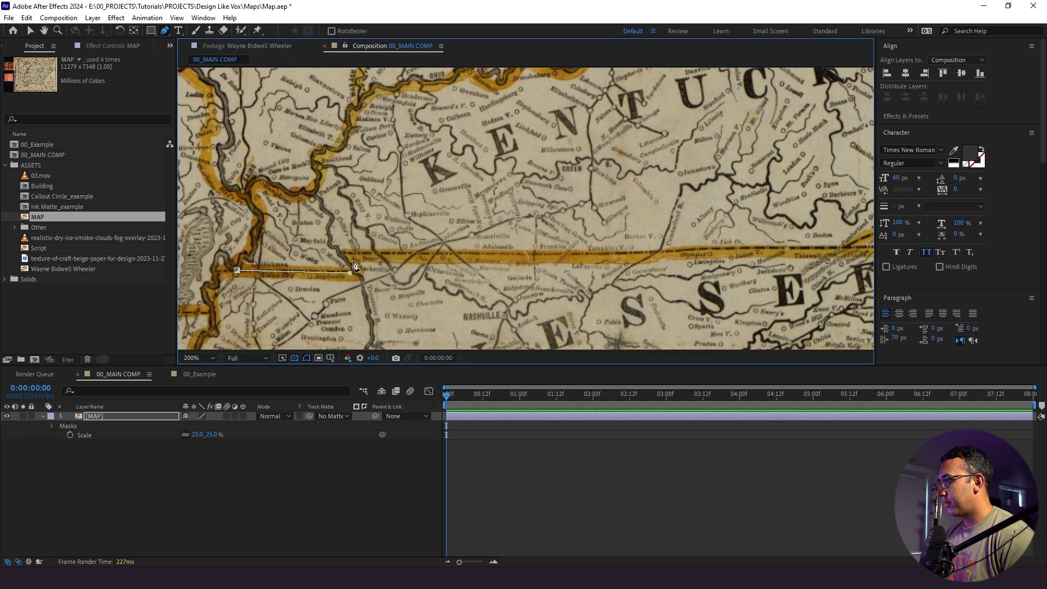
click(352, 256)
drag(638, 211, 459, 239)
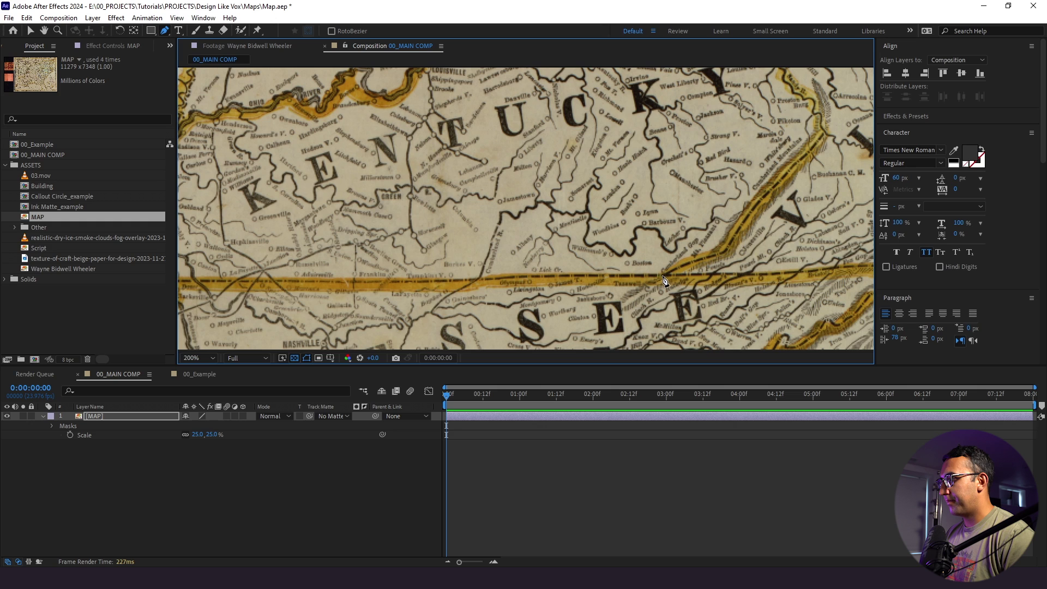
click(662, 278)
Step: Continue the mask northeast along Kentucky's mountain border with Virginia and up to the Ohio River junction
drag(662, 250, 698, 240)
click(661, 278)
click(685, 274)
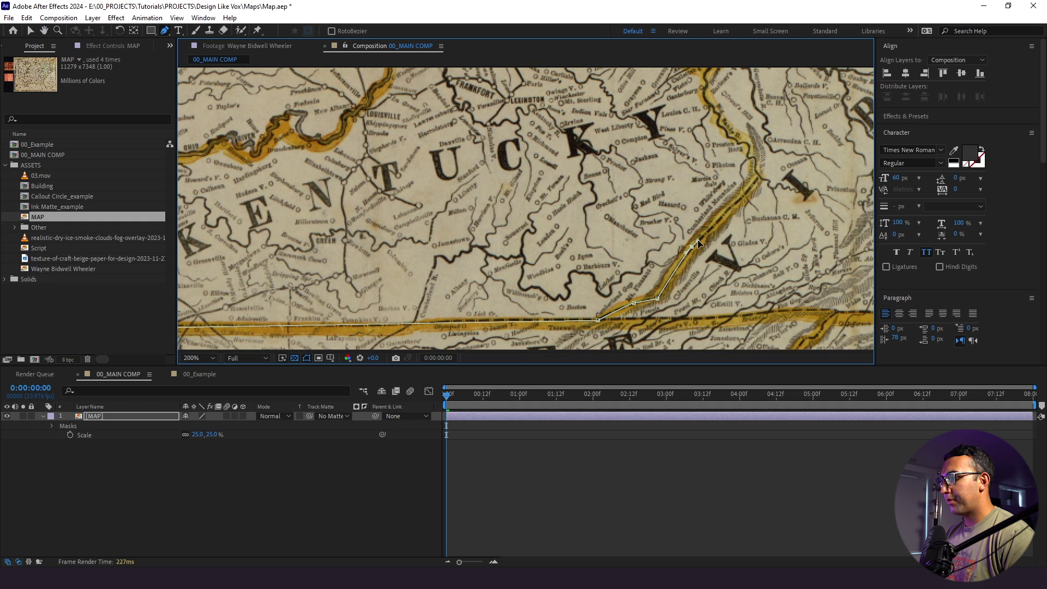
drag(733, 197, 694, 235)
click(715, 212)
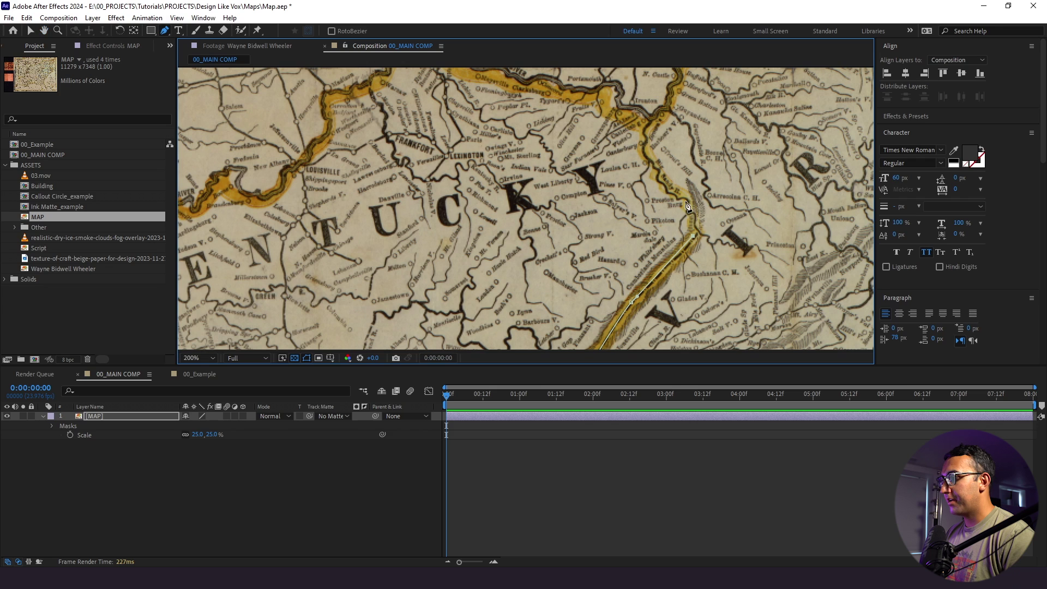
drag(668, 186, 678, 223)
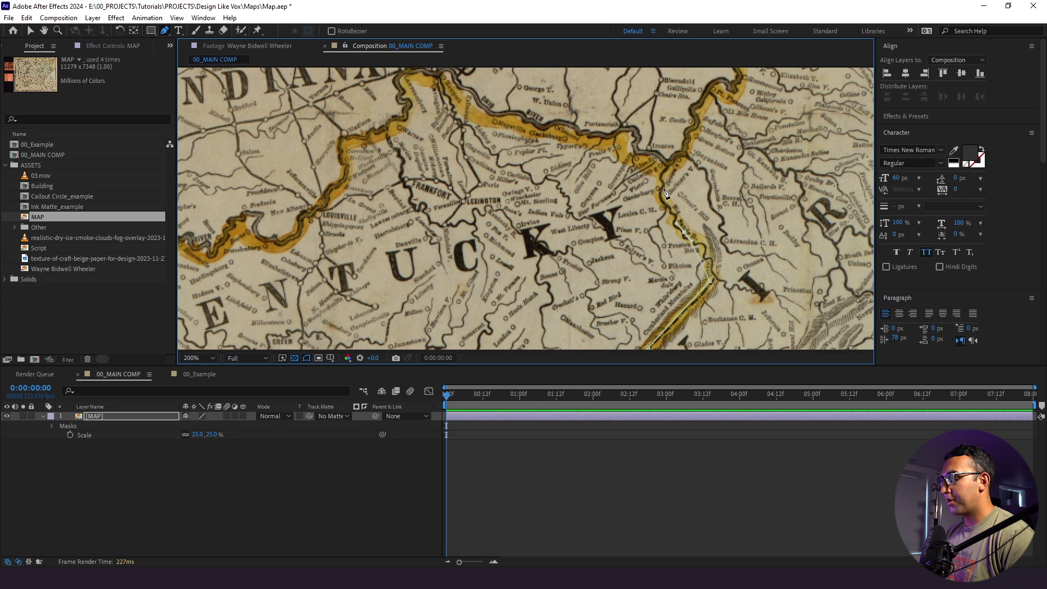
drag(663, 187, 698, 194)
click(666, 165)
Step: Continue the mask west along the Ohio River, tracing Kentucky's northern border to Cincinnati
click(639, 151)
drag(697, 177, 745, 197)
click(678, 177)
click(708, 187)
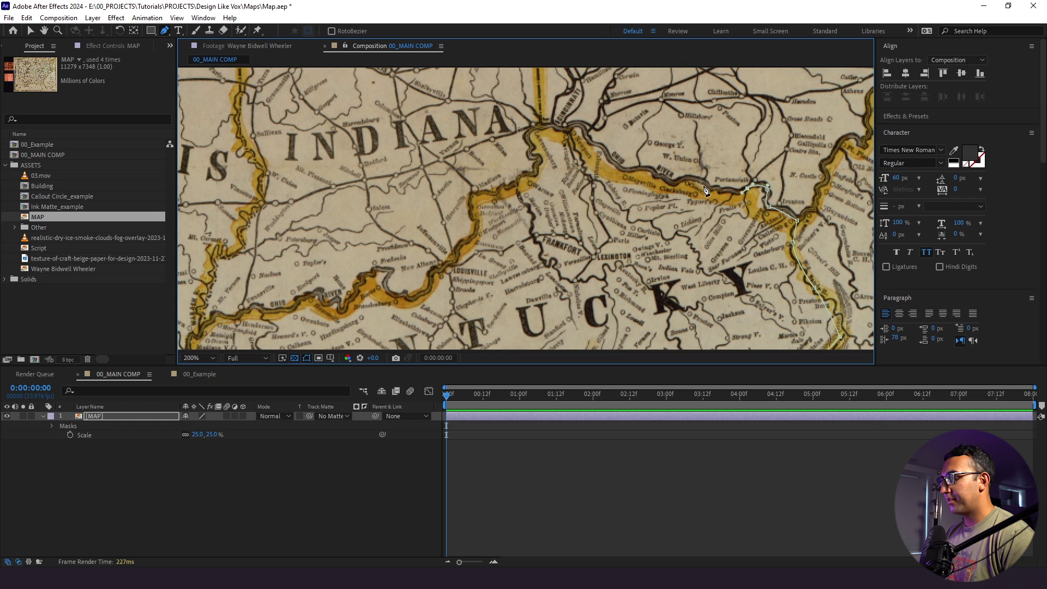
click(667, 183)
click(650, 178)
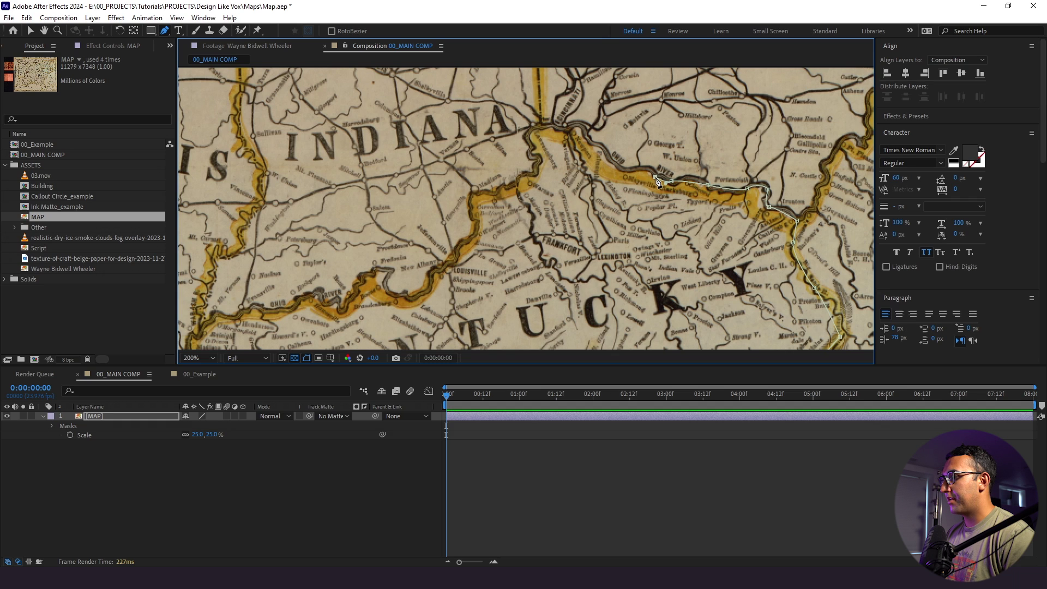
drag(624, 158, 708, 184)
click(695, 194)
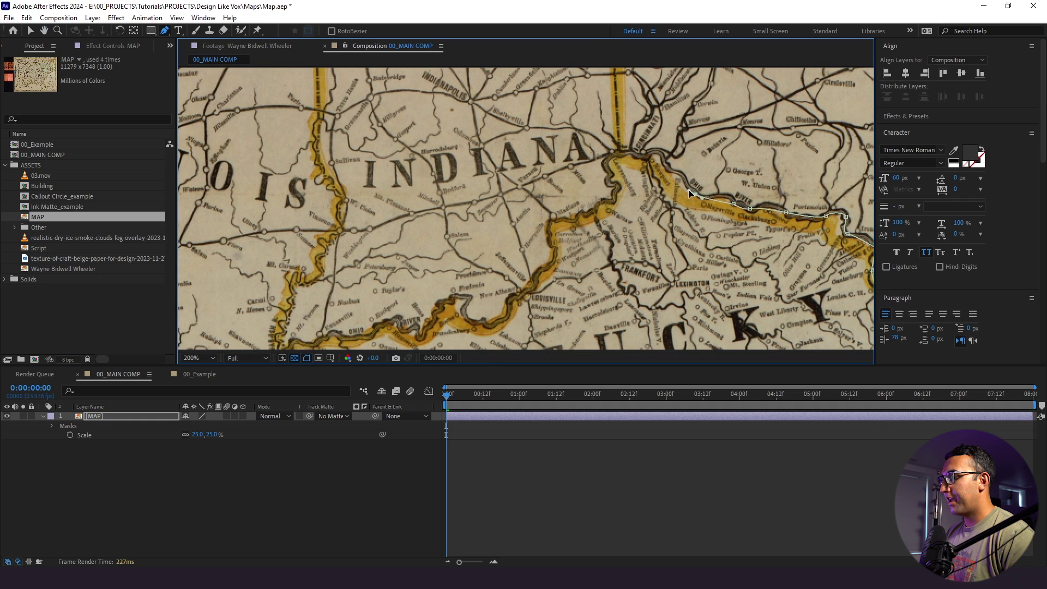
click(669, 168)
click(642, 154)
Step: Trace the rest of Kentucky's border along the Ohio River past Louisville to the western tip and close the mask
drag(607, 164, 608, 171)
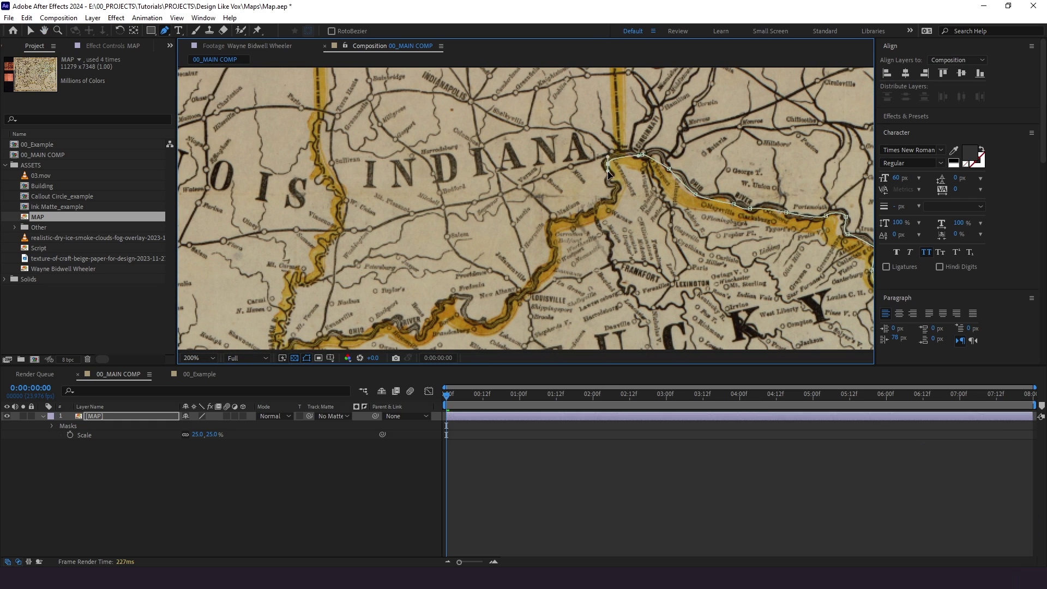
click(548, 244)
drag(523, 295, 603, 241)
click(594, 245)
drag(540, 251, 597, 199)
click(600, 186)
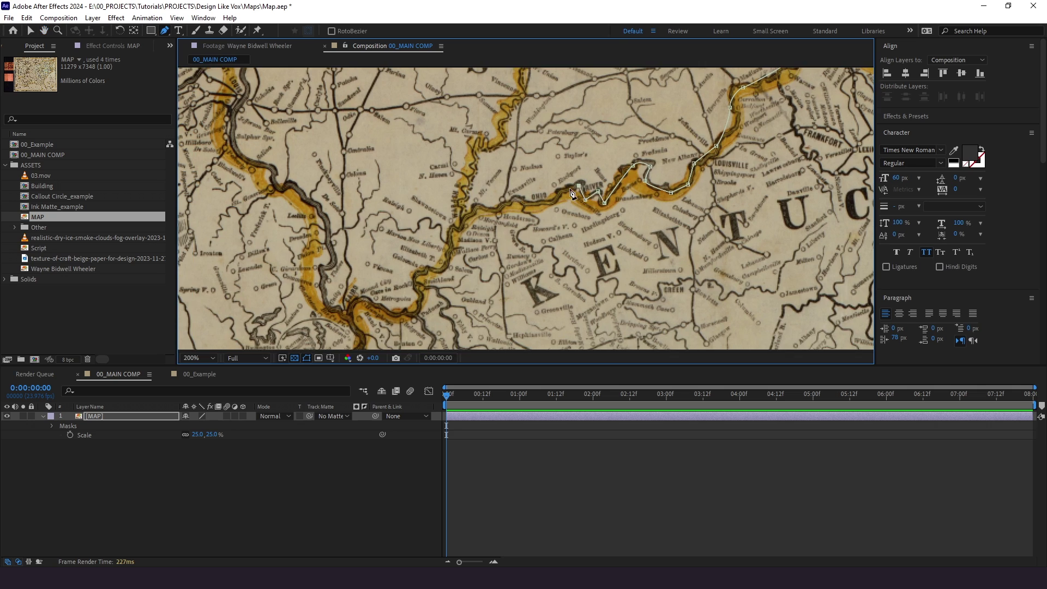
click(480, 226)
mouse_move(466, 220)
mouse_down()
mouse_move(584, 173)
mouse_move(617, 205)
mouse_move(770, 240)
mouse_up()
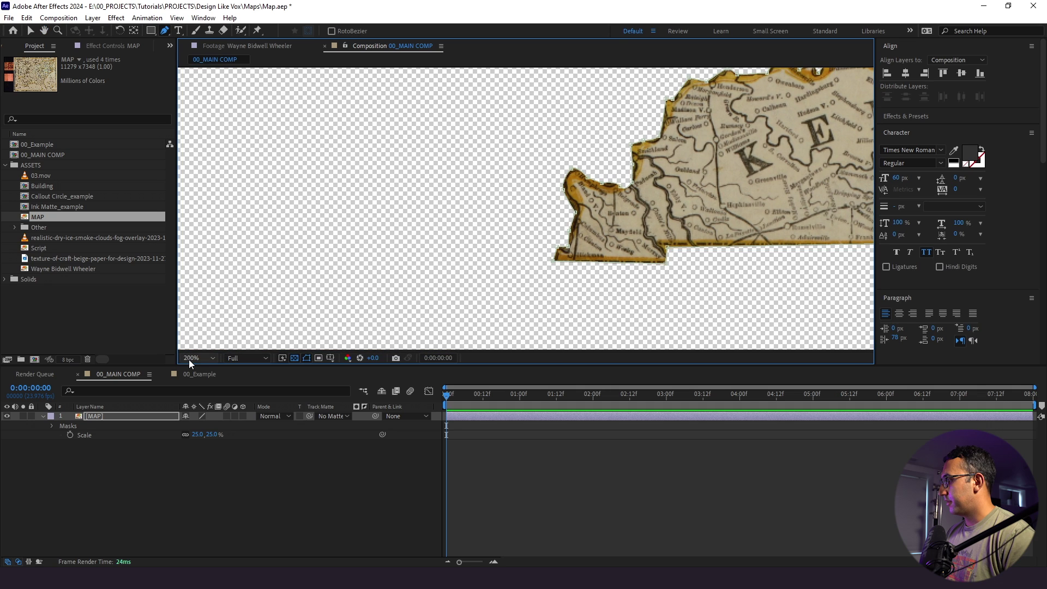
Step: Fit the composition in view and set the Kentucky mask's feather to 15 pixels
click(188, 359)
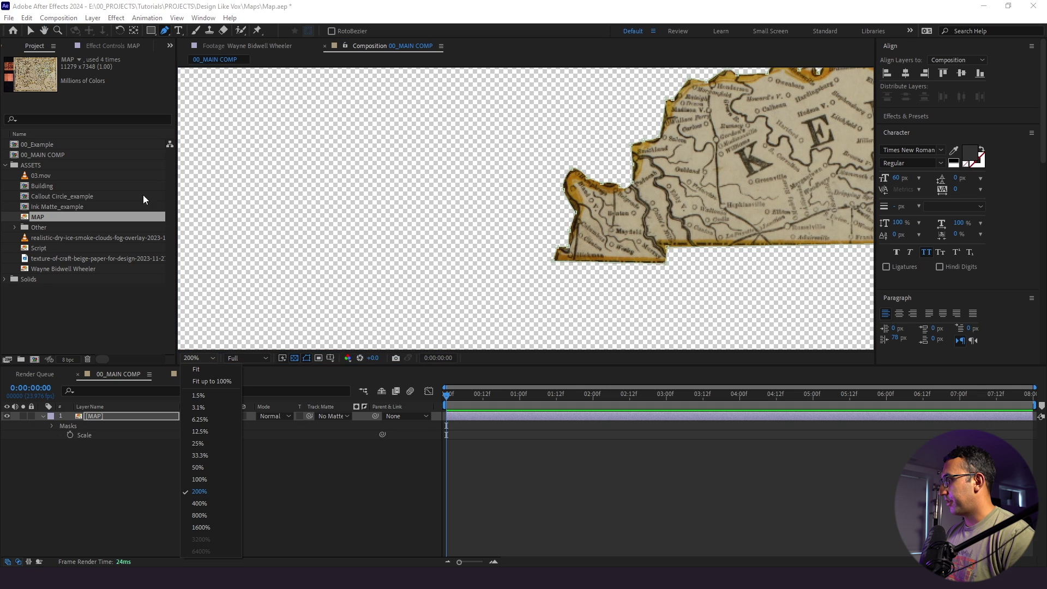
click(194, 377)
click(30, 30)
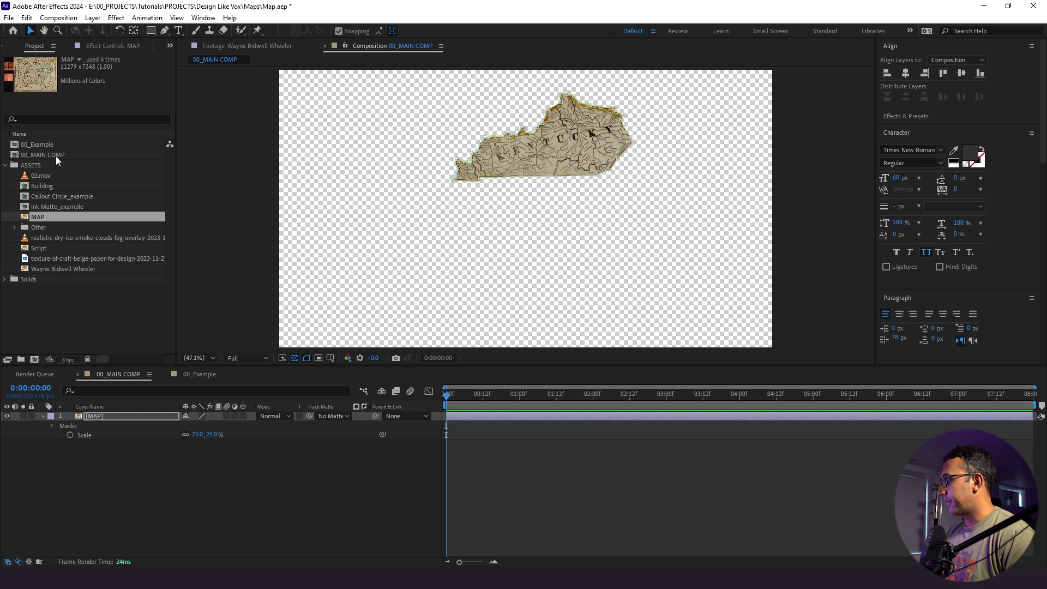
click(119, 456)
click(104, 418)
key(f)
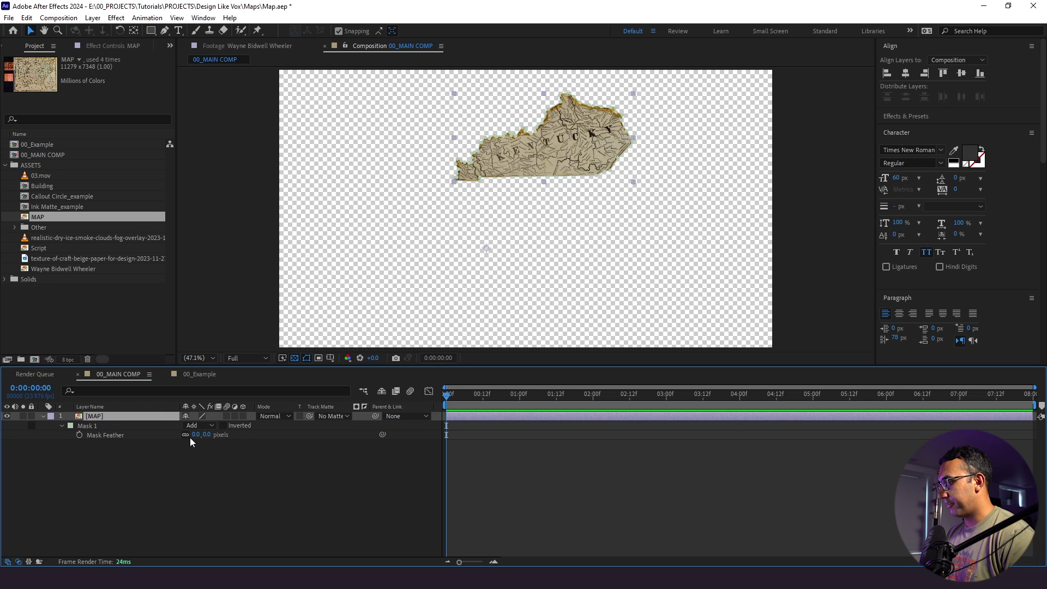
click(194, 435)
text(15)
key(Return)
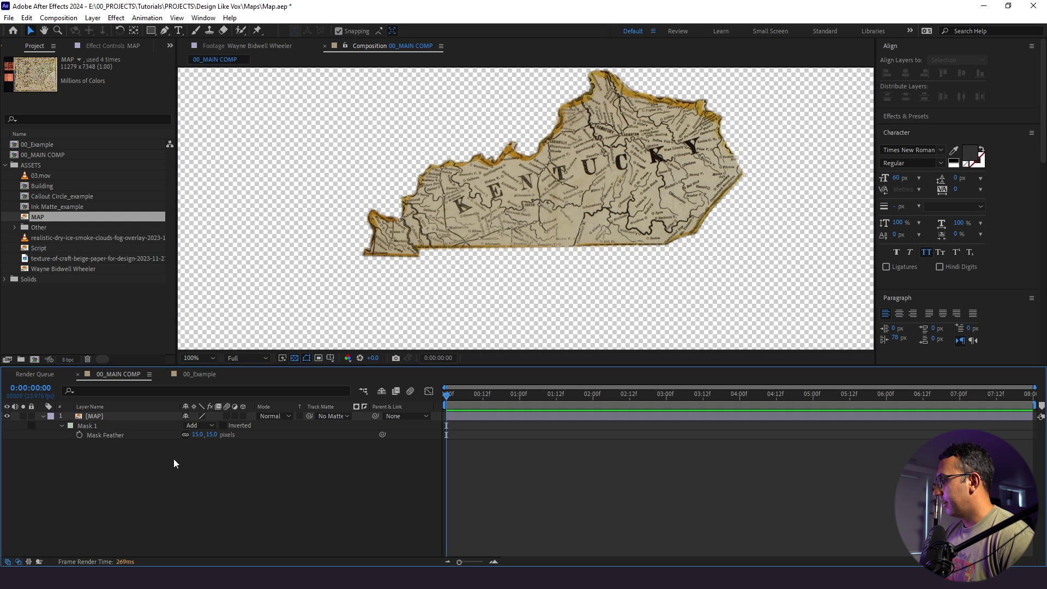
Step: Rename the masked map layer as Kentucky
click(125, 417)
key(Return)
text(Kentucky)
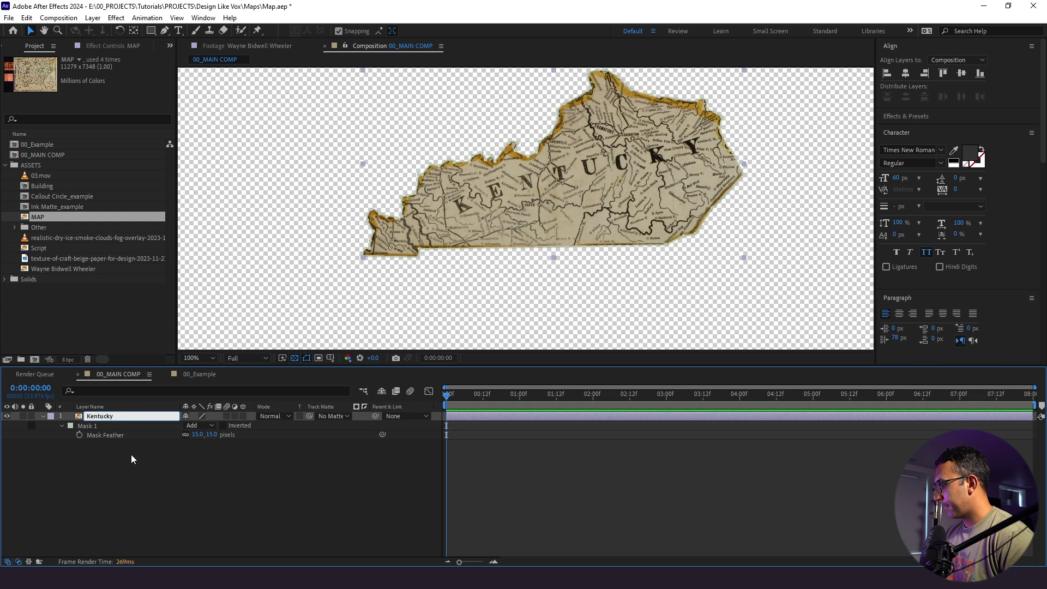
key(Return)
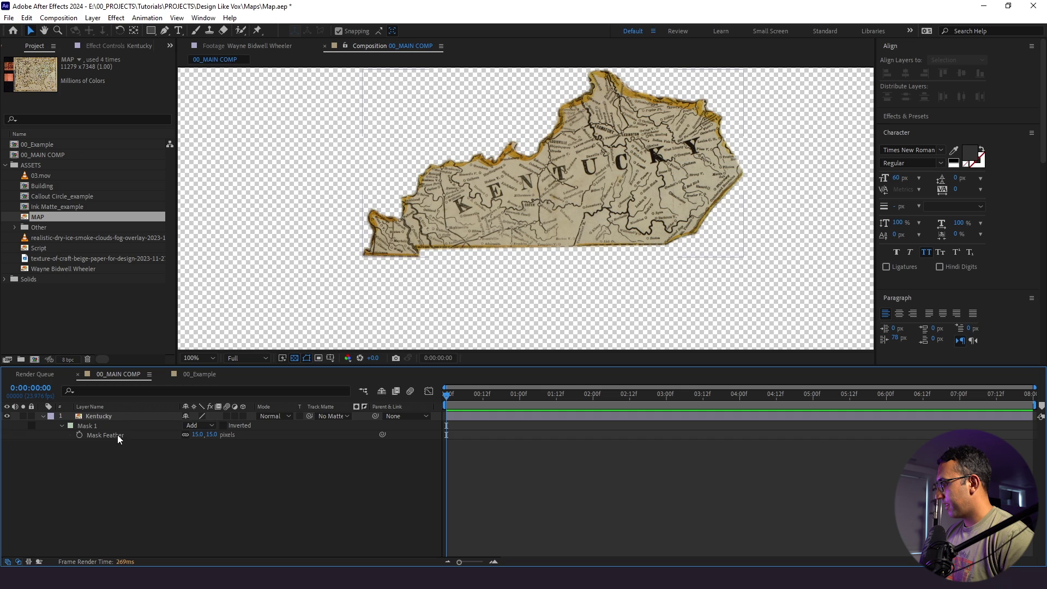
Step: Duplicate the Kentucky layer under the name States and hide the original Kentucky layer
click(115, 416)
key(ctrl+d)
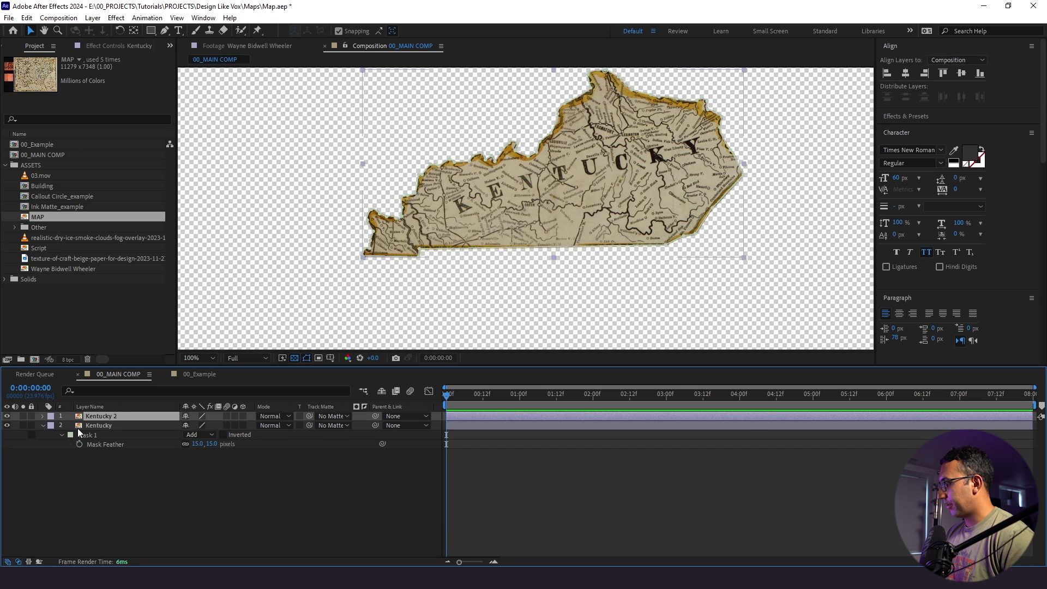
click(7, 425)
click(93, 417)
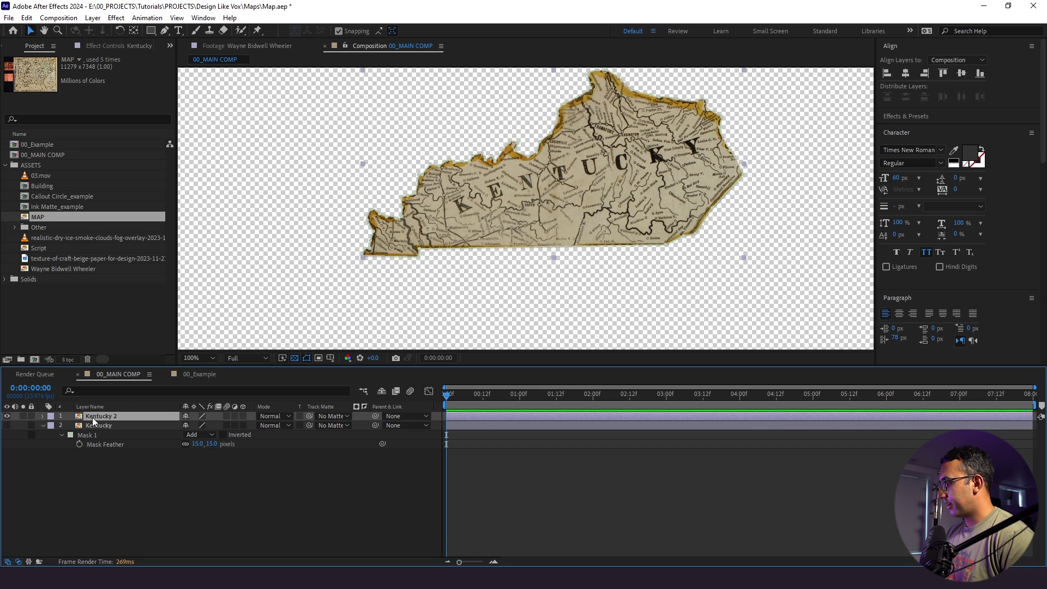
key(Return)
text(States)
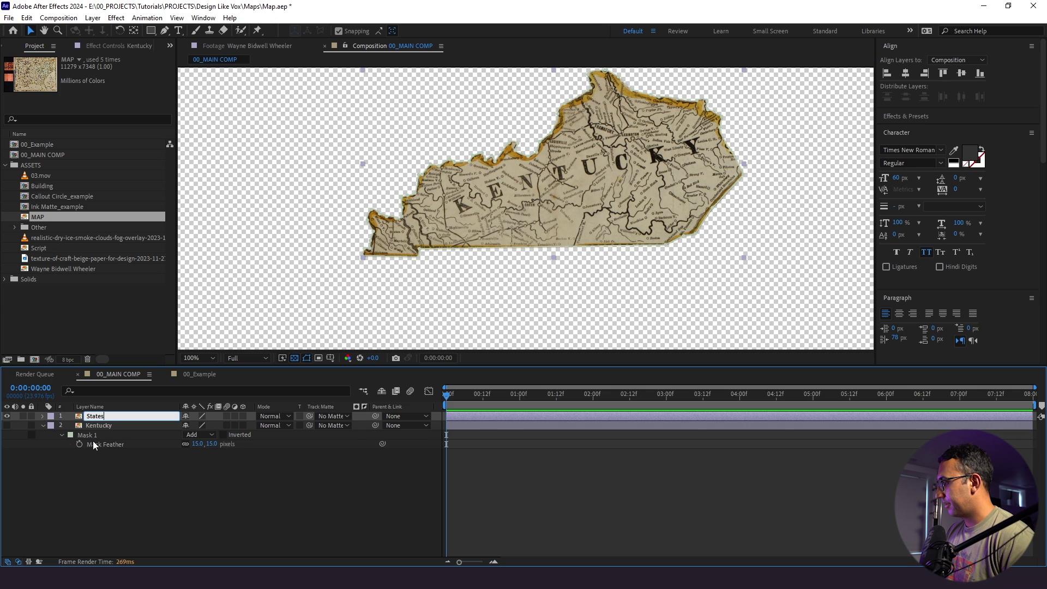
key(Return)
Step: Set the mask mode of Mask 1 on the States layer to Subtract to cut Kentucky out of the map
click(109, 418)
key(m)
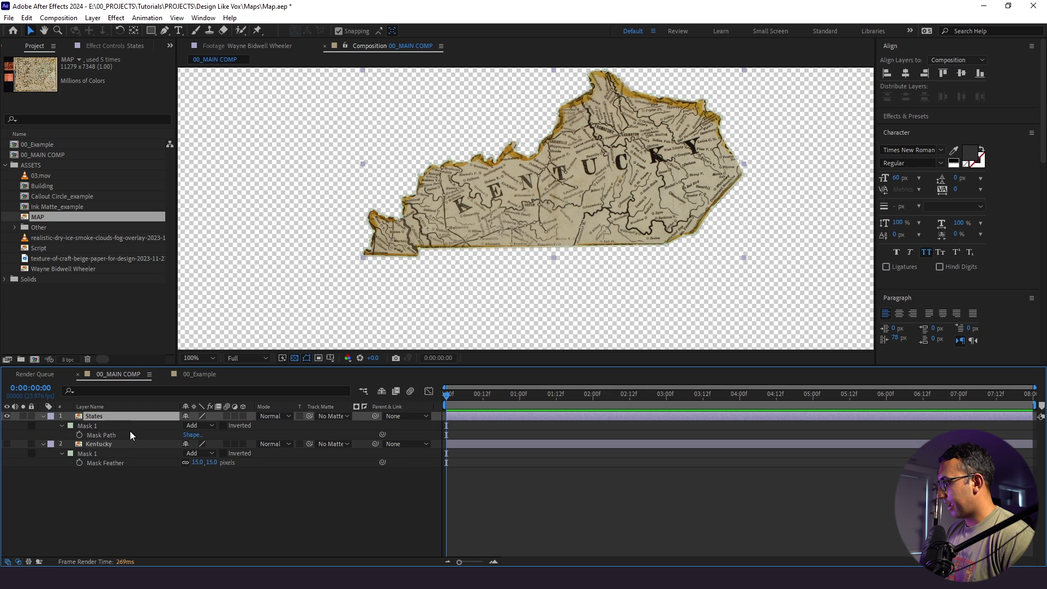
click(202, 425)
click(208, 461)
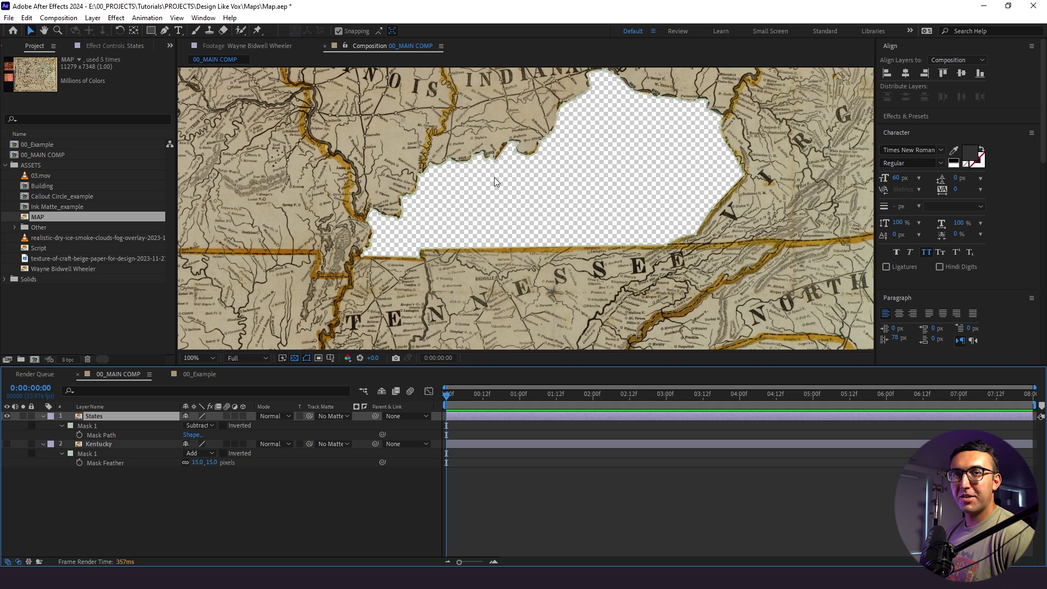
Step: Move the States layer below the Kentucky layer and make the Kentucky layer visible again
drag(130, 416, 129, 462)
click(118, 482)
click(7, 417)
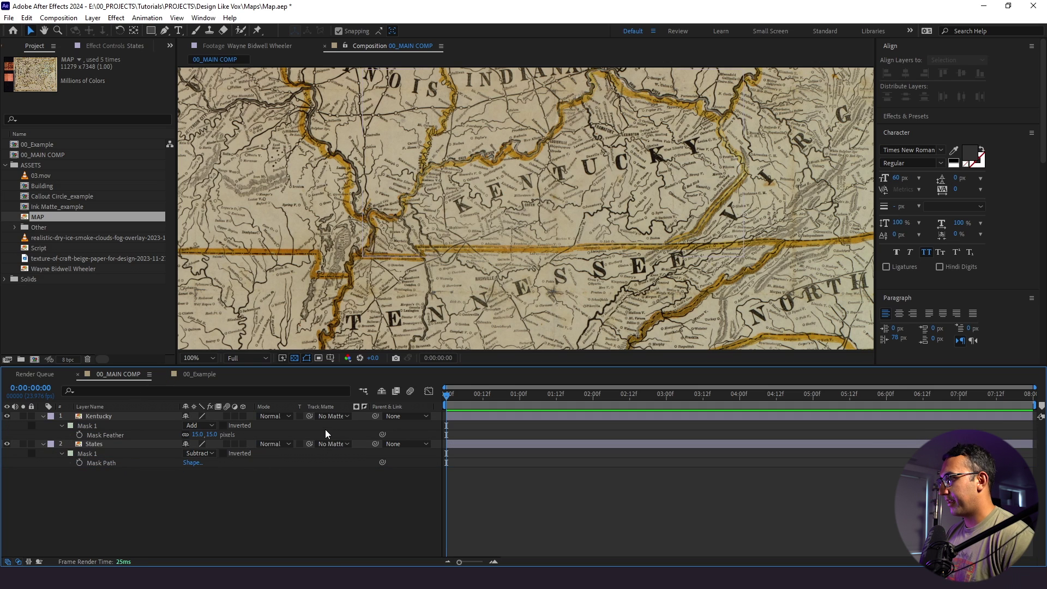
click(212, 359)
click(211, 377)
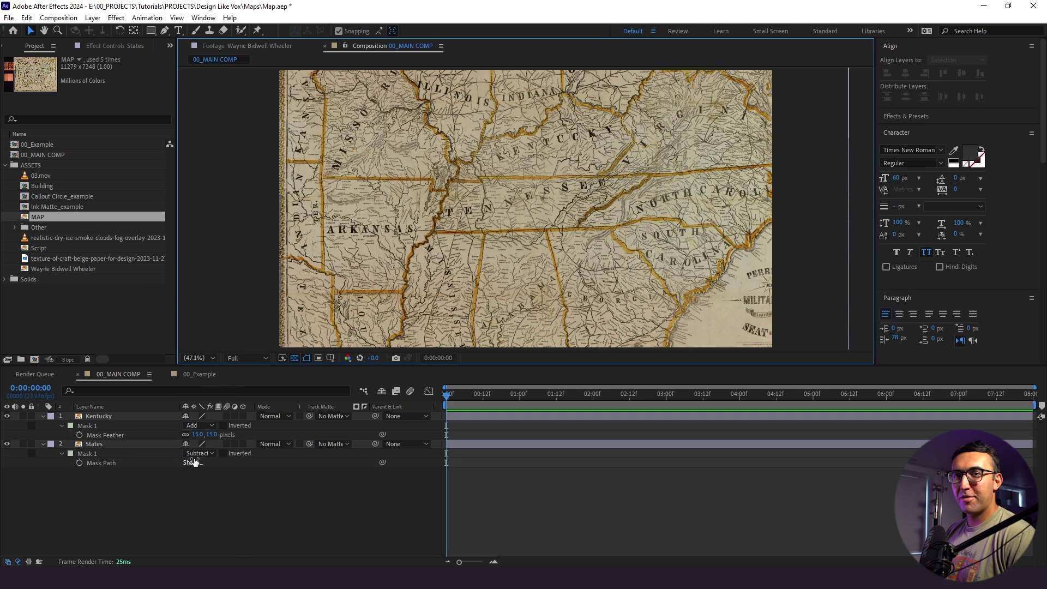
Step: Duplicate the Kentucky layer, name the copy Kentucky Outline, and collapse the expanded layer properties
click(96, 516)
click(94, 418)
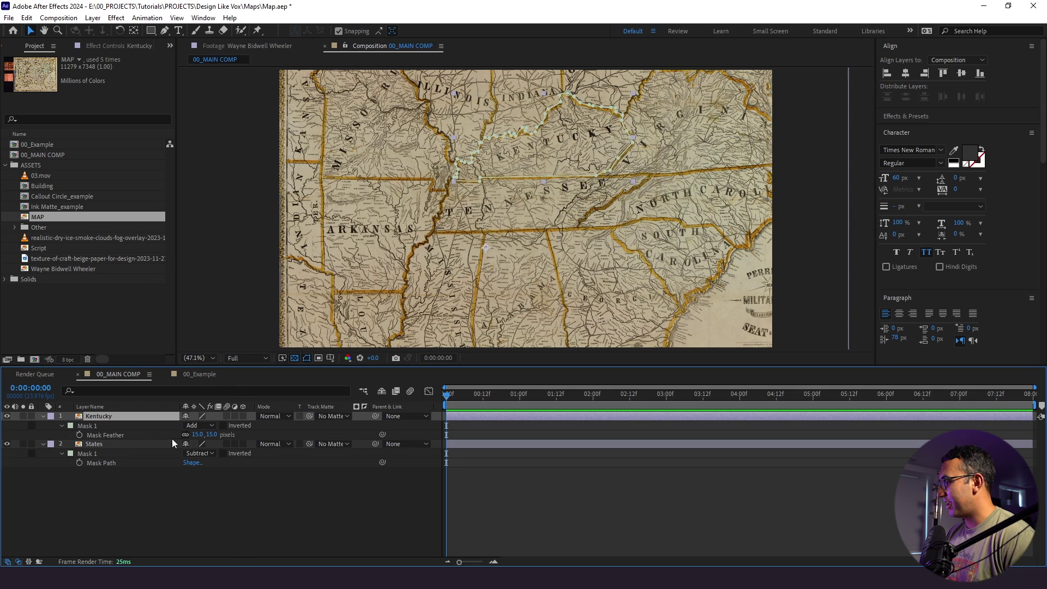
key(ctrl+d)
key(Return)
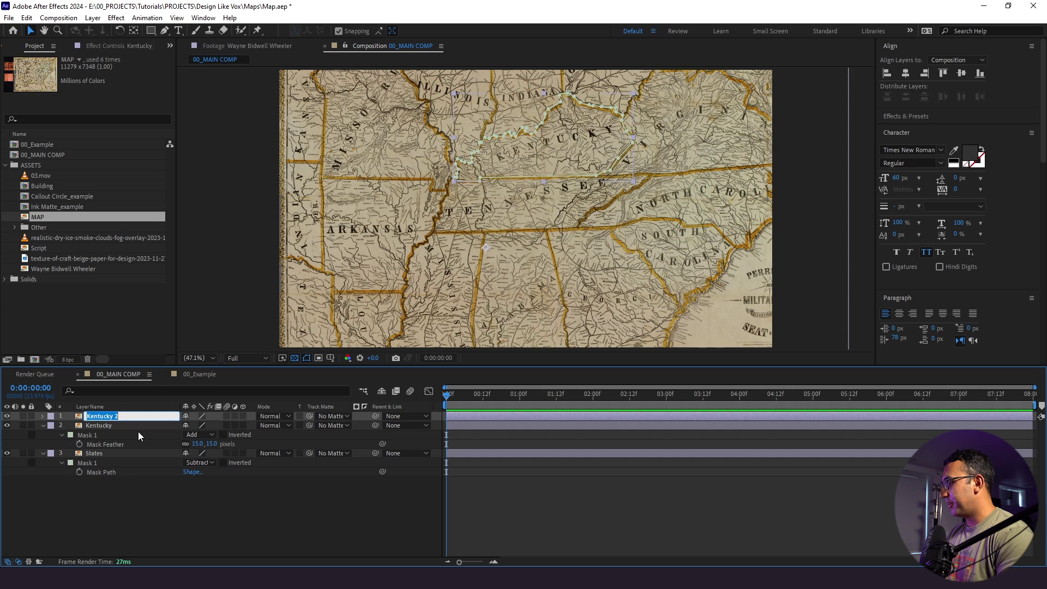
text(Outline)
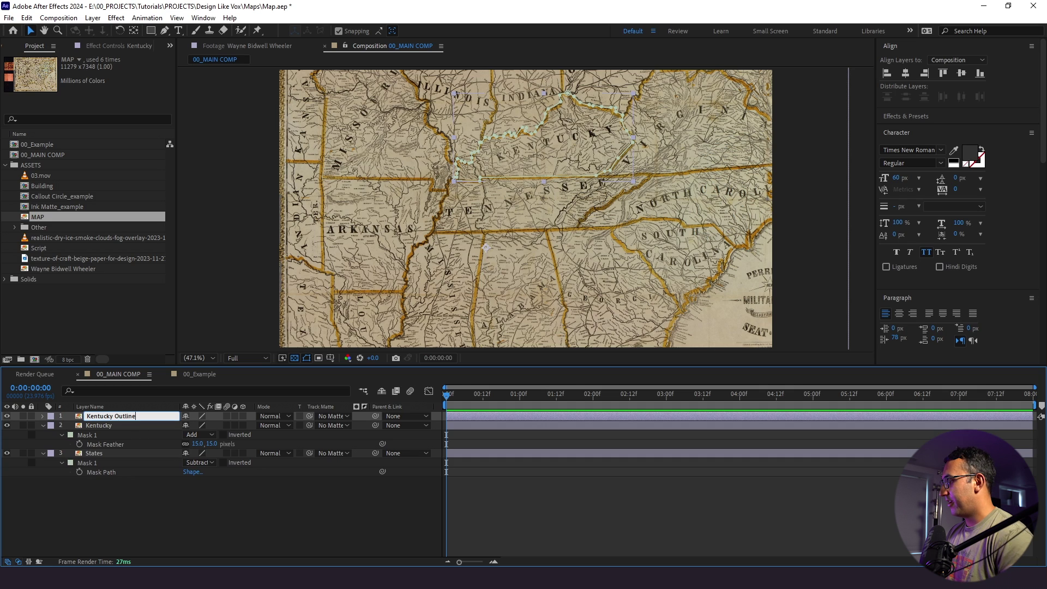
click(200, 505)
click(43, 454)
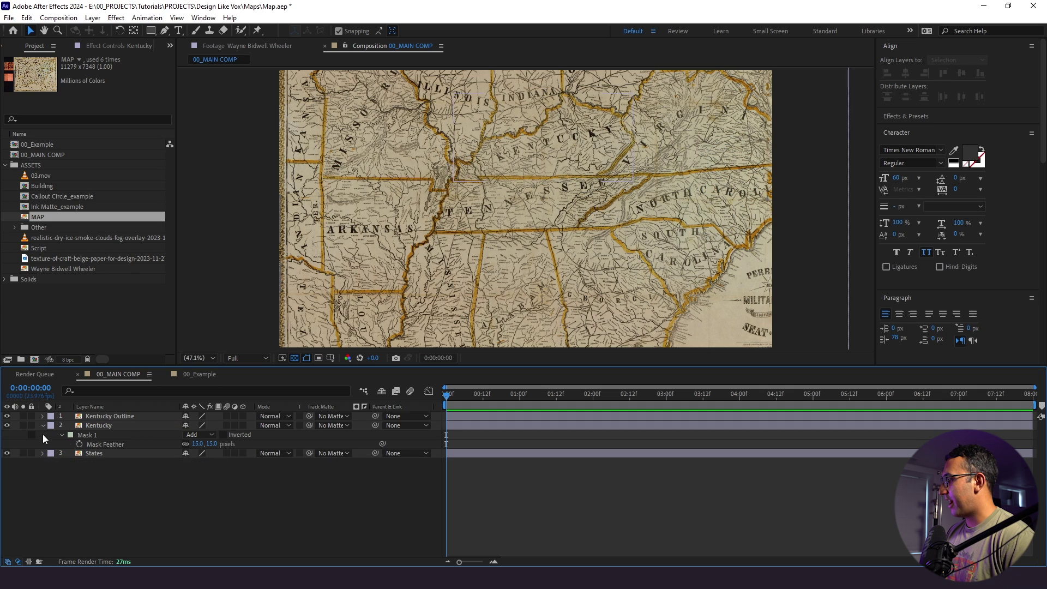
click(43, 425)
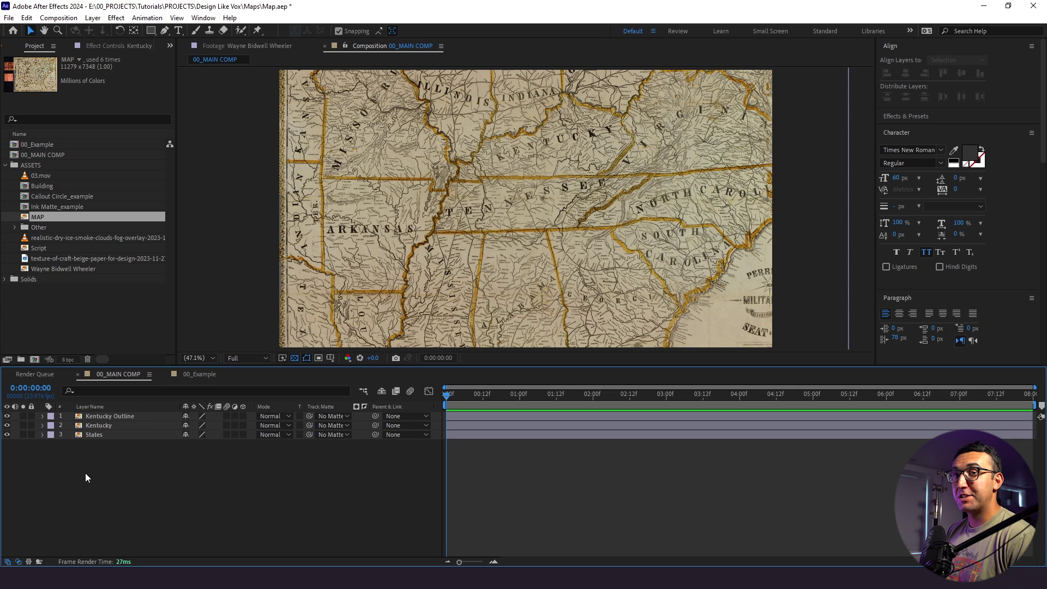
Step: Hide the Kentucky and States layers and select the Kentucky Outline layer
click(7, 425)
click(7, 434)
click(116, 416)
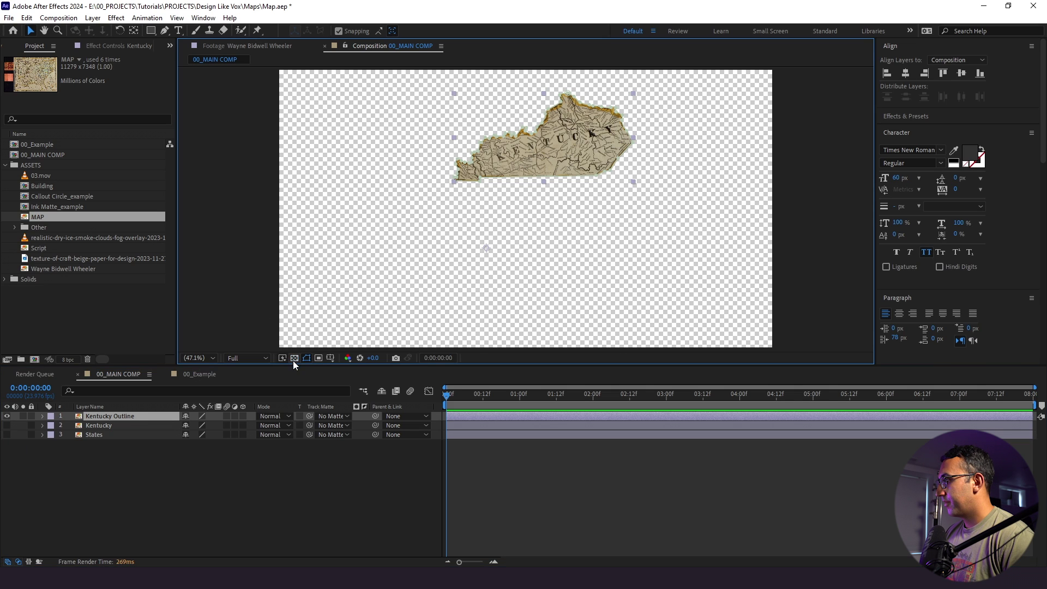
Step: Turn off the transparency grid and apply the Saber effect to the Kentucky Outline layer
click(295, 358)
scroll(418, 238, up, 1)
mouse_move(418, 238)
mouse_down()
mouse_move(415, 202)
mouse_move(422, 239)
mouse_up()
scroll(415, 202, up, 1)
click(128, 453)
click(127, 416)
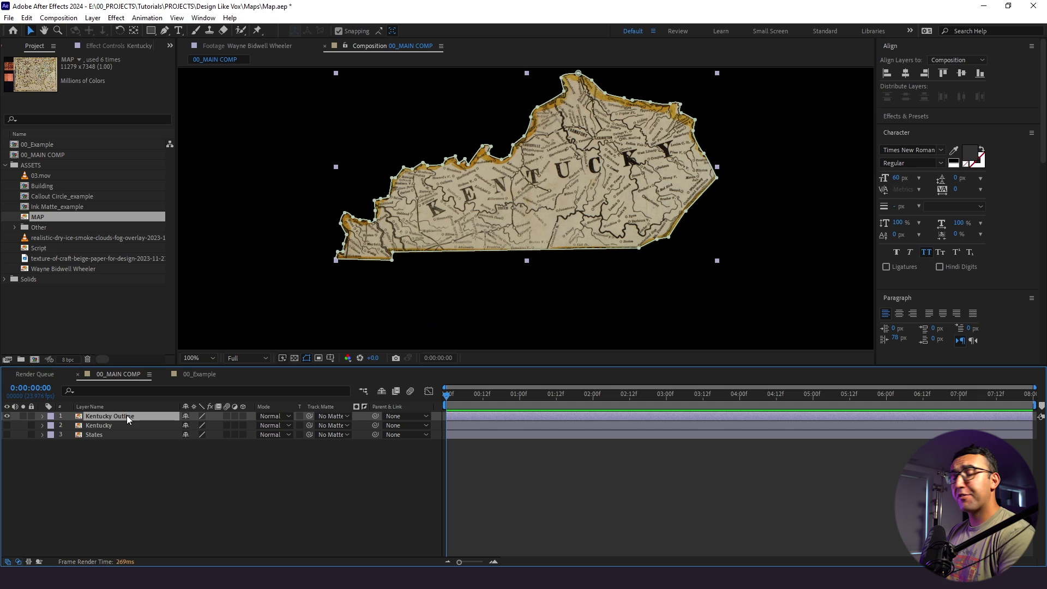
key(ctrl+space)
text(saber)
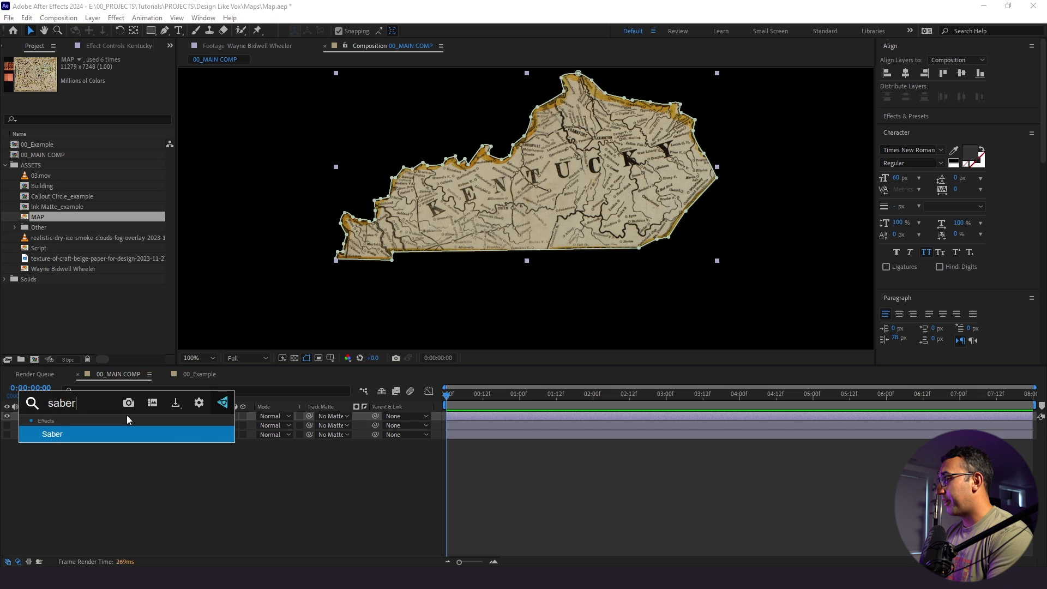
key(Return)
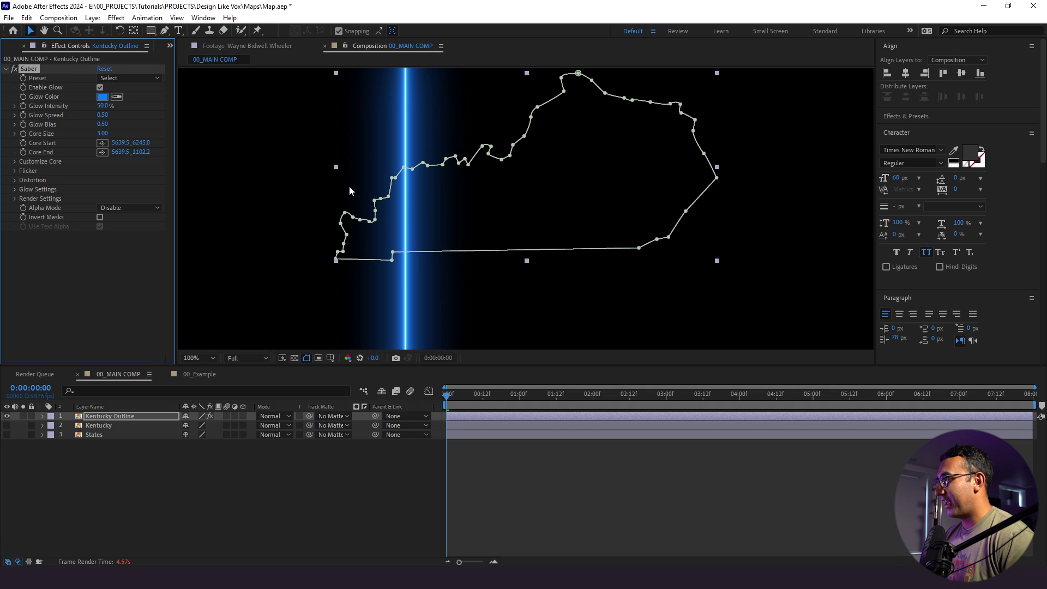
Step: Set the Saber core type to Layer Masks so the glow follows the Kentucky mask path
key(comma)
key(comma)
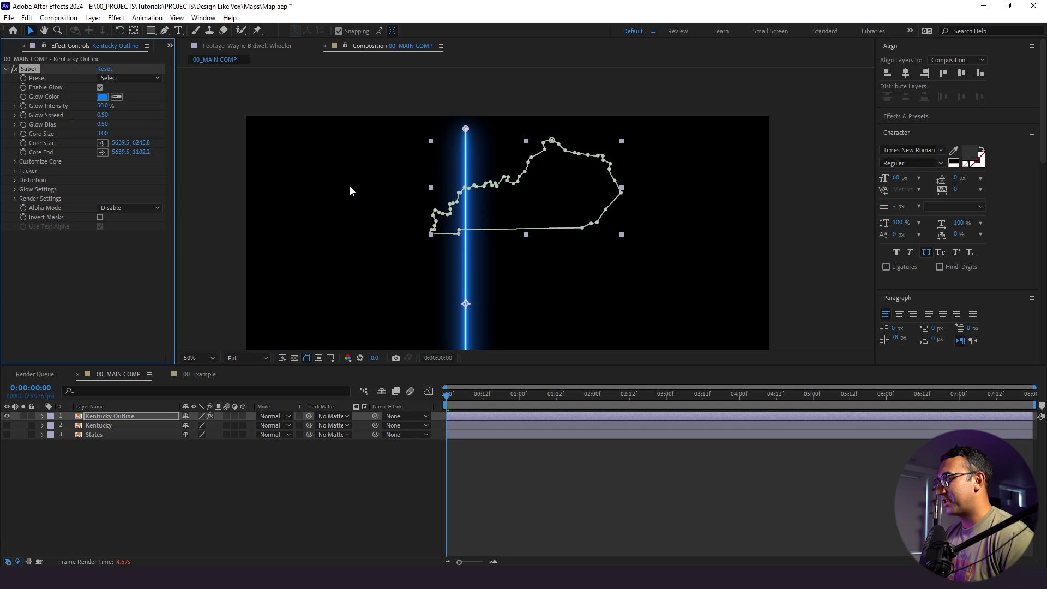
click(14, 162)
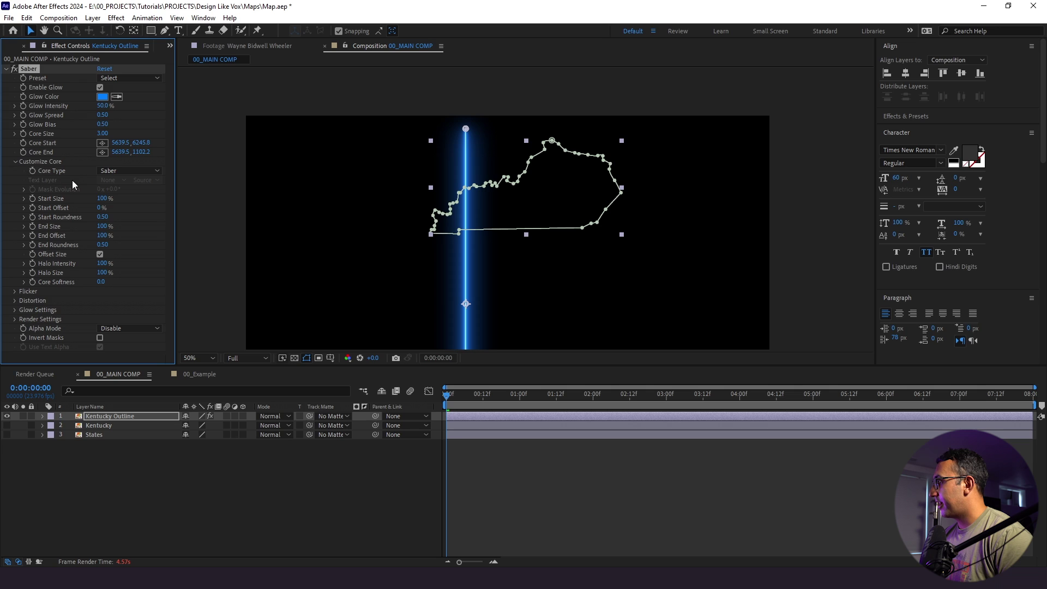
click(155, 171)
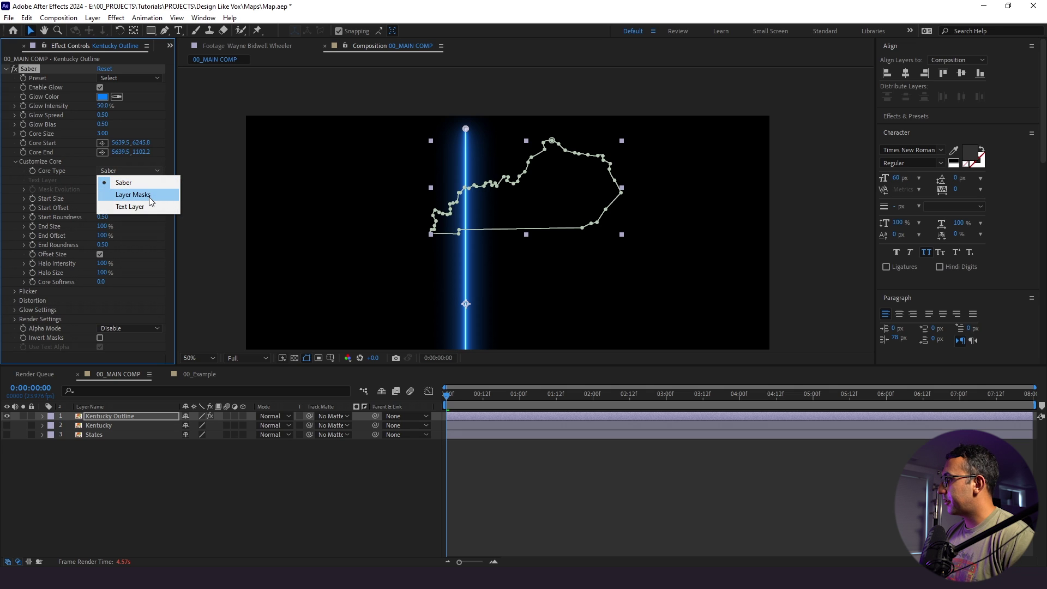
click(151, 200)
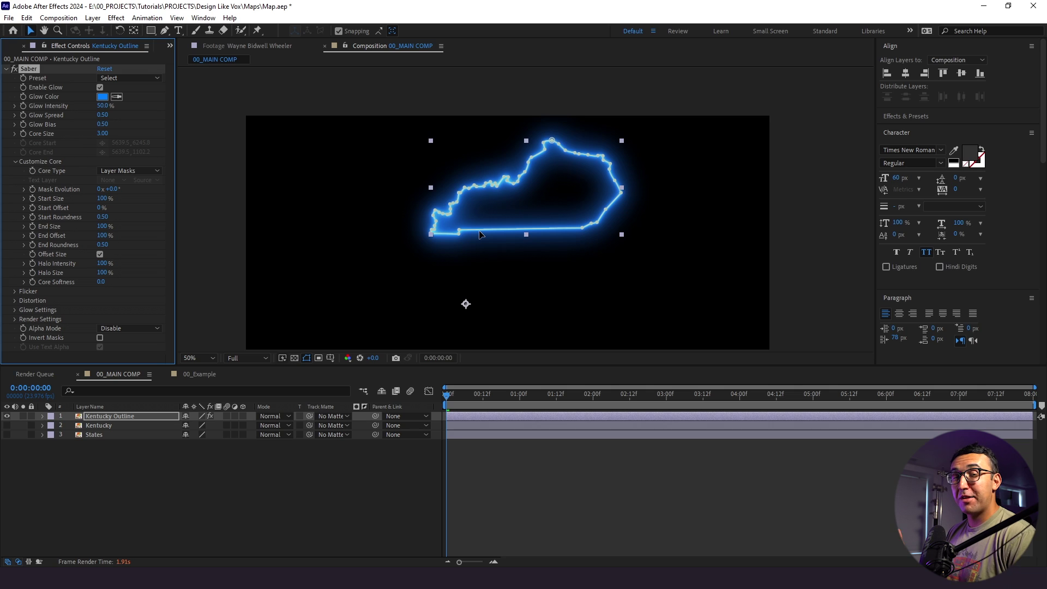
click(165, 443)
click(316, 413)
click(368, 329)
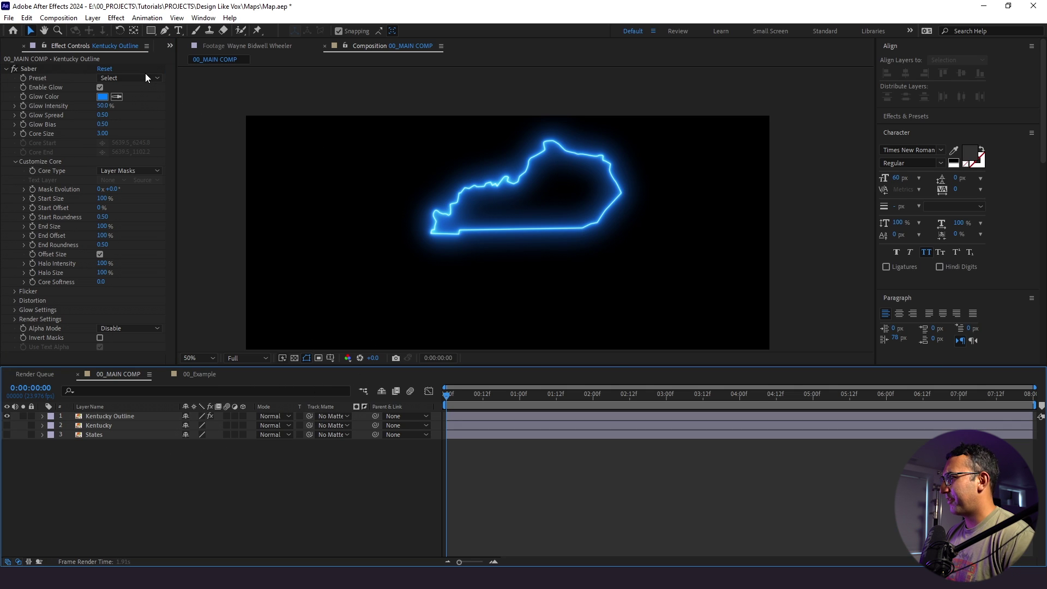
Step: Make the Kentucky and States layers visible again beneath the outline
click(130, 417)
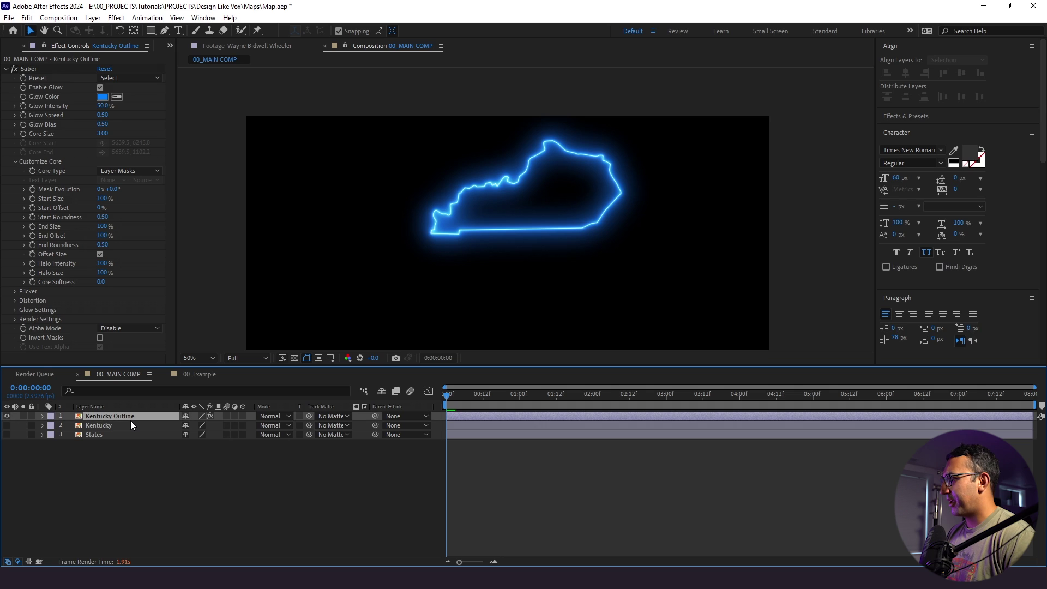
drag(7, 435, 7, 426)
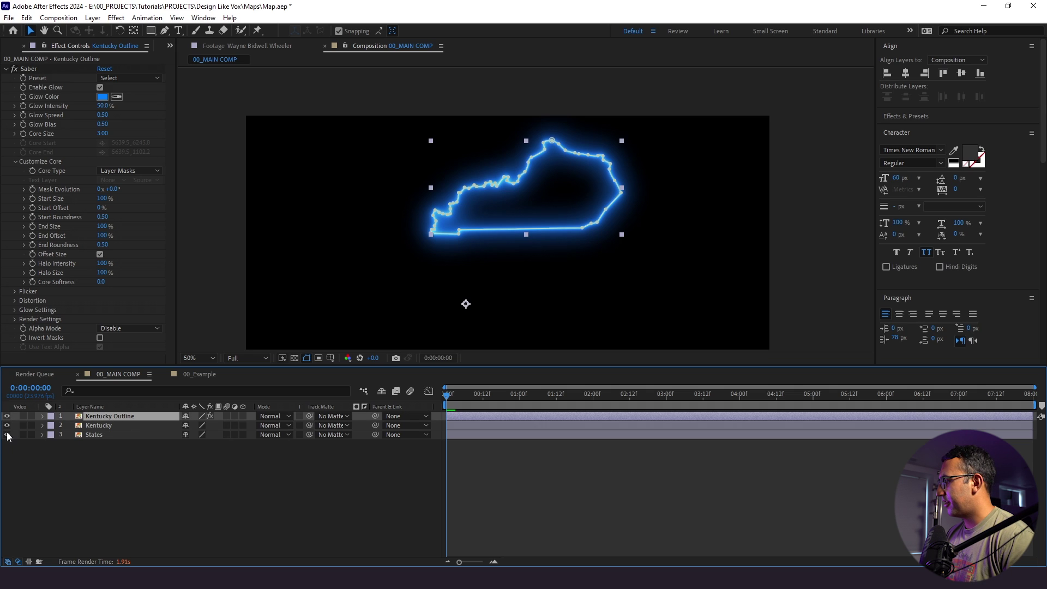
click(75, 467)
Step: Set the blending mode of the Kentucky Outline layer to Screen and check the glow against the map
click(130, 417)
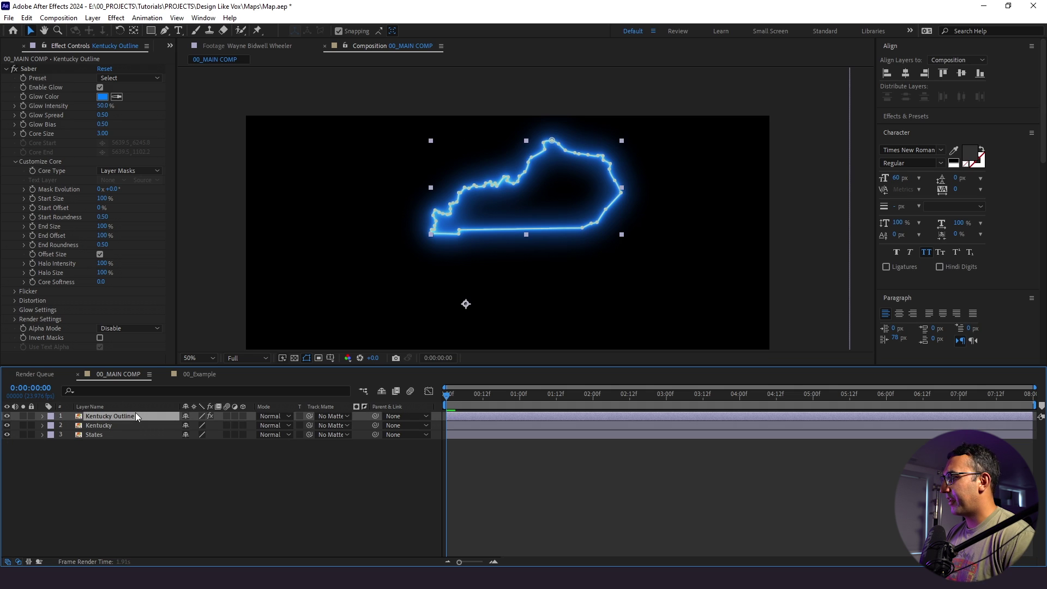
click(260, 418)
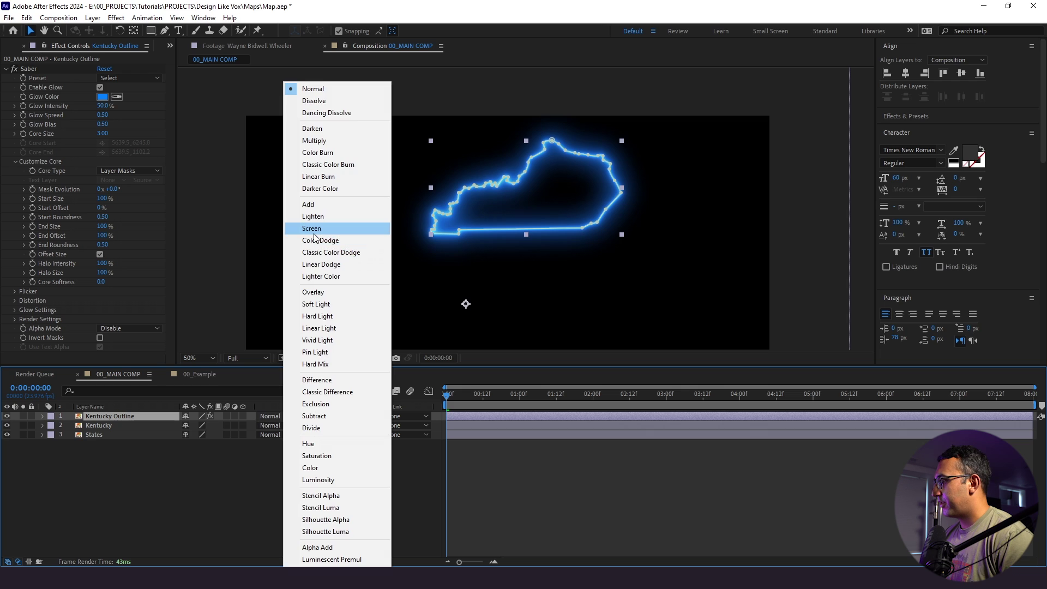
click(311, 225)
scroll(429, 234, up, 1)
drag(429, 235, 420, 232)
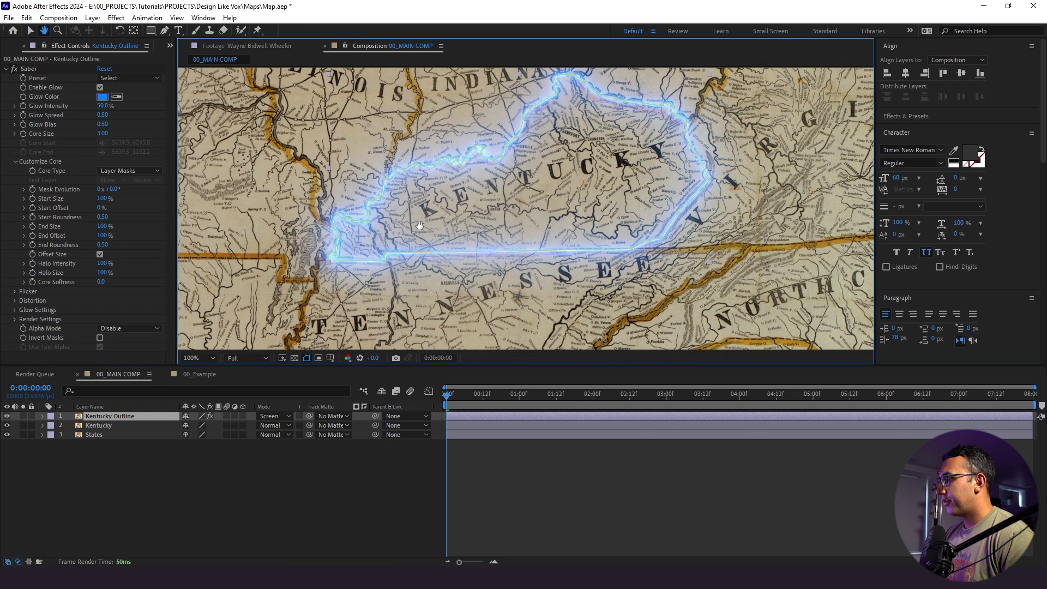
key(comma)
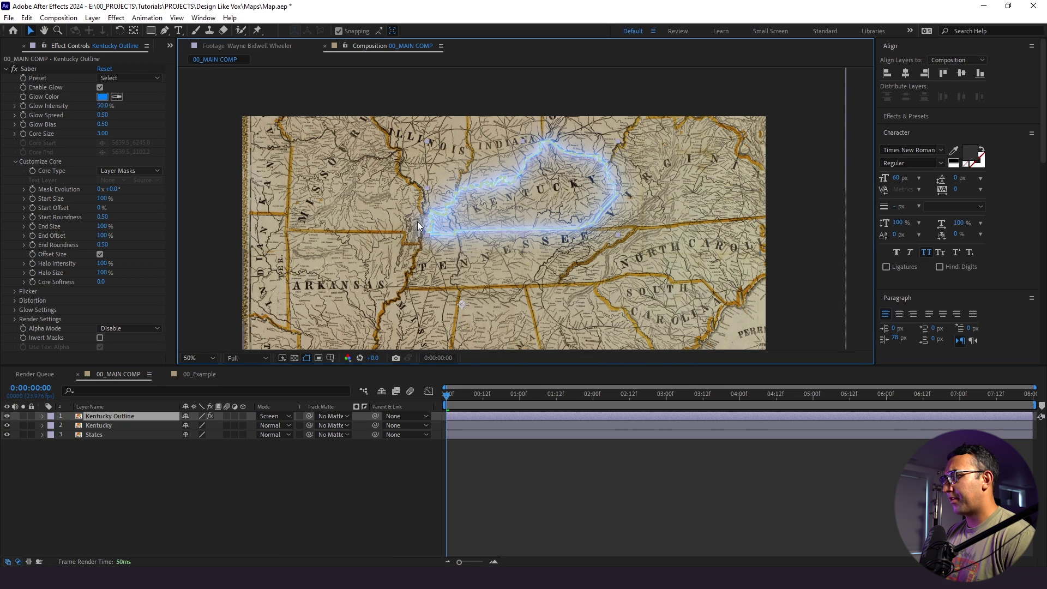
drag(407, 243, 397, 225)
Step: Set Saber's Glow Bias to 0.3 and Core Size to 3.5
click(102, 125)
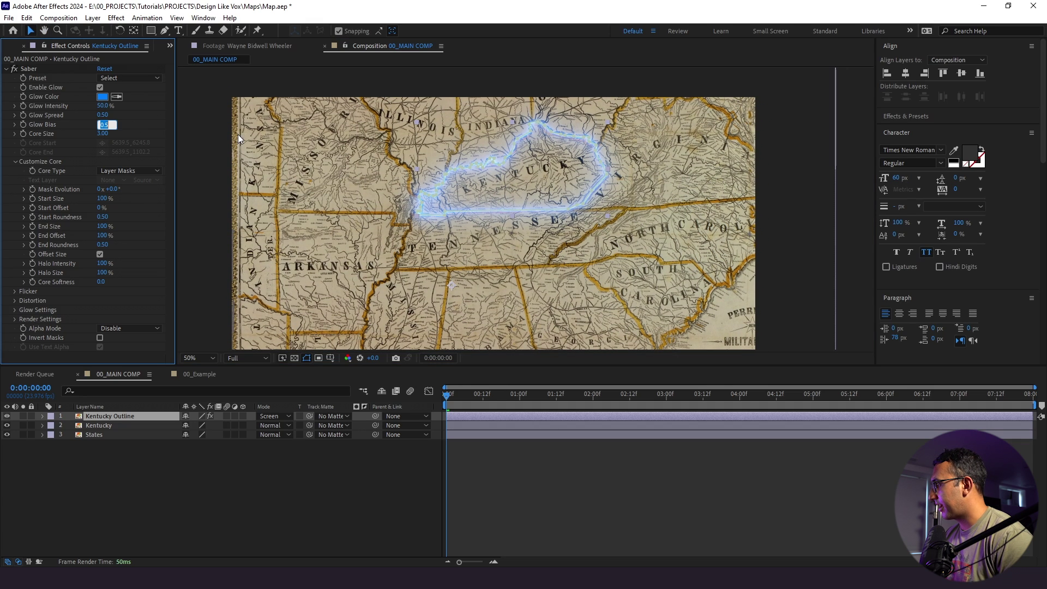
text(0.3)
key(Return)
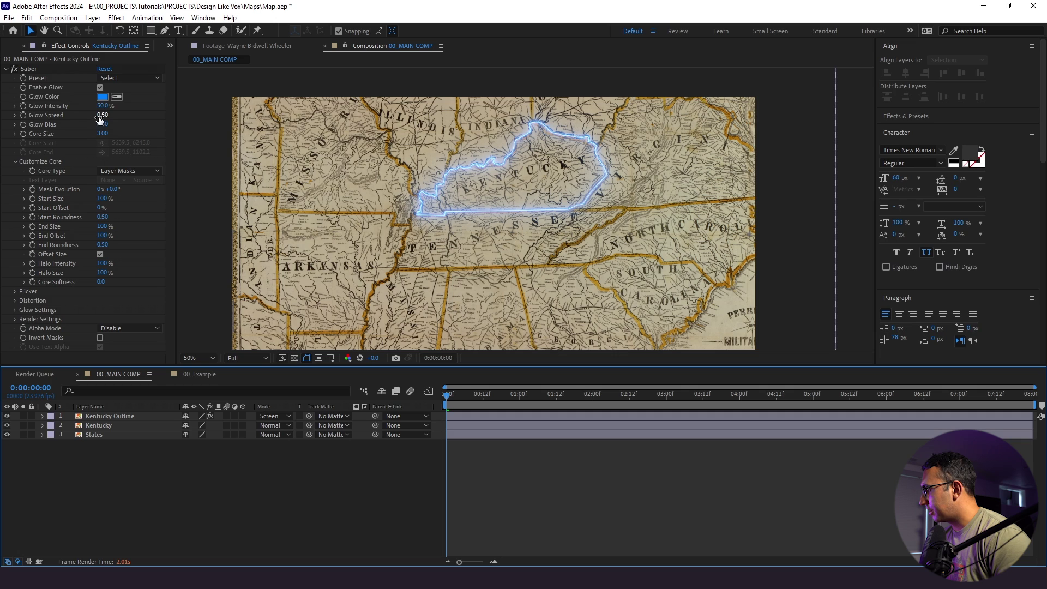
click(102, 134)
text(3.5)
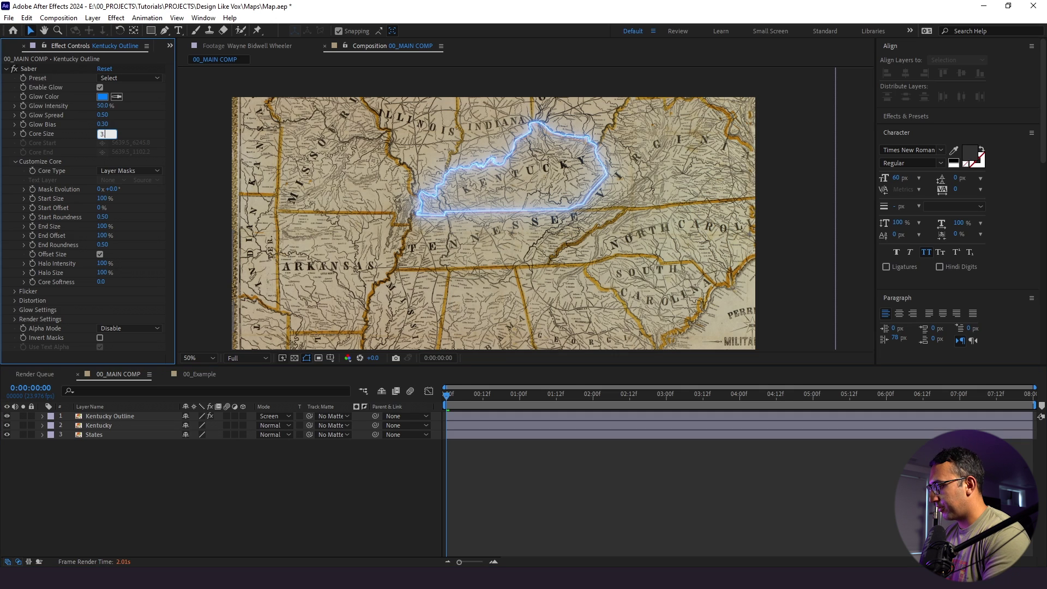
key(Return)
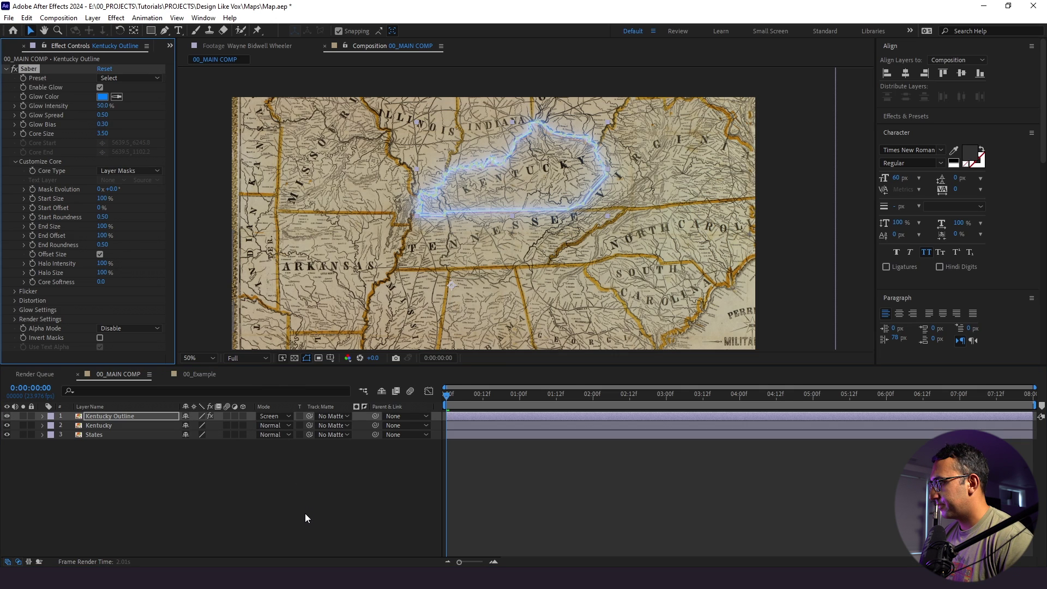
Step: Cycle through the blending modes of the Kentucky Outline layer and settle on Classic Difference
click(305, 516)
click(159, 421)
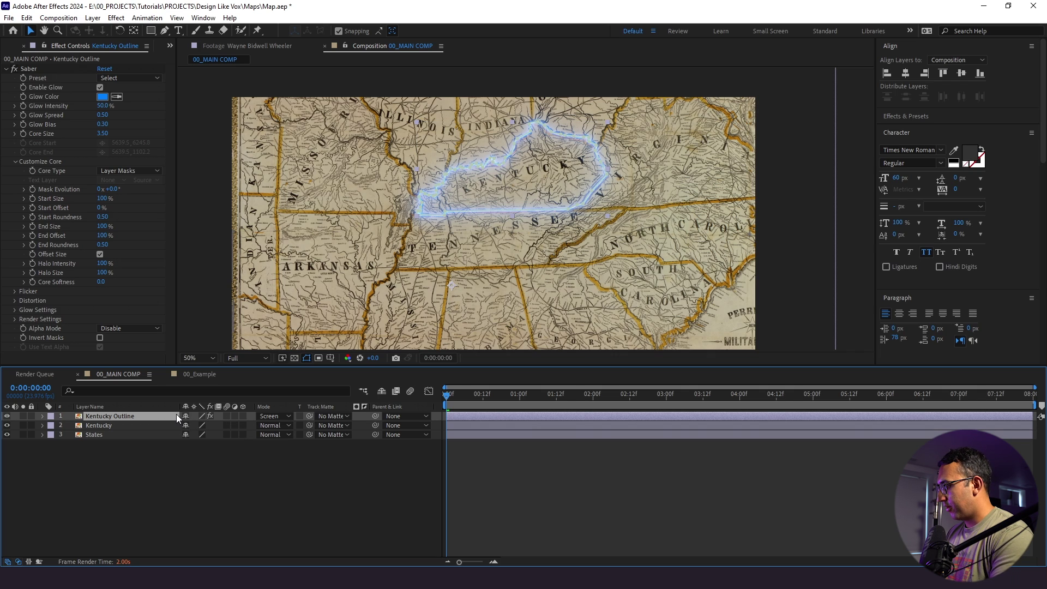
key(shift+equal)
key(shift+equal)
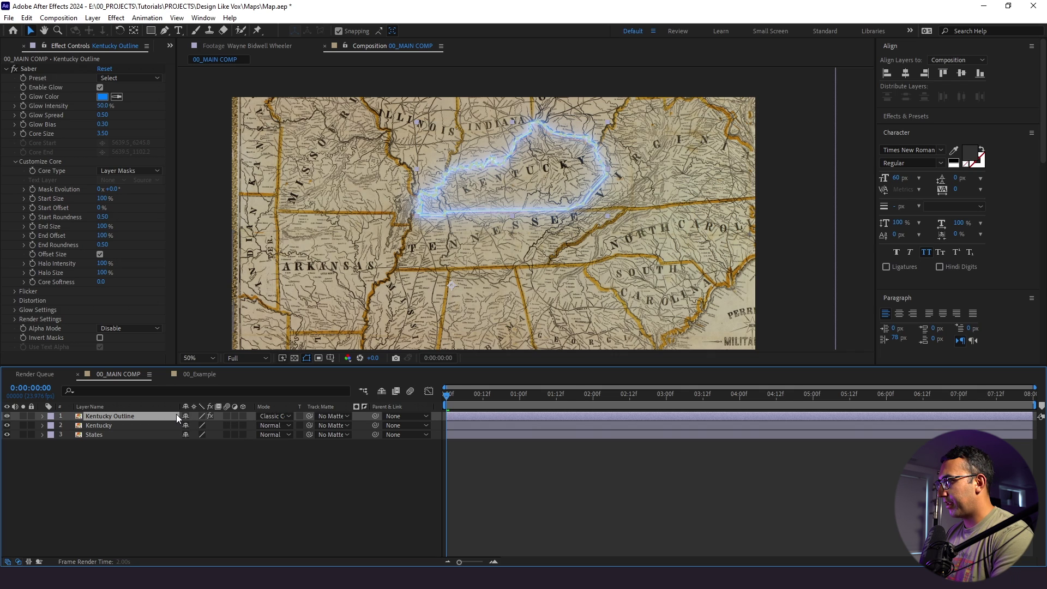
key(shift+equal)
key(shift+equal)
key(shift+equal)
key(shift+equal)
key(shift+equal)
key(shift+equal)
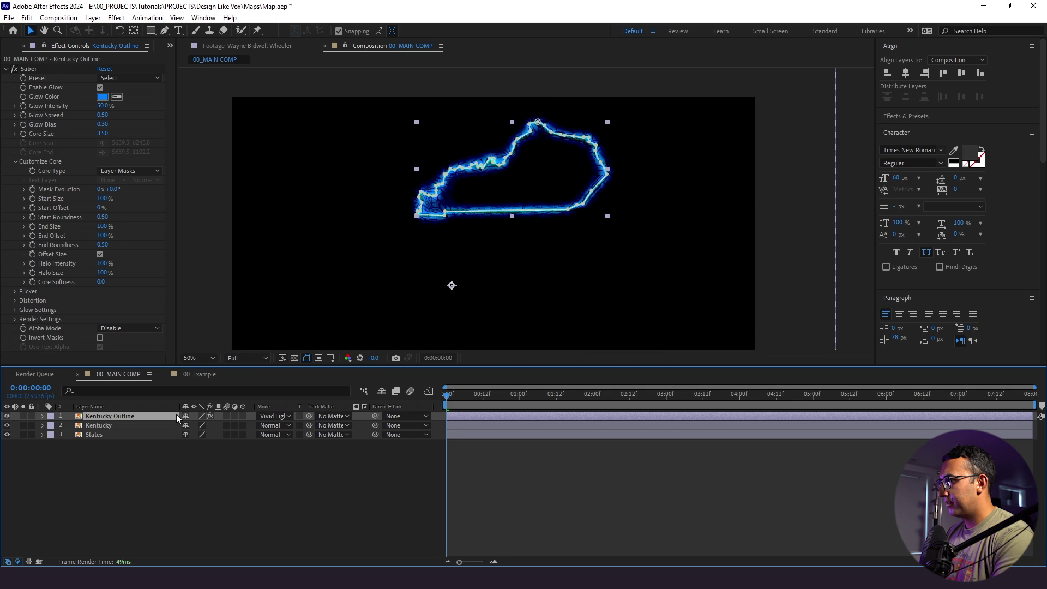
key(shift+equal)
key(shift+equal)
key(shift+equal)
key(shift+equal)
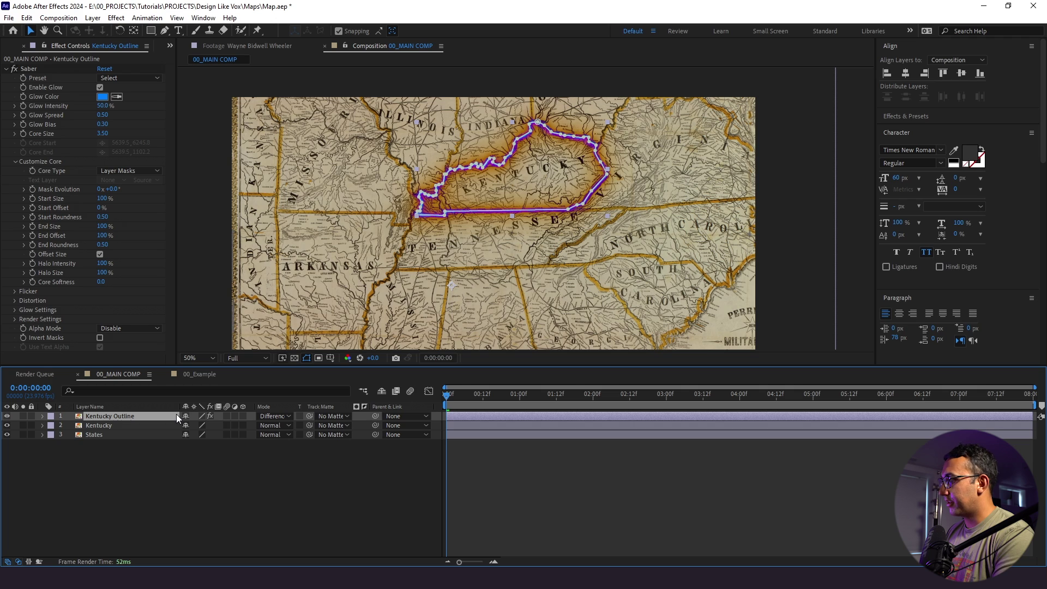
key(shift+equal)
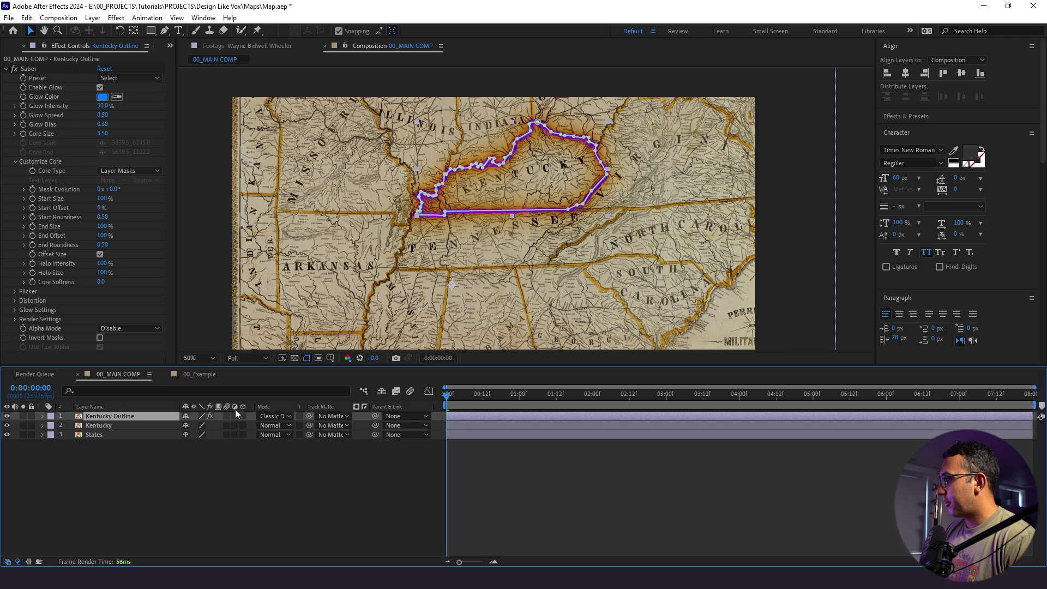
click(317, 479)
click(275, 416)
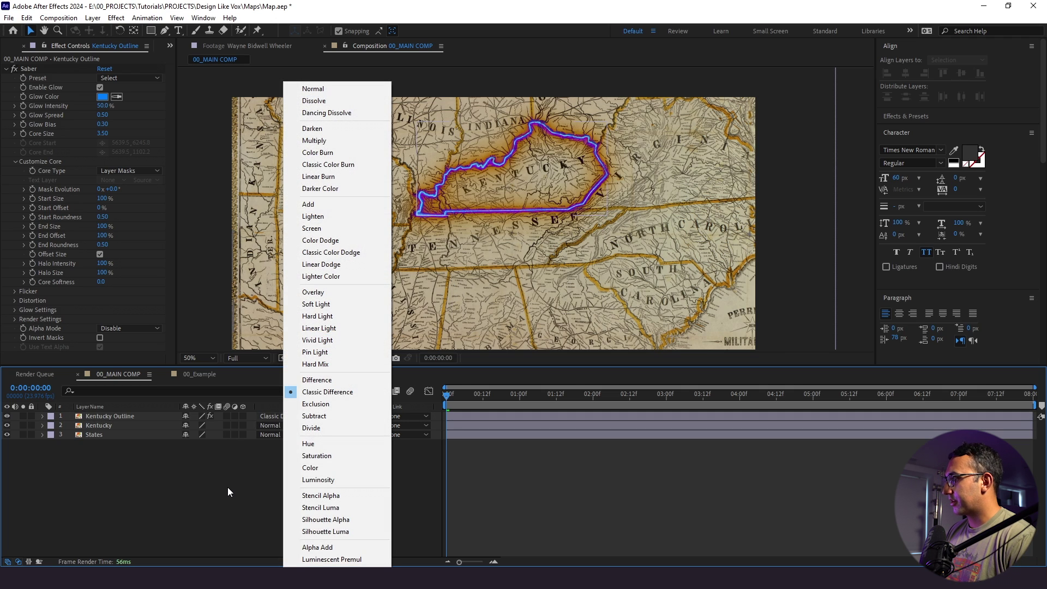
click(227, 486)
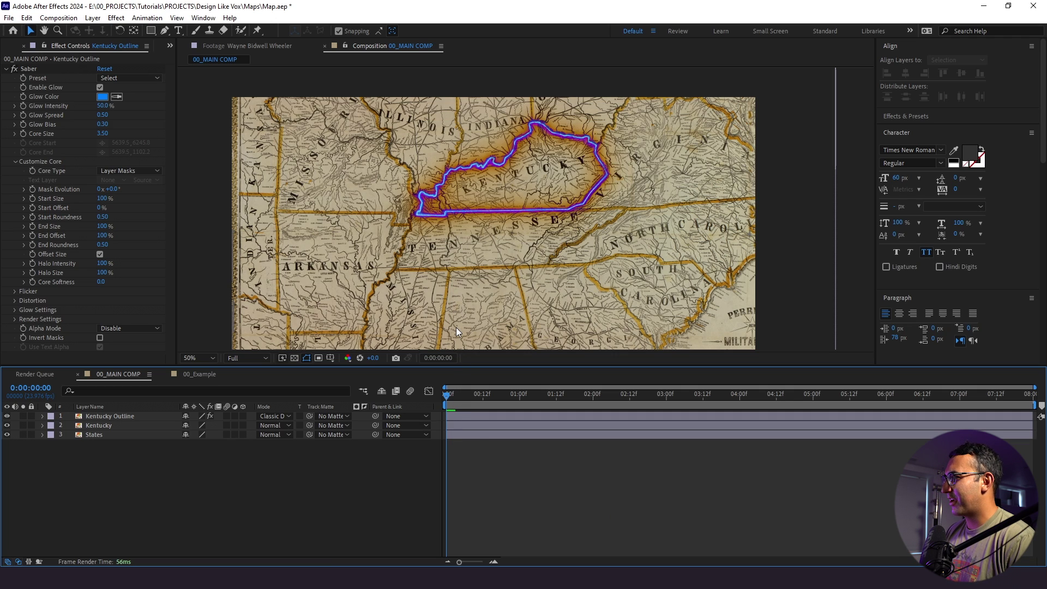
Step: Try a very pale blue as the Saber glow color and undo the change
click(103, 97)
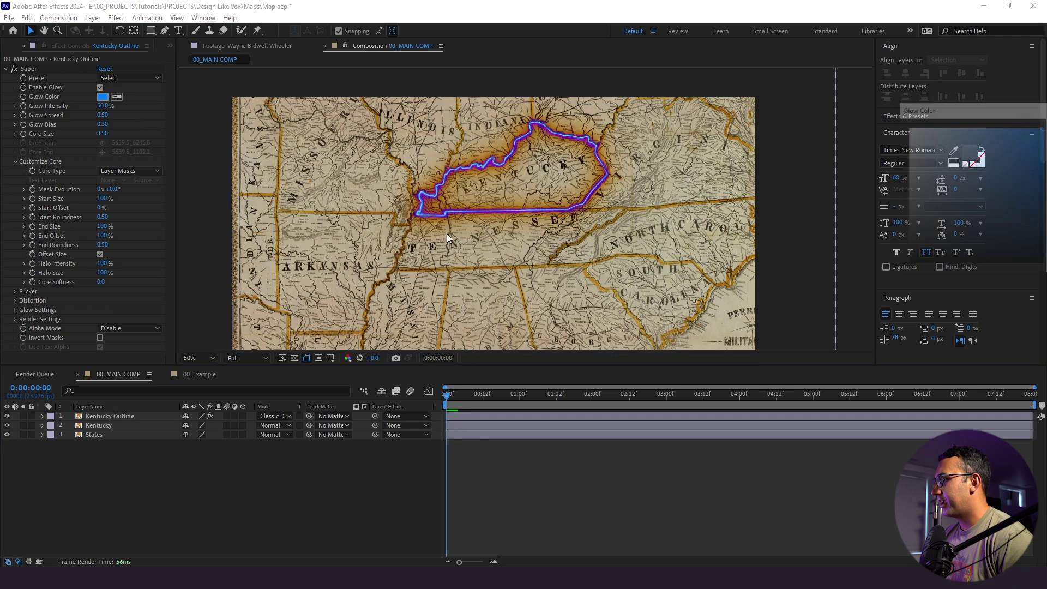
click(925, 137)
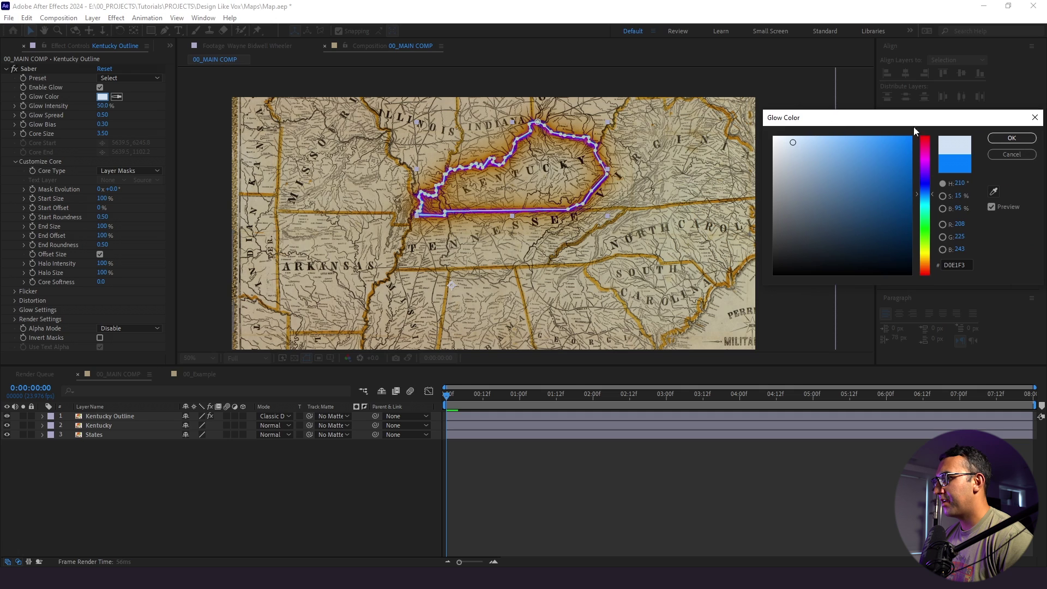
click(1013, 136)
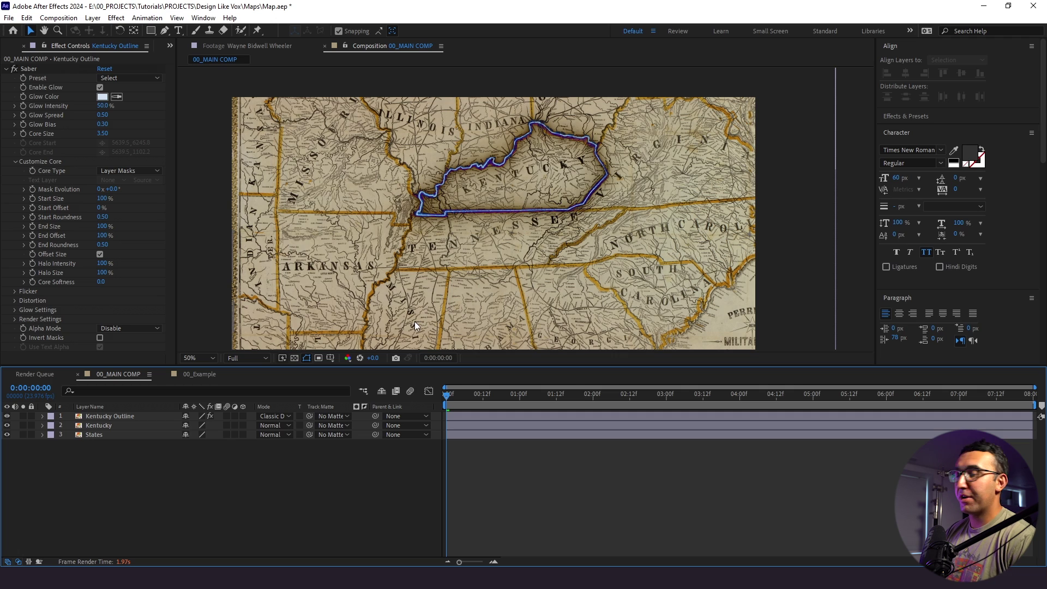
key(ctrl+z)
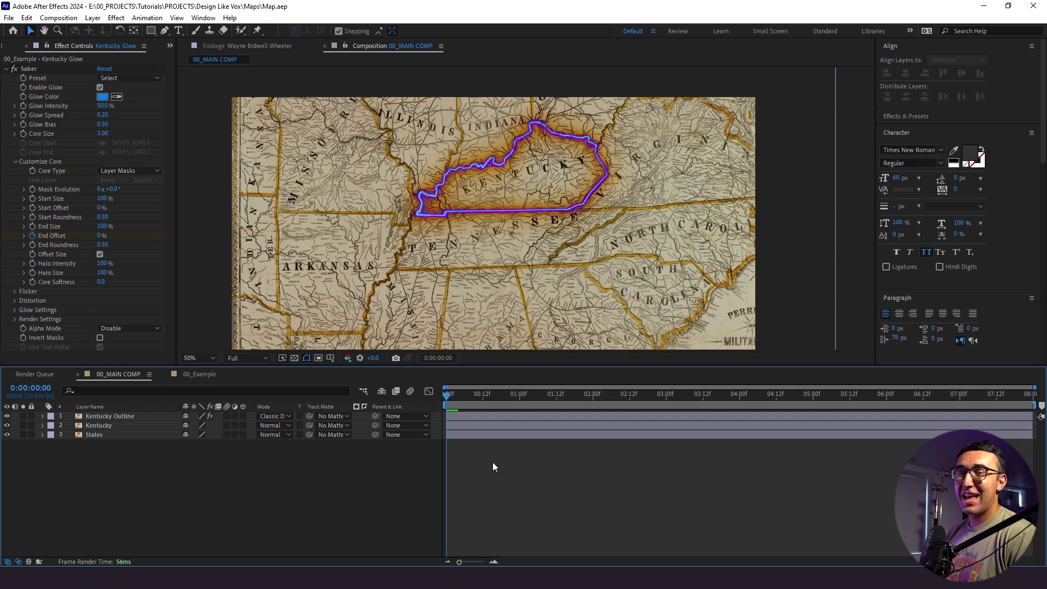
Step: Keyframe Saber's End Offset at 0% at 1 second on the Kentucky Outline layer and reveal its keyframes
click(115, 415)
drag(476, 400, 519, 403)
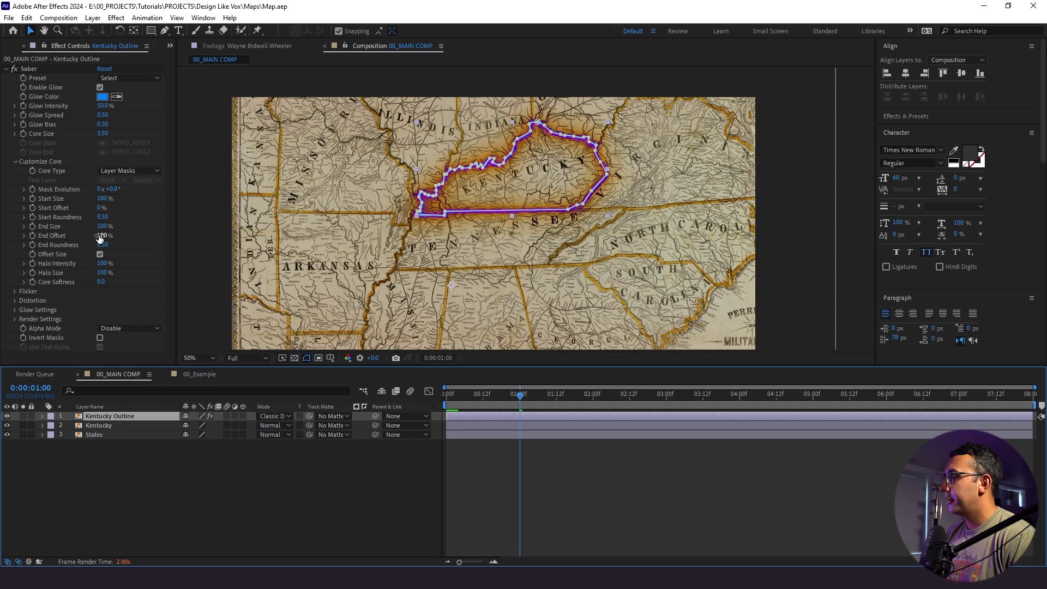
drag(100, 237, 86, 241)
click(32, 235)
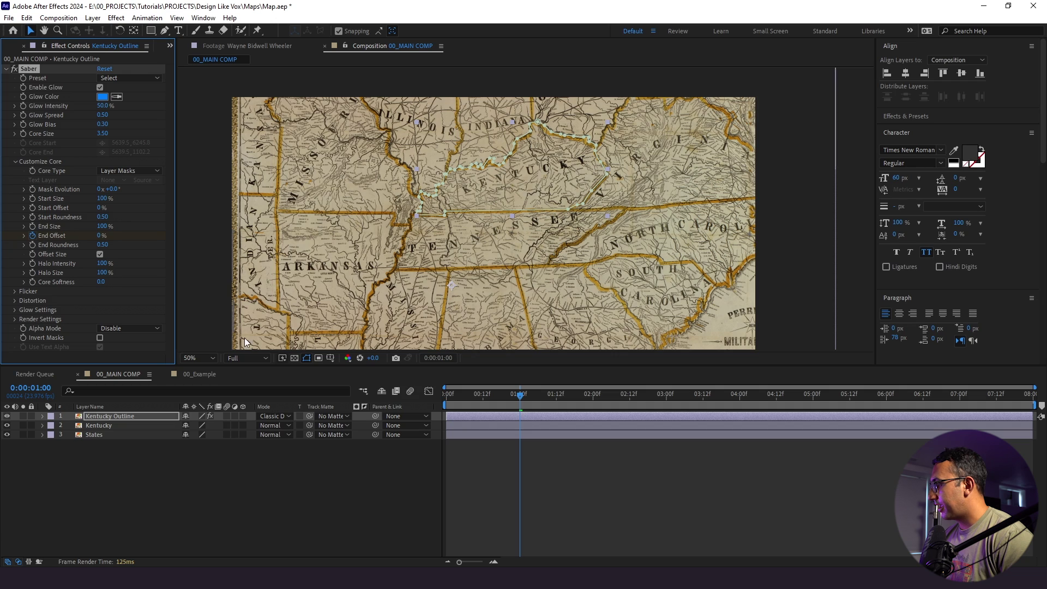
key(u)
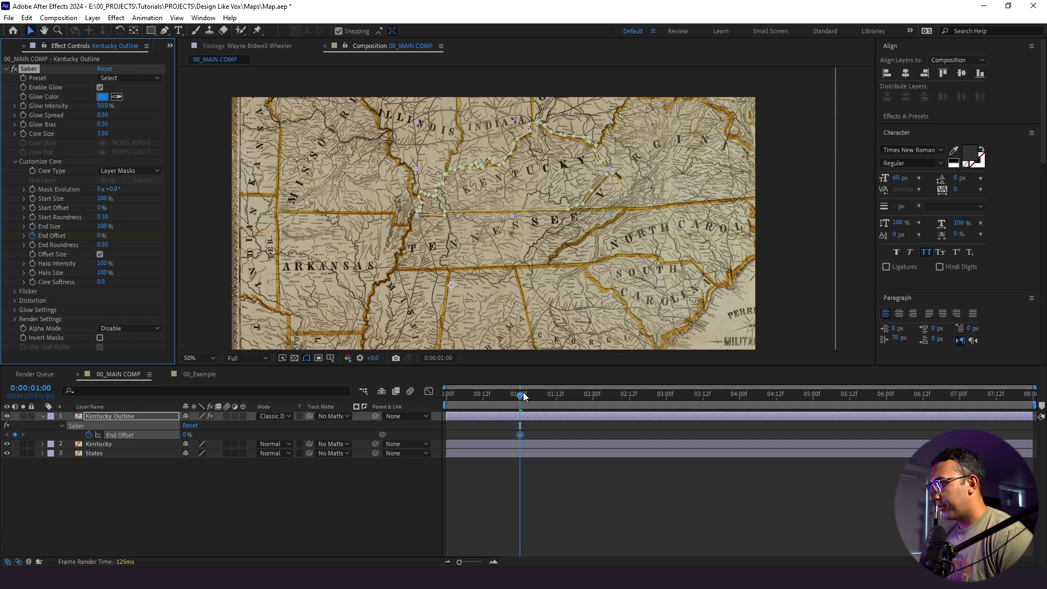
Step: Add an End Offset keyframe of 100% at 2 seconds to draw the full outline
drag(527, 402, 593, 410)
click(101, 235)
text(100)
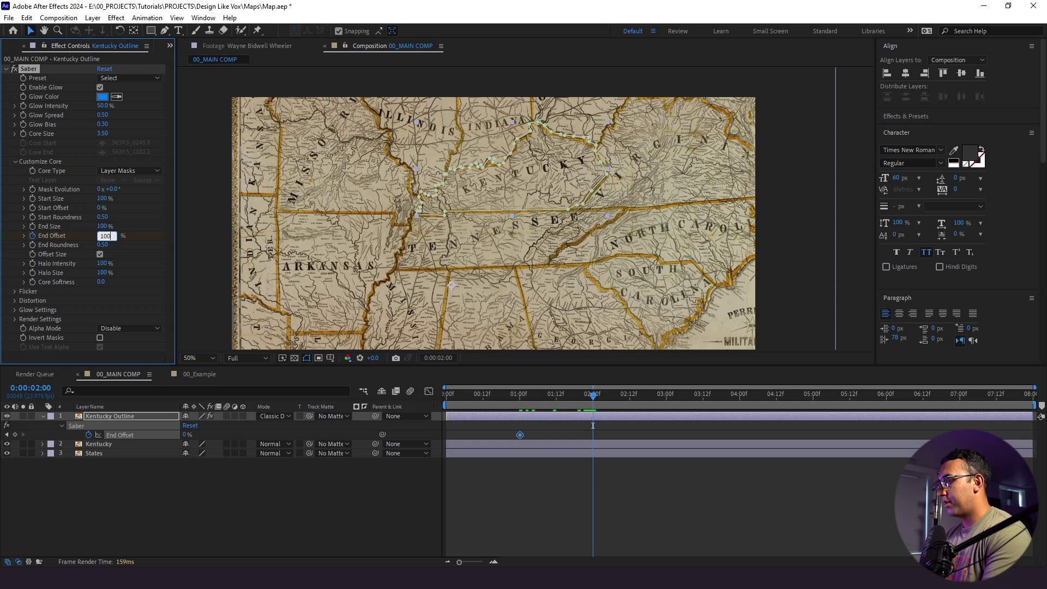
key(Return)
Step: Apply Easy Ease to both End Offset keyframes and preview the outline animation
mouse_move(608, 426)
mouse_down()
mouse_move(503, 431)
mouse_move(500, 440)
mouse_up()
key(F9)
key(space)
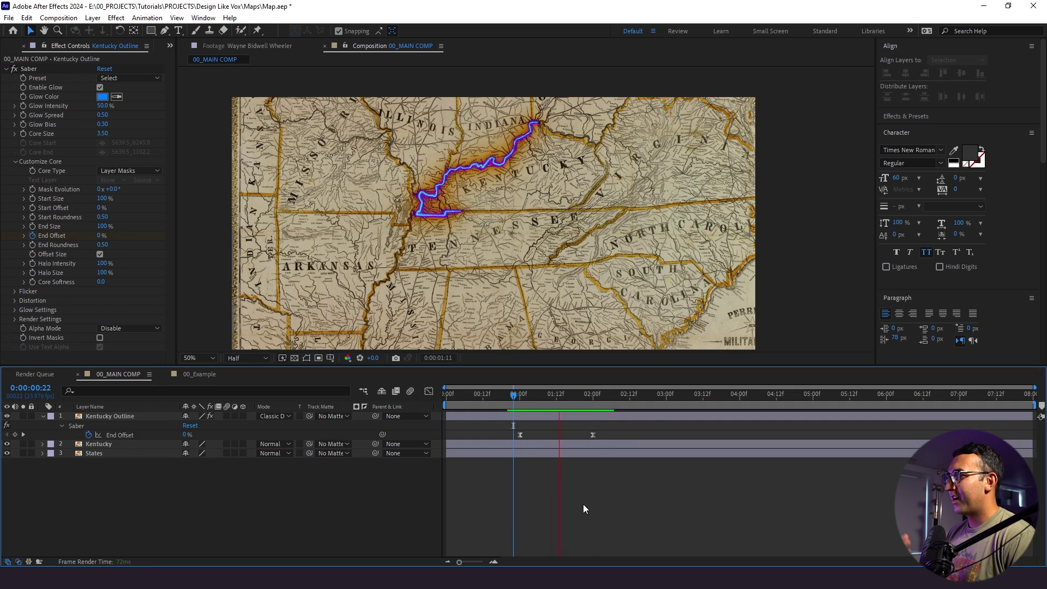
key(space)
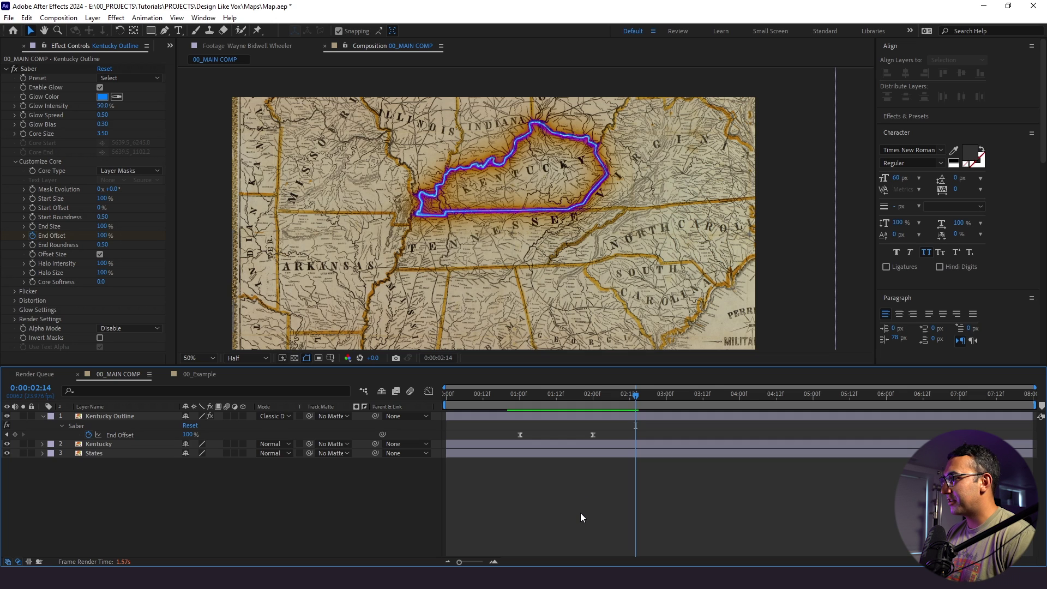
Step: Create a new 1080 x 1080 px composition named CALLOUT CIRCLE
click(68, 18)
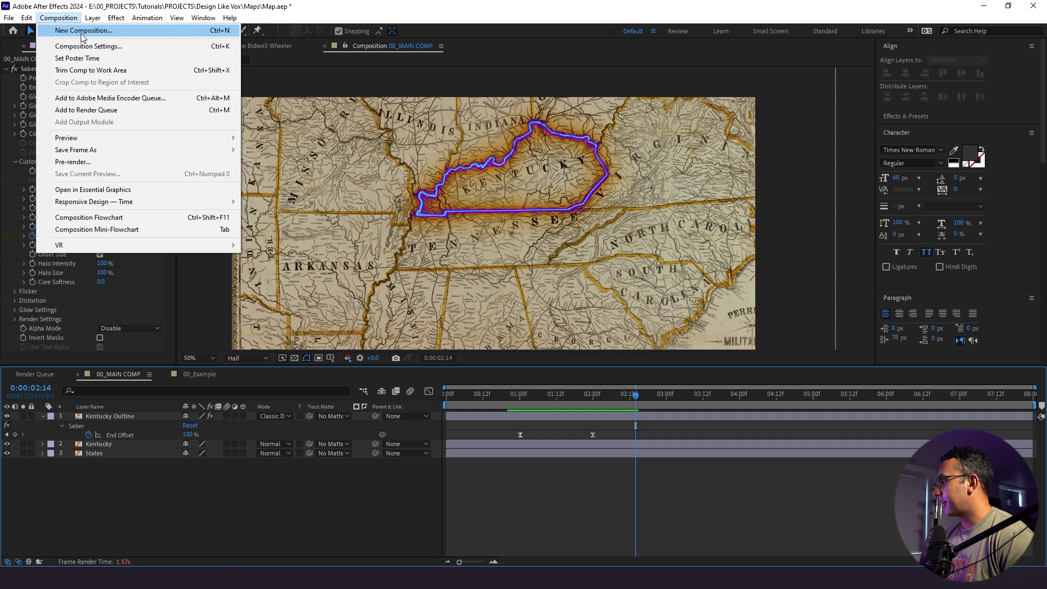
click(74, 44)
drag(1021, 120, 453, 175)
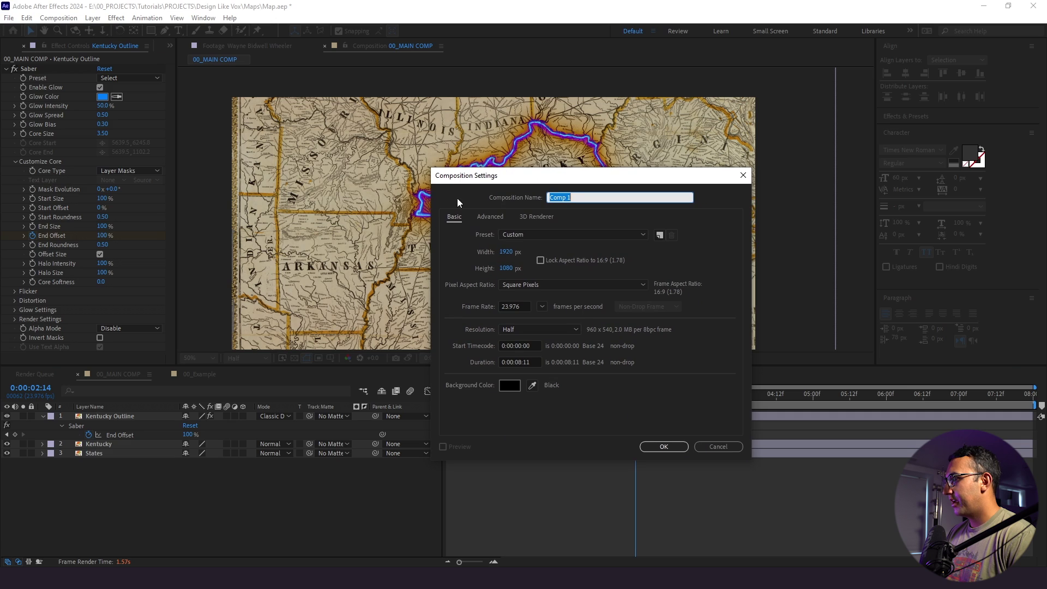
click(506, 252)
text(1080)
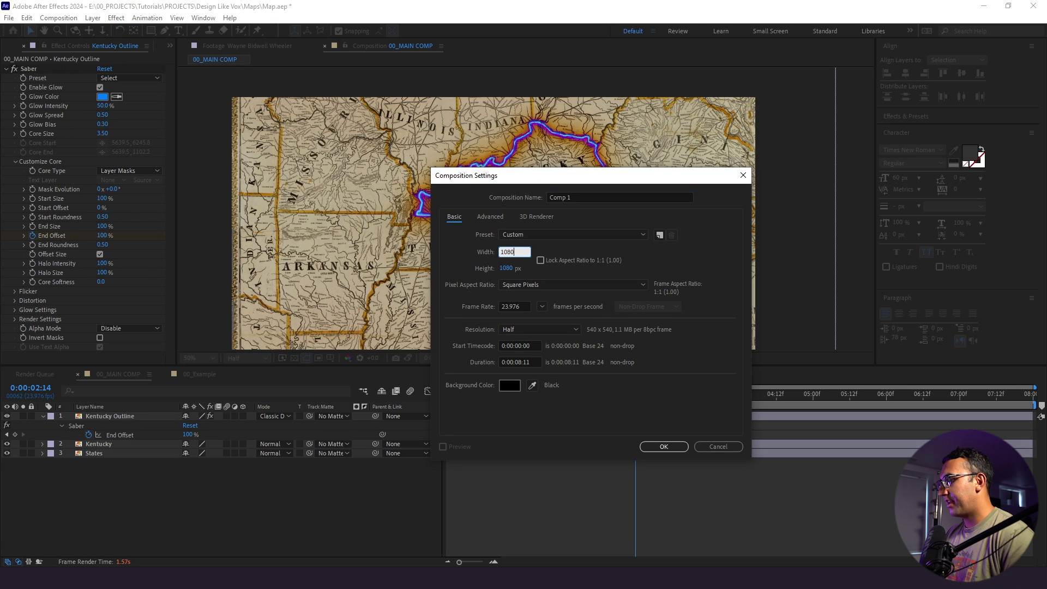
triple_click(574, 196)
key(Caps_Lock)
text(CALLOUT CIRCLE)
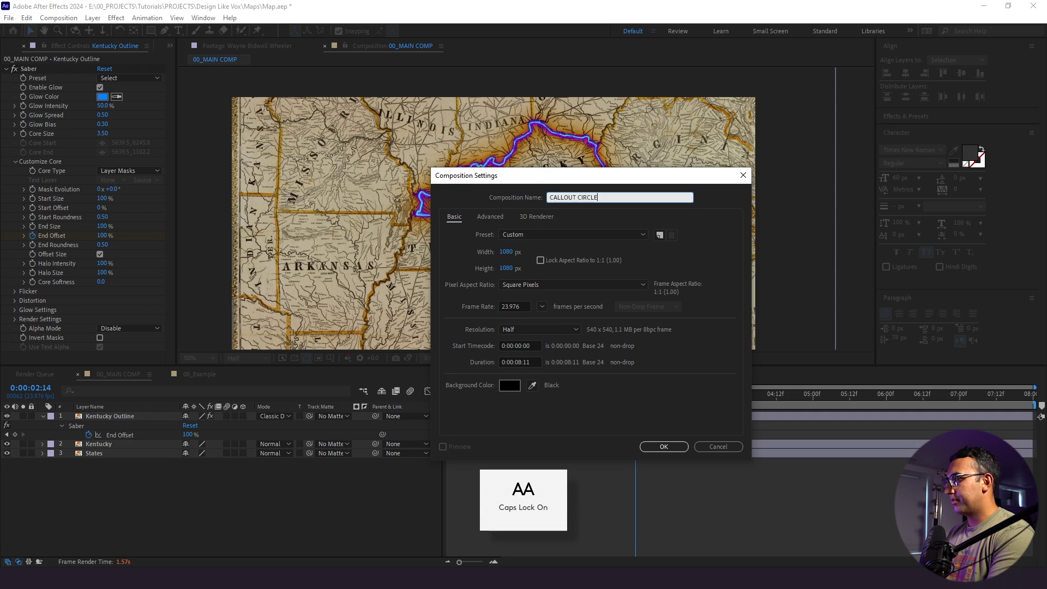
key(Return)
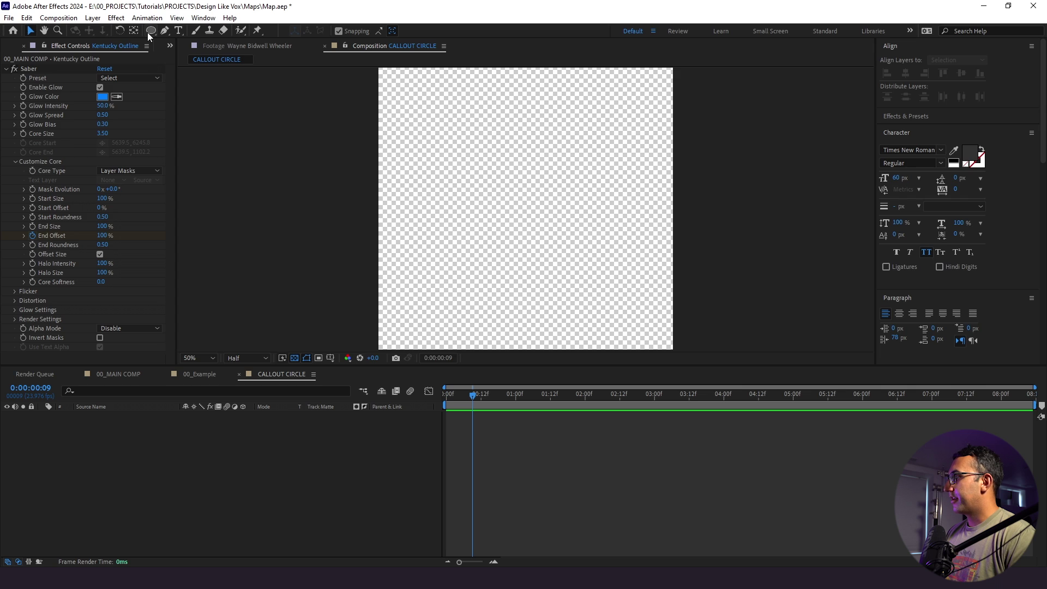
Step: Draw a circle with the Ellipse tool and align it to the horizontal and vertical center of the composition
click(151, 31)
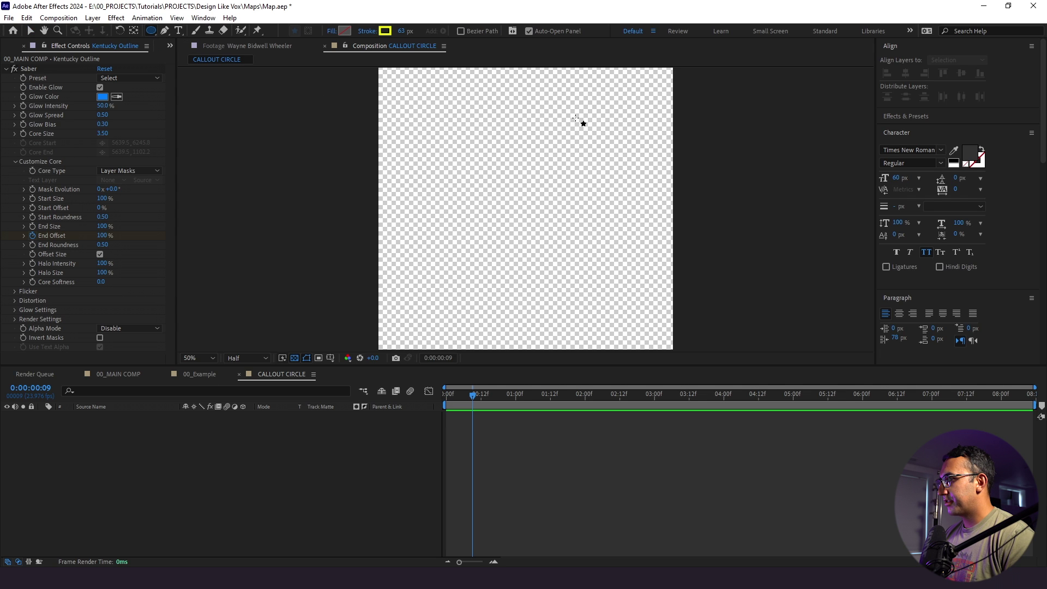
drag(576, 117, 414, 279)
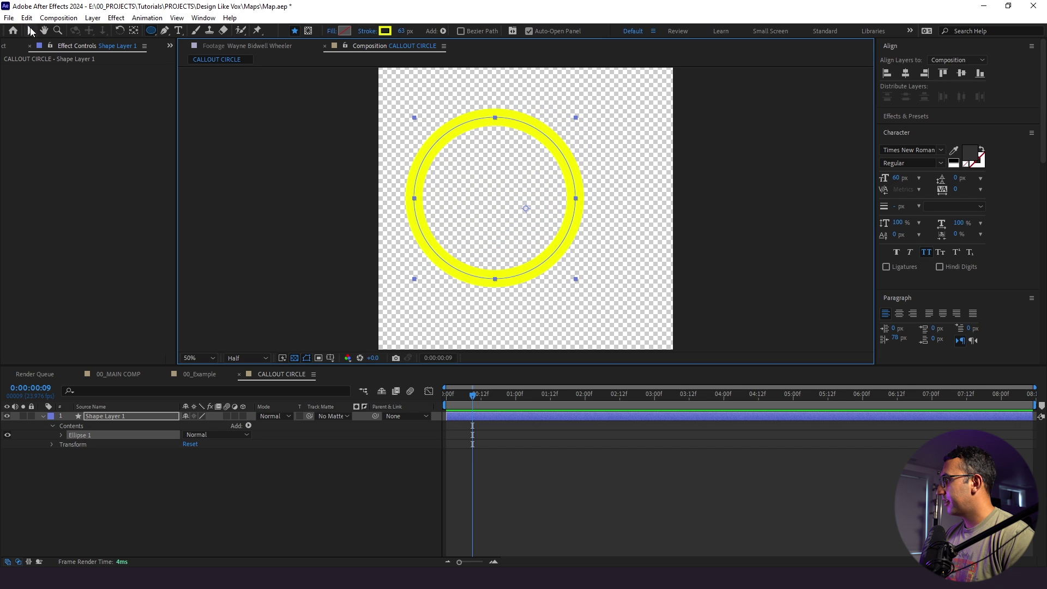
click(31, 31)
click(906, 73)
click(961, 73)
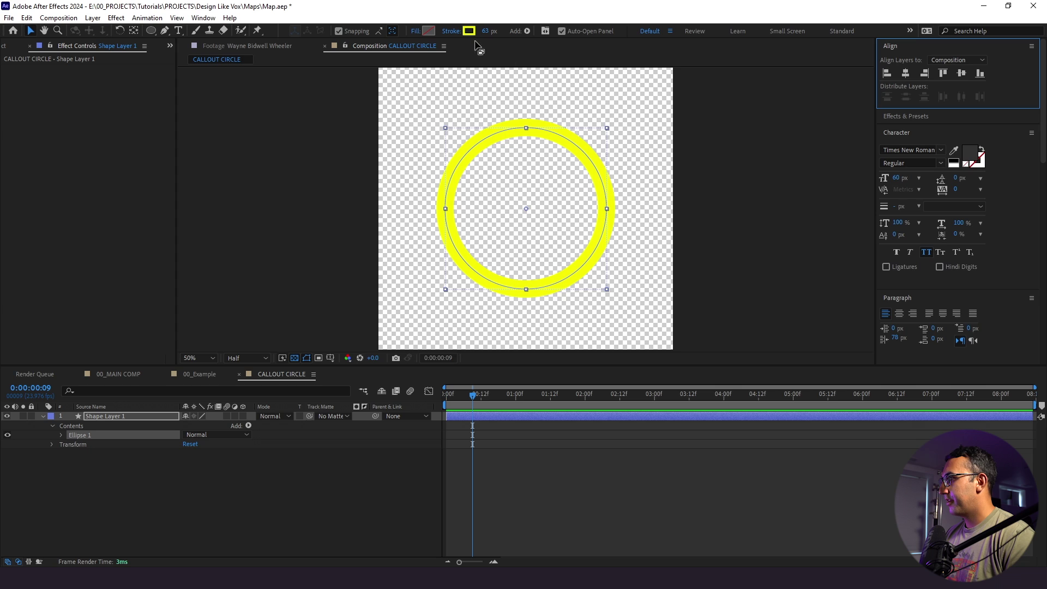
Step: Remove the circle's stroke and give it a solid red fill, color B4474F
click(452, 32)
click(512, 304)
key(Return)
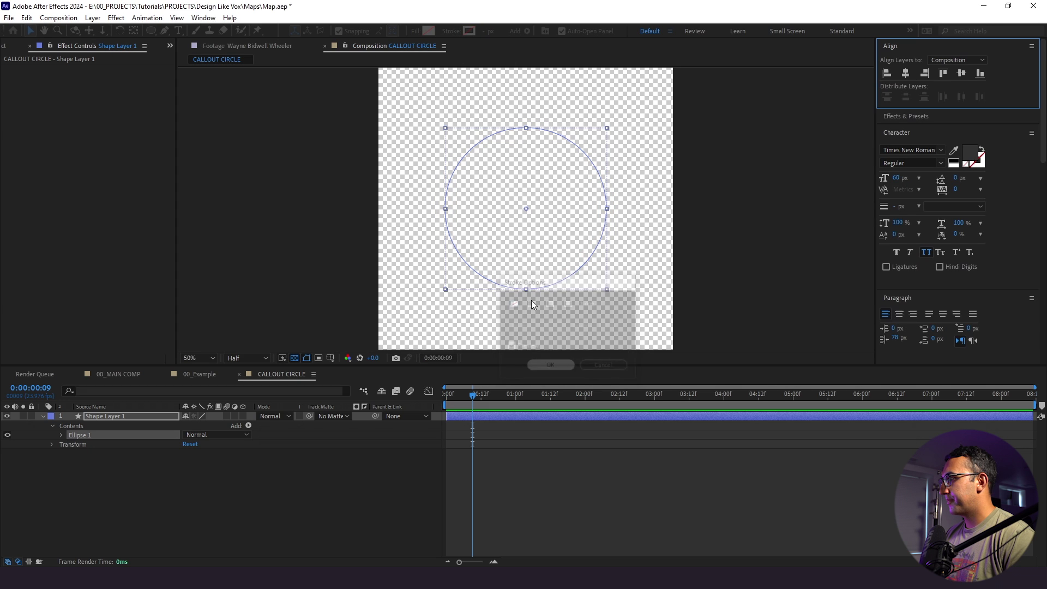
click(428, 31)
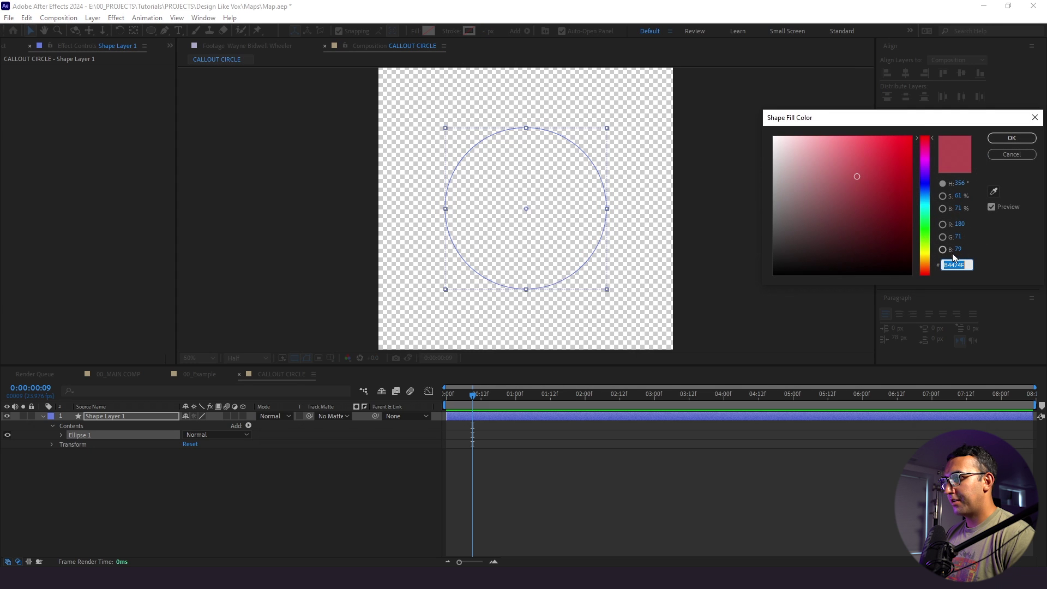
drag(905, 120, 757, 93)
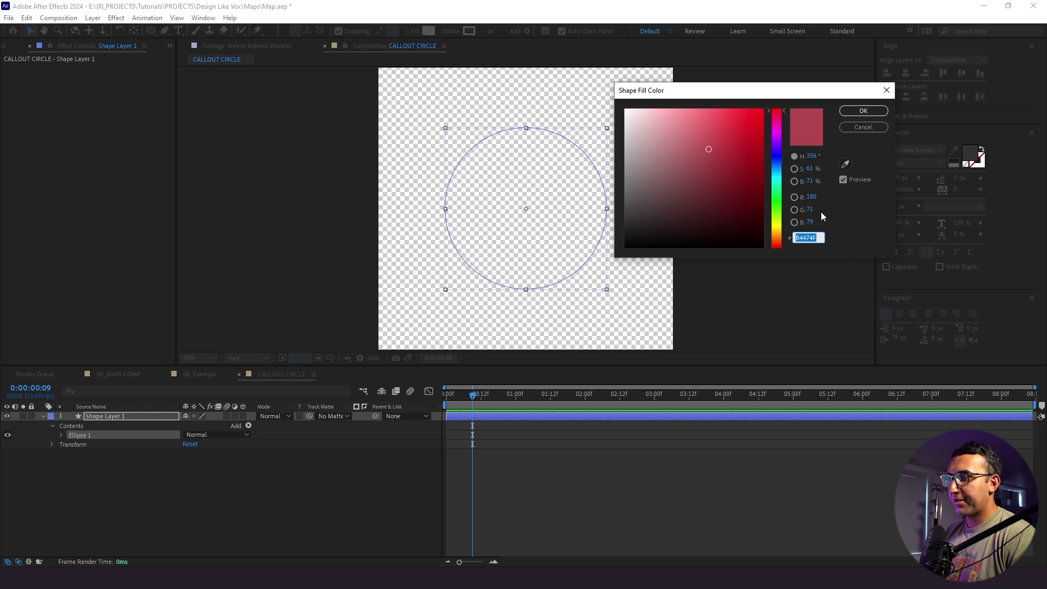
click(841, 113)
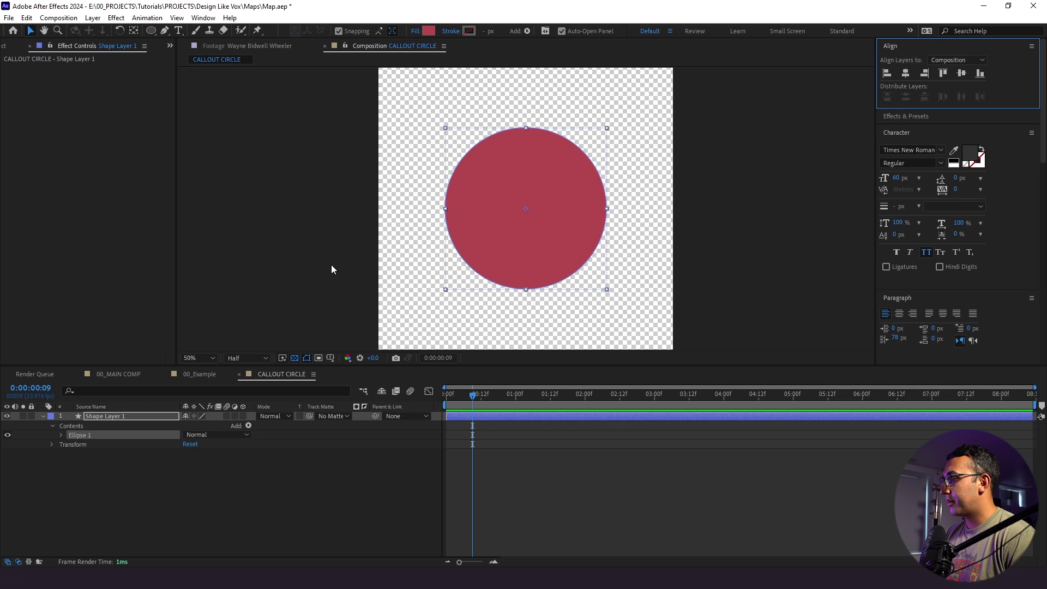
Step: Center the anchor point in the circle layer's content and align the layer to the composition's center
key(s)
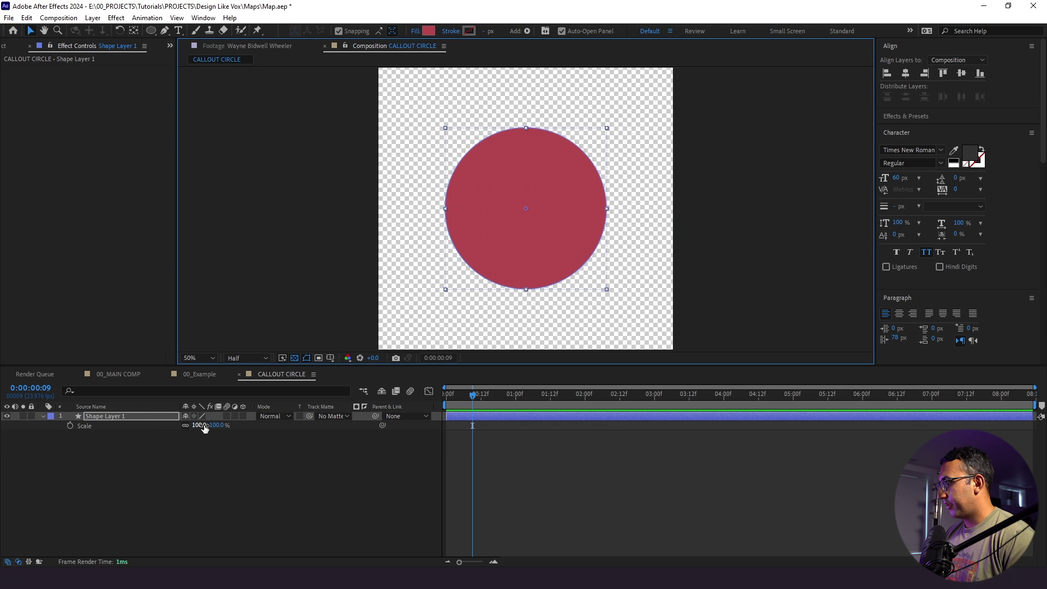
click(120, 417)
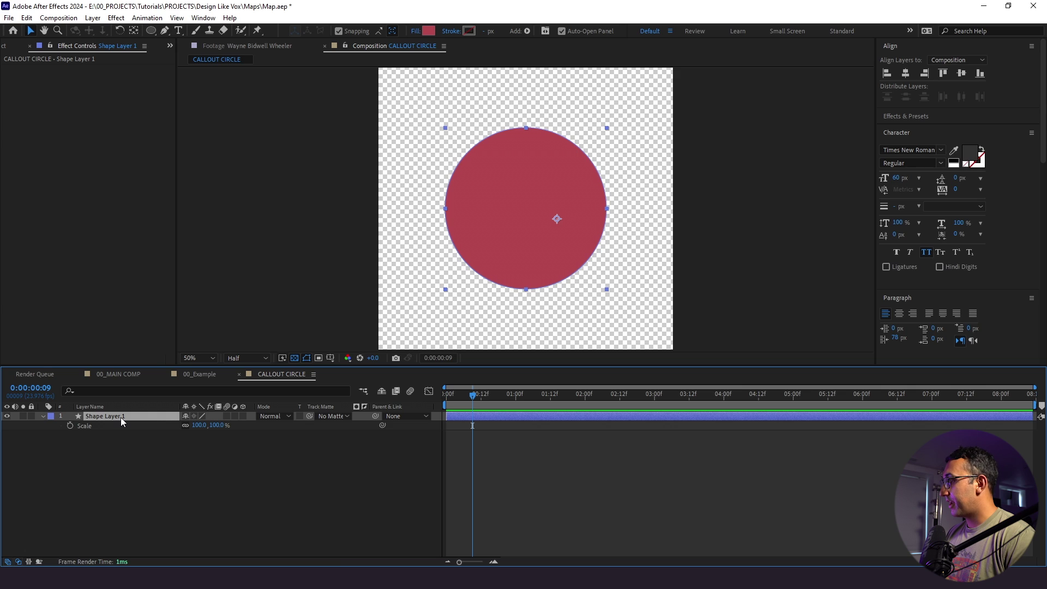
click(93, 17)
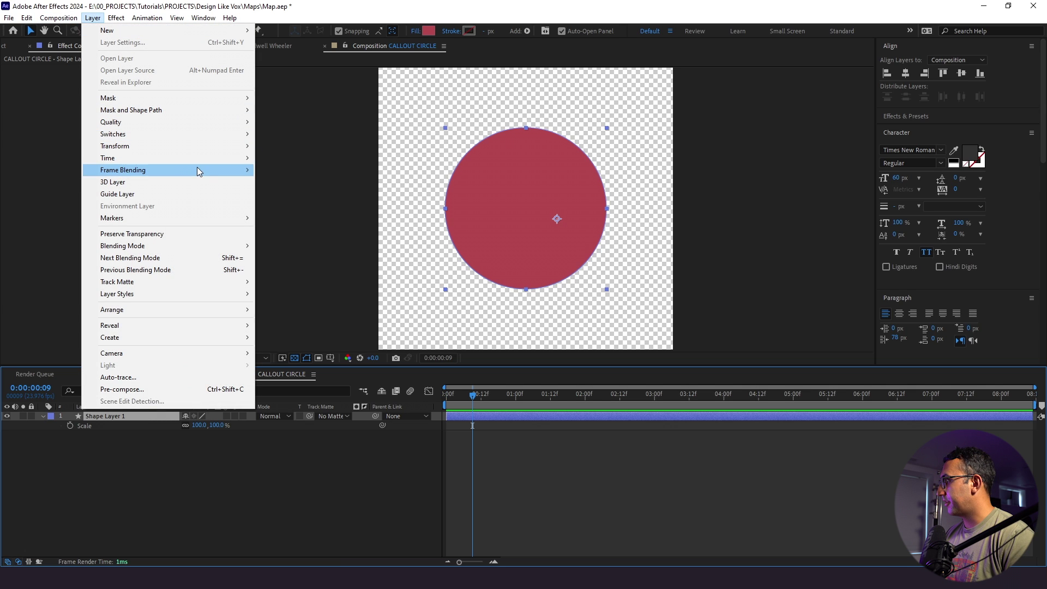
mouse_move(206, 147)
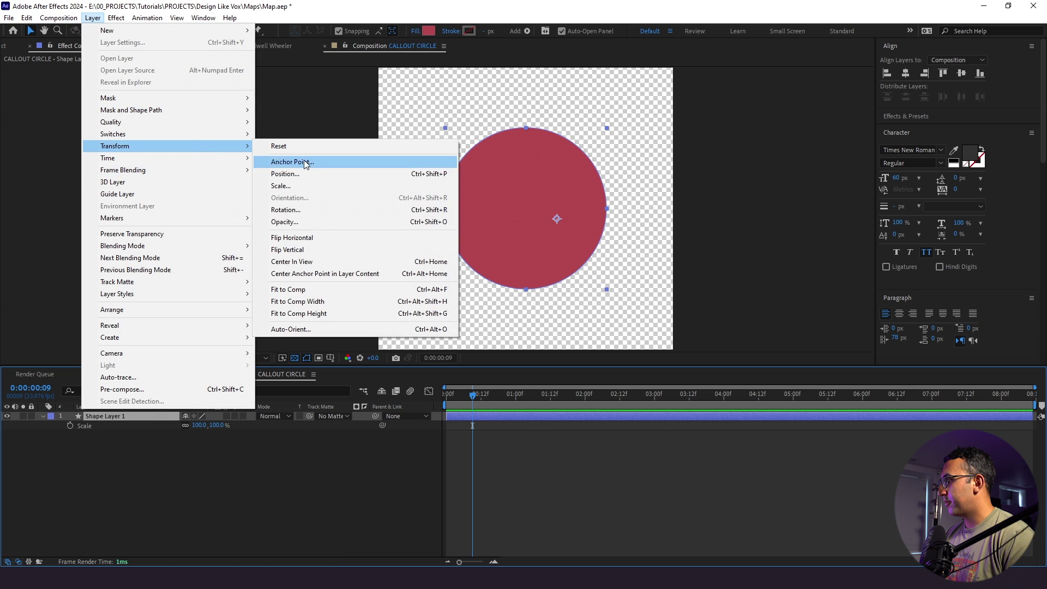
click(352, 276)
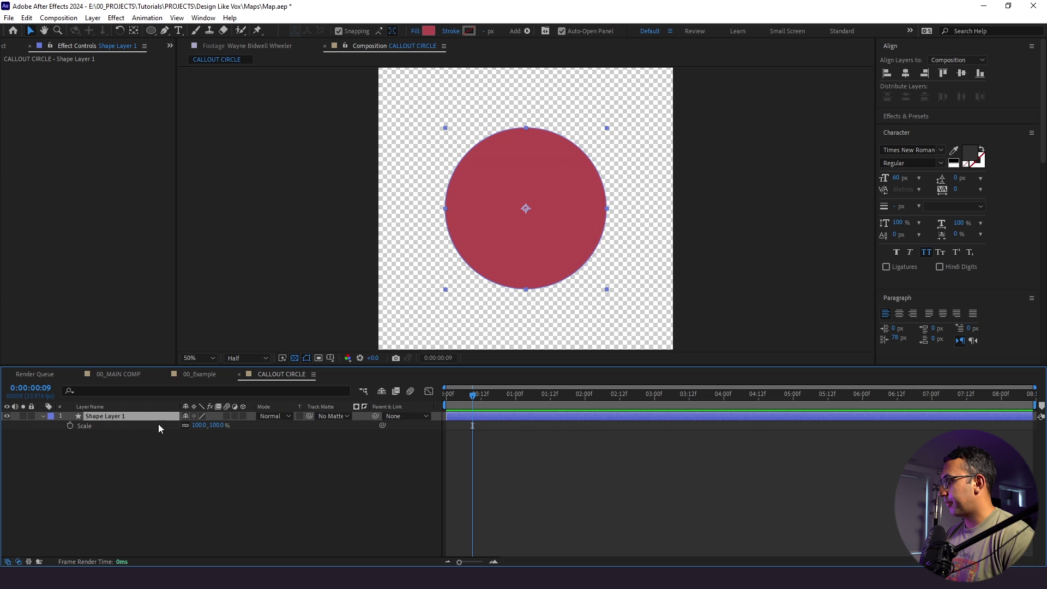
click(906, 73)
click(960, 74)
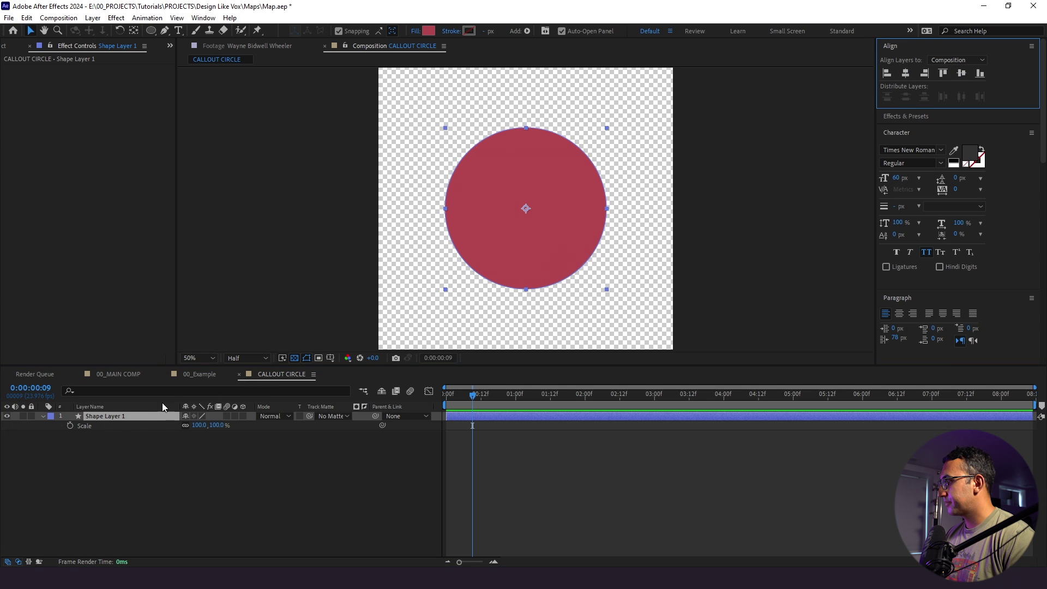
Step: Scale the circle to 136% and add Scale keyframes at 0 seconds and 1 second
drag(200, 426, 215, 428)
click(490, 450)
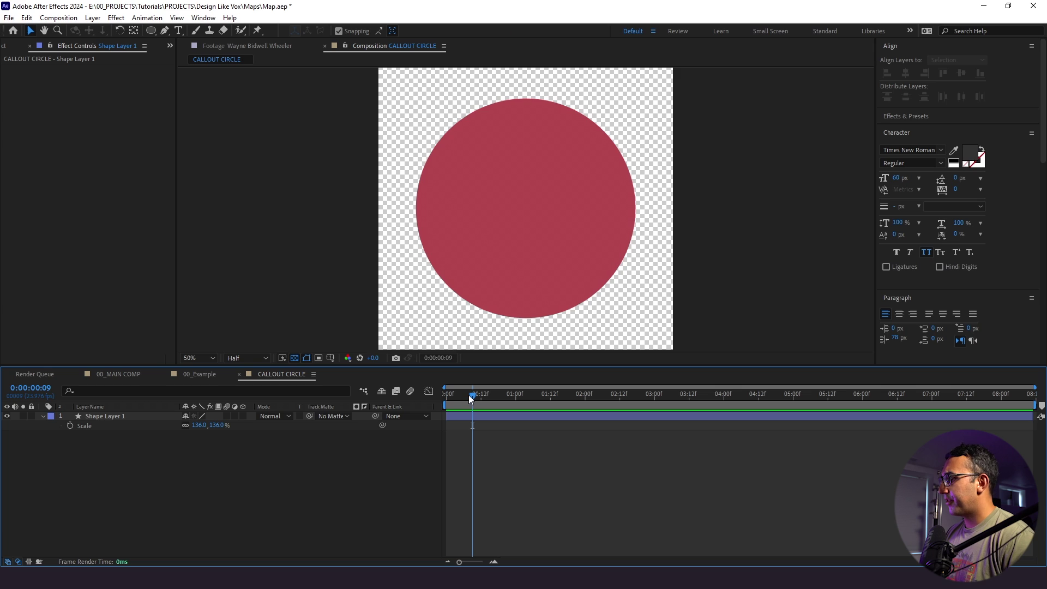
drag(471, 398, 446, 395)
click(109, 416)
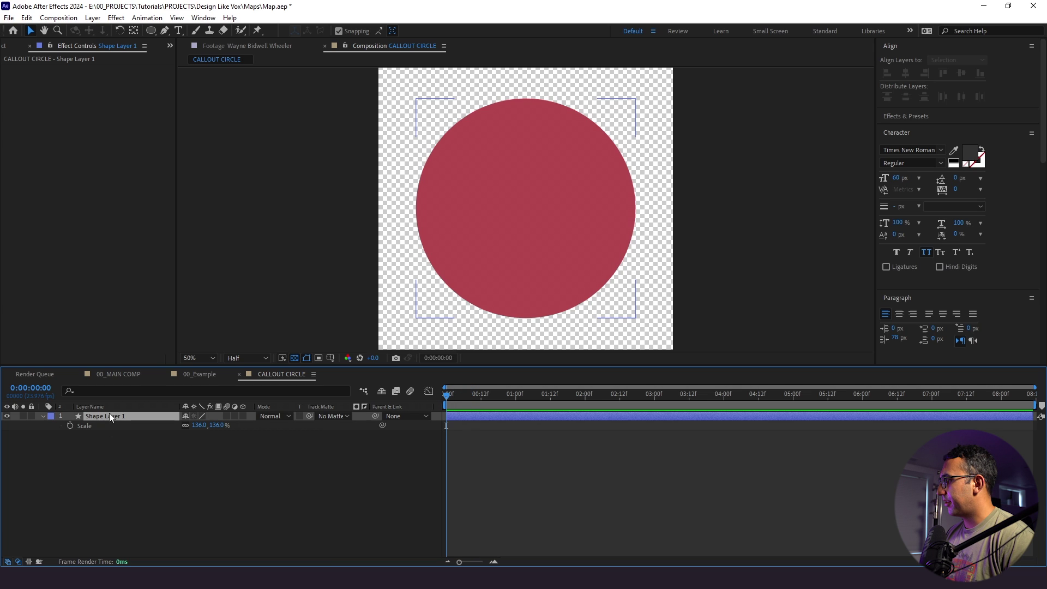
click(70, 426)
drag(460, 404, 517, 404)
click(15, 425)
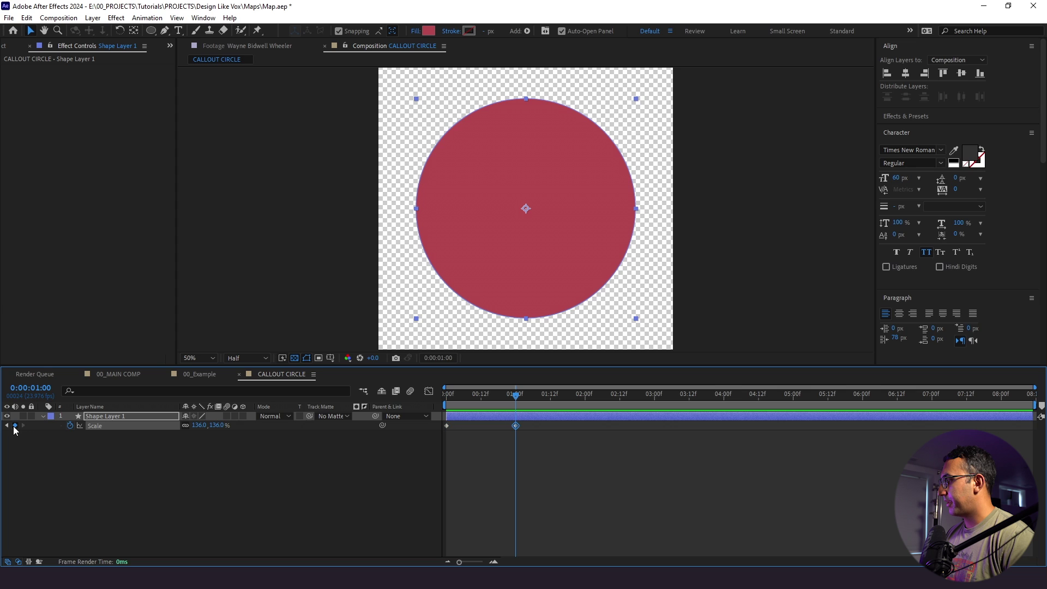
Step: Set the first Scale keyframe to 0% and preview the circle growing
click(7, 425)
click(14, 442)
click(219, 426)
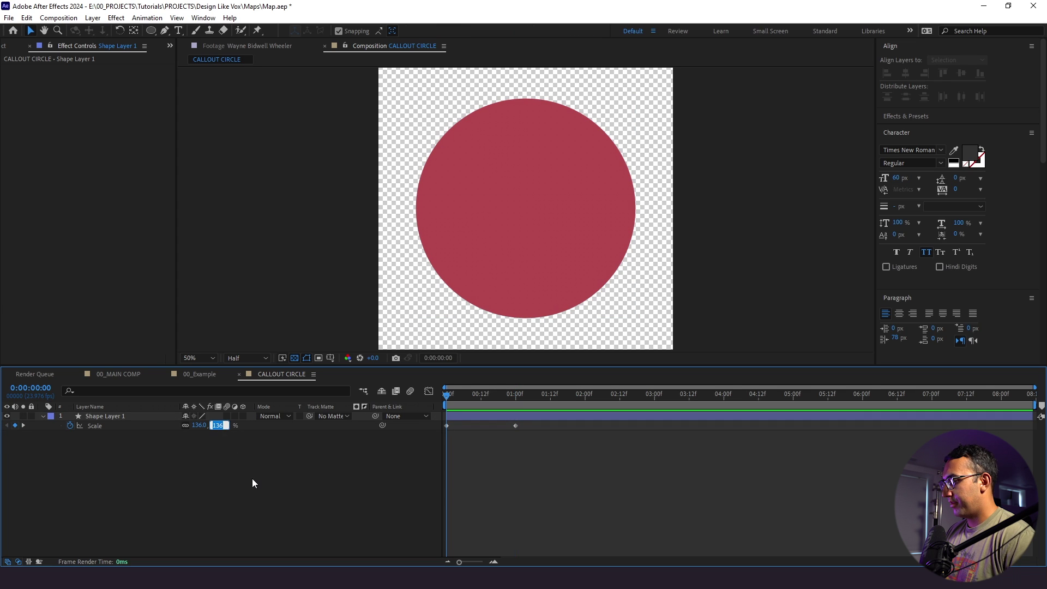
text(0)
key(Return)
key(space)
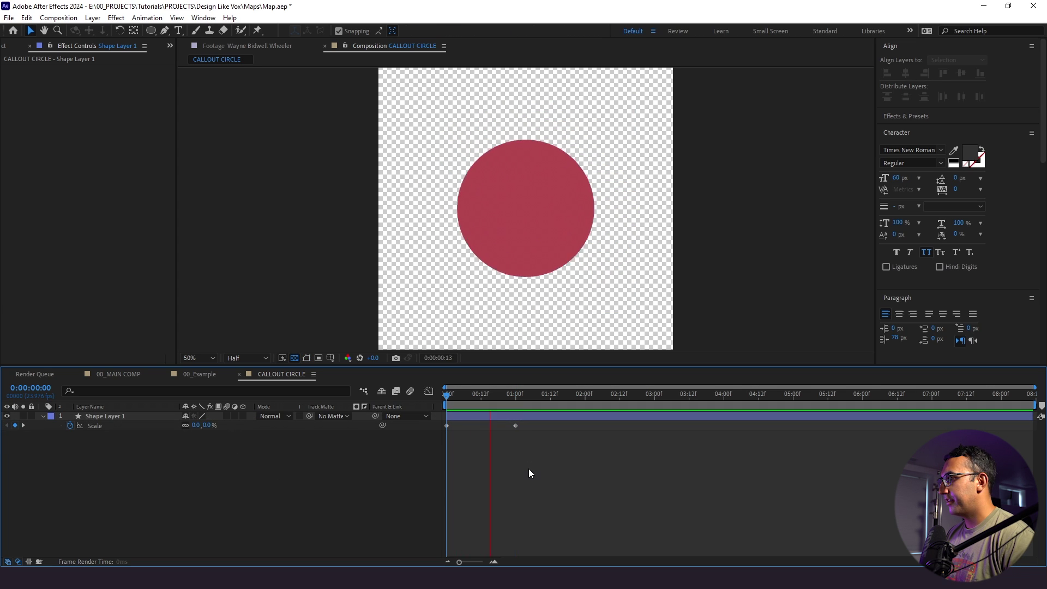
key(space)
Step: Apply Easy Ease Out to the first Scale keyframe and Easy Ease In to the second, and preview from the start
right_click(445, 427)
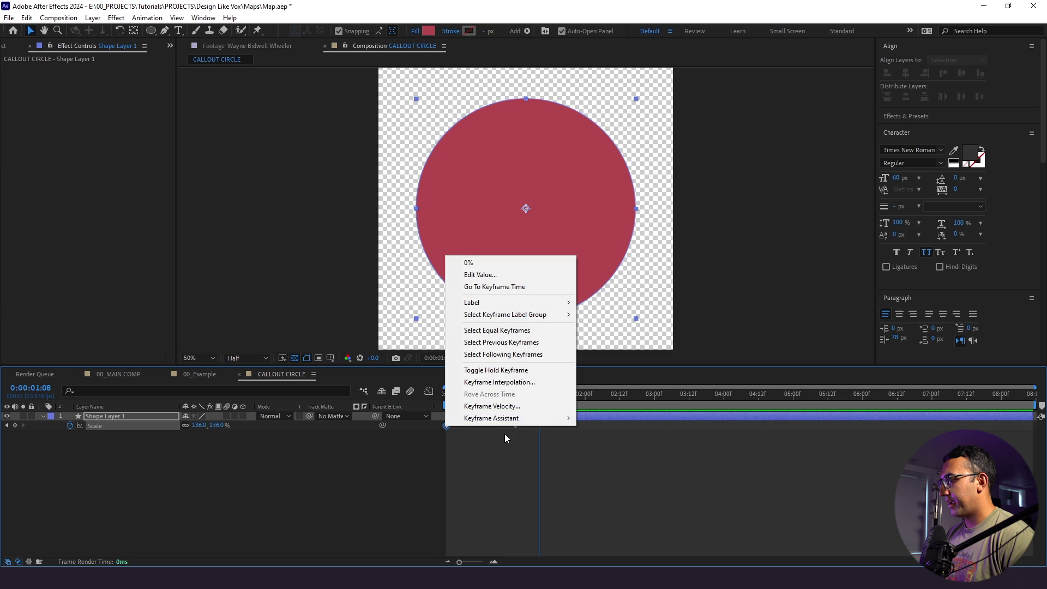
mouse_move(525, 419)
click(630, 480)
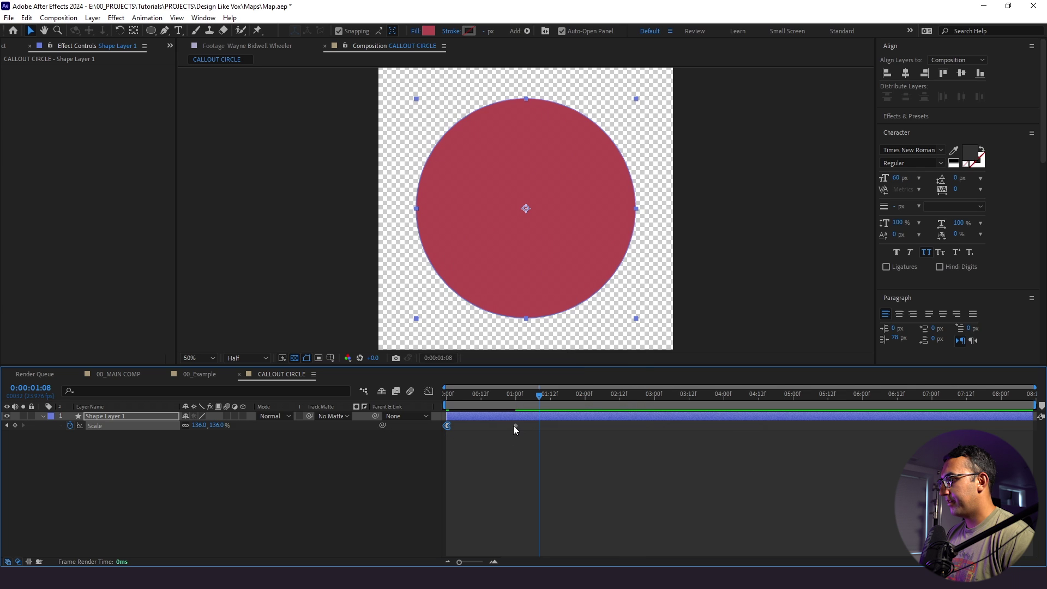
right_click(514, 426)
mouse_move(601, 417)
click(685, 467)
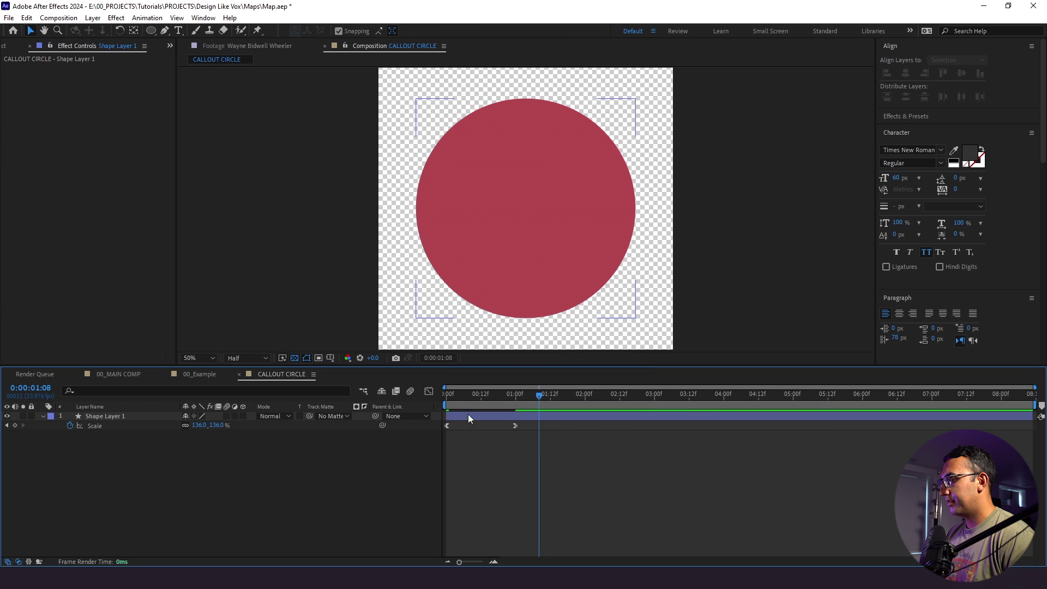
key(Home)
key(space)
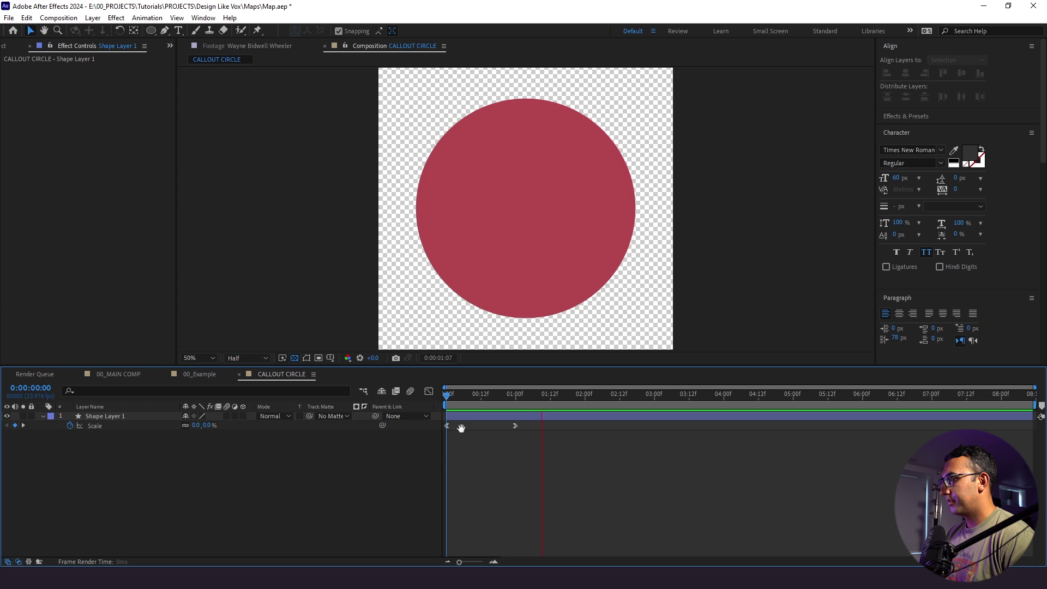
Step: Rename the shape layer as Circle Fill
click(103, 415)
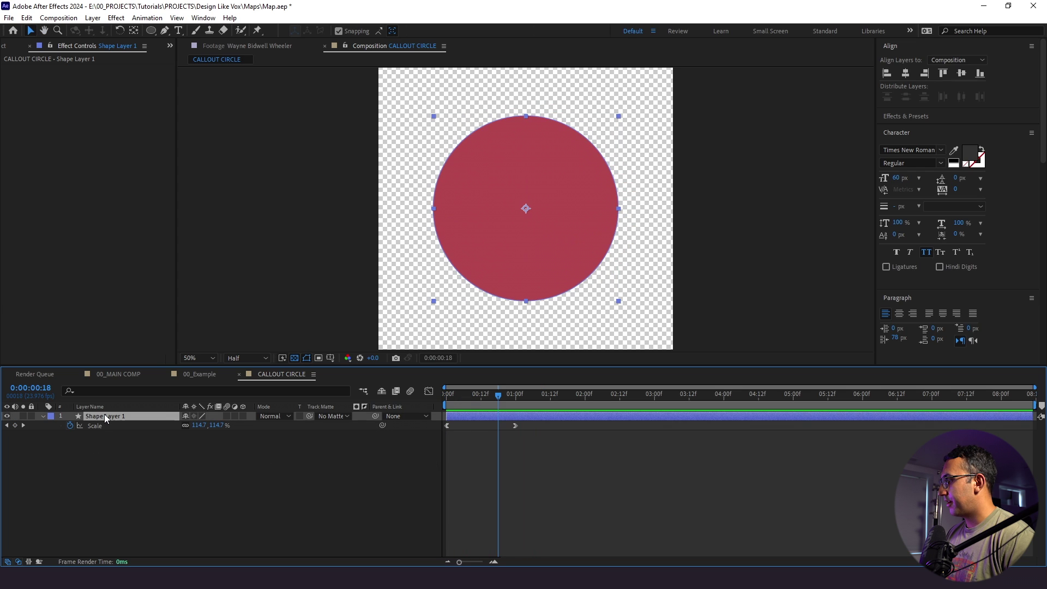
key(Return)
text(Circle Fill)
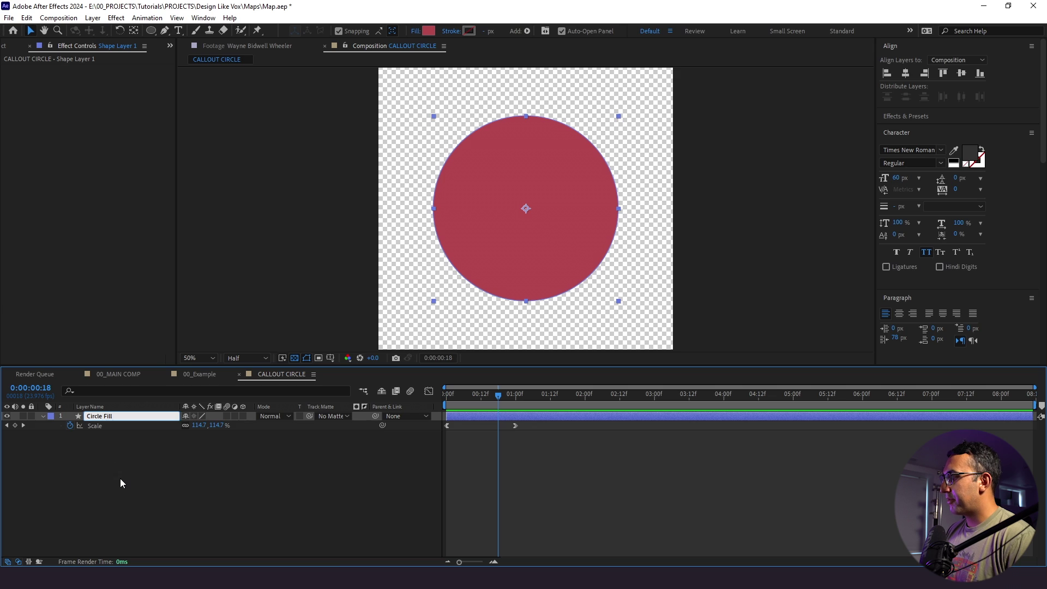
click(121, 480)
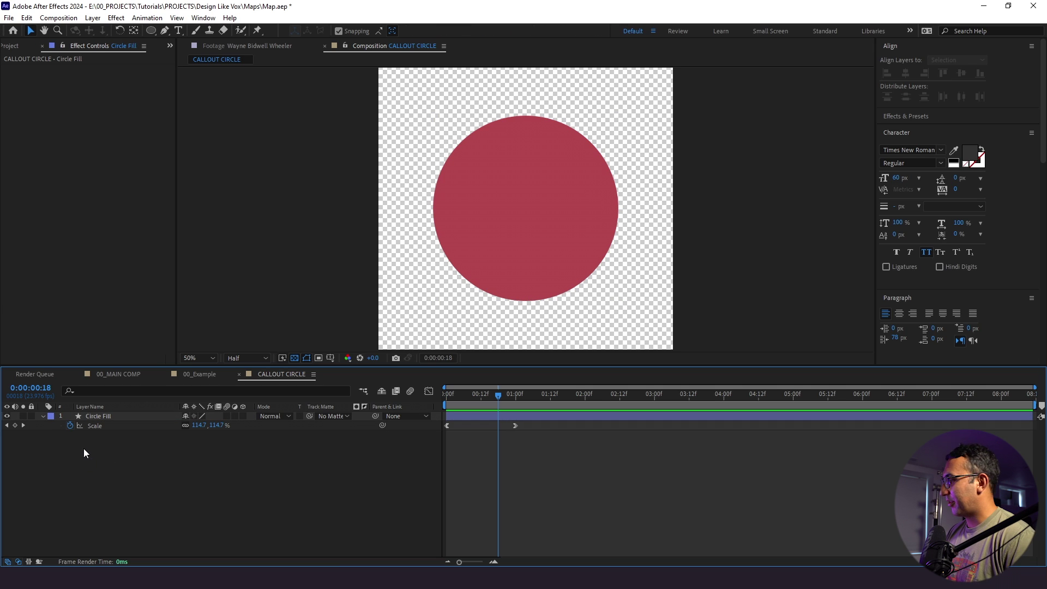
Step: Duplicate the Circle Fill layer as Circle Stroke and hide the original
click(97, 416)
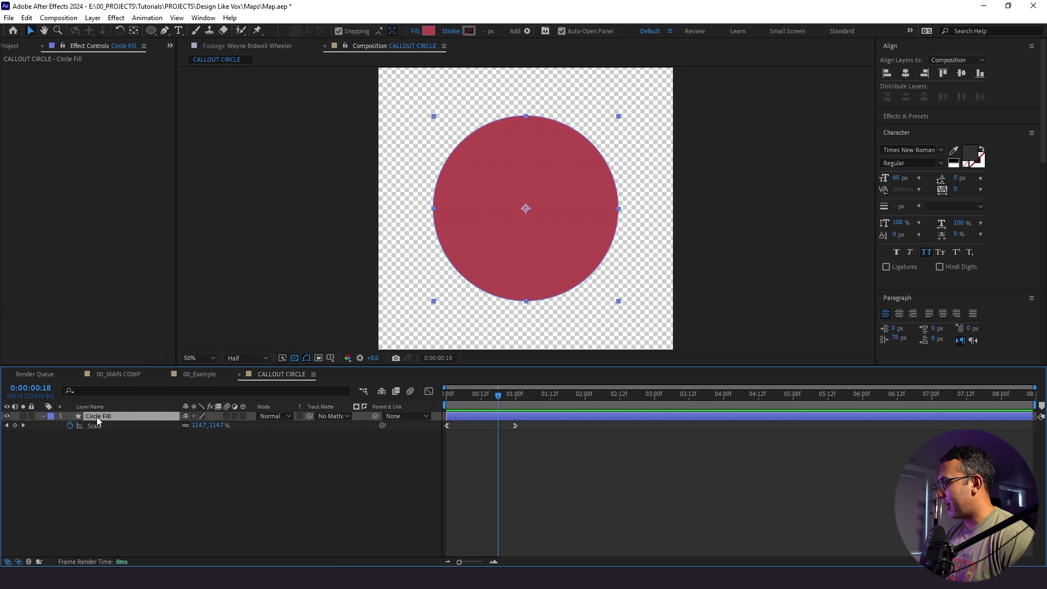
key(ctrl+d)
key(Return)
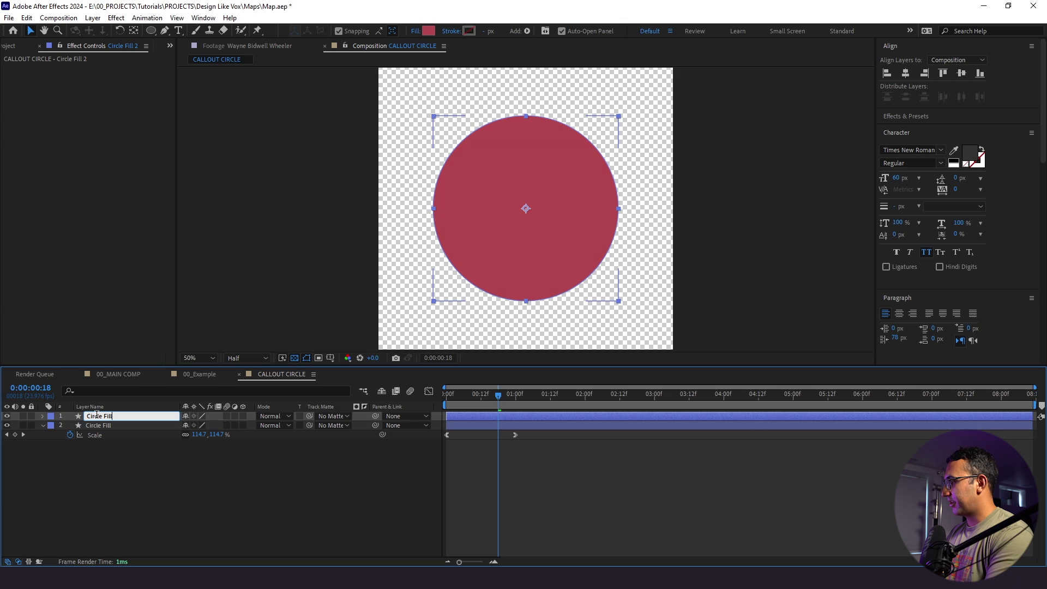
click(100, 447)
Step: Finish naming the duplicated top layer Circle Stroke and set its fill to None
click(96, 417)
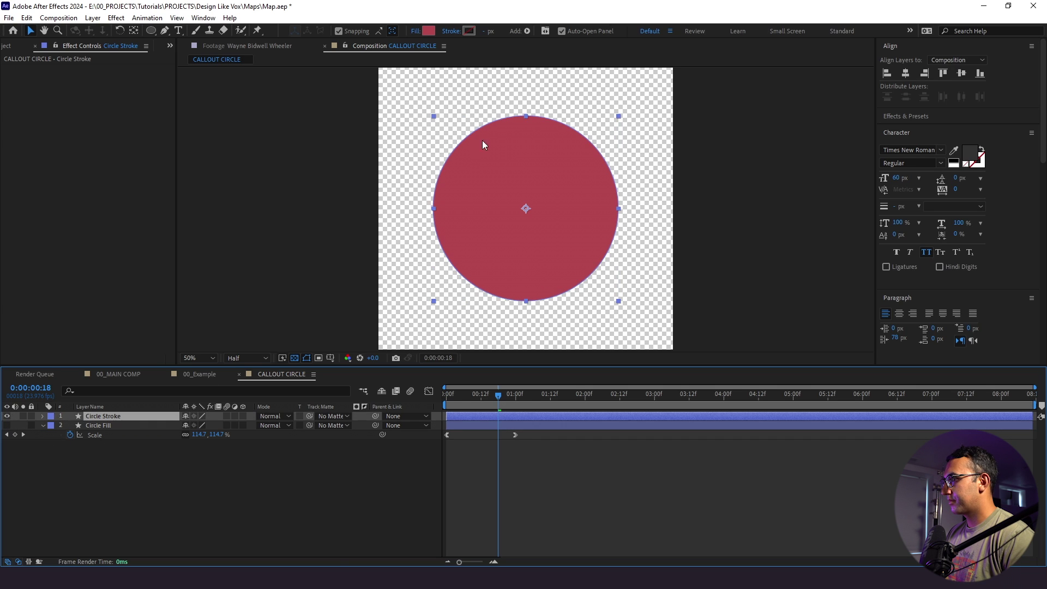
click(420, 32)
click(513, 304)
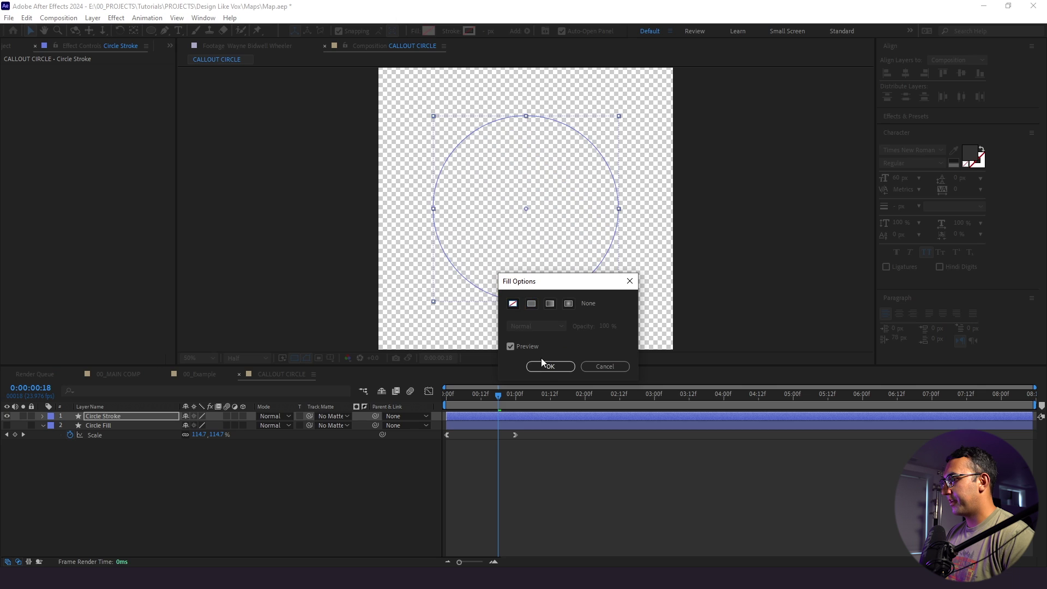
click(546, 365)
Step: Color the Circle Stroke outline B4474F and set its stroke width to 42 px
click(469, 31)
text(B4474F)
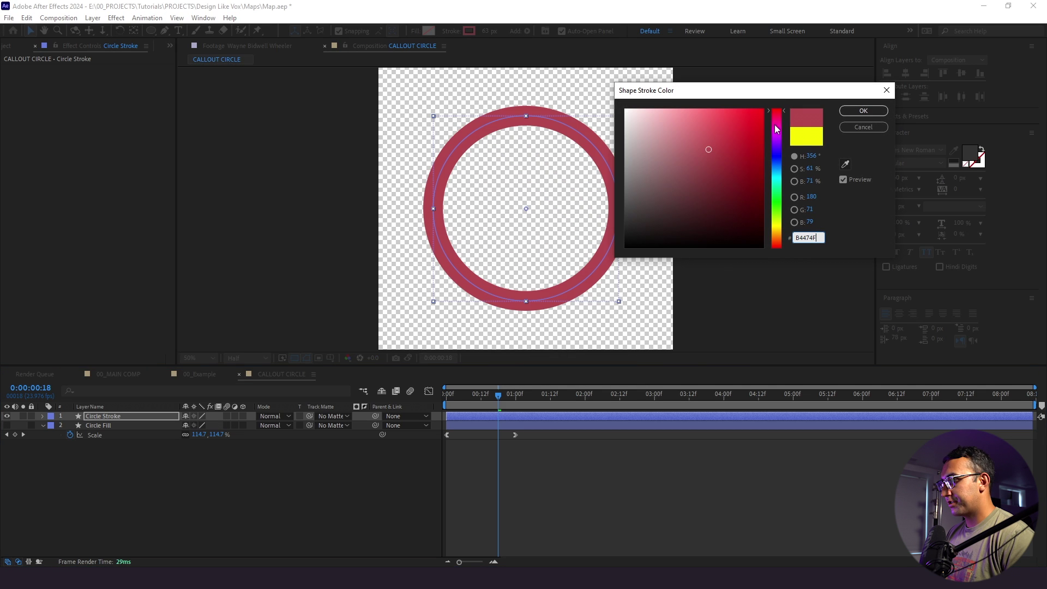
click(850, 112)
click(863, 110)
drag(488, 30, 480, 40)
click(605, 493)
Step: Show Circle Stroke's Scale keyframes, shift the layer about 2 frames later than Circle Fill, and preview from the start
click(504, 415)
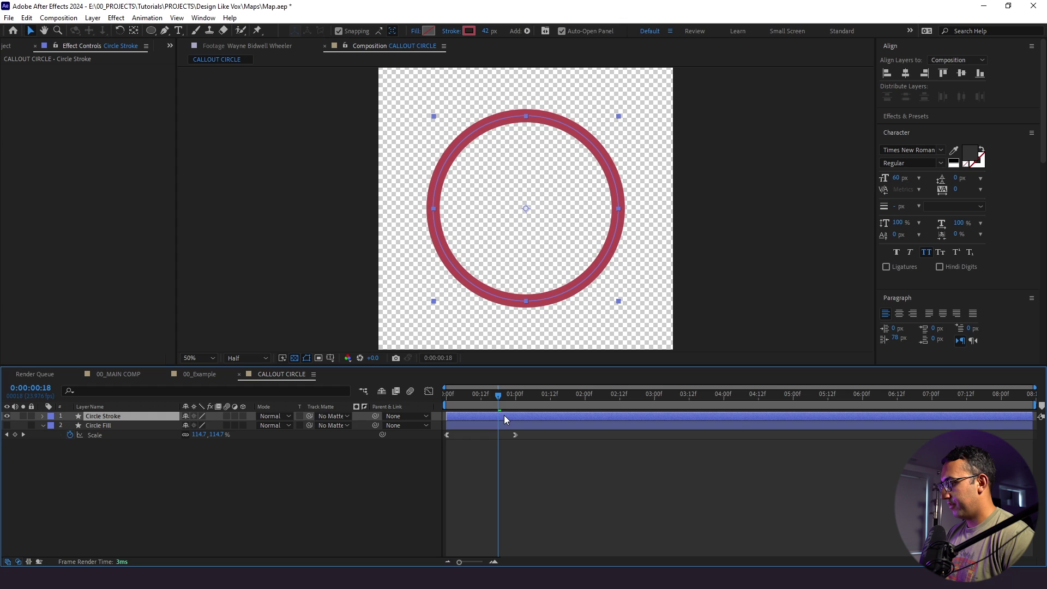
key(s)
drag(452, 427, 459, 425)
click(472, 473)
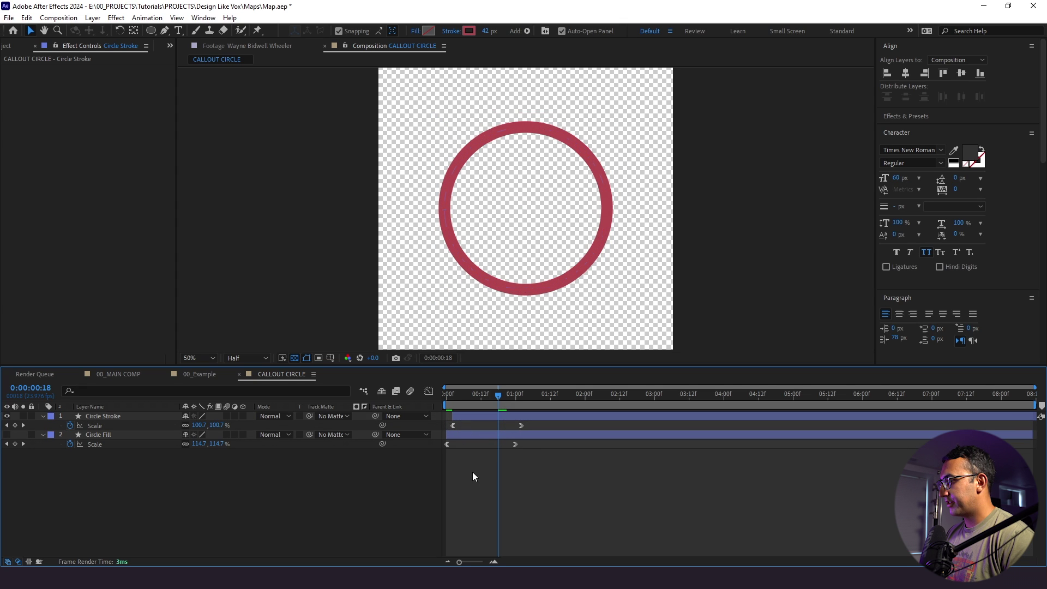
key(Home)
key(space)
key(space)
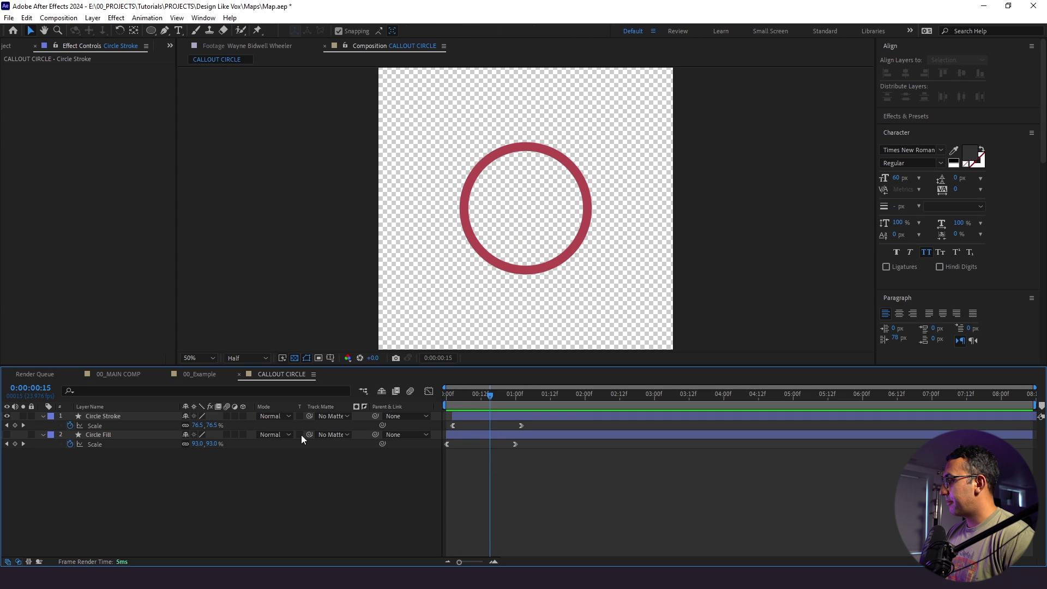
Step: Keyframe Circle Stroke's Opacity at 100% at 0:00:00:15 and 0% at 0:00:01:09
click(116, 418)
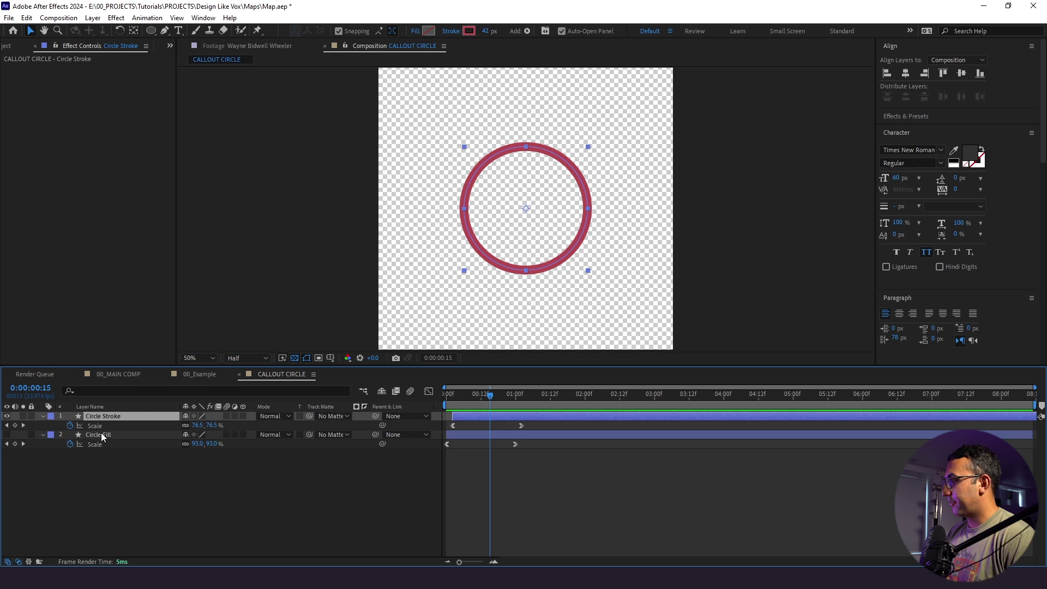
key(t)
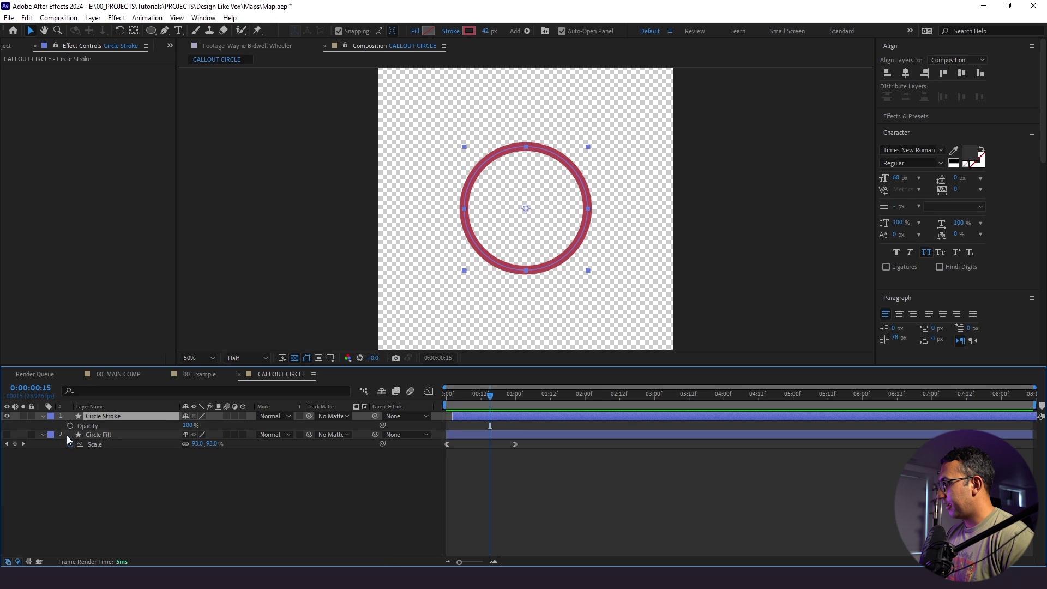
click(70, 426)
key(shift+s)
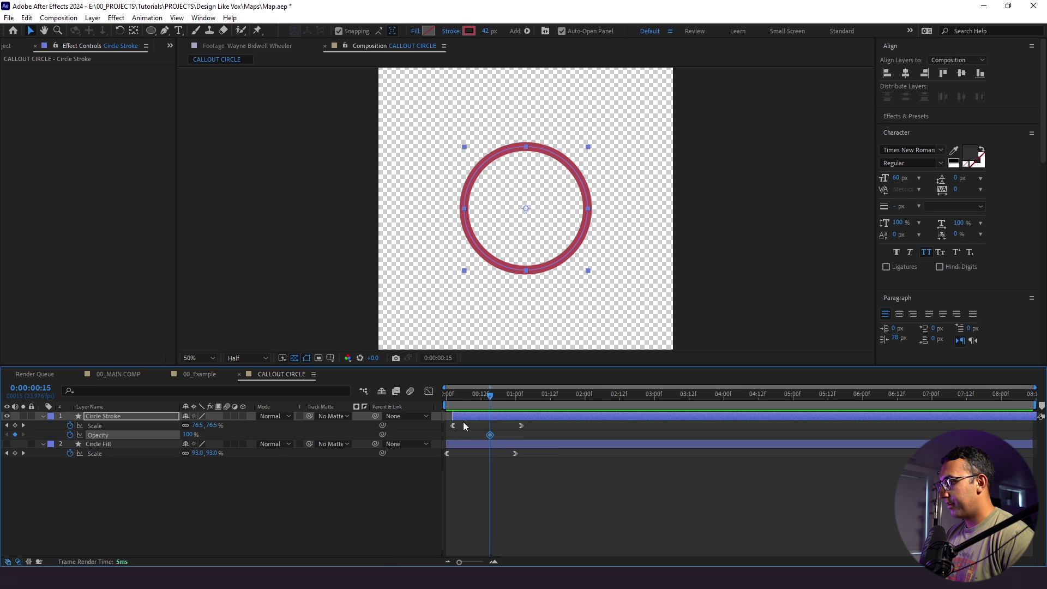
drag(507, 403, 543, 404)
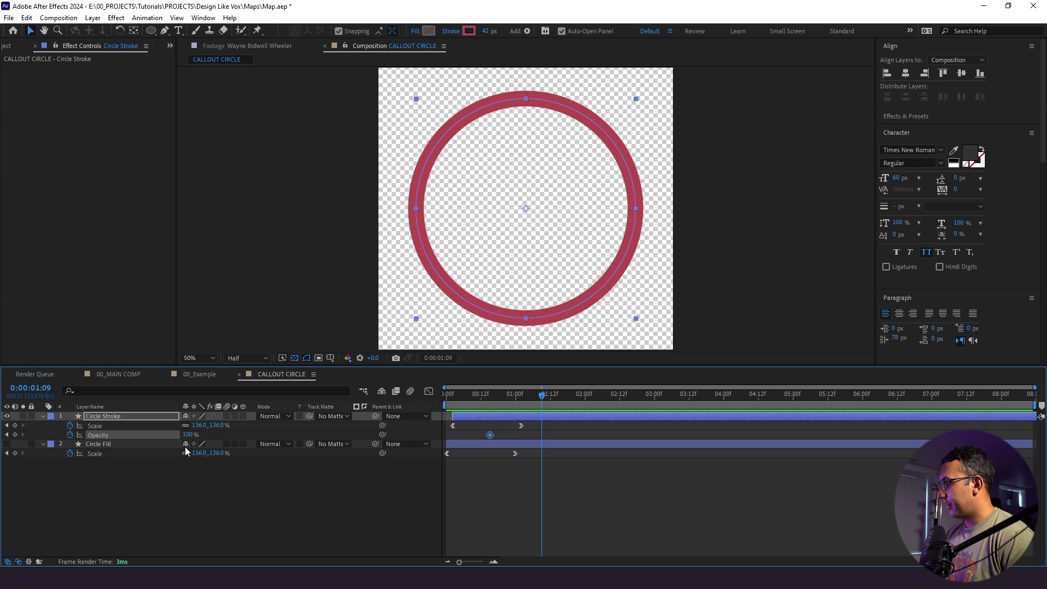
click(189, 435)
text(0)
key(Return)
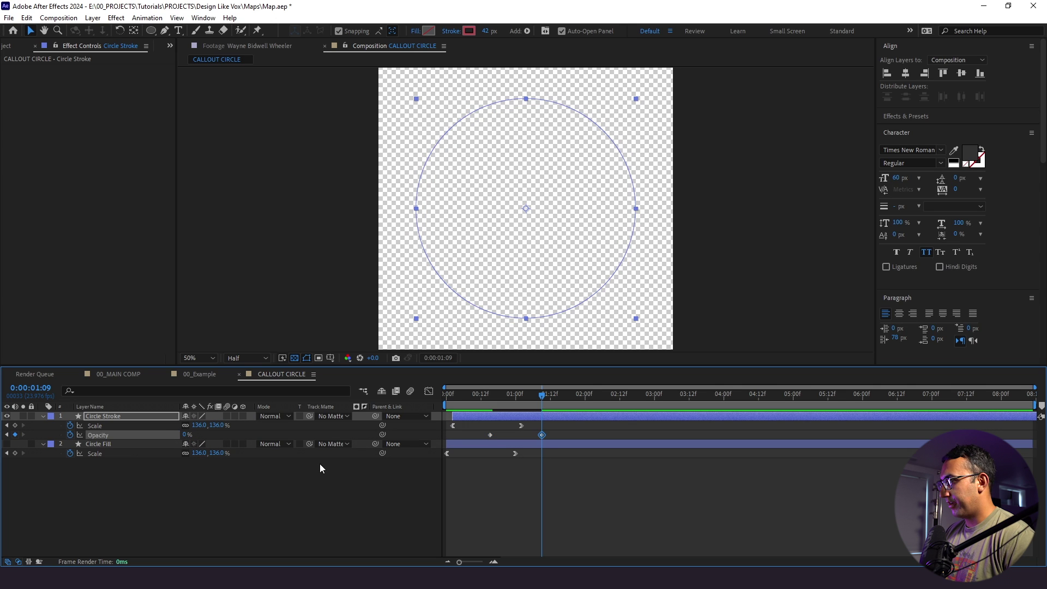
Step: Apply Easy Ease to both Opacity keyframes of Circle Stroke
drag(560, 436, 473, 438)
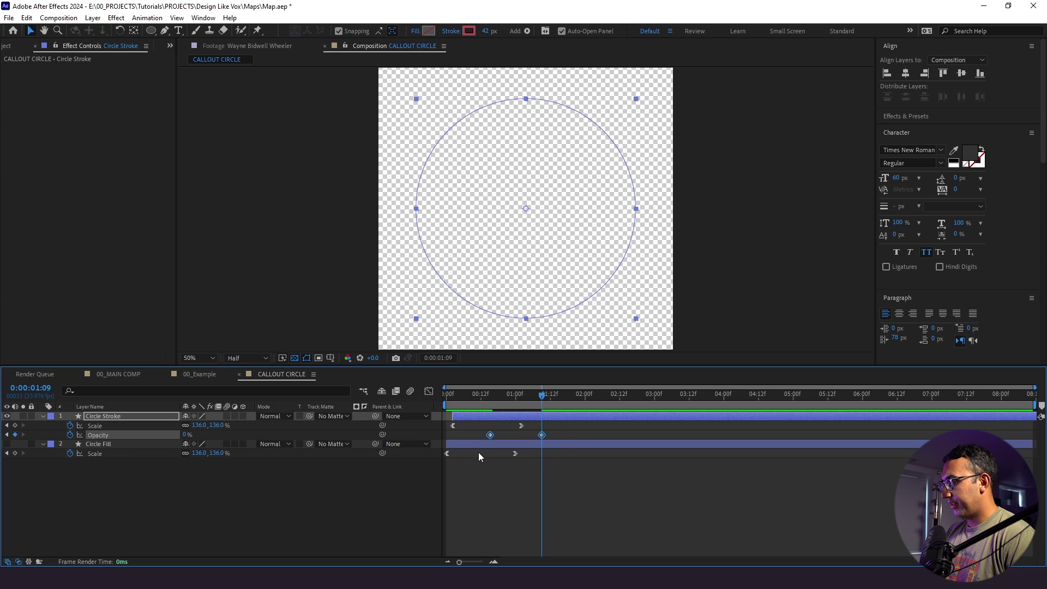
key(F9)
click(567, 483)
Step: Set Circle Stroke's second Scale keyframe, at 0:00:01:02, to 165%
drag(532, 399, 522, 431)
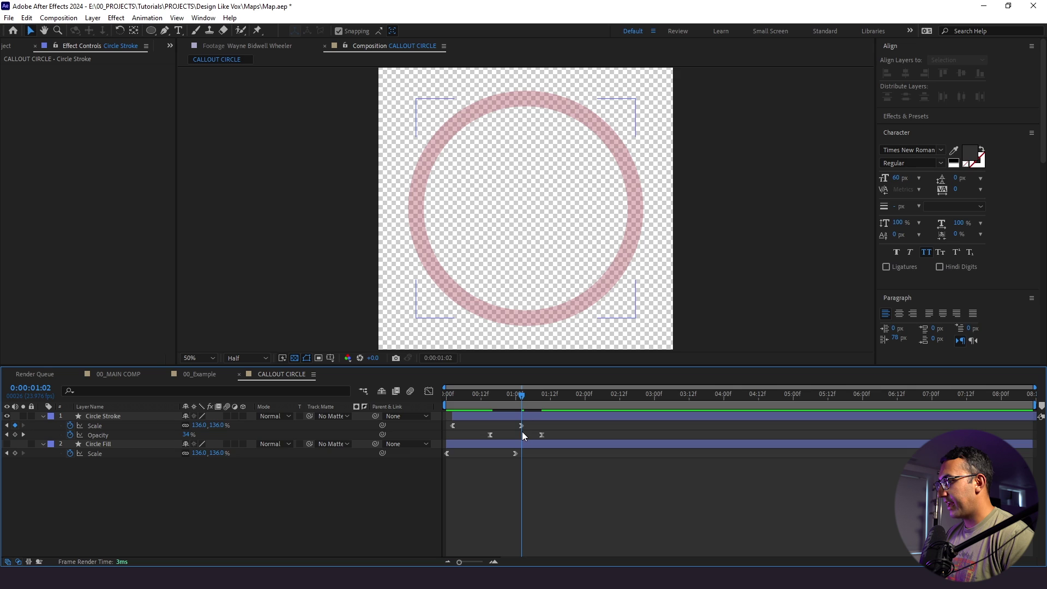
click(521, 429)
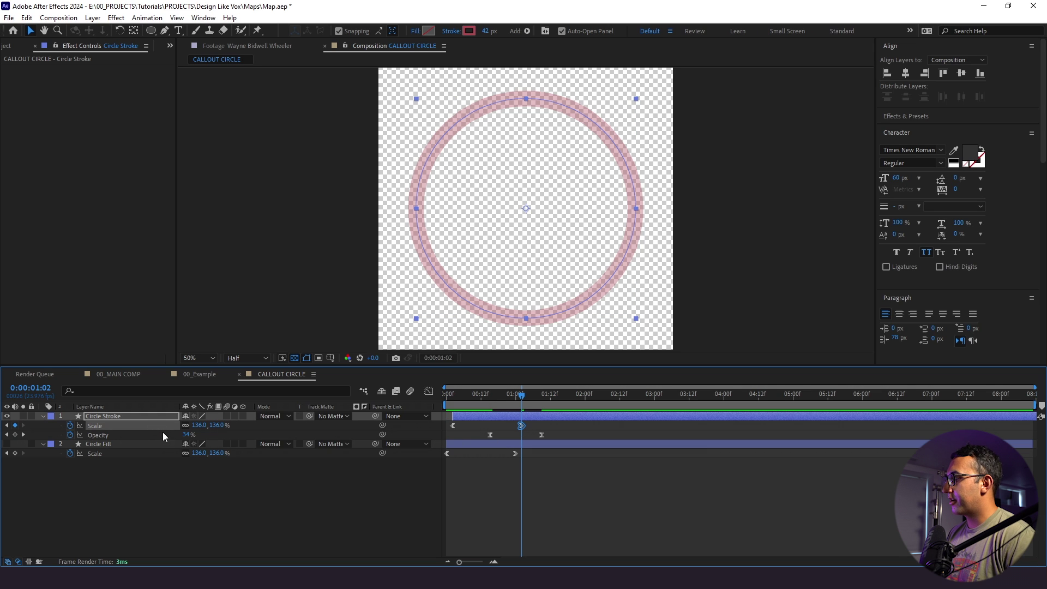
drag(191, 429, 207, 428)
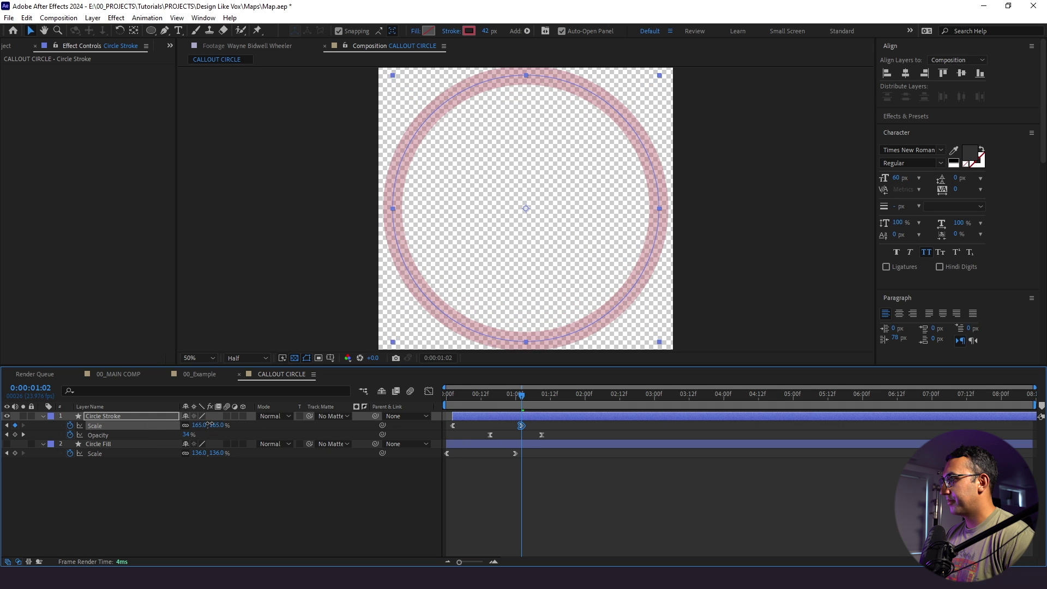
click(639, 524)
Step: Make the Circle Fill layer visible again and preview both circles animating from the start
click(146, 418)
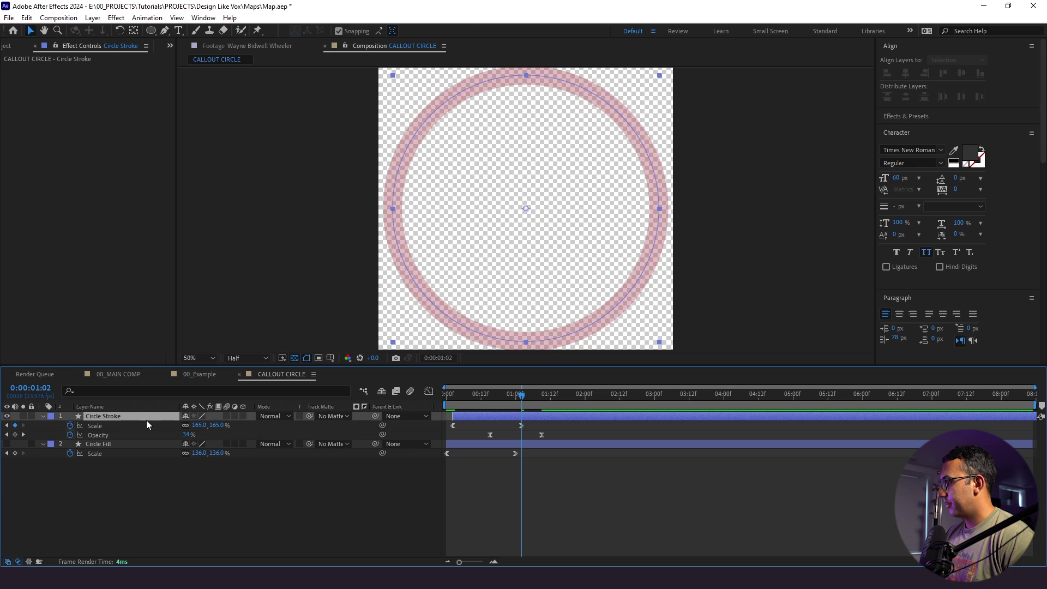
key(Home)
click(7, 444)
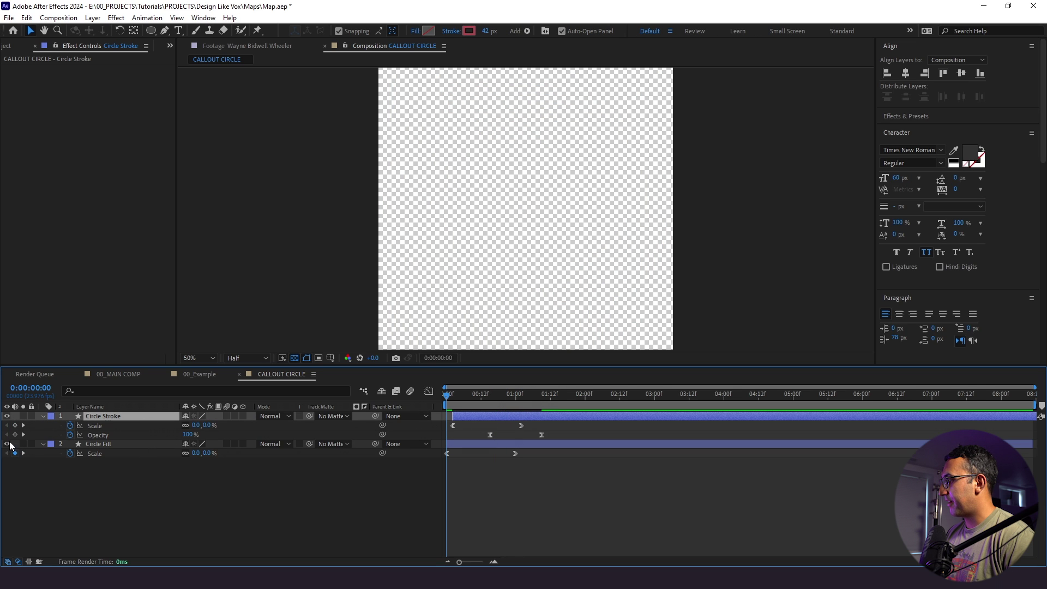
click(108, 503)
key(space)
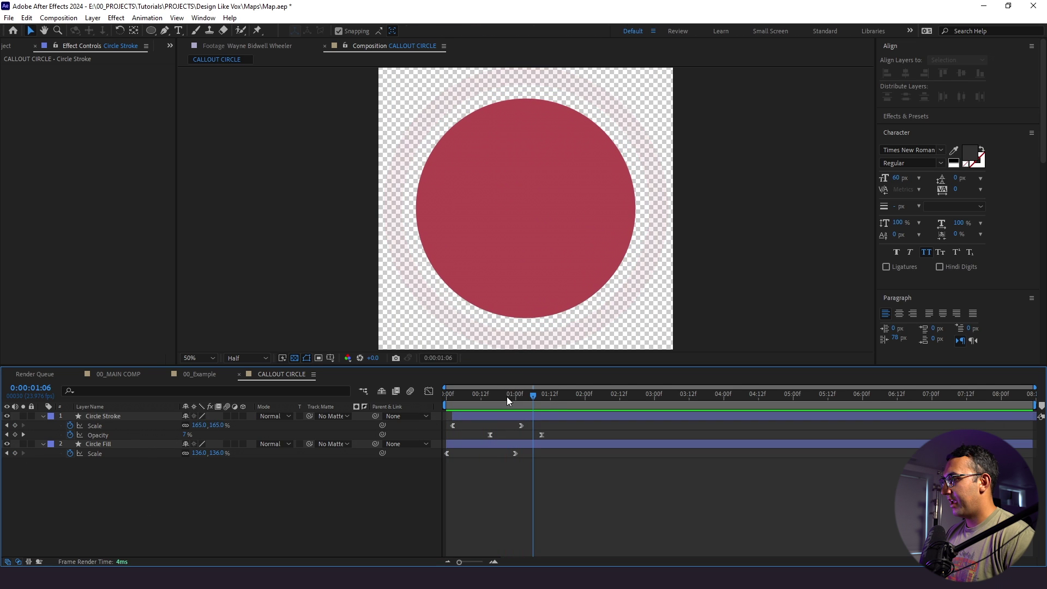
key(space)
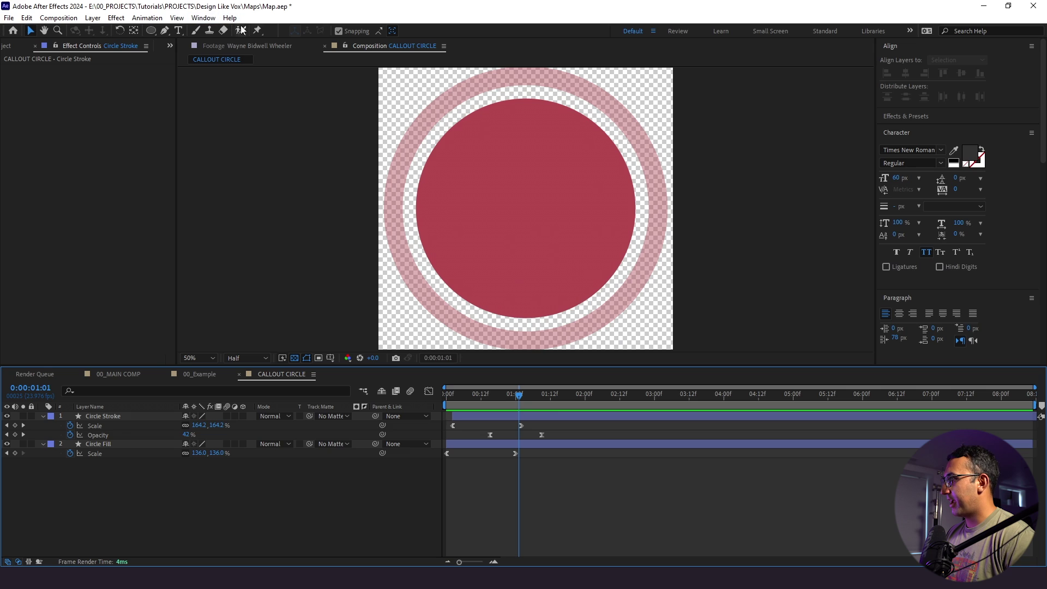
Step: Reduce the Circle Stroke layer's stroke width to 20 px and preview the callout animation
click(555, 417)
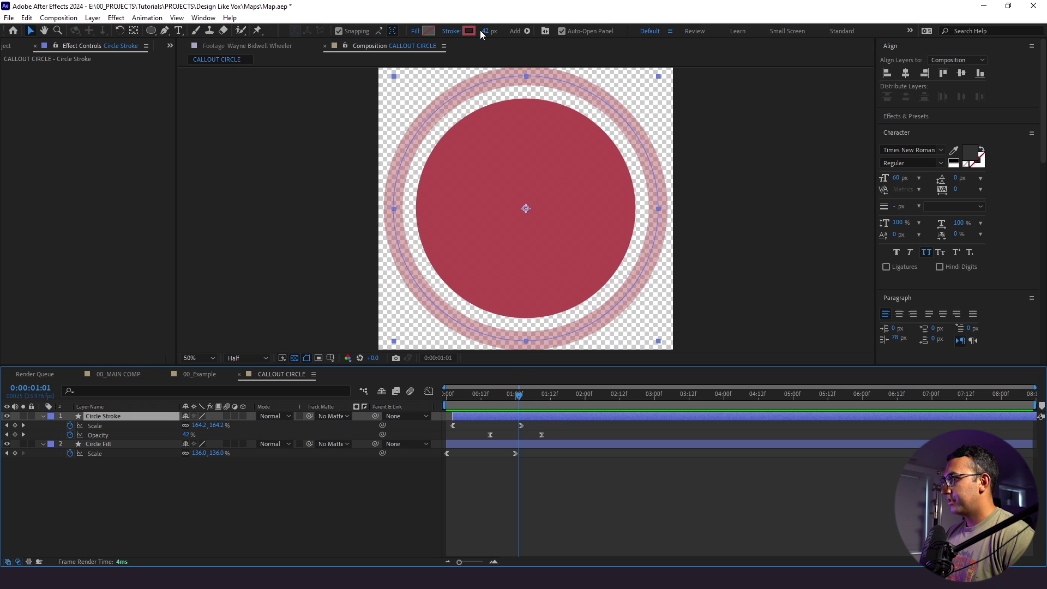
drag(483, 30, 494, 76)
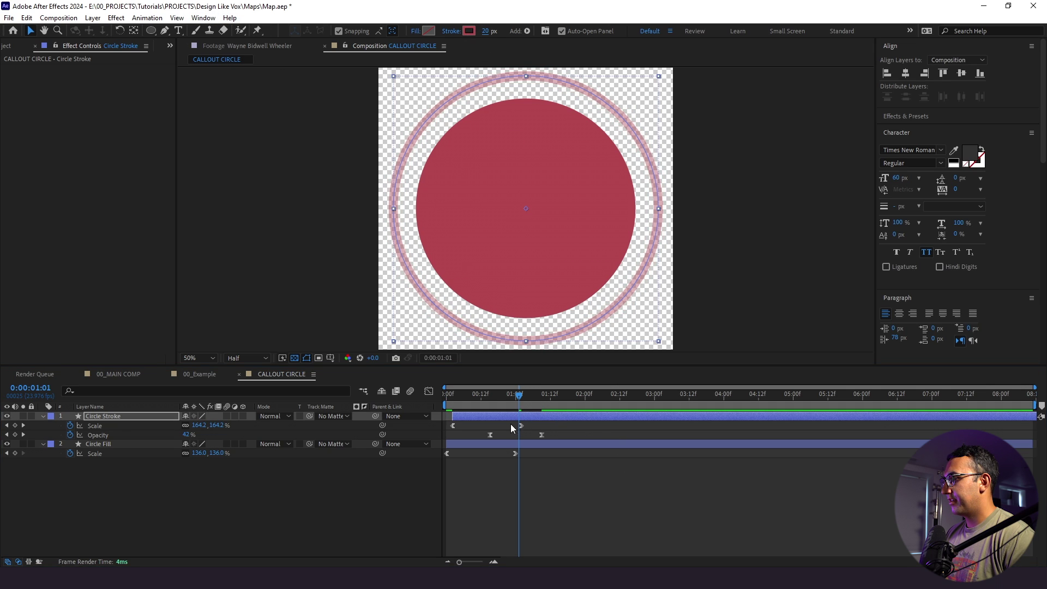
click(577, 487)
key(space)
key(space)
click(542, 401)
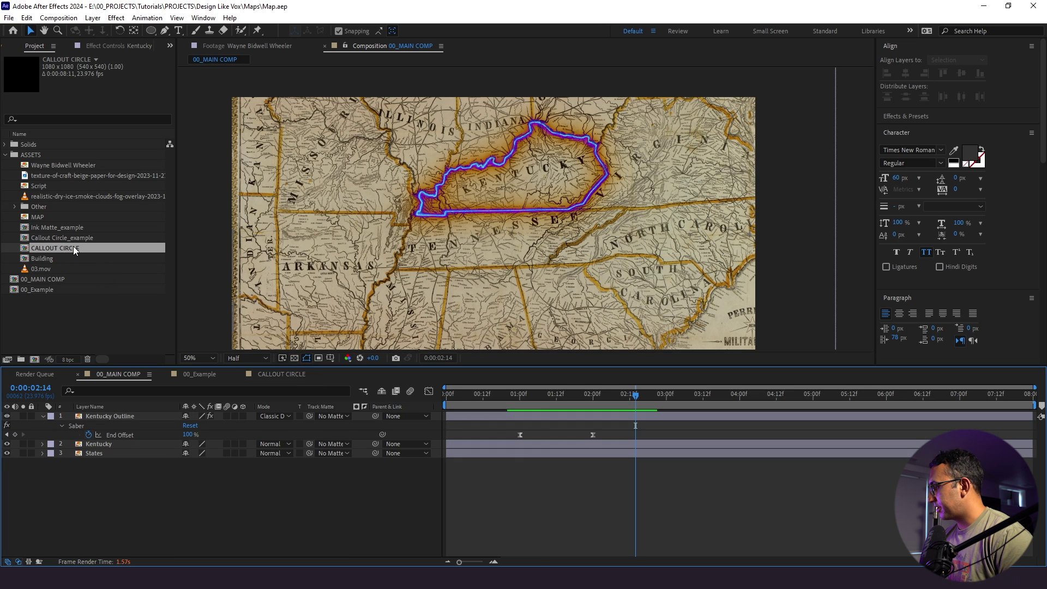
Step: Add the CALLOUT CIRCLE composition as the top layer of 00_MAIN COMP and make all four layers 3D
drag(73, 247, 115, 414)
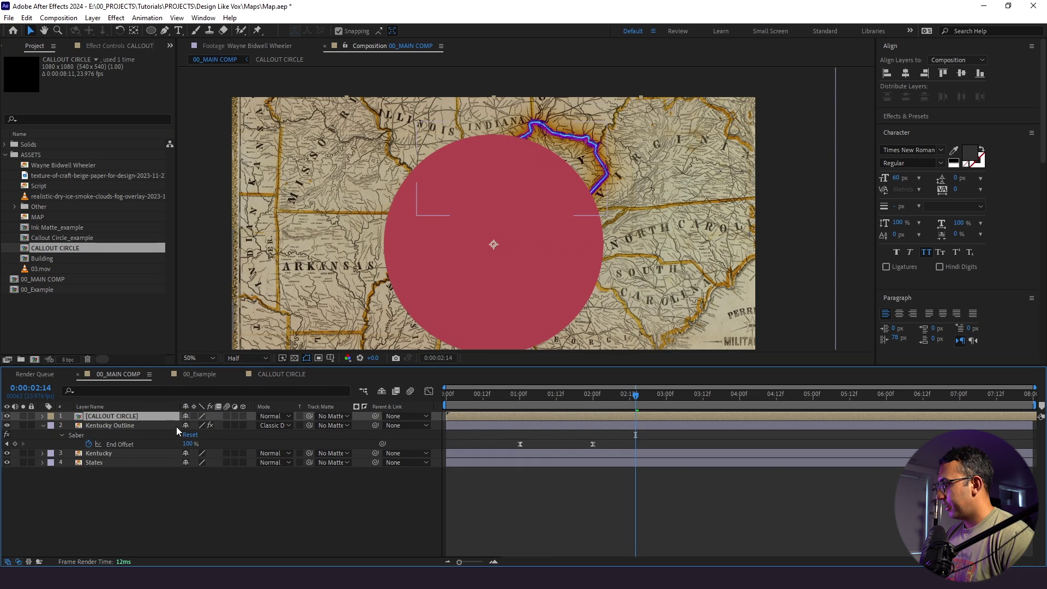
drag(242, 416, 241, 483)
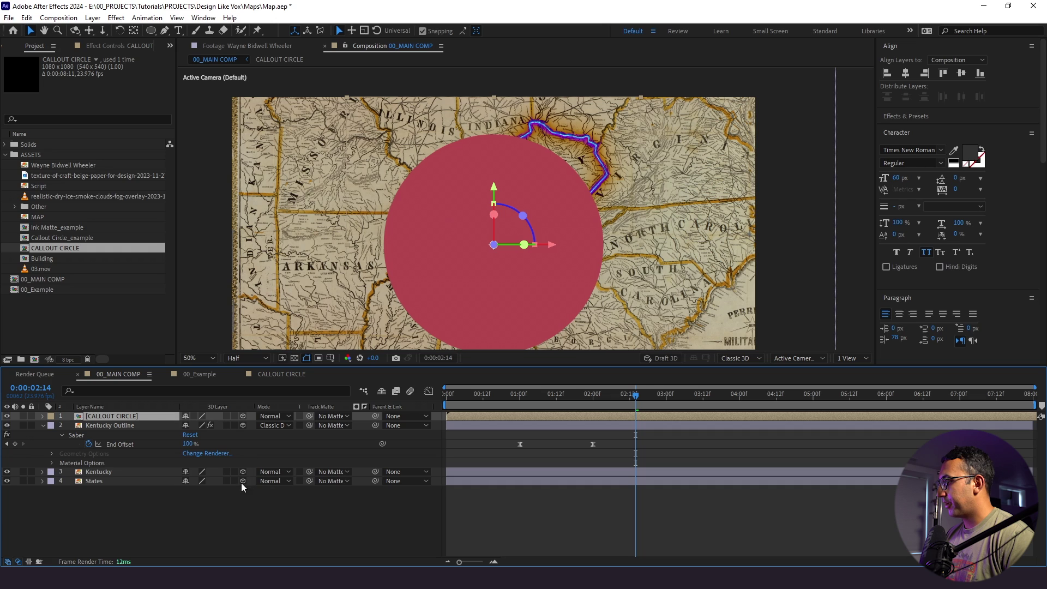
click(220, 502)
click(43, 426)
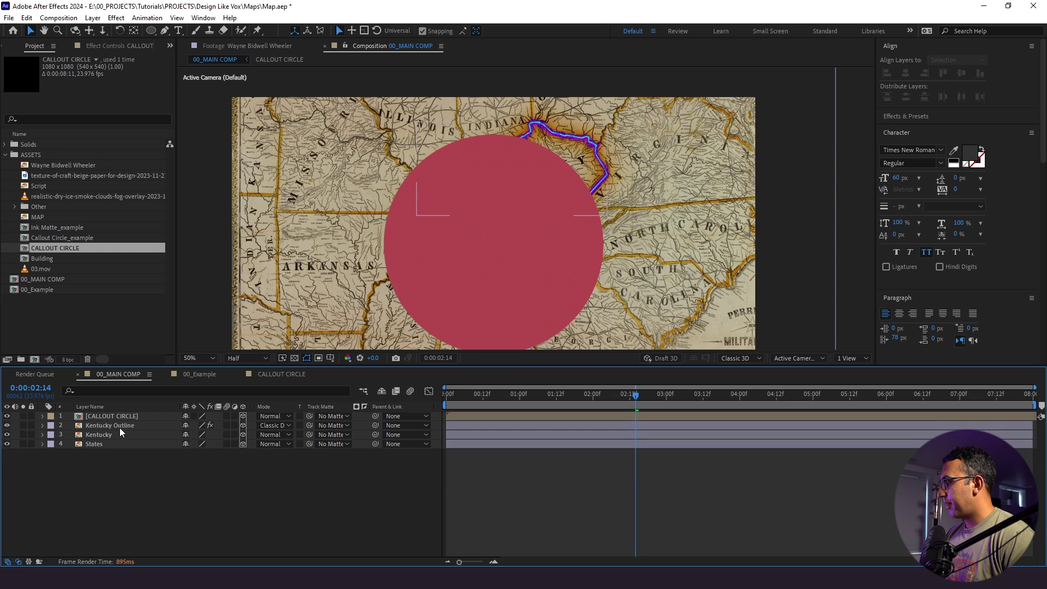
Step: Scale the CALLOUT CIRCLE layer to 15%
click(120, 418)
key(s)
drag(200, 425, 166, 440)
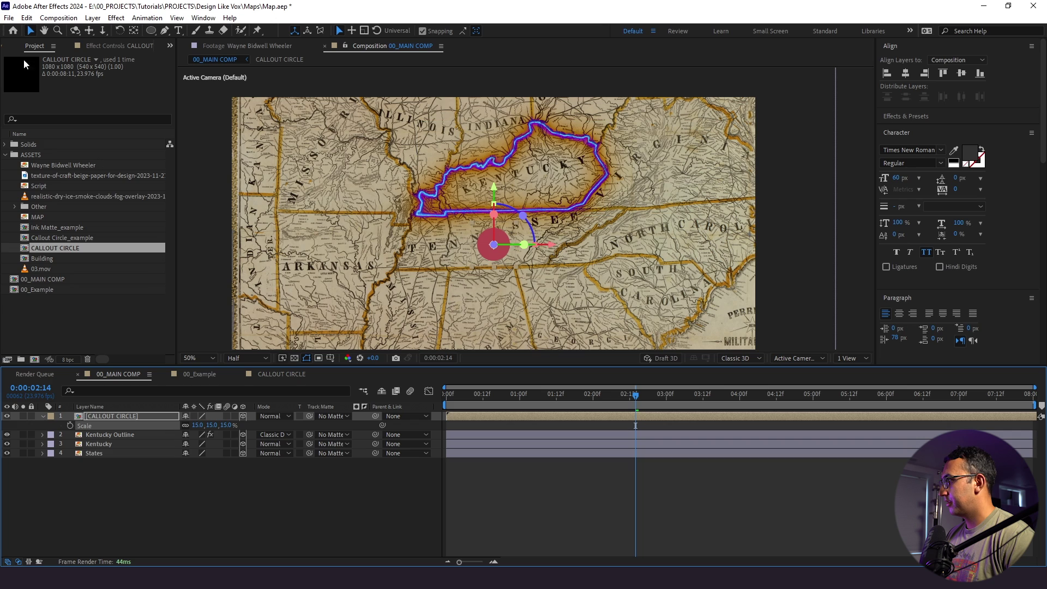
Step: Move the callout circle onto the middle of Kentucky and set its blending mode to Multiply
scroll(431, 210, up, 1)
drag(448, 243, 490, 144)
key(v)
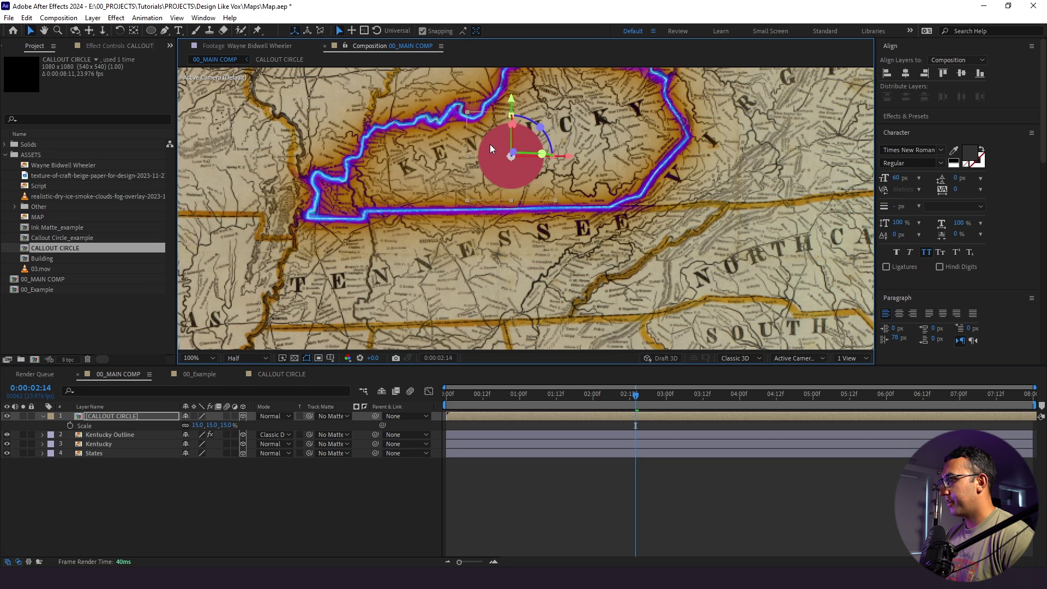
click(273, 416)
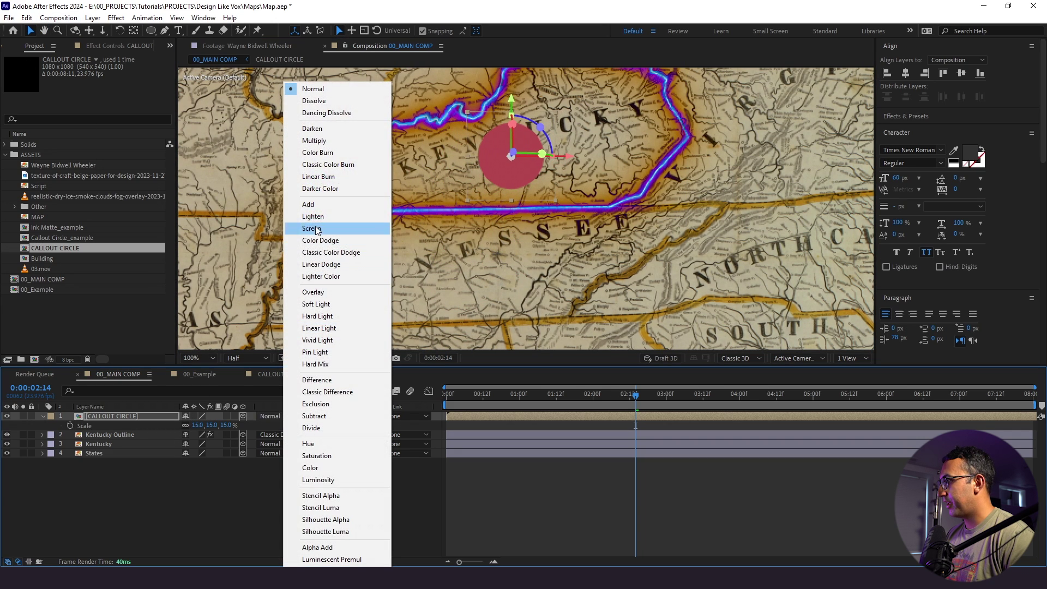
click(316, 142)
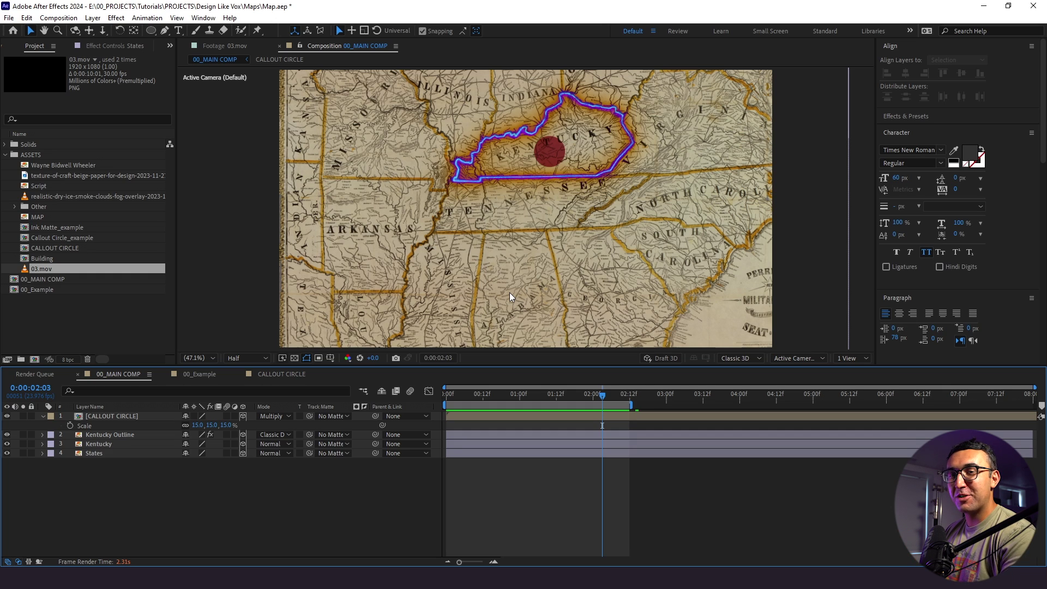
Step: Open the 03.mov footage and play it to examine the ink effect
double_click(26, 270)
key(space)
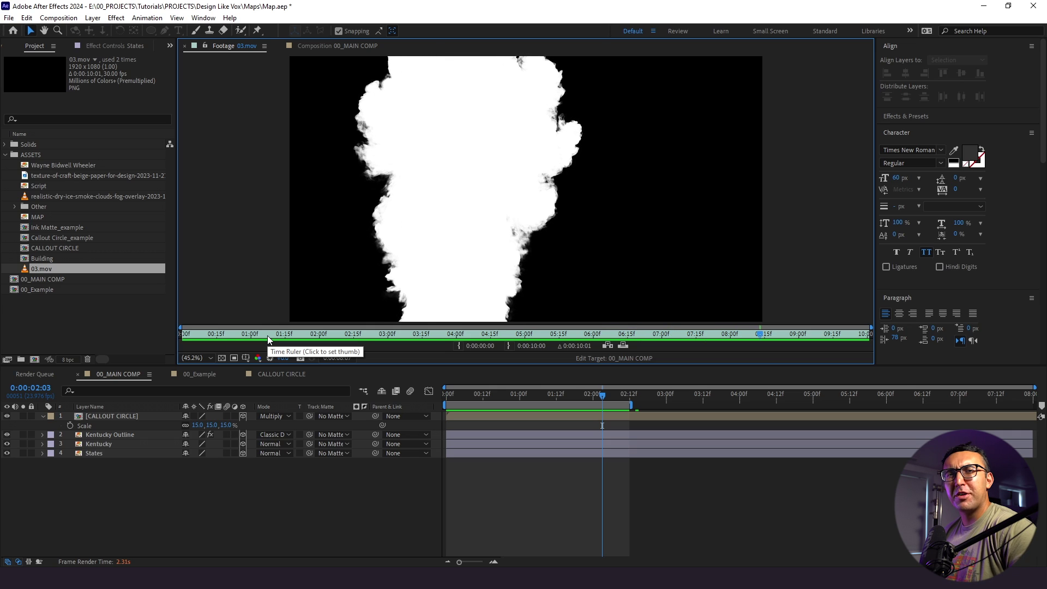
key(space)
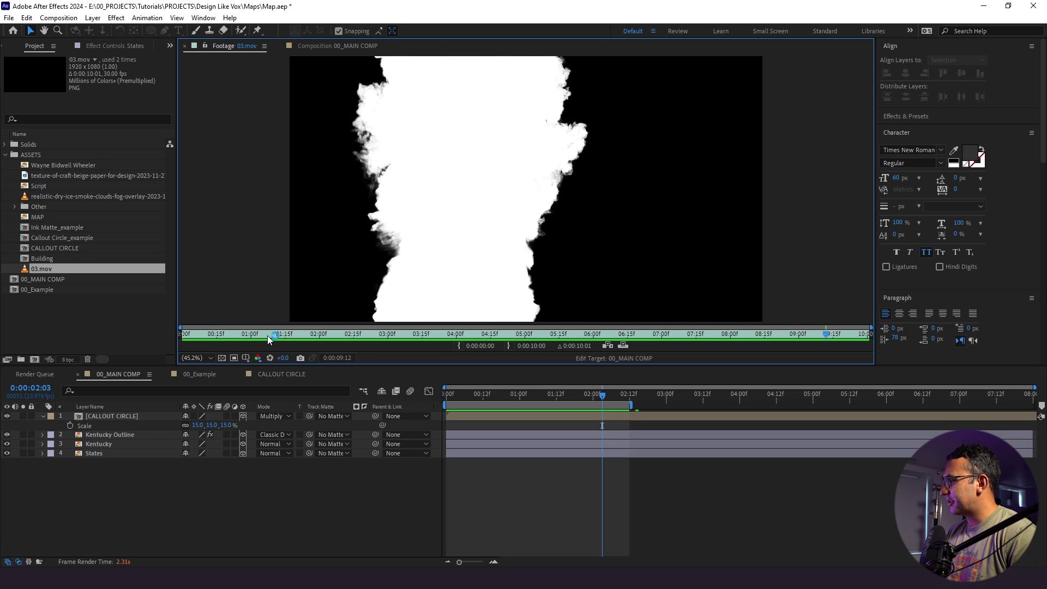
Step: Create a new composition from the 03.mov footage and preview it
click(24, 299)
click(34, 270)
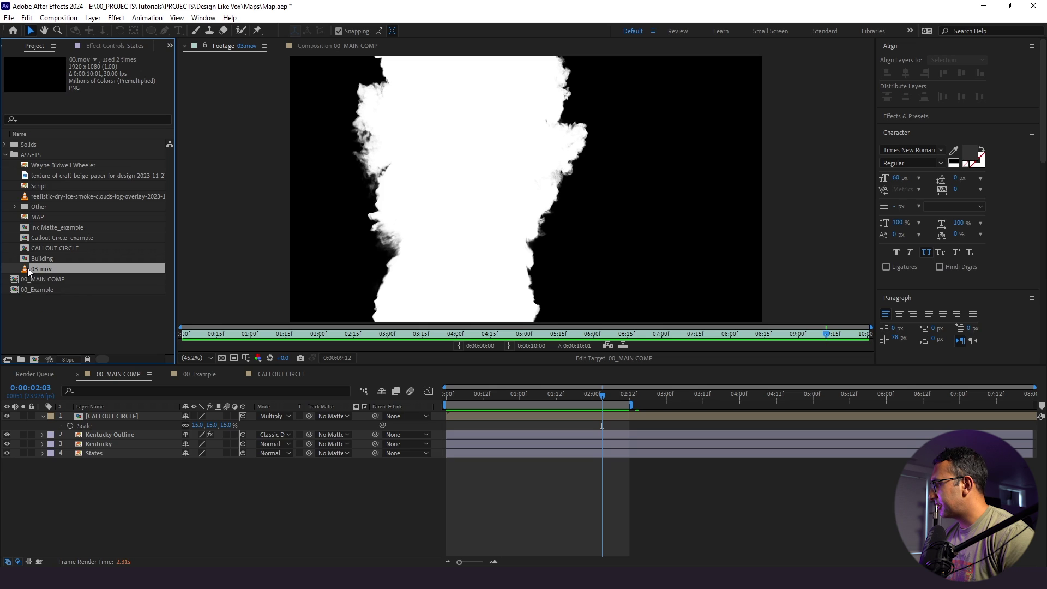
drag(28, 271, 34, 359)
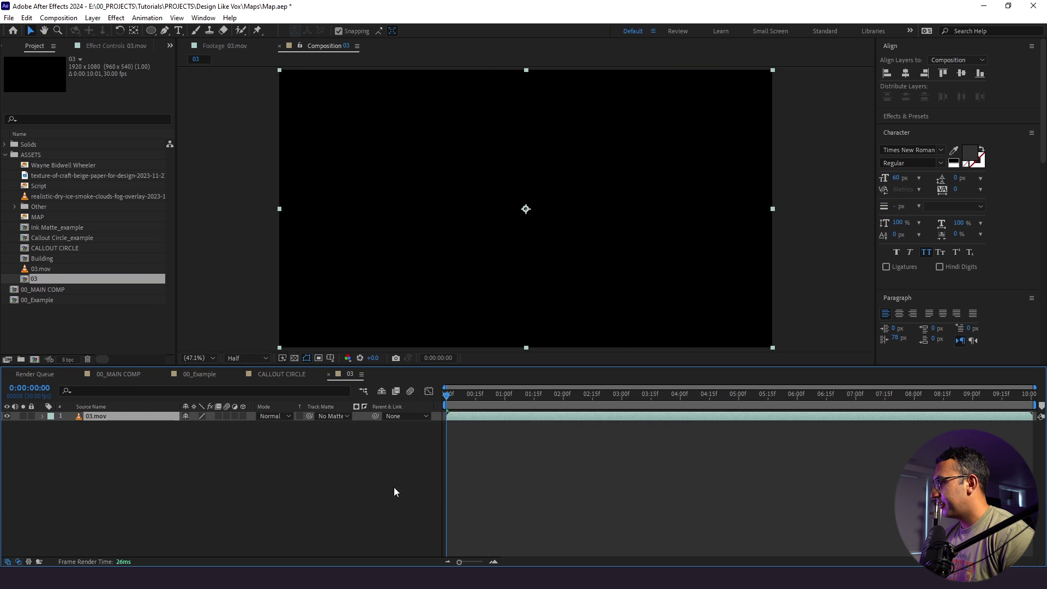
click(480, 502)
key(space)
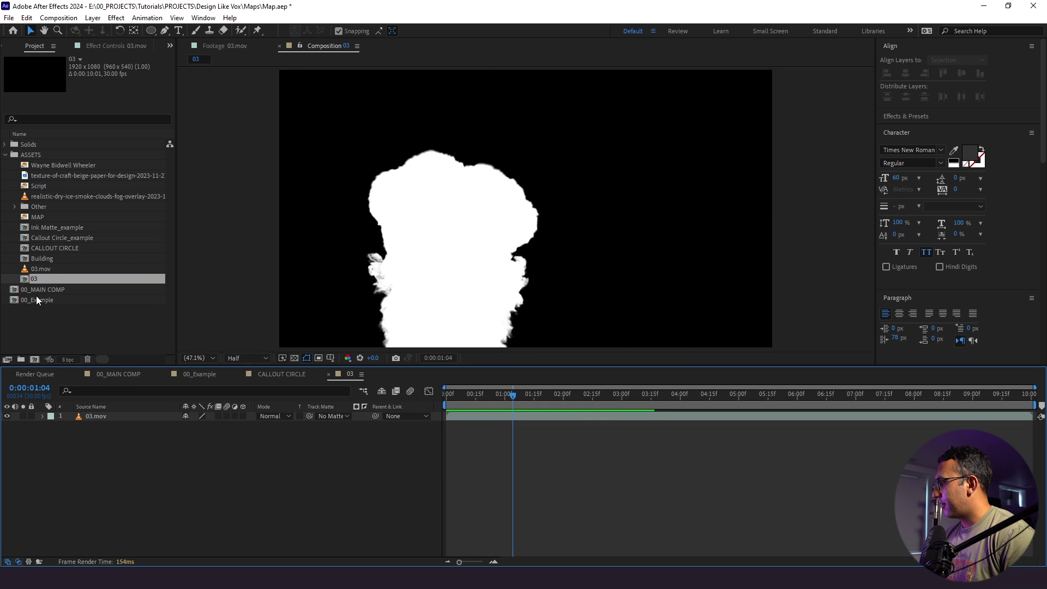
Step: Rename the 03 composition as INK BLEED TRANSITION
click(37, 279)
key(Return)
key(Caps_Lock)
key(BackSpace)
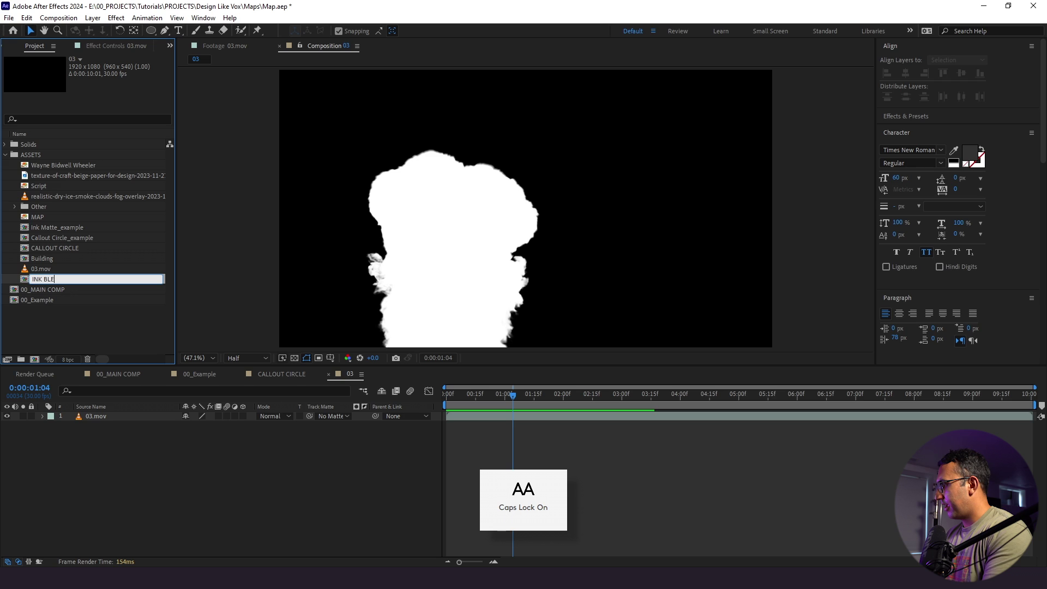
text(INK BLEED TRANSITION)
key(Return)
Step: Move the 03.mov layer up in the frame and place its anchor point at the middle of the ink's bottom edge
mouse_move(437, 305)
mouse_down()
mouse_move(488, 233)
mouse_move(530, 219)
mouse_up()
key(y)
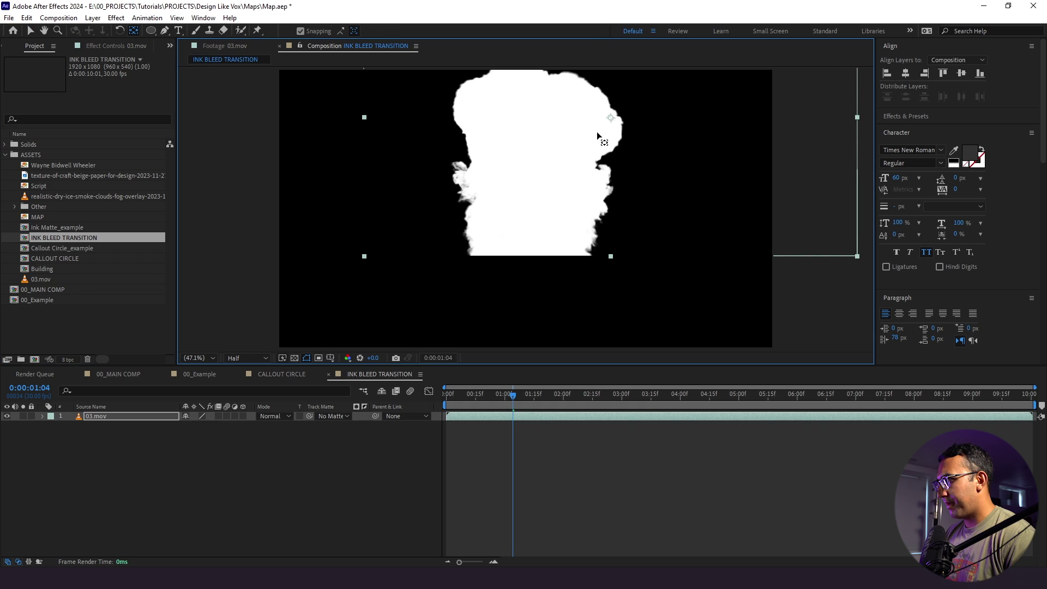
drag(558, 186, 533, 257)
Step: Rotate the 03.mov layer by 90 degrees so the ink spreads sideways
key(r)
click(198, 425)
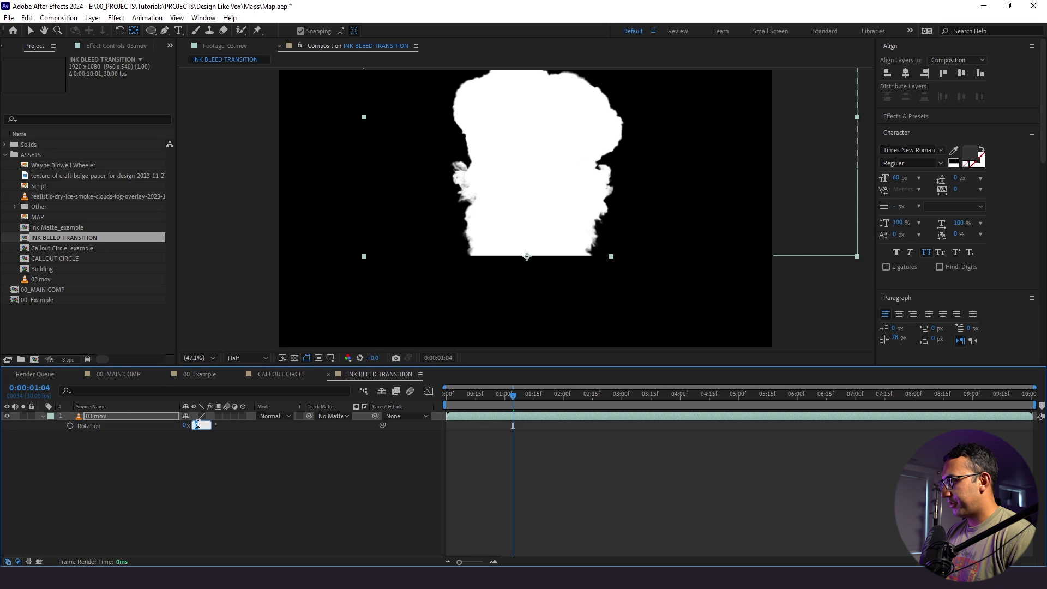
text(90)
key(Return)
click(94, 482)
Step: Show the title/action safe guides and move the rotated ink layer so its anchor point sits at the composition's center
click(109, 418)
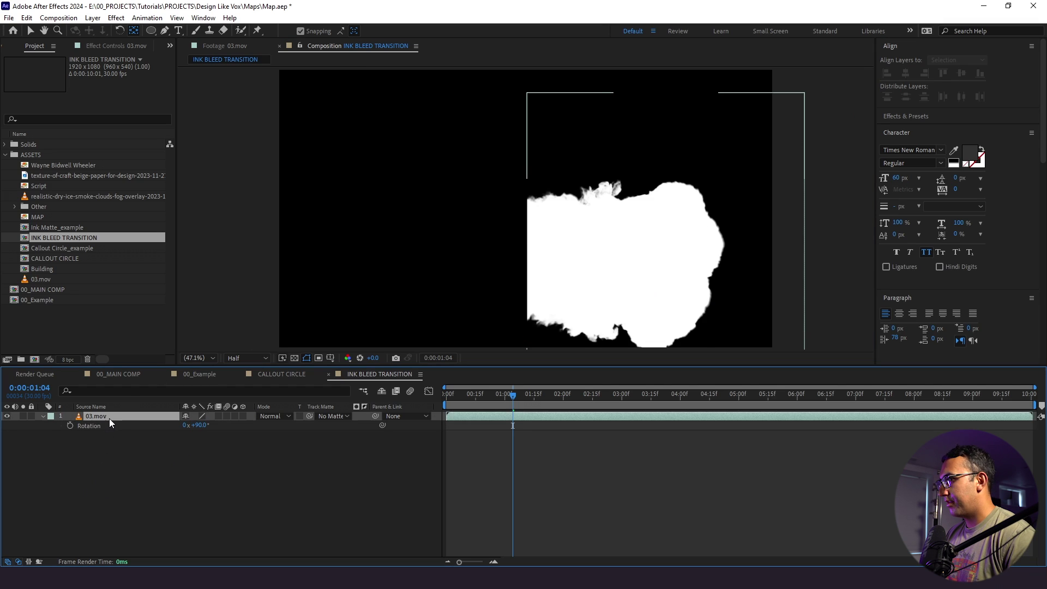
click(962, 72)
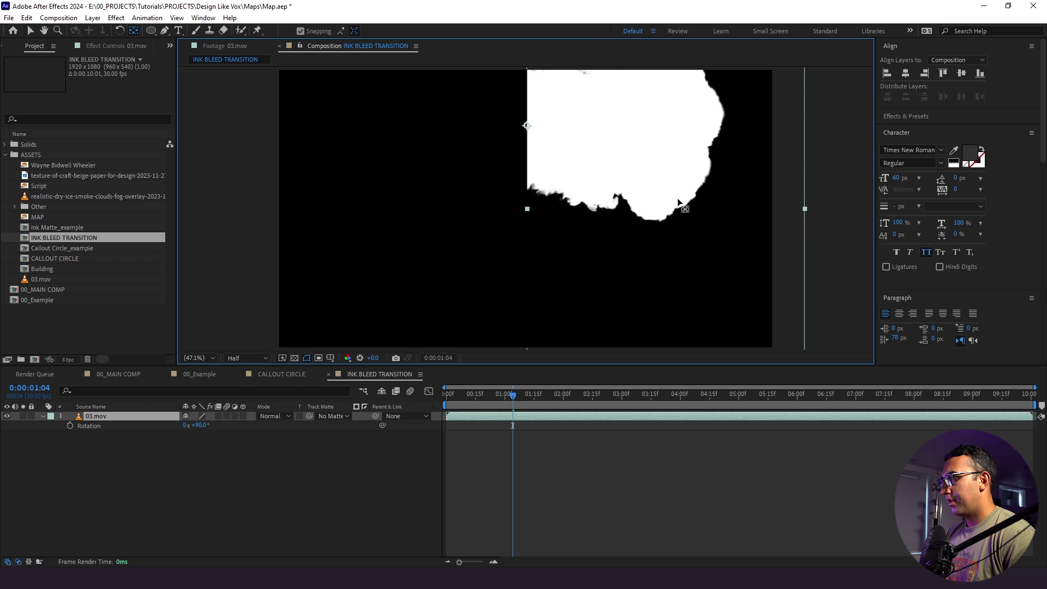
click(30, 31)
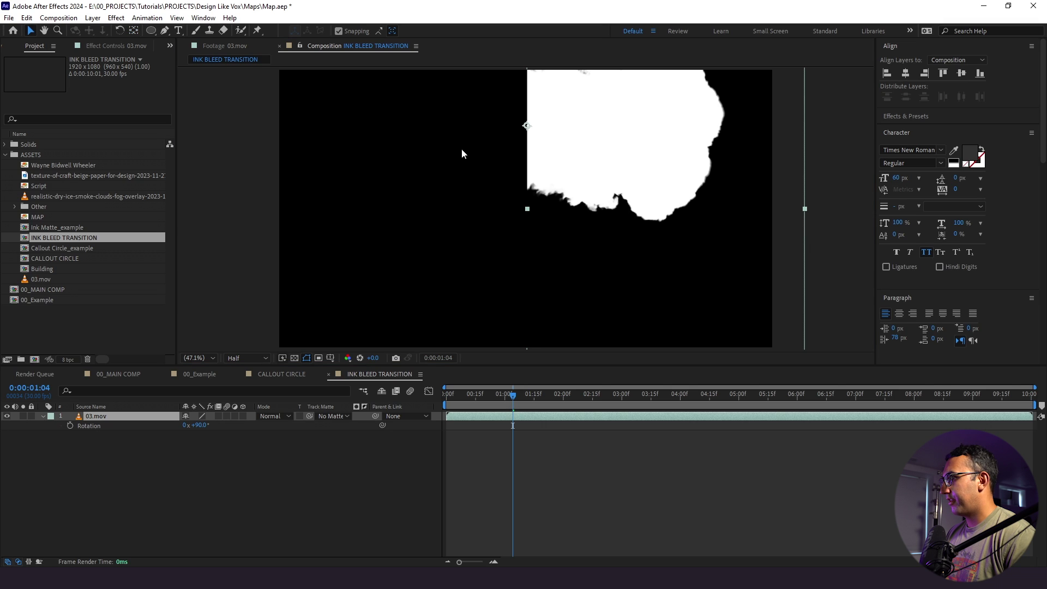
click(330, 358)
click(354, 364)
drag(573, 232, 590, 249)
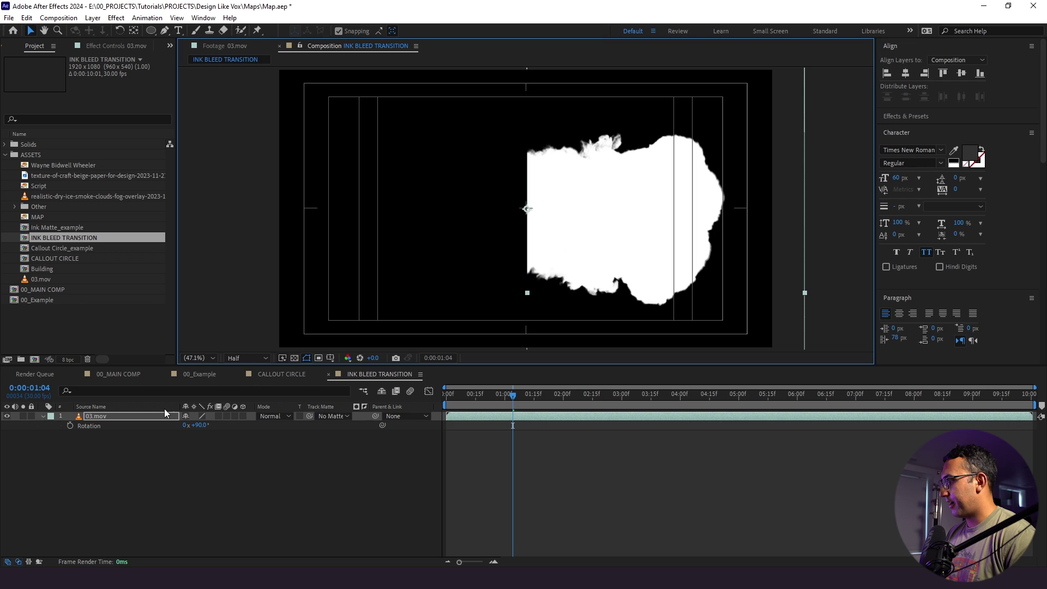
Step: Duplicate the 03.mov layer and flip the copy vertically to mirror the ink to the other side
click(126, 416)
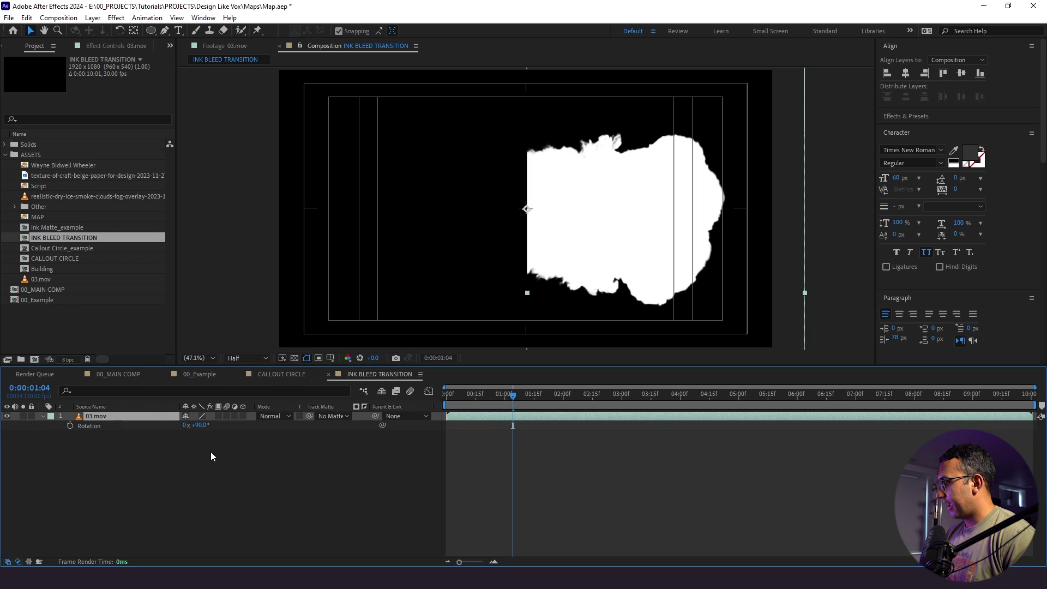
key(ctrl+d)
right_click(129, 416)
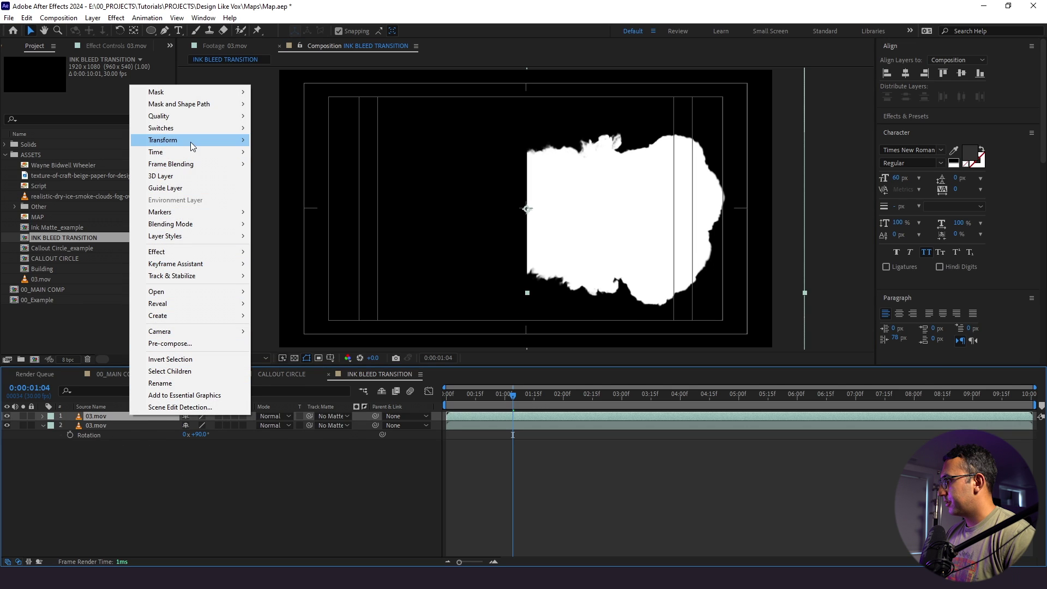
mouse_move(191, 141)
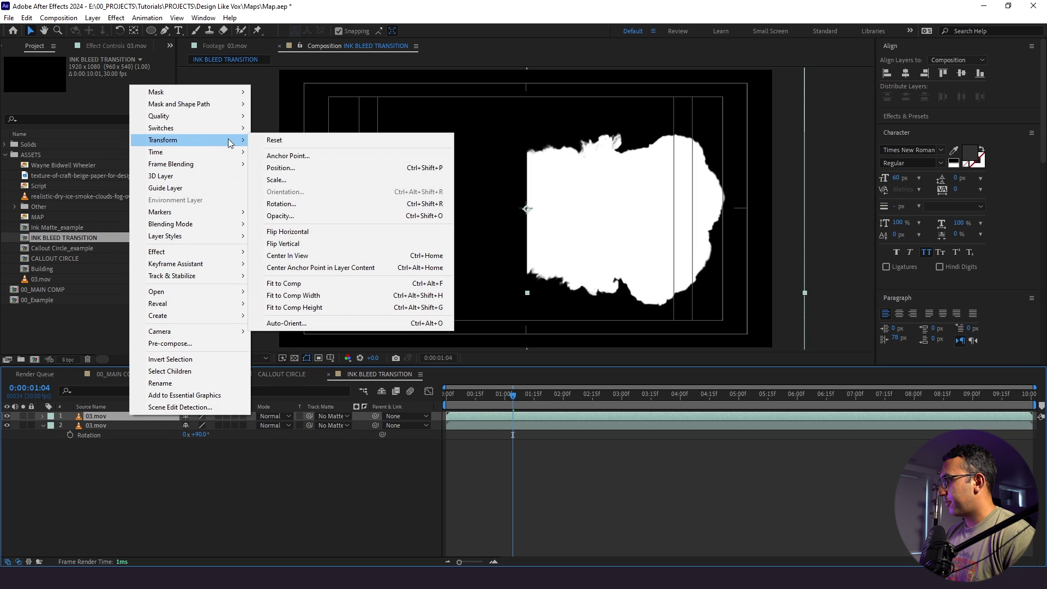
click(333, 241)
Step: Play the composition from the start to examine the mirrored ink spread and its center seam
key(Home)
key(space)
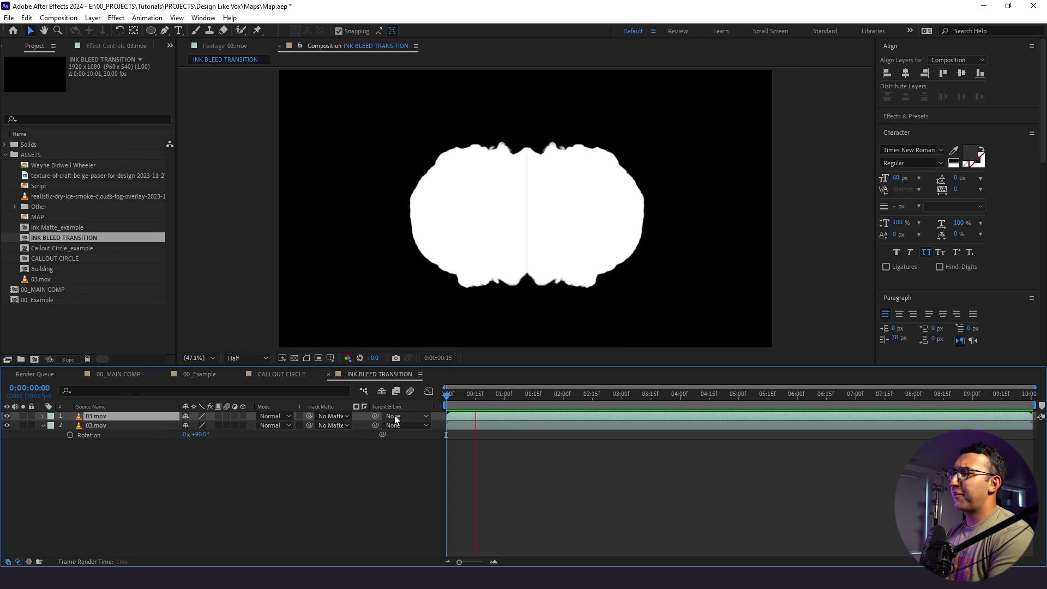
key(space)
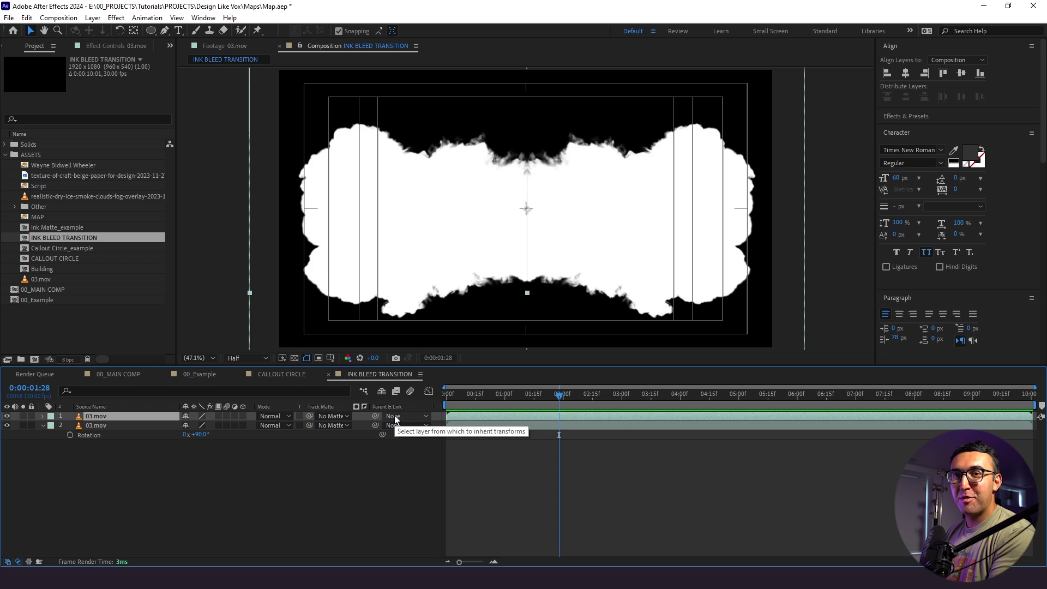
Step: Nudge the two 03.mov layers toward each other so the ink halves overlap and close the center seam
click(342, 470)
click(143, 417)
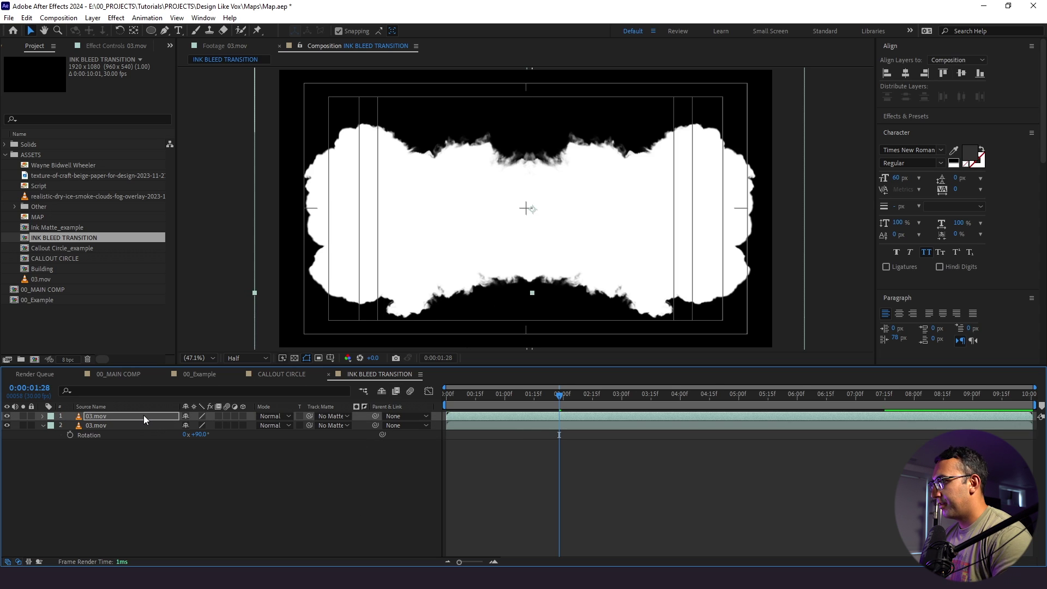
click(138, 424)
key(shift+Left)
key(shift+Left)
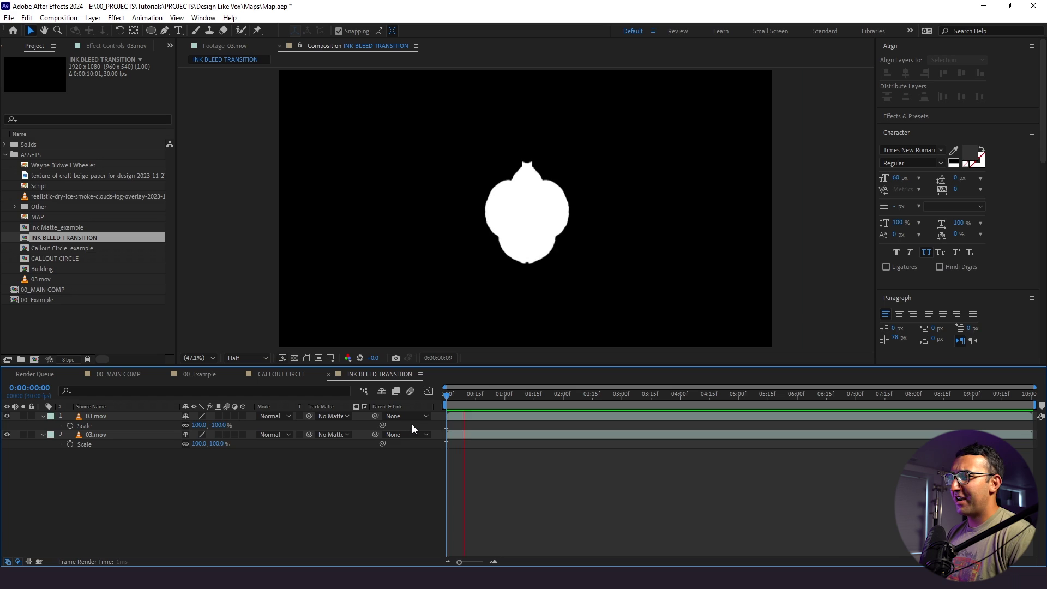
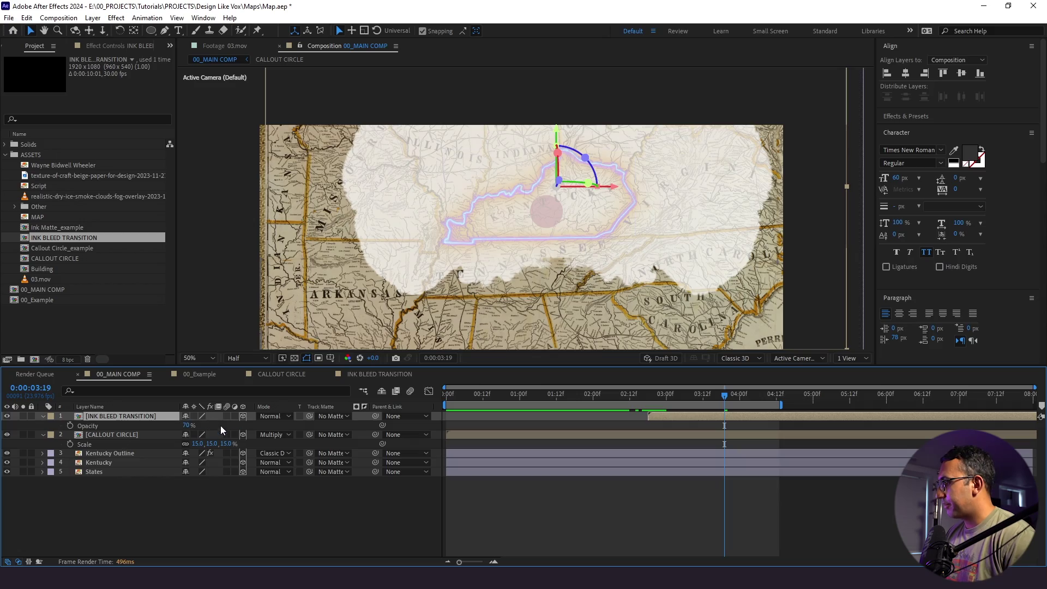
Step: Add a new camera layer to 00_MAIN COMP
key(space)
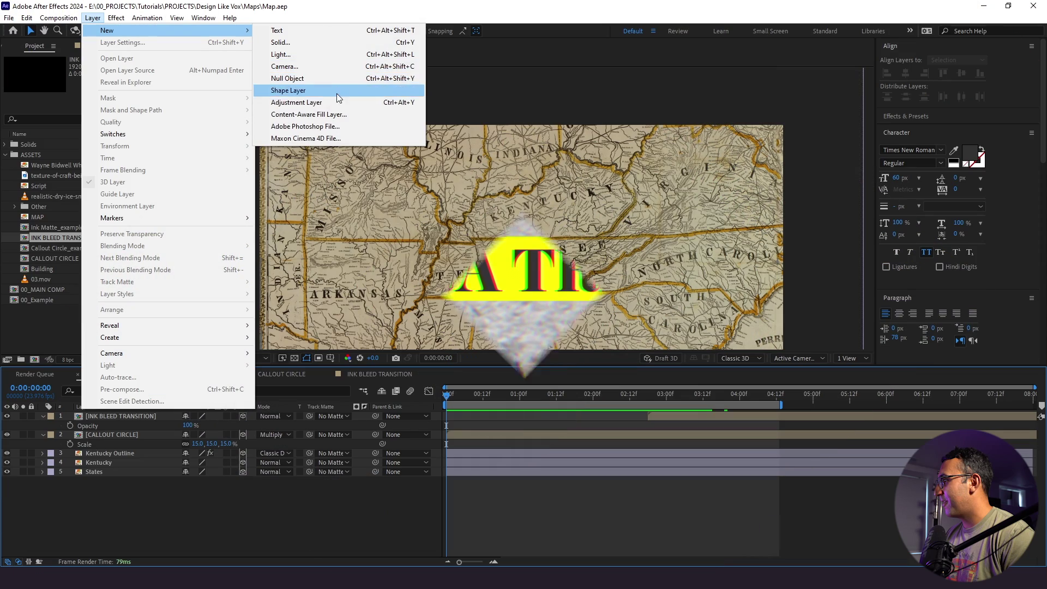
click(334, 70)
click(537, 359)
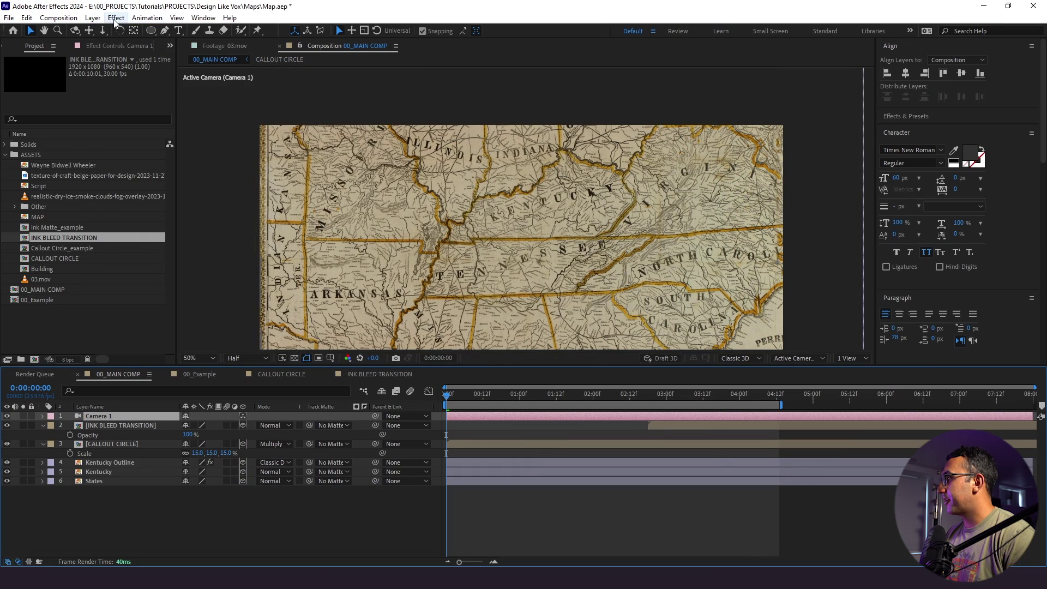
Step: Create a null object in the composition and rename it Camera Controller
click(93, 18)
mouse_move(234, 31)
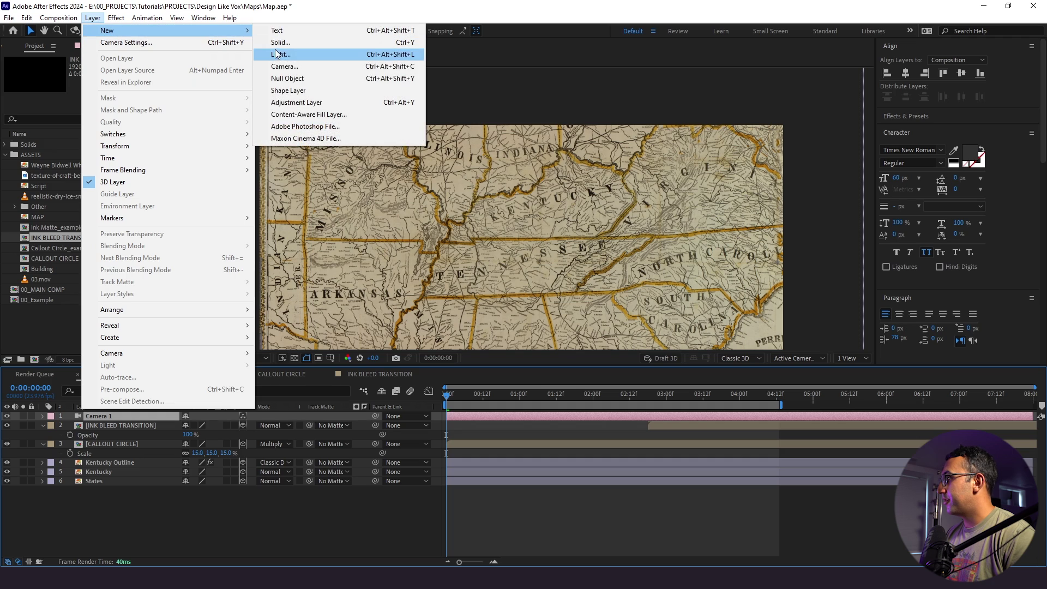
click(299, 77)
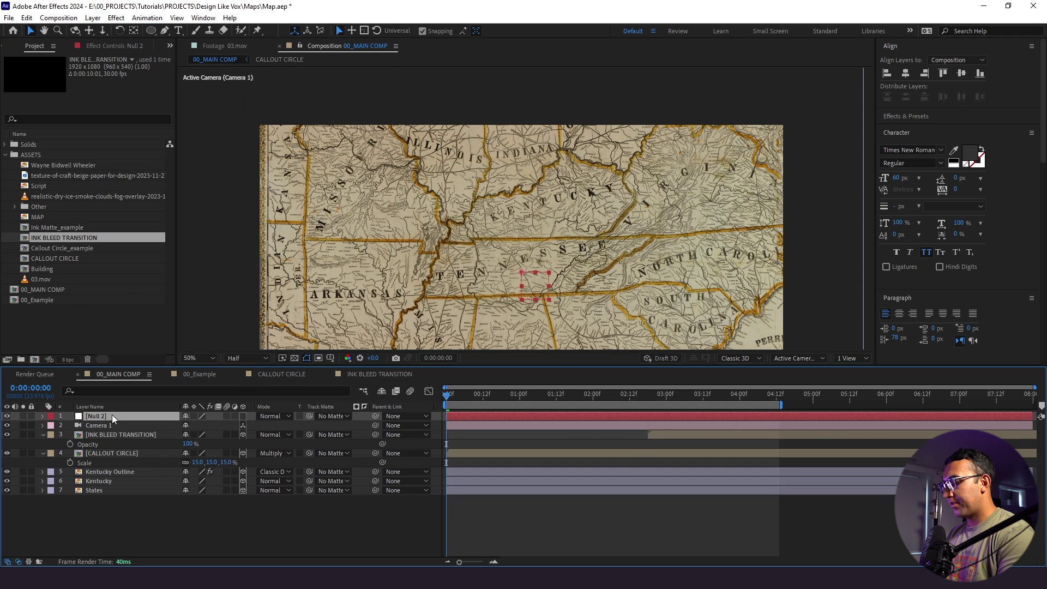
key(Return)
text(Camera Contro)
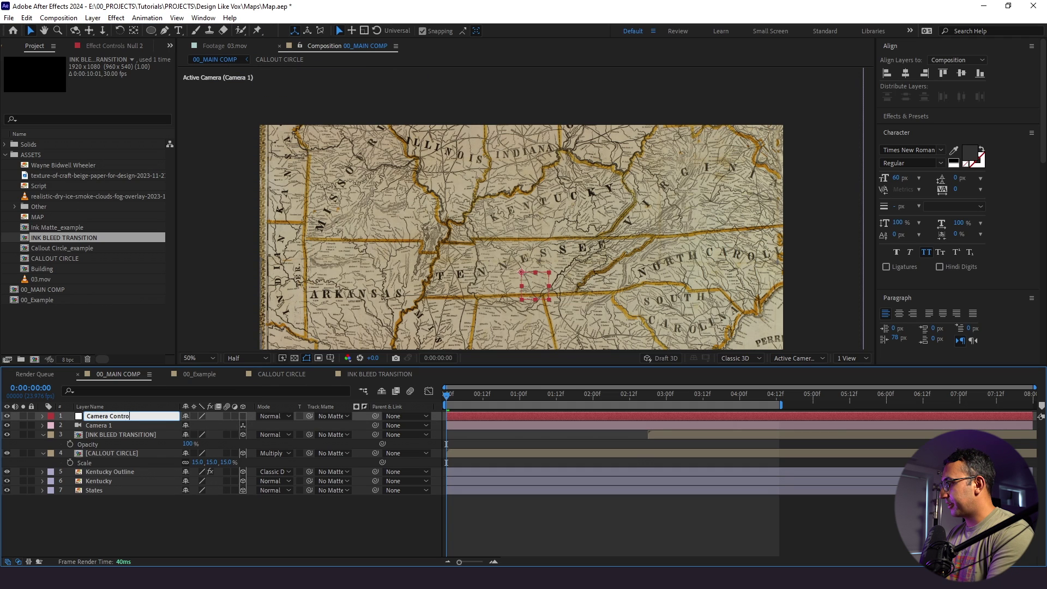
text(ller)
click(198, 508)
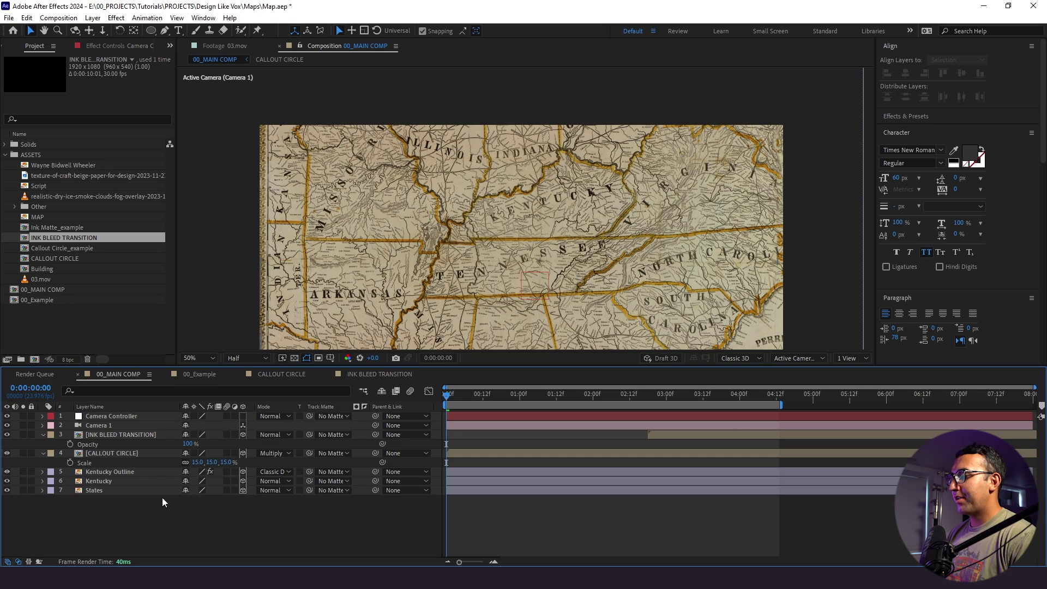
Step: Make the Camera Controller null a 3D layer
click(114, 426)
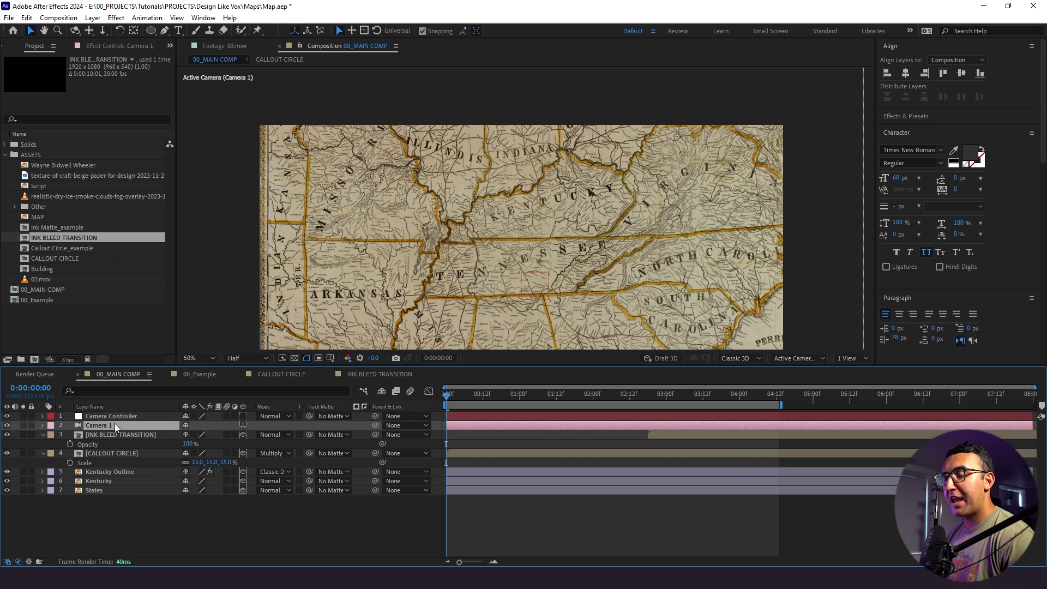
click(243, 416)
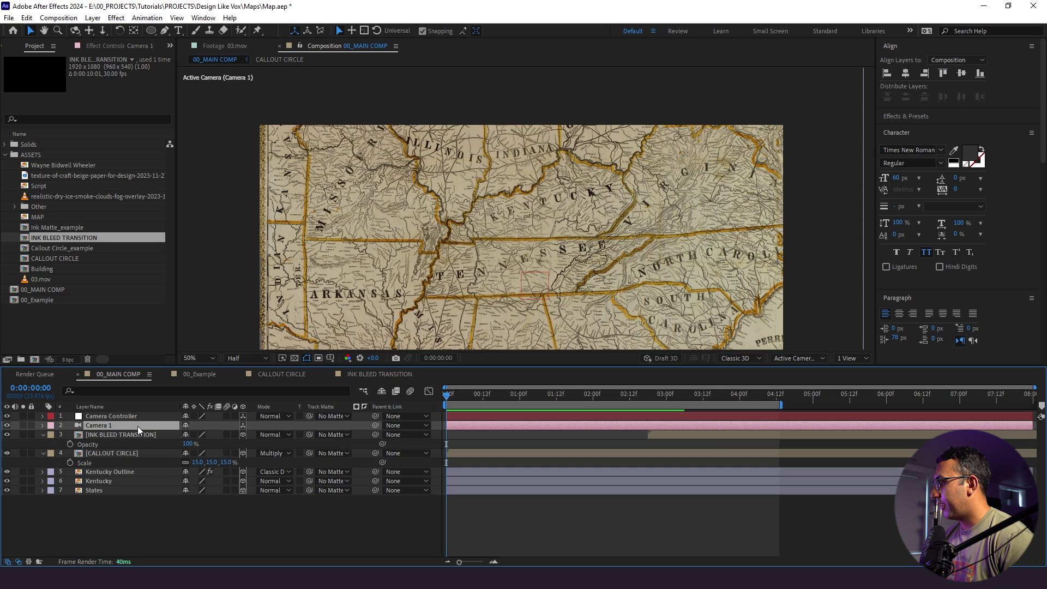
click(132, 512)
Step: Keyframe Camera 1's Position at the first frame, and set its Z value to -6568.4 at 0:00:02:23 for a push-in
click(115, 425)
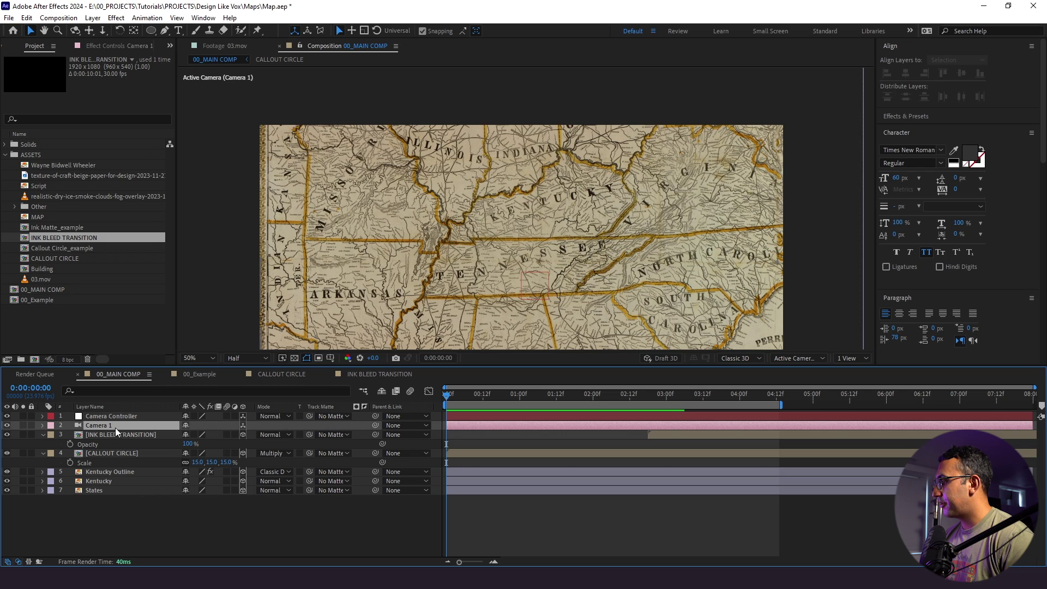
click(460, 400)
key(Home)
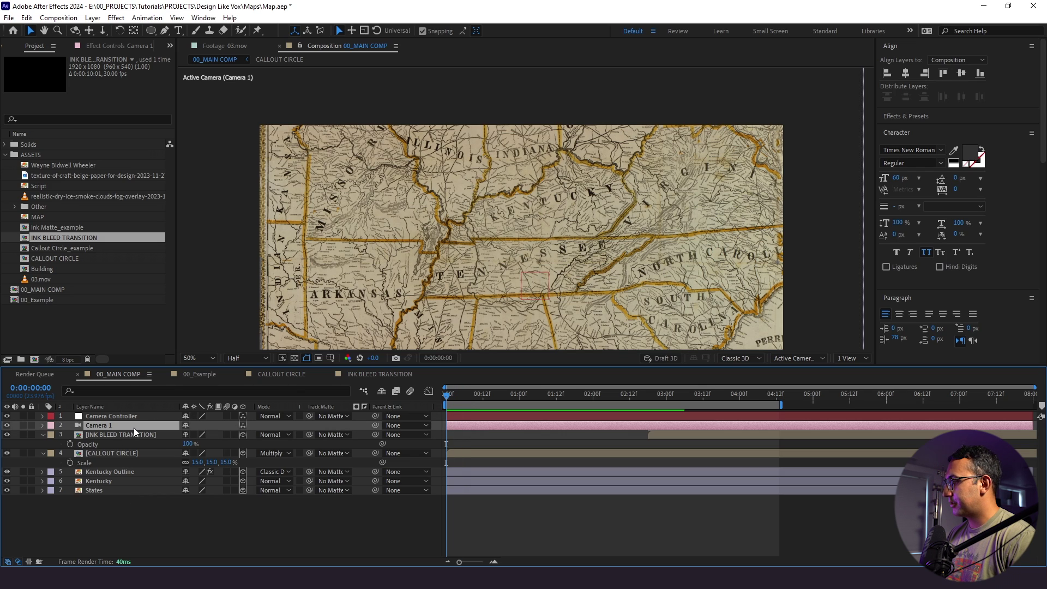
key(p)
click(70, 435)
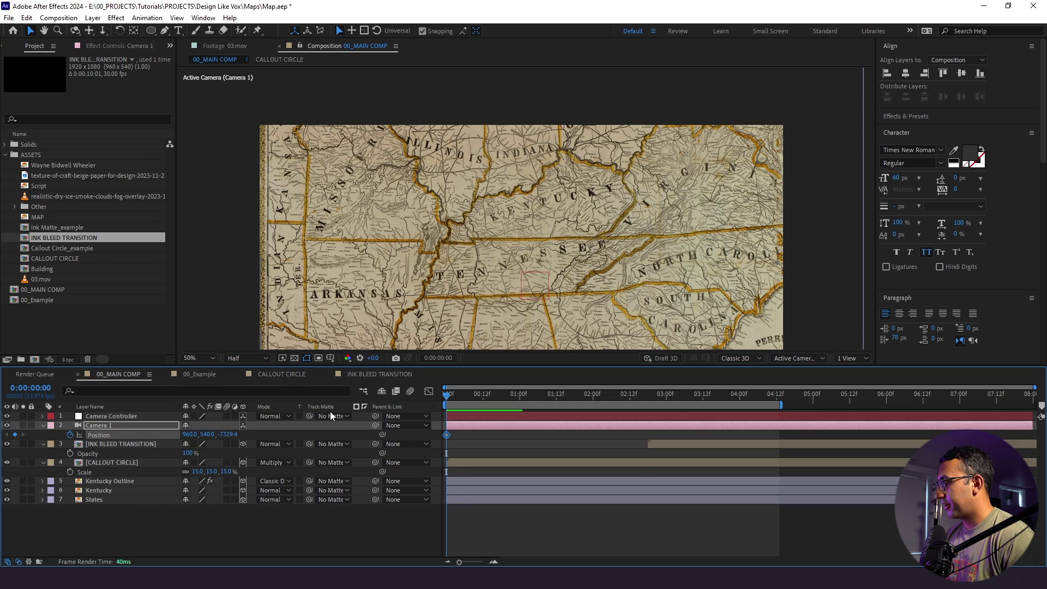
drag(524, 400, 663, 397)
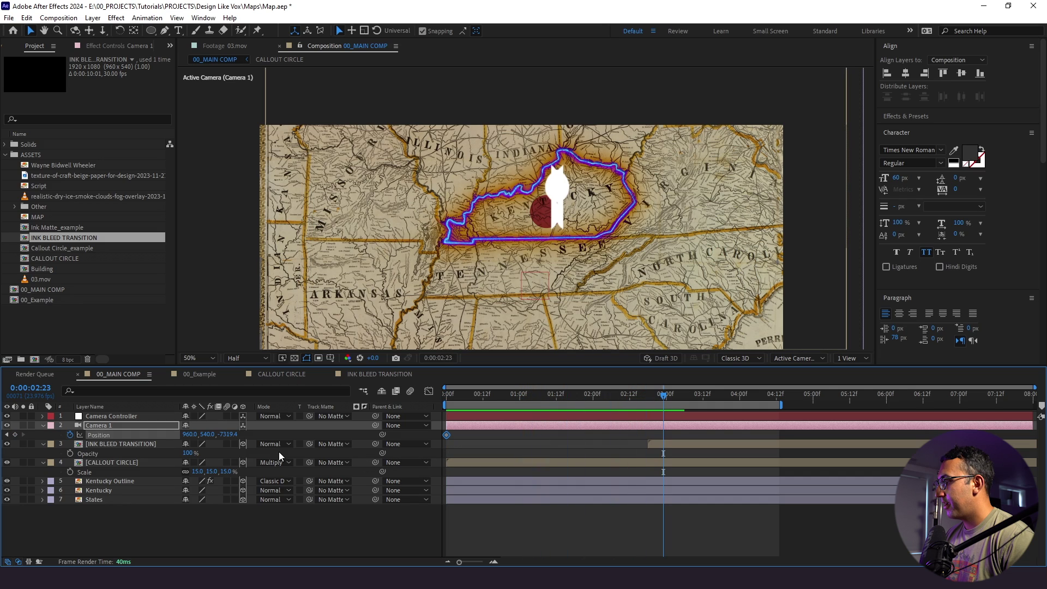
drag(229, 434, 638, 454)
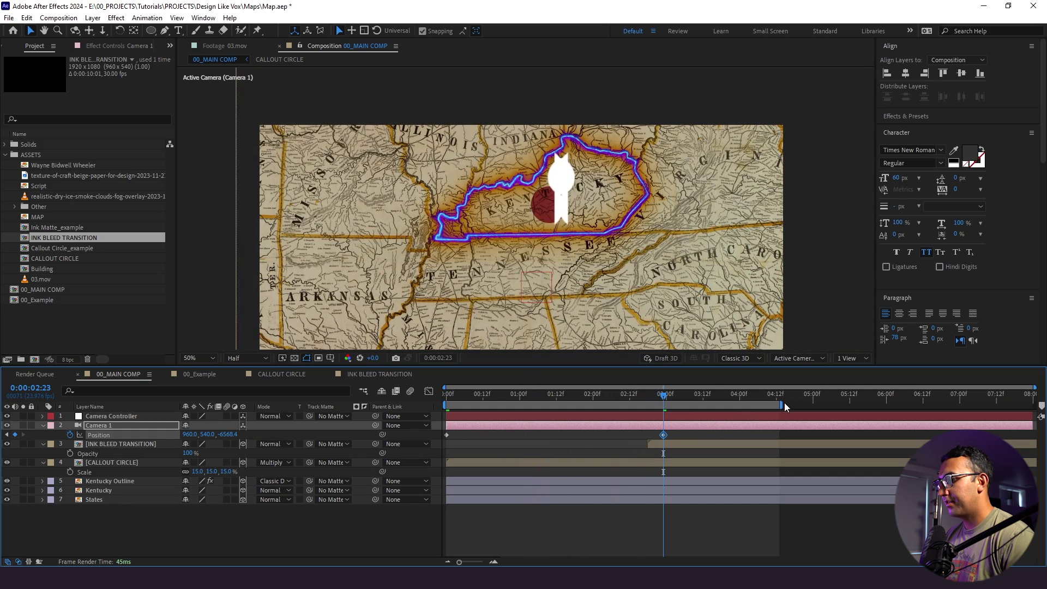
Step: Extend the work area to the composition's end and move the camera's second Position keyframe to the end of the timeline
drag(782, 404, 1035, 404)
click(665, 434)
key(Delete)
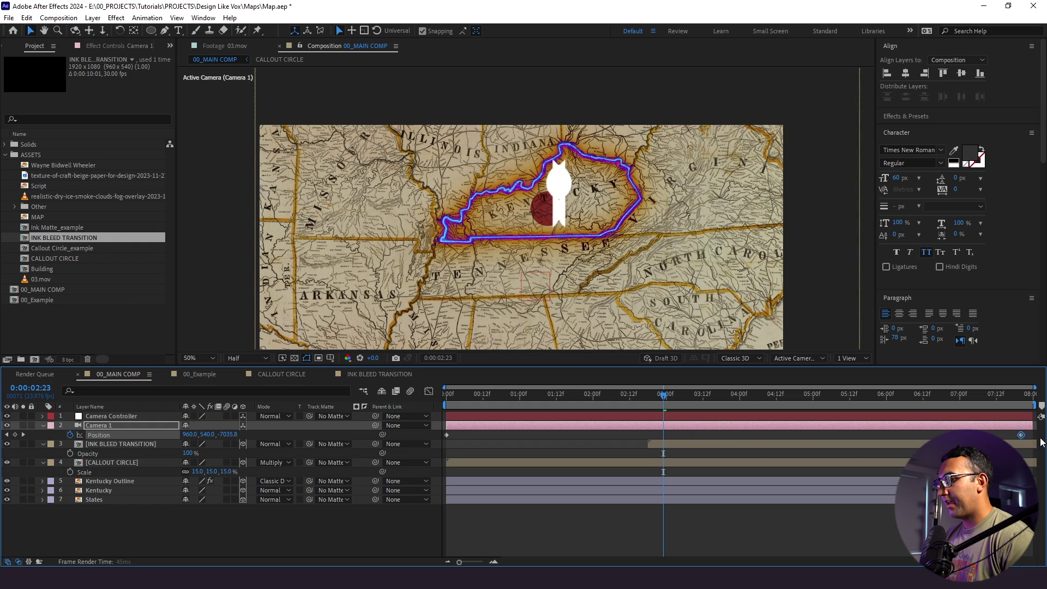
key(ctrl+z)
drag(664, 435, 1030, 434)
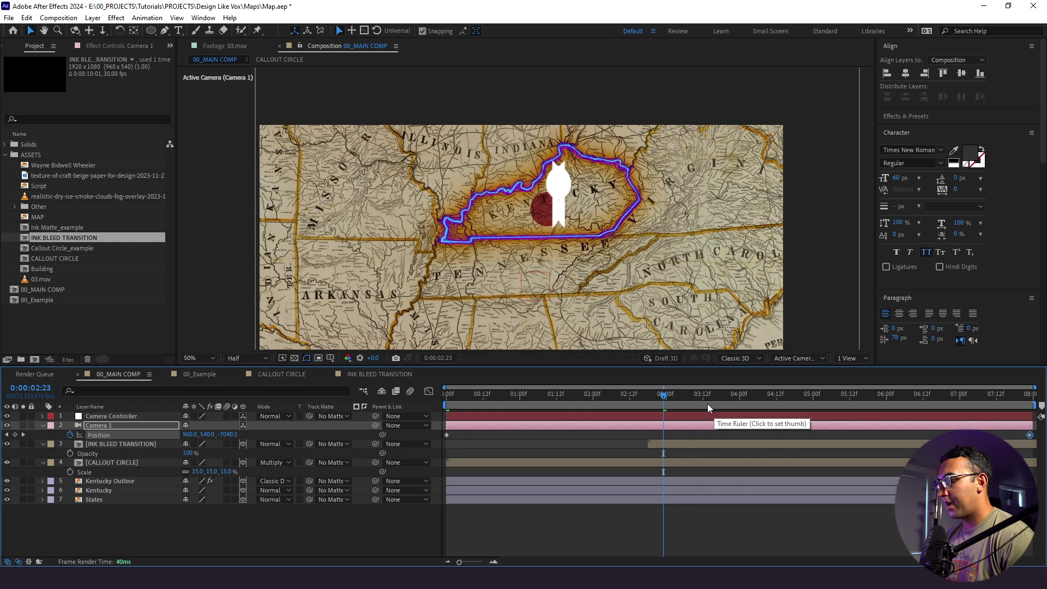
Step: Play the slow push-in from the start and parent Camera 1 to the Camera Controller null
mouse_move(677, 397)
mouse_down()
mouse_move(714, 397)
mouse_move(532, 392)
mouse_up()
key(Home)
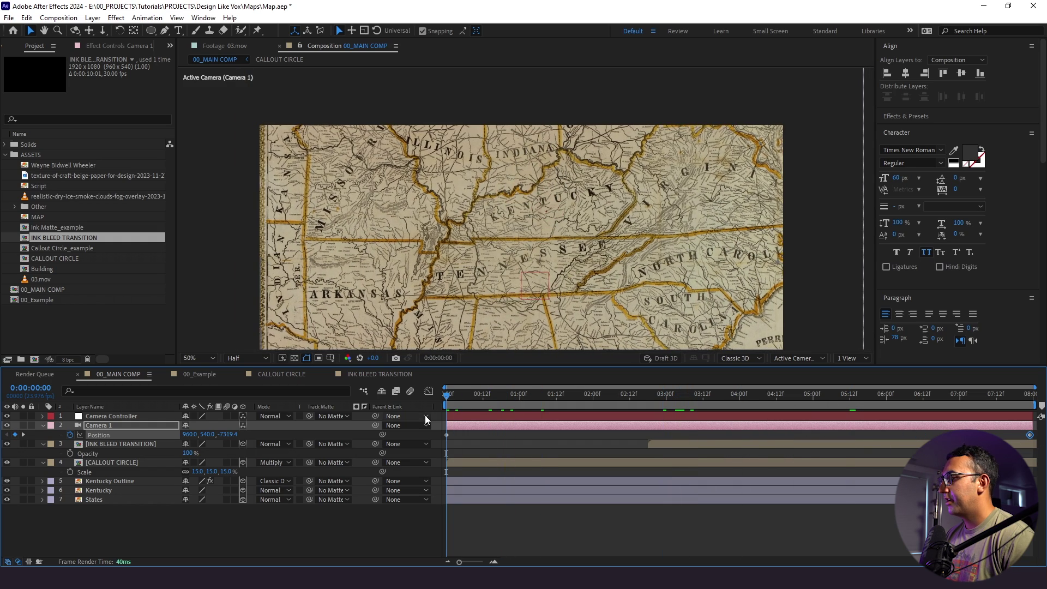
key(space)
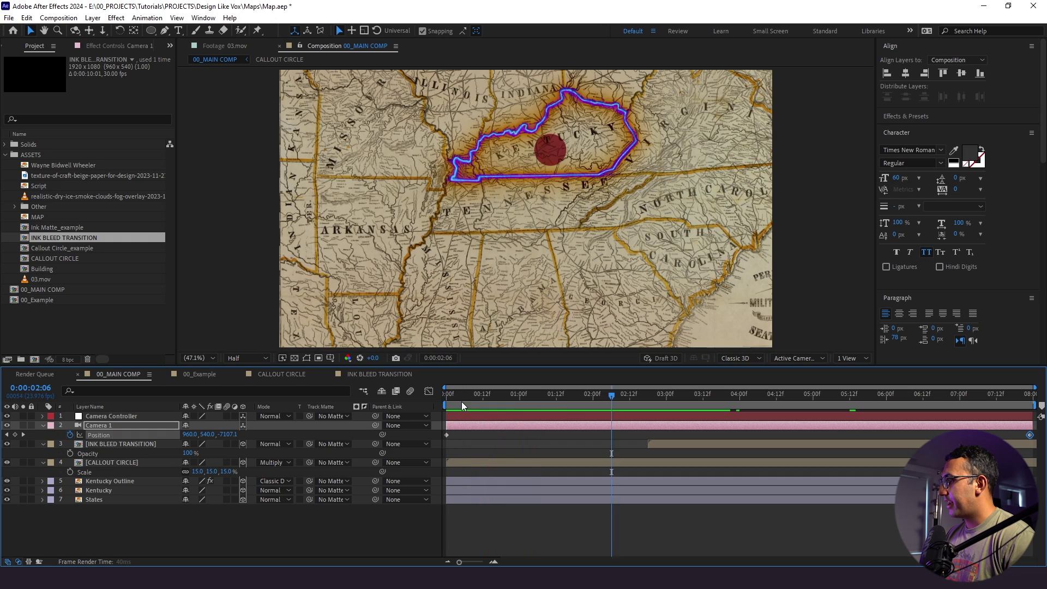
key(space)
drag(376, 425, 142, 418)
Step: Use INK BLEED TRANSITION as an inverted track matte for the CALLOUT CIRCLE, Kentucky Outline and Kentucky layers
drag(446, 395, 666, 410)
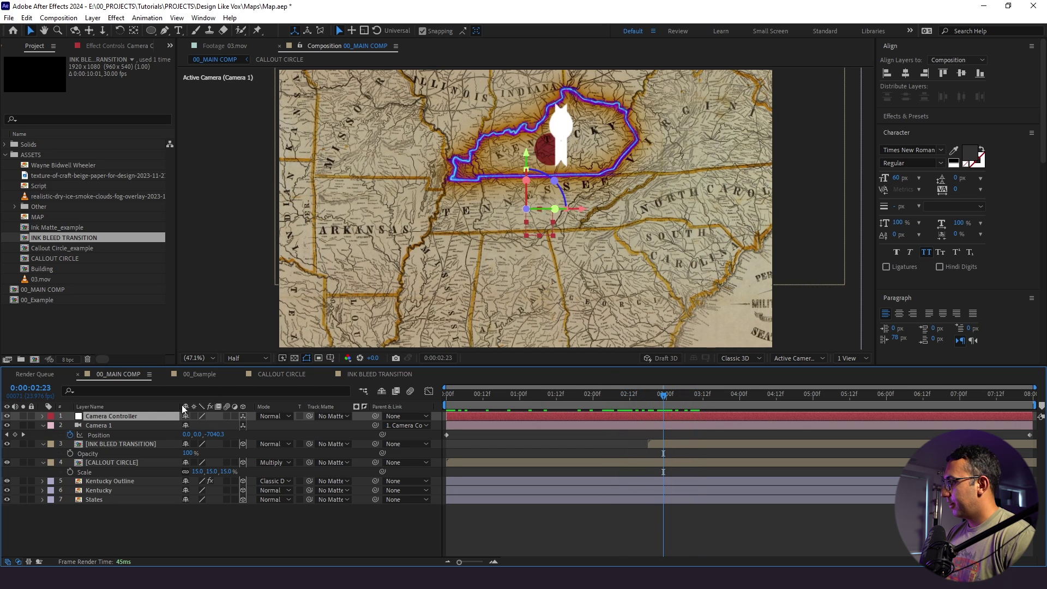
click(106, 464)
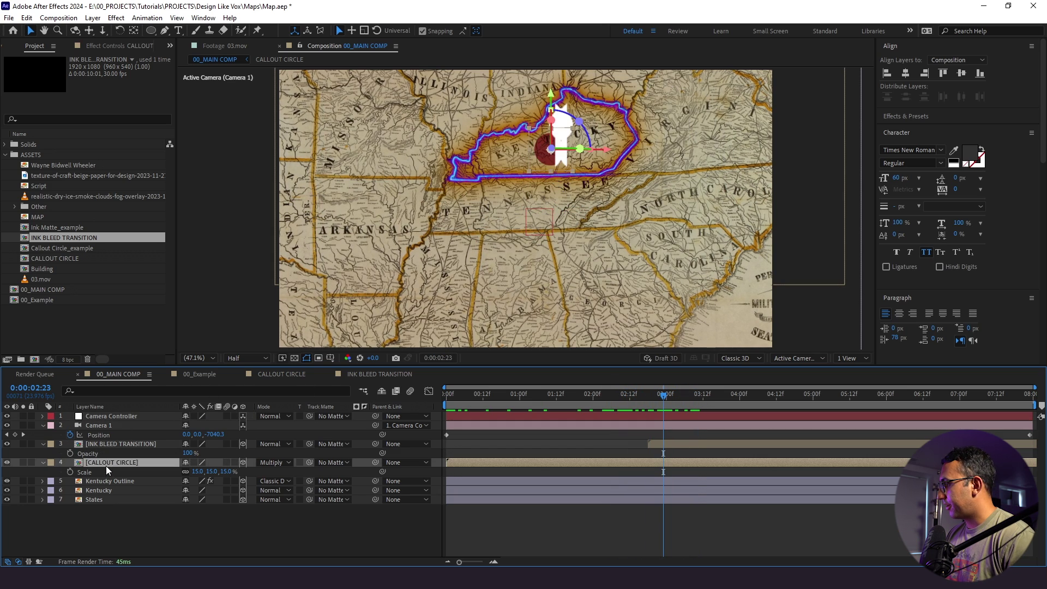
ctrl+click(110, 483)
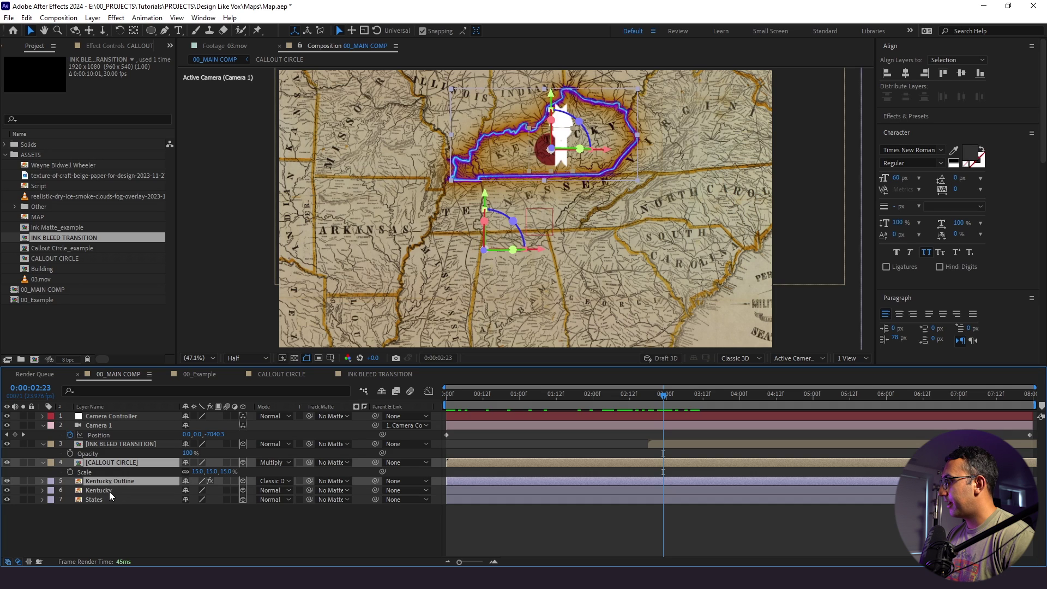
ctrl+click(109, 492)
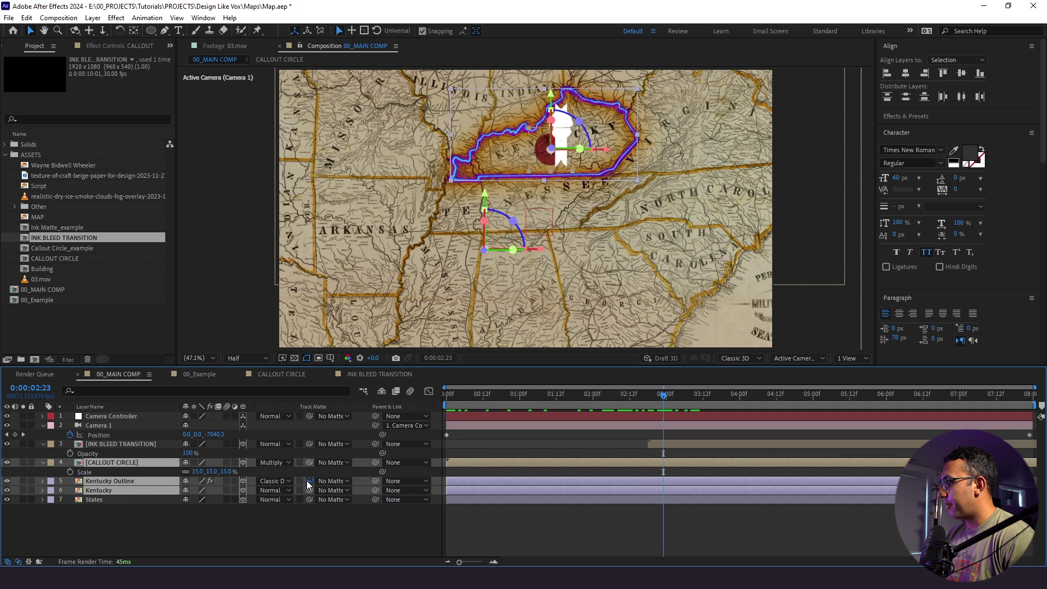
mouse_move(309, 483)
mouse_down()
mouse_move(210, 476)
mouse_move(133, 446)
mouse_up()
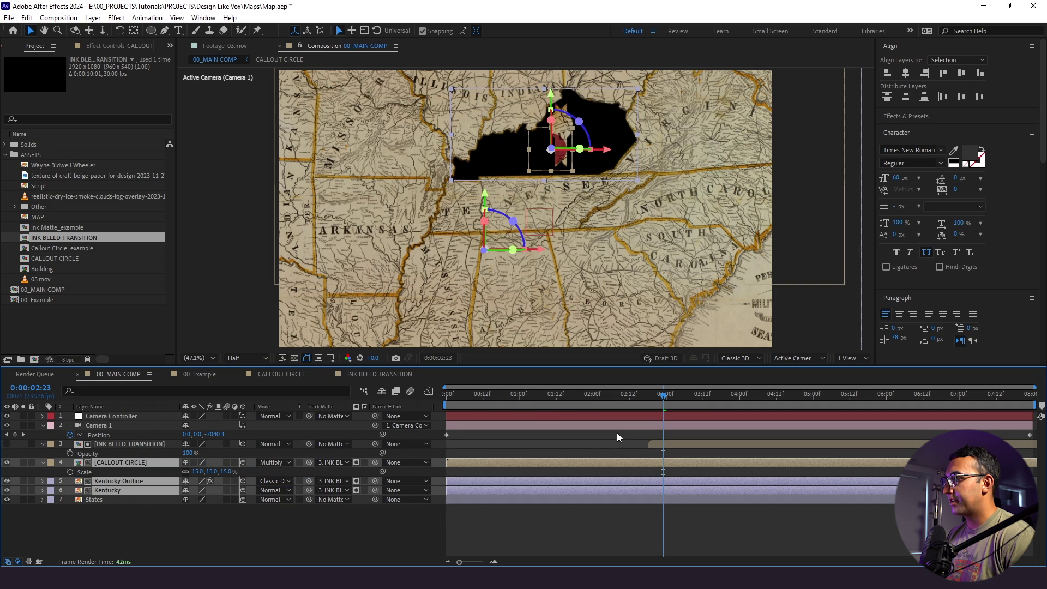
click(365, 463)
Step: Play the composition from 0:00:01:18 to examine the ink bleed revealing through the Kentucky layers
drag(656, 392, 574, 404)
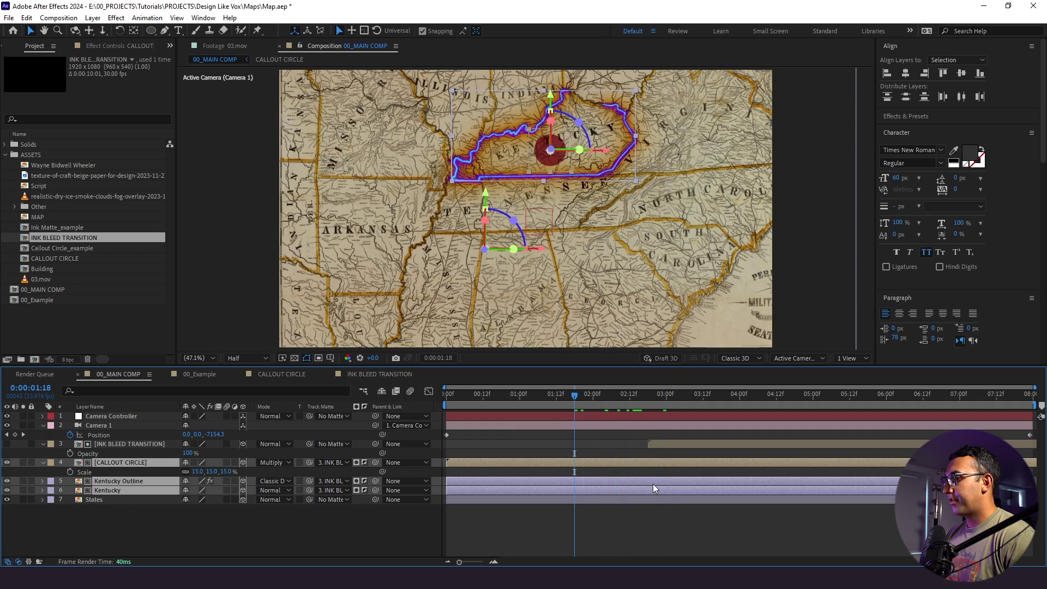
click(664, 498)
key(space)
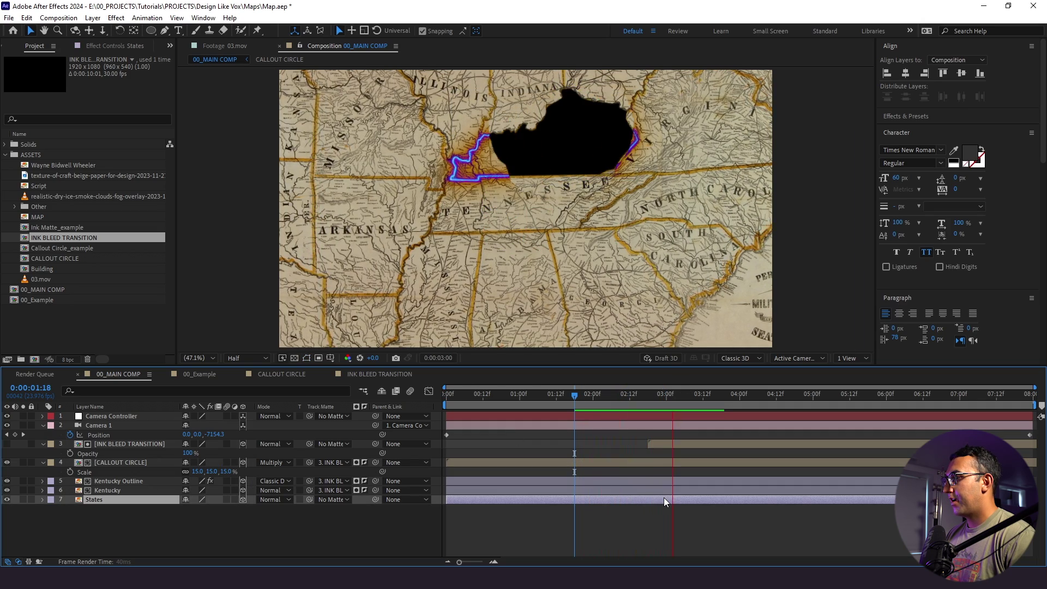
Step: Keyframe Camera Controller's Position at 0:00:02:00 and set it to 1018.0, 322.0, 6504.0 at 0:00:03:09 to zoom deep into the callout circle
click(593, 394)
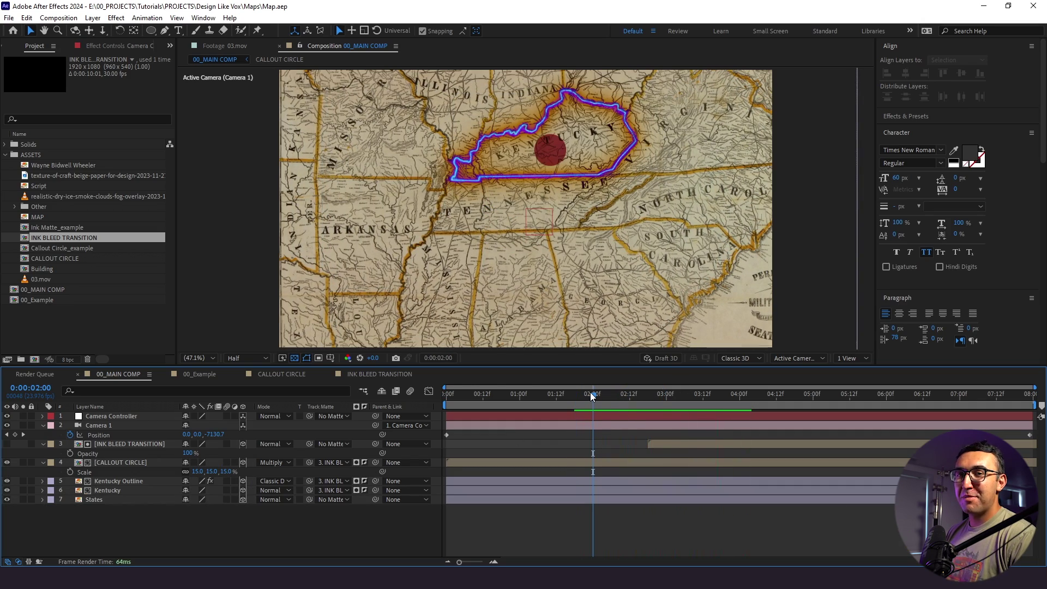
click(91, 417)
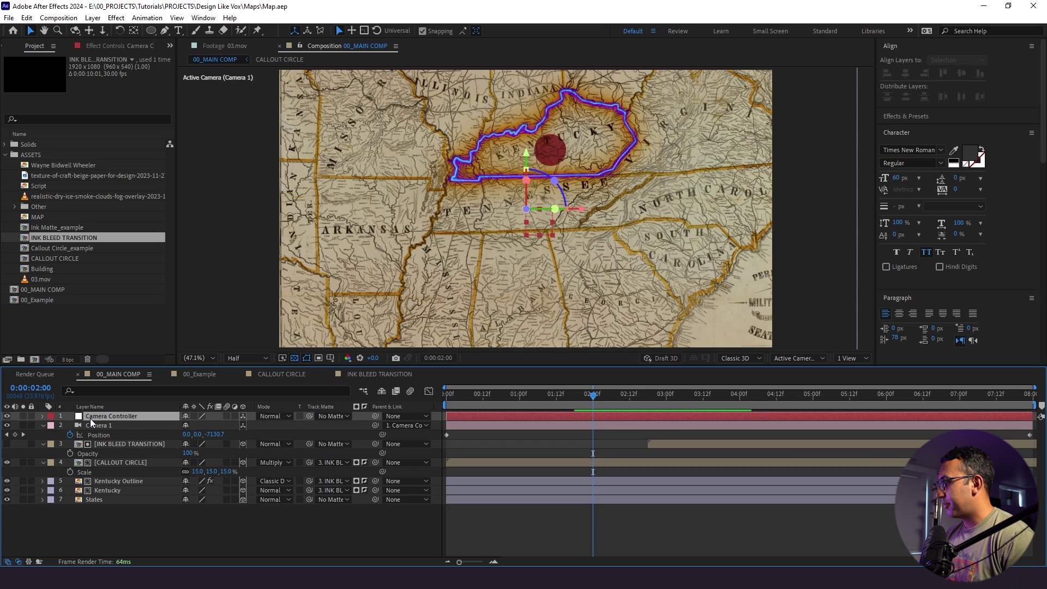
key(p)
click(69, 426)
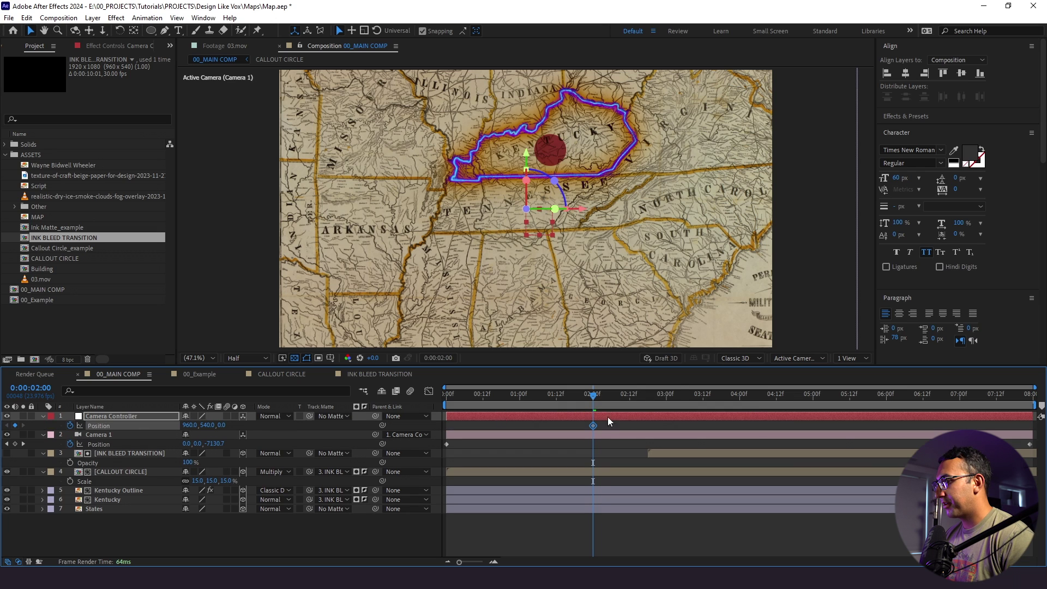
drag(606, 394, 694, 395)
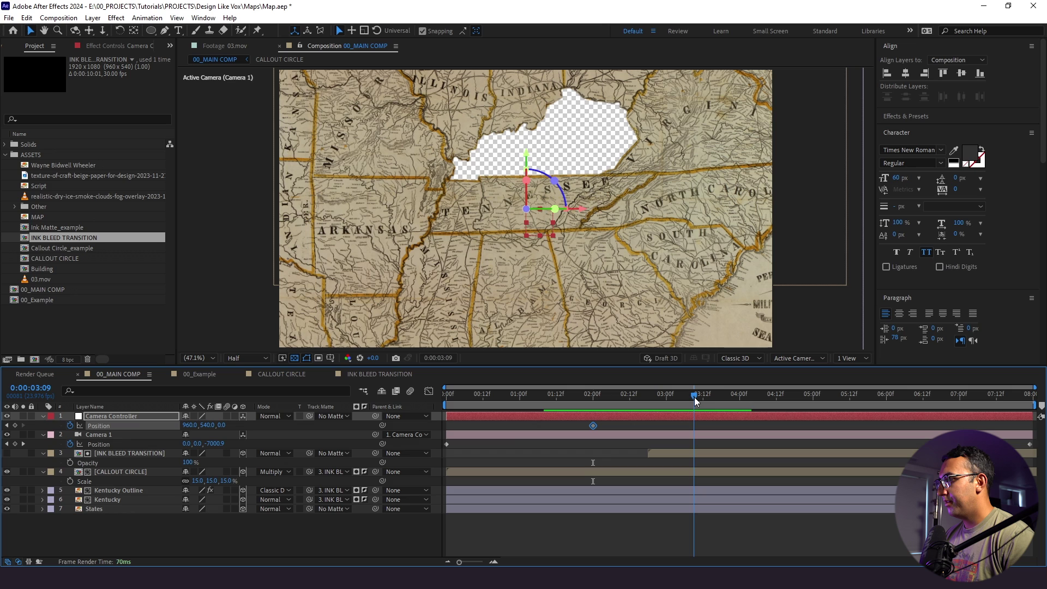
drag(222, 428, 352, 424)
drag(227, 431, 104, 452)
drag(225, 425, 917, 388)
drag(189, 425, 221, 425)
drag(208, 425, 200, 425)
drag(229, 425, 917, 388)
Step: Move the controller's Position keyframes closer together, to about 0:00:02:10 and 0:00:03:00, and apply Easy Ease to both
drag(593, 425, 623, 426)
drag(694, 425, 604, 429)
click(682, 459)
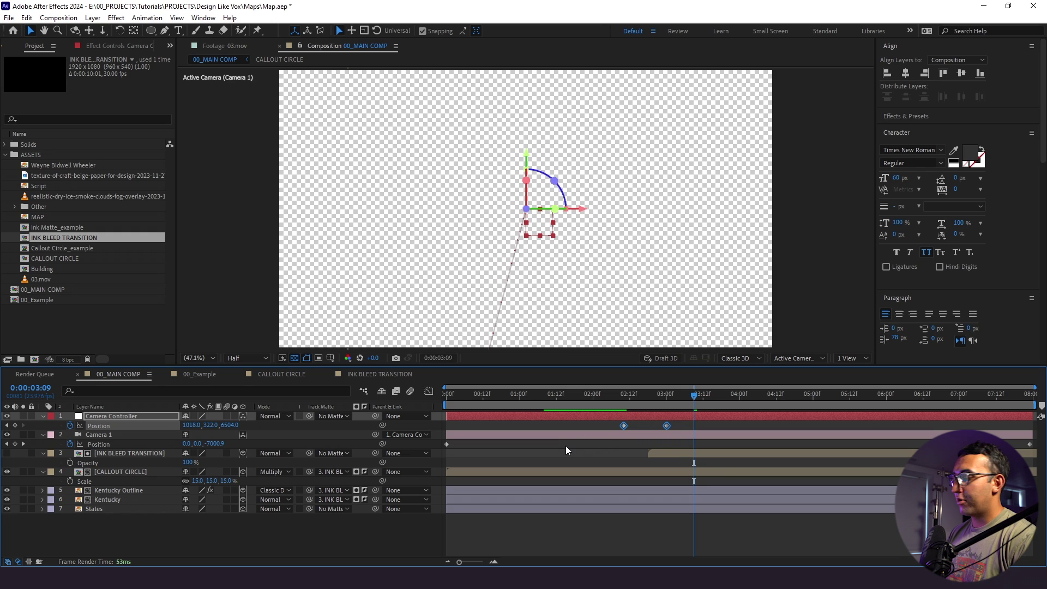
key(F9)
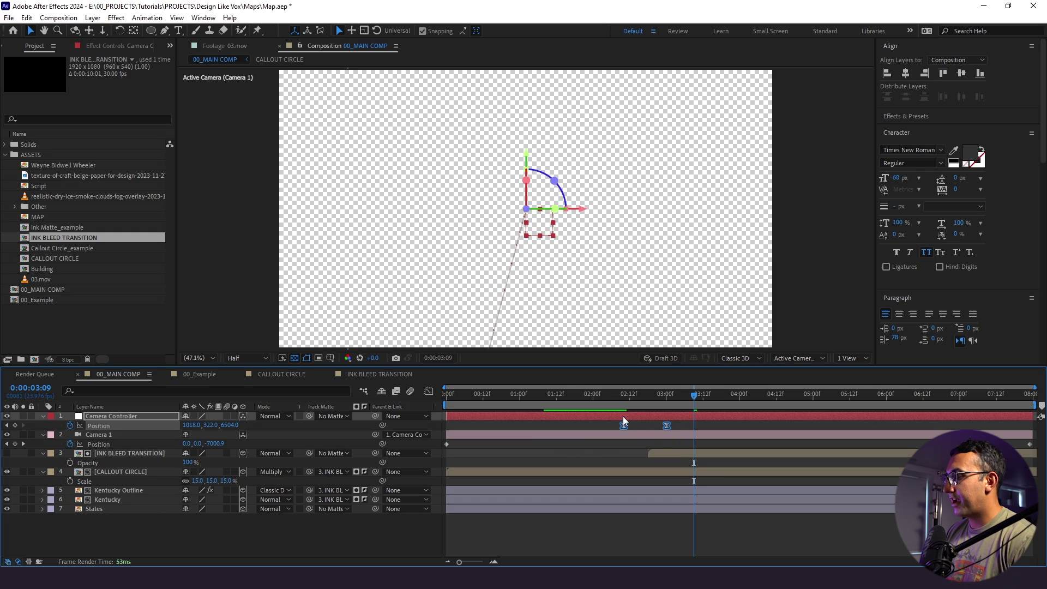
Step: Shape the controller's Position speed graph into a sharp peak midway between the keyframes and play the fast zoom from about 0:00:02:00
click(666, 395)
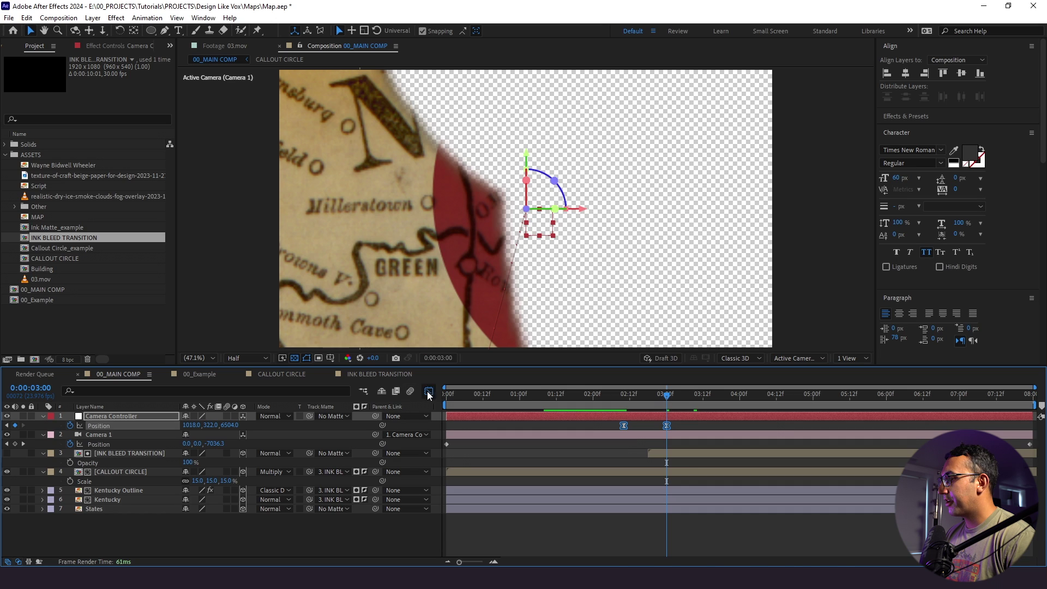
click(429, 392)
mouse_move(656, 534)
mouse_down()
mouse_move(631, 535)
mouse_move(660, 532)
mouse_move(633, 534)
mouse_move(644, 532)
mouse_up()
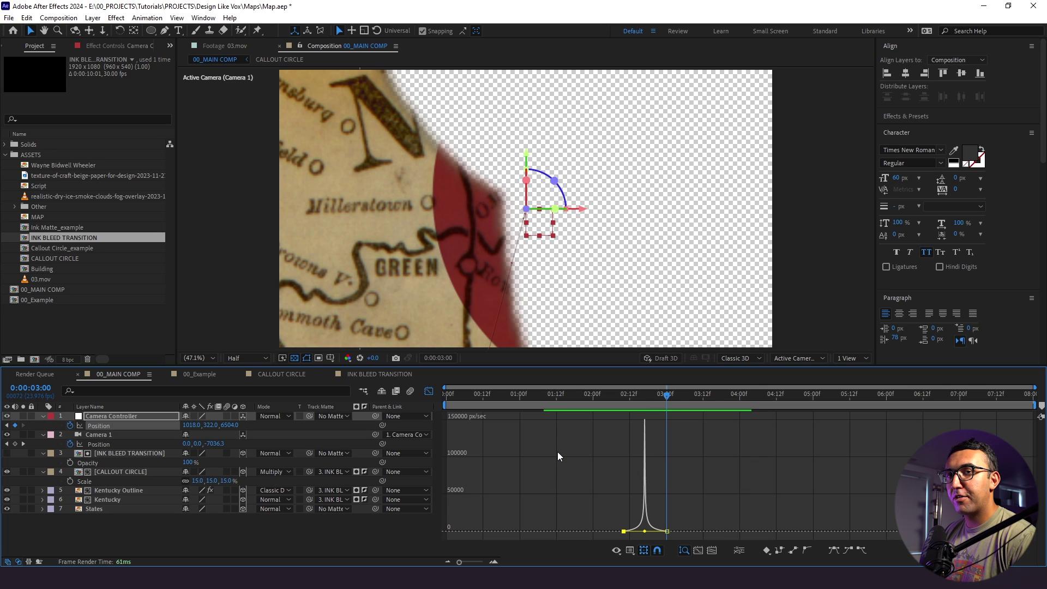
click(430, 391)
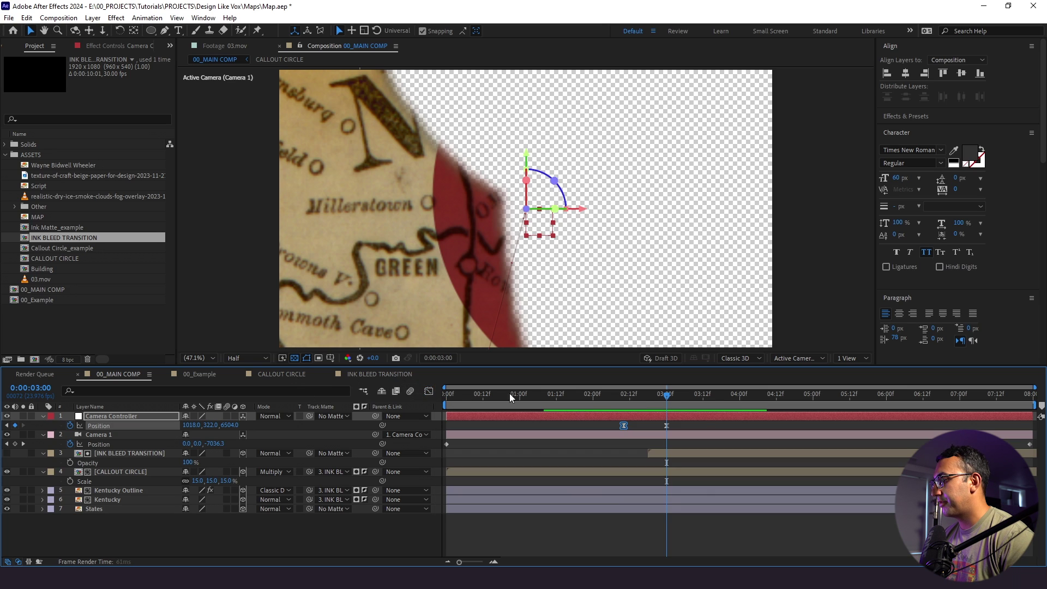
click(587, 401)
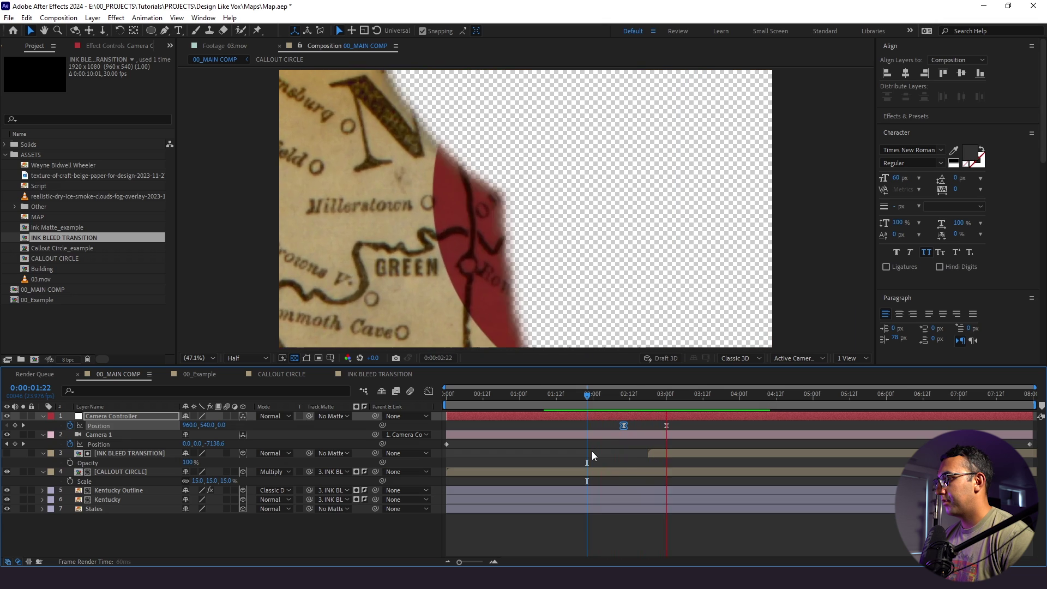
click(604, 400)
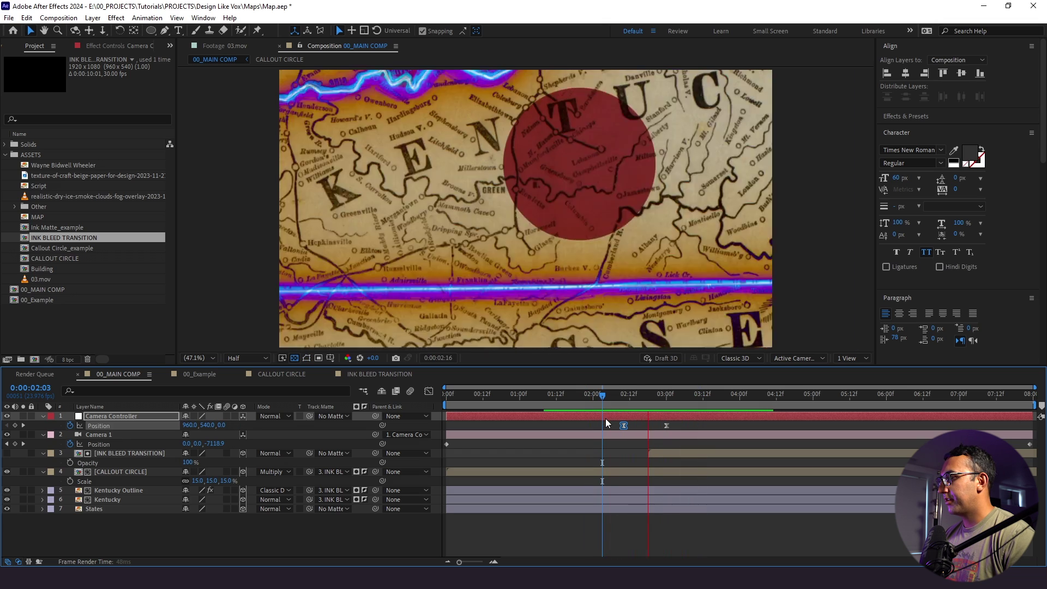
Step: Scrub the start of the camera zoom to about 0:00:02:12
drag(608, 398, 633, 424)
click(629, 403)
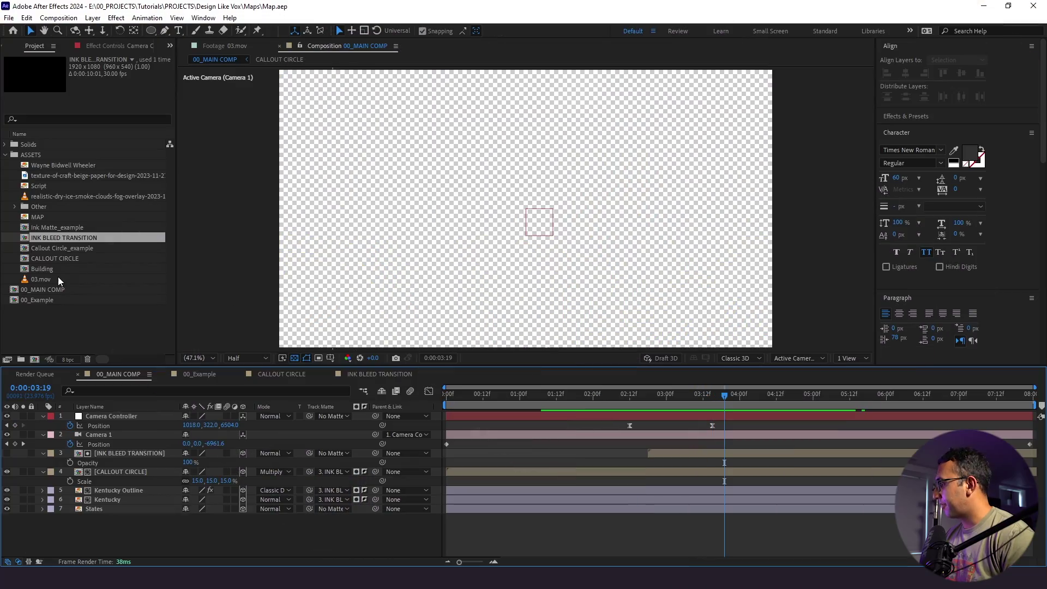
Step: Add the craft beige paper texture as the main comp's bottom layer, make it 3D and set its Z position to 20000
click(58, 276)
click(45, 173)
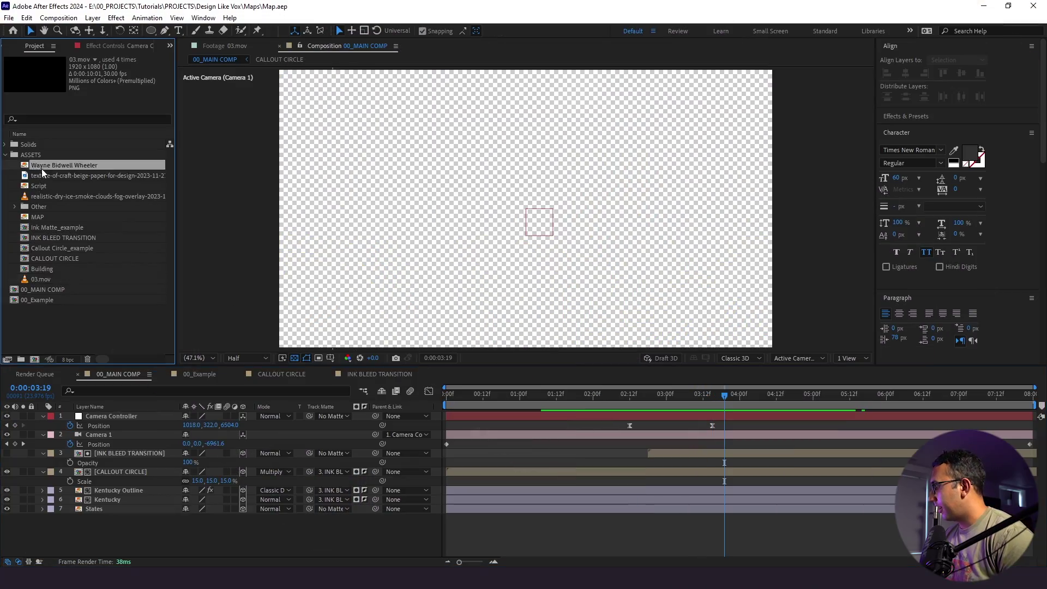
drag(130, 421, 119, 525)
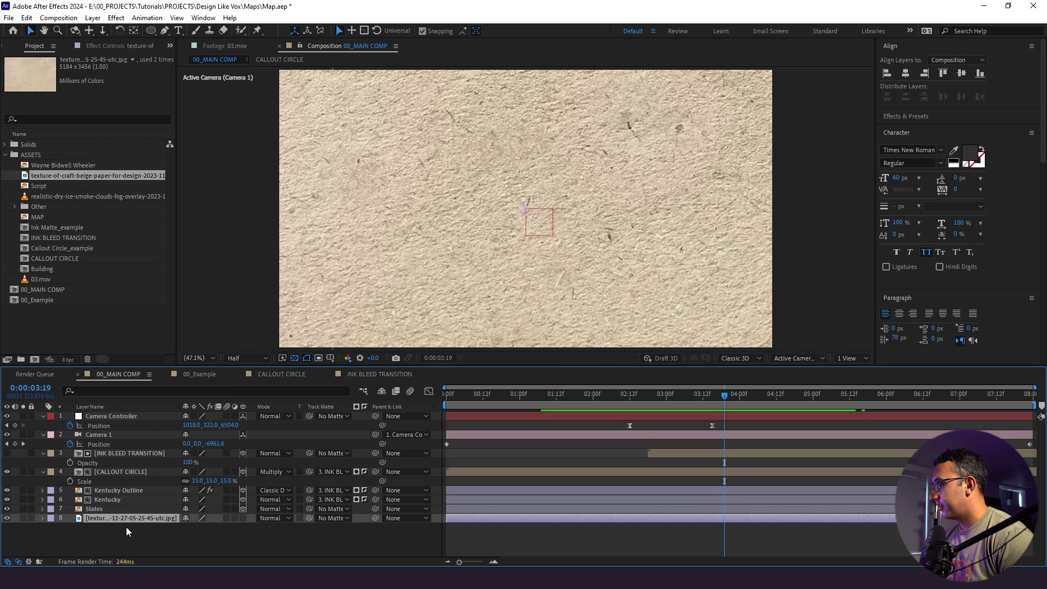
key(p)
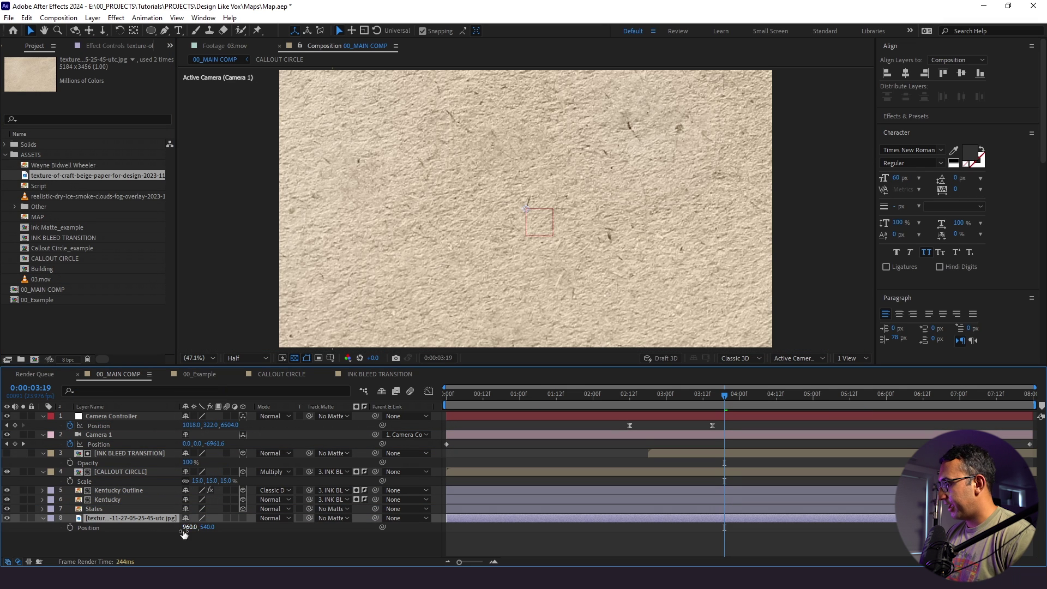
click(242, 518)
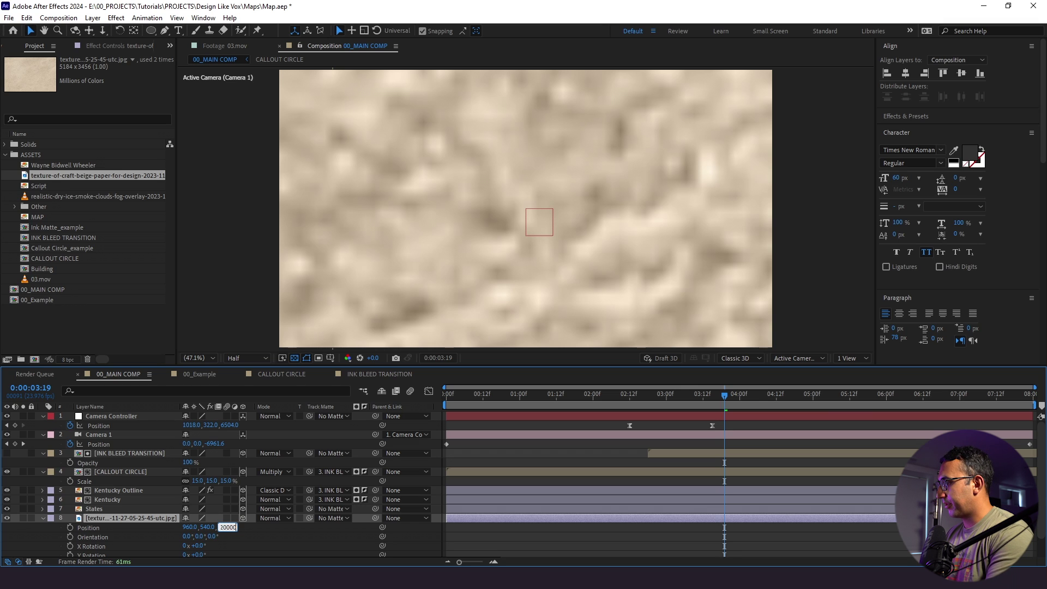
key(Return)
Step: Scale the paper texture layer to 110% and play the ink bleed reveal from 0:00:02:04
key(s)
click(610, 403)
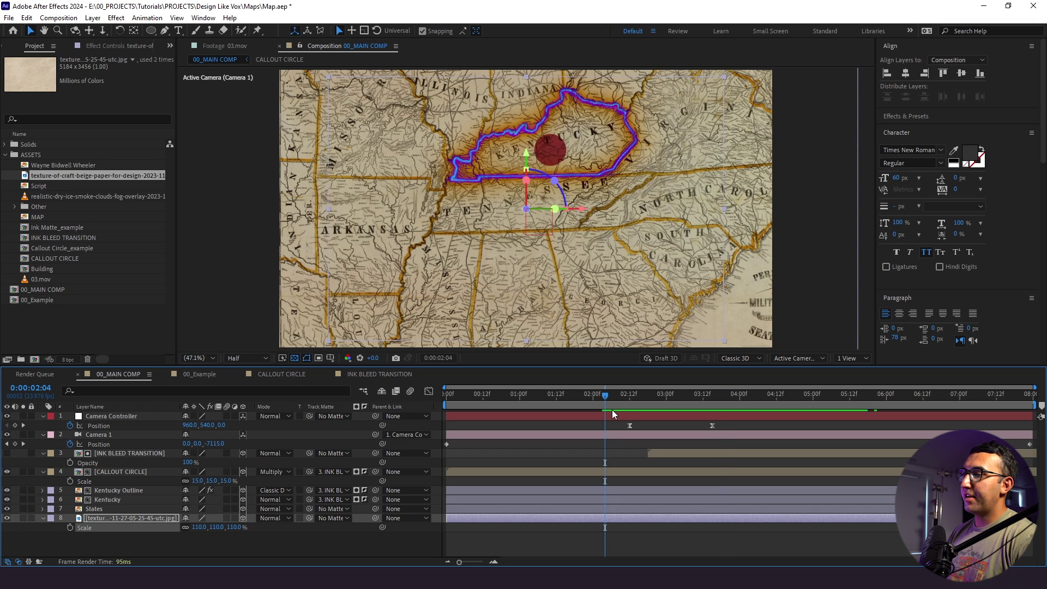
key(space)
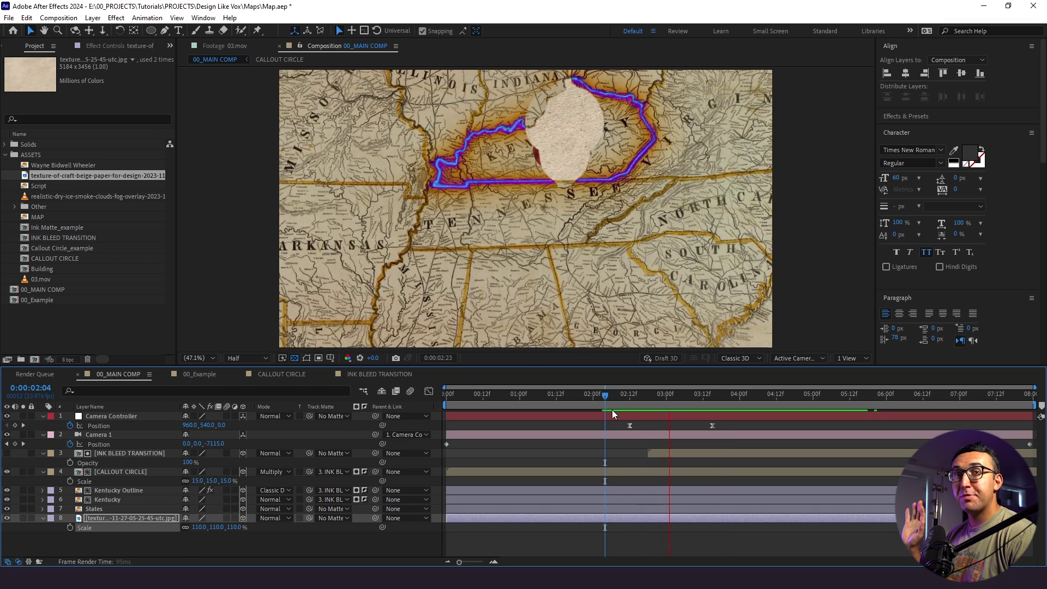
click(615, 402)
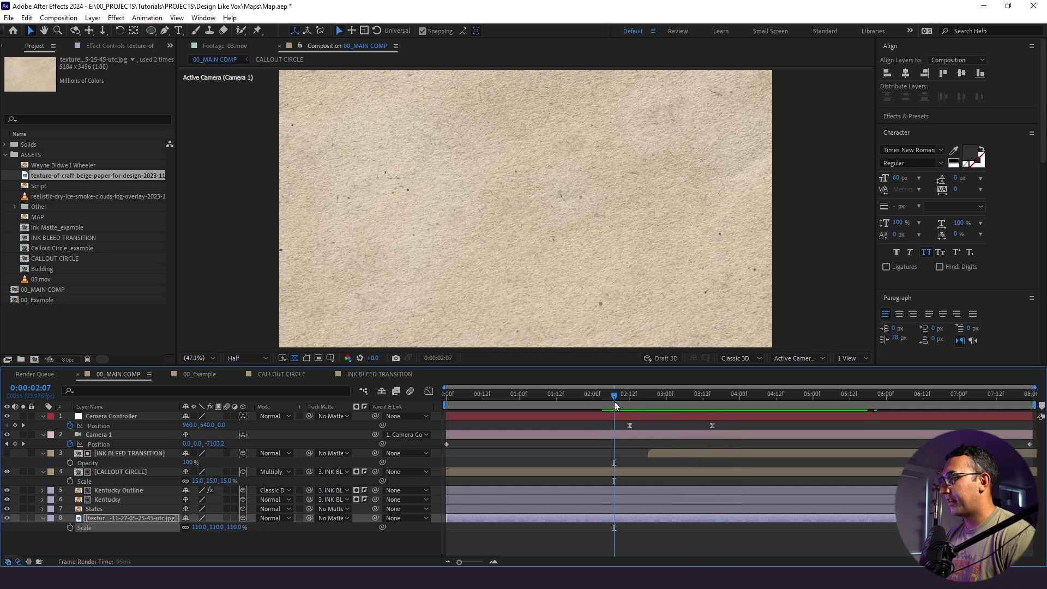
drag(624, 403, 683, 396)
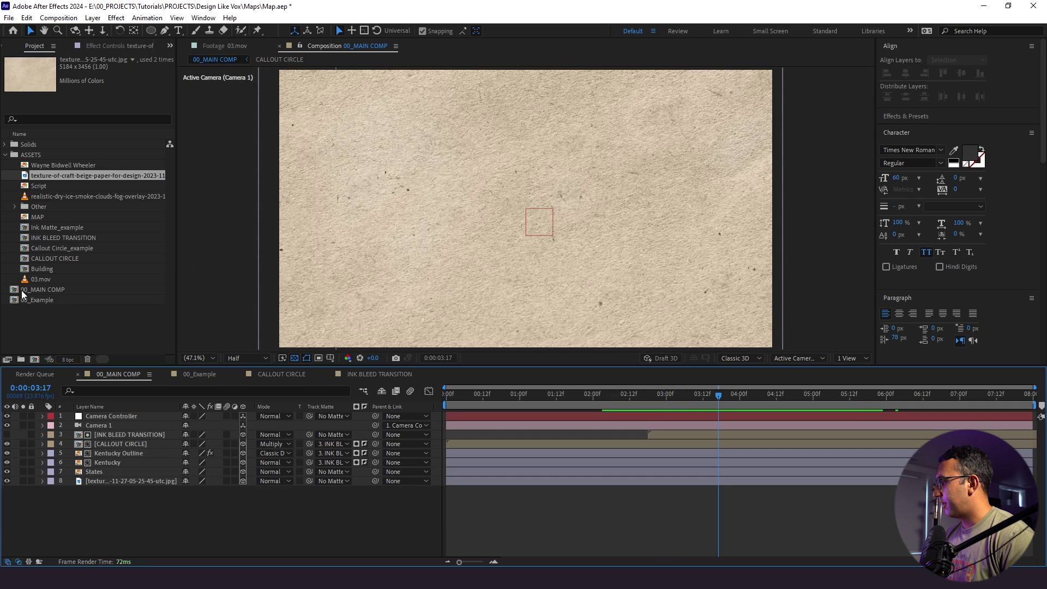
Step: Add the Wayne Bidwell Wheeler portrait to the main comp, directly above the INK BLEED TRANSITION layer
click(9, 269)
click(37, 217)
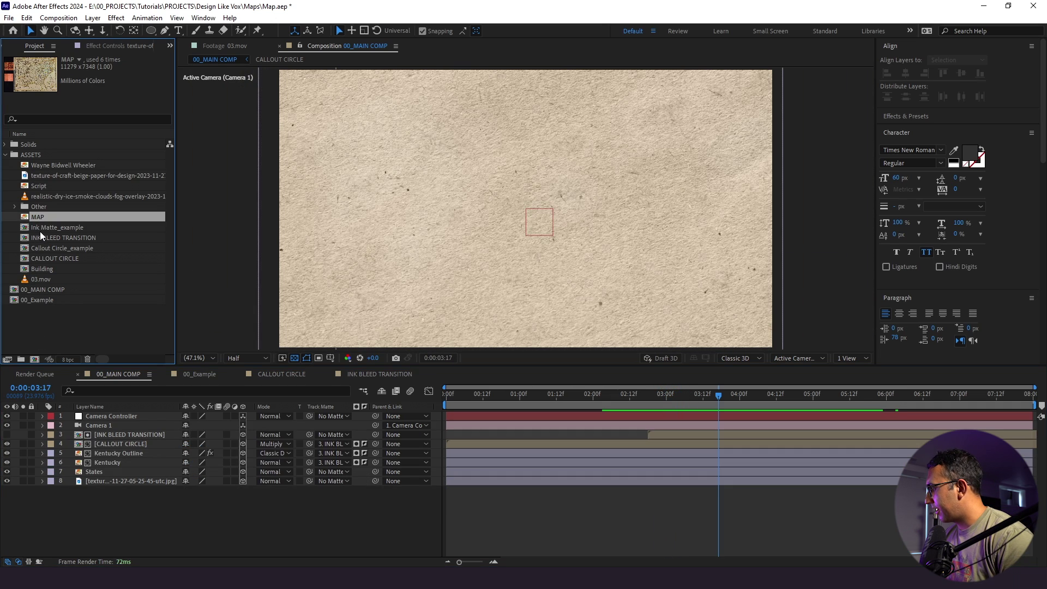
click(42, 185)
click(59, 166)
drag(60, 166, 131, 435)
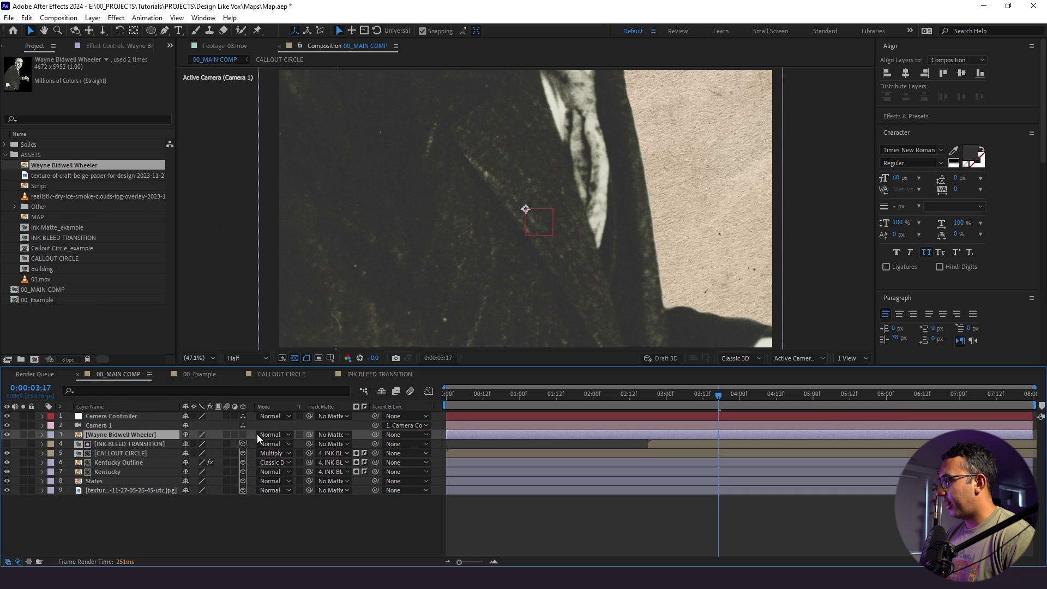
Step: Make the portrait layer 3D, push it back to Z position 6000 and scale it to 20%
click(244, 435)
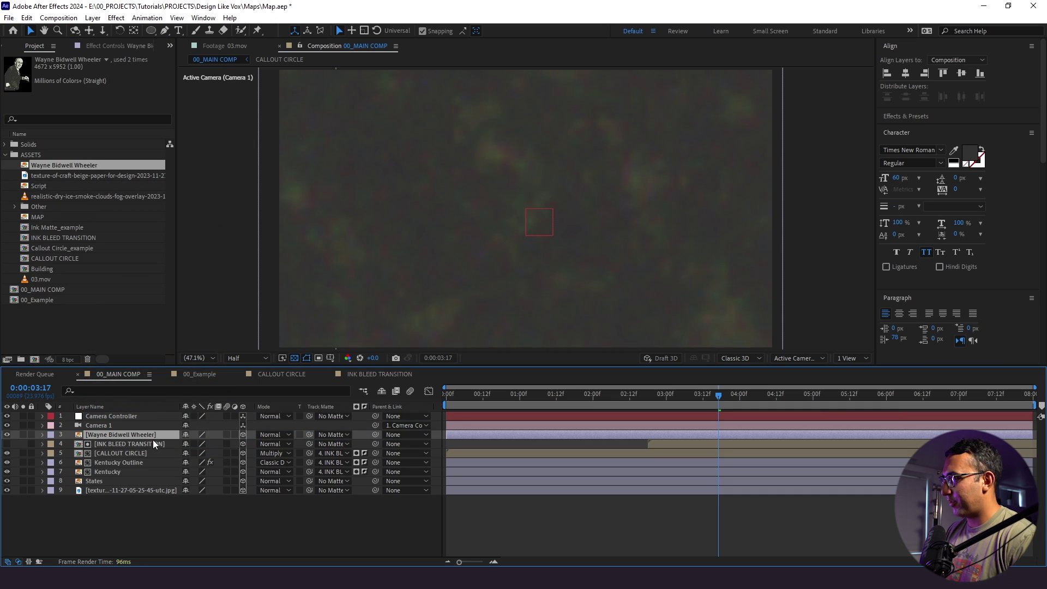
key(s)
click(223, 444)
text(20)
key(Return)
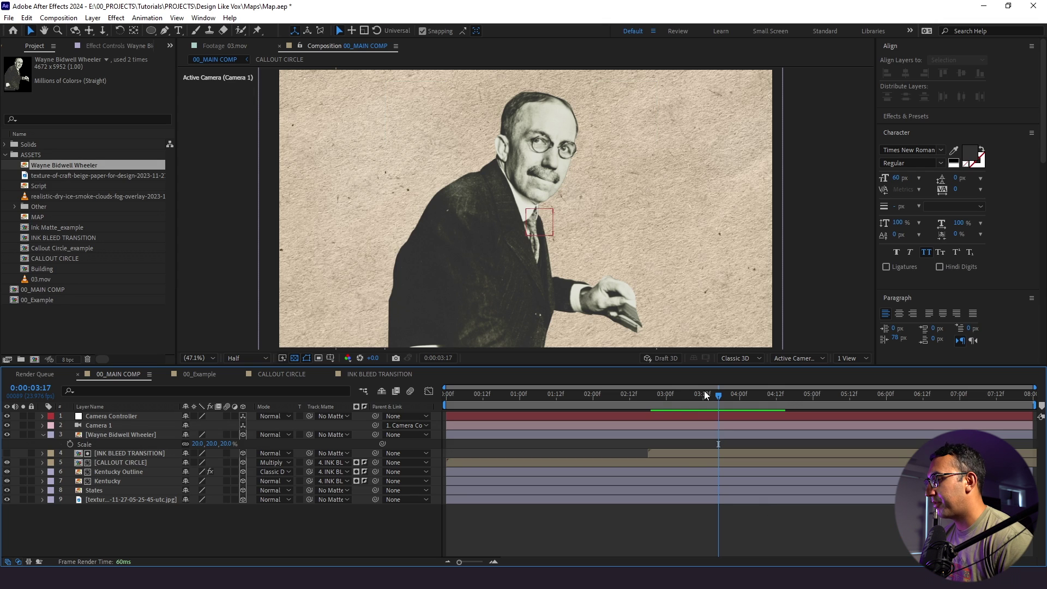
Step: At 0:00:03:00, nudge the portrait to the right so the face sits inside the ink bleed opening
drag(706, 395, 668, 410)
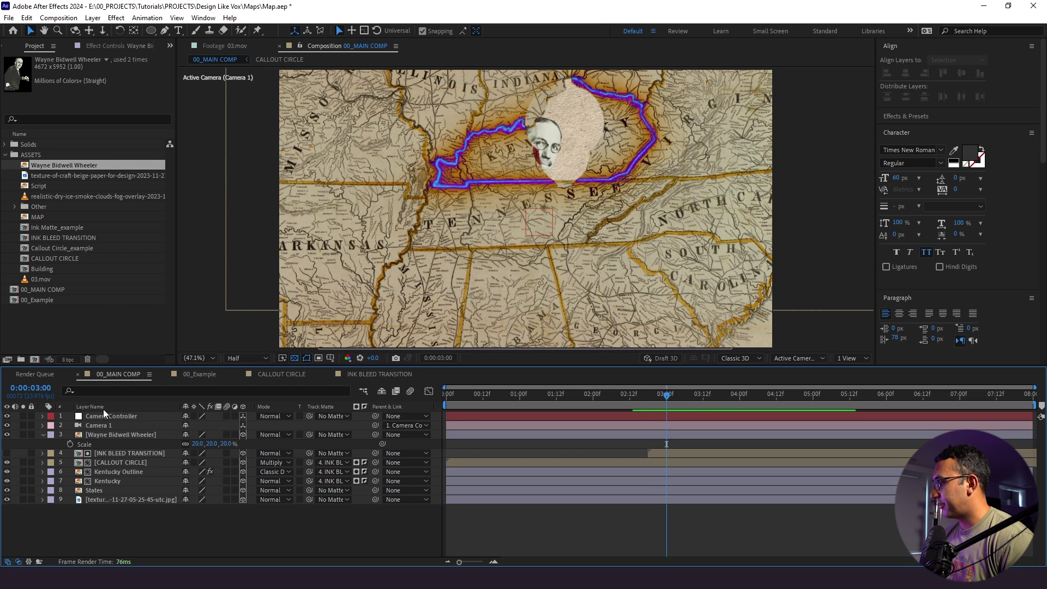
mouse_move(663, 403)
mouse_down()
mouse_move(653, 397)
mouse_move(666, 401)
mouse_up()
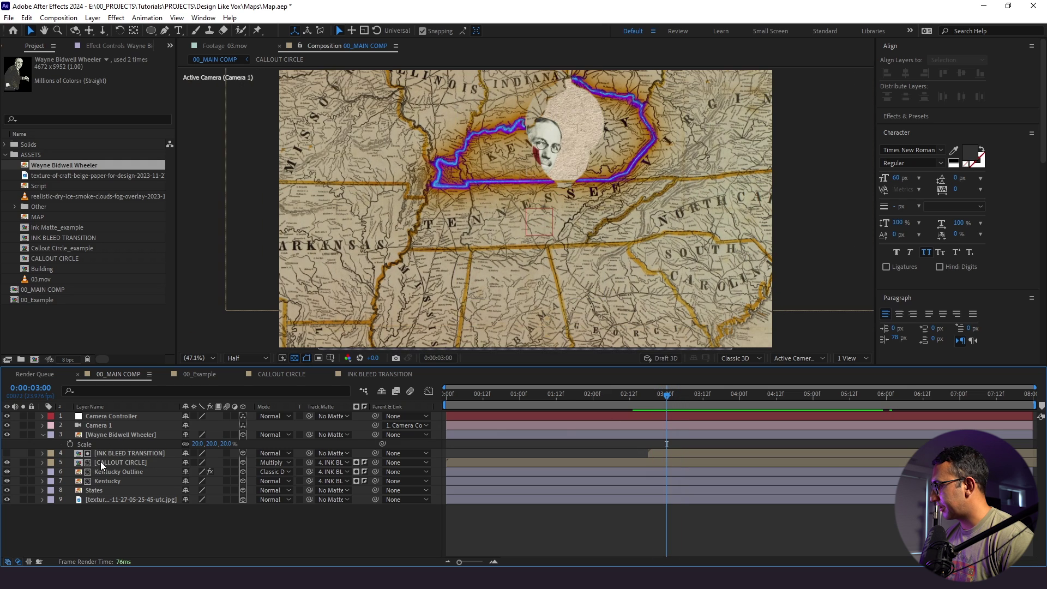
click(120, 435)
key(shift+Right)
key(shift+Right)
key(shift+Right)
key(shift+Right)
key(shift+Right)
key(shift+Right)
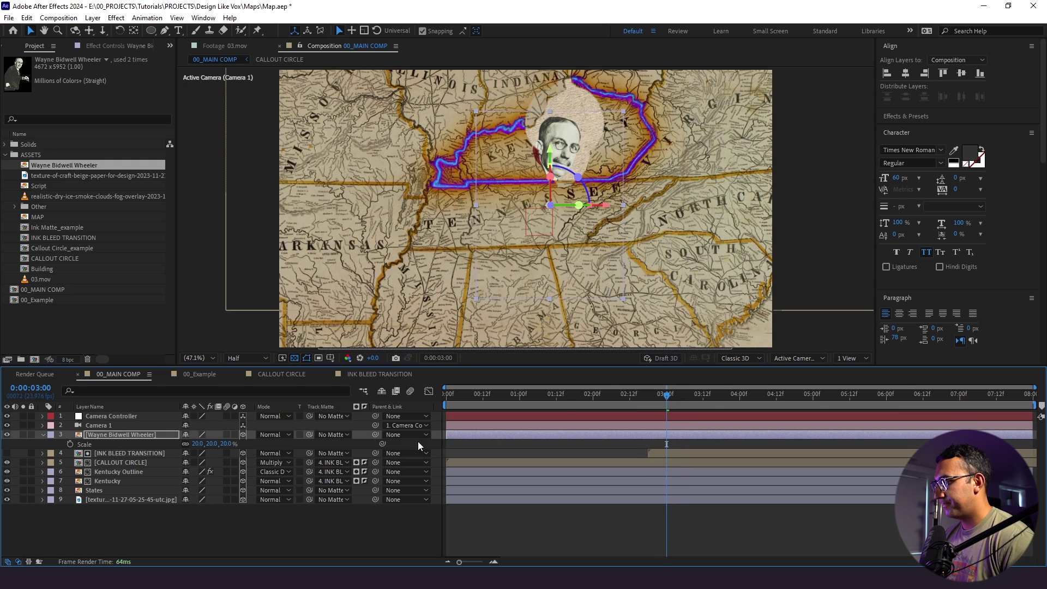
Step: Play the reveal from 0:00:02:19, nudge the portrait back to the left and check its framing at 0:00:03:00
click(651, 394)
key(space)
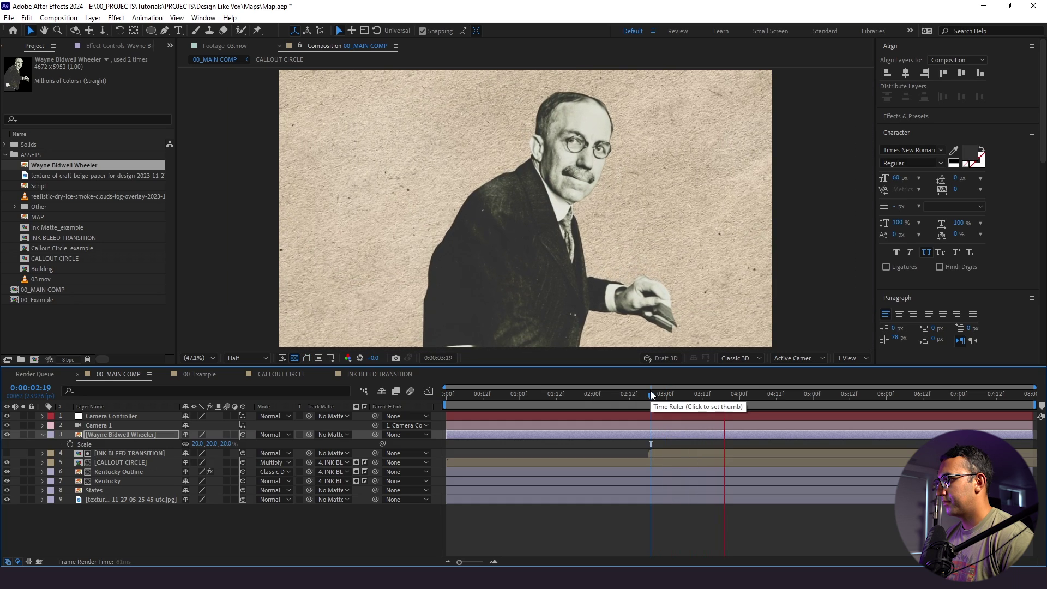
key(shift+Left)
key(shift+Left)
key(shift+Left)
key(shift+Left)
key(shift+Left)
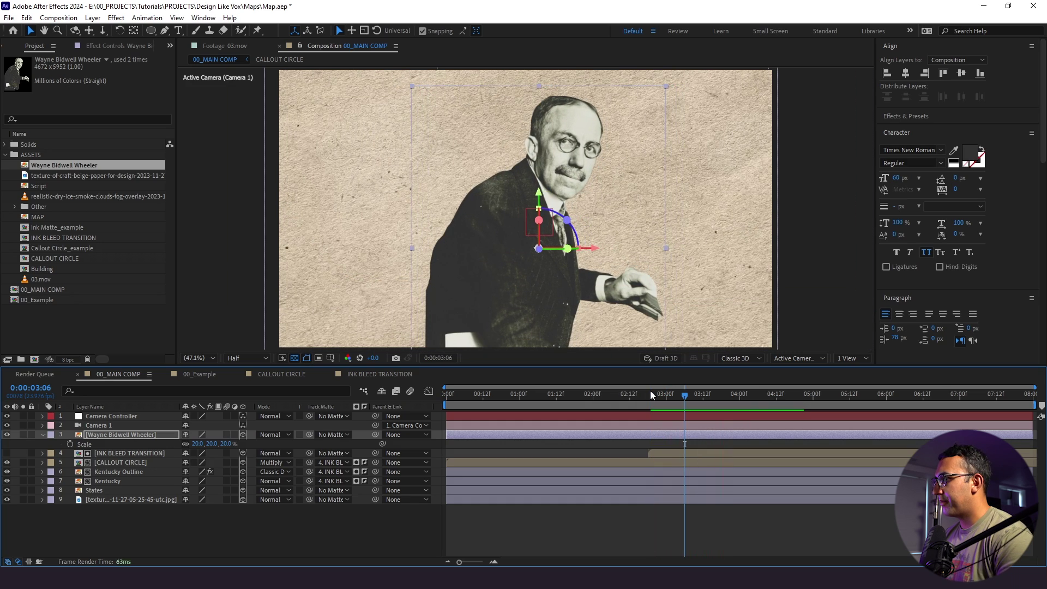
drag(700, 400, 666, 408)
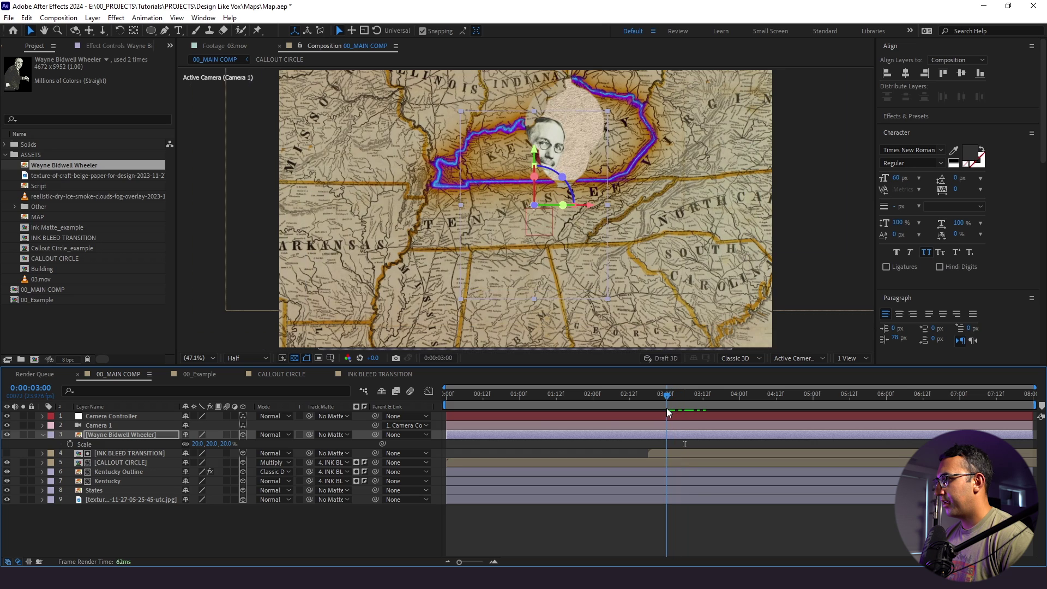
Step: Scale the INK BLEED TRANSITION layer to 119% and play the portrait reveal from 0:00:02:18
click(123, 458)
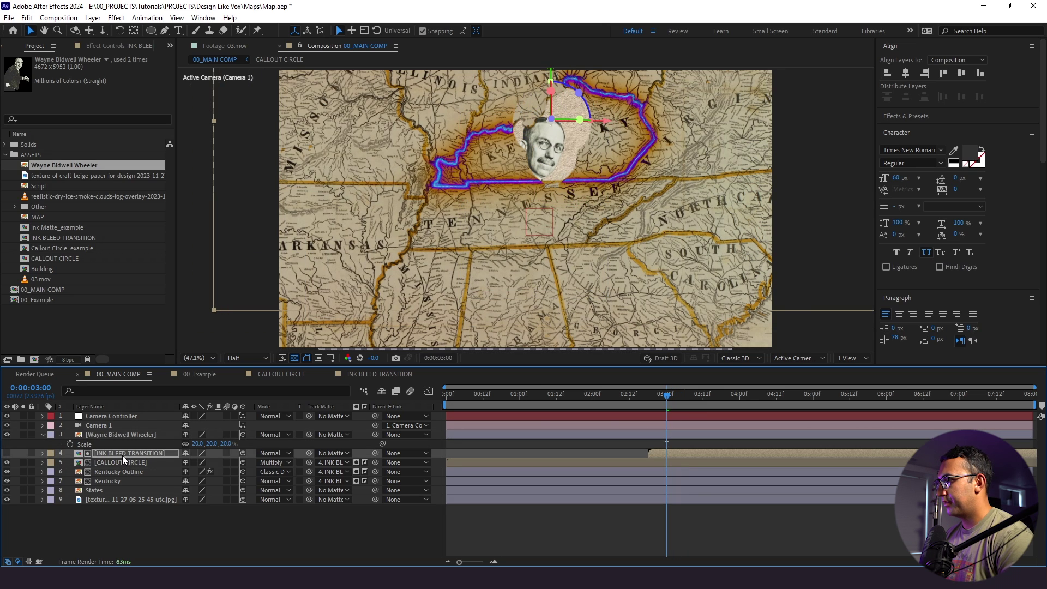
key(s)
drag(202, 462, 206, 467)
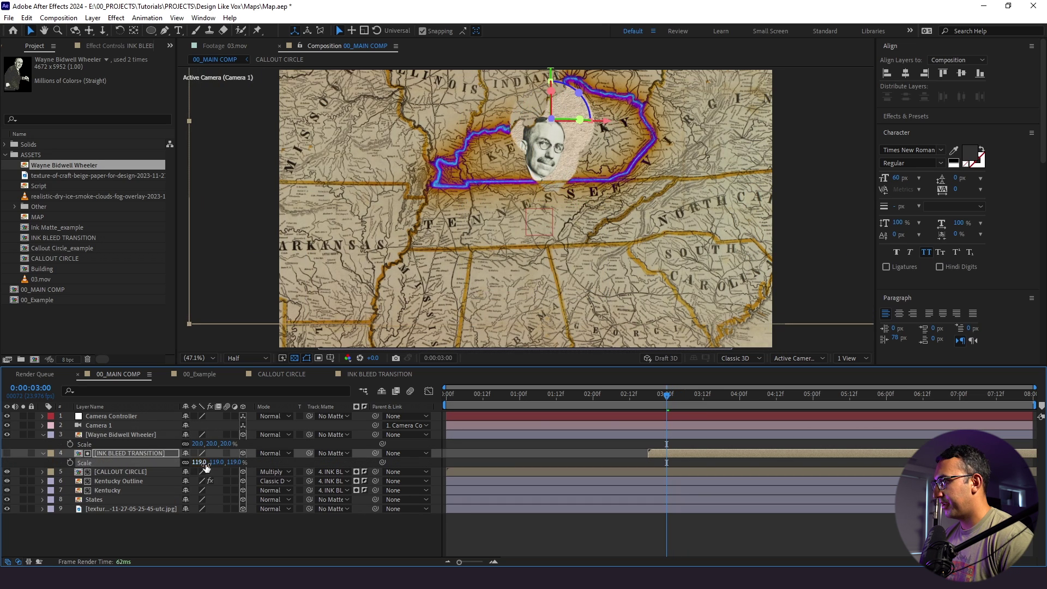
key(F2)
drag(662, 398, 648, 400)
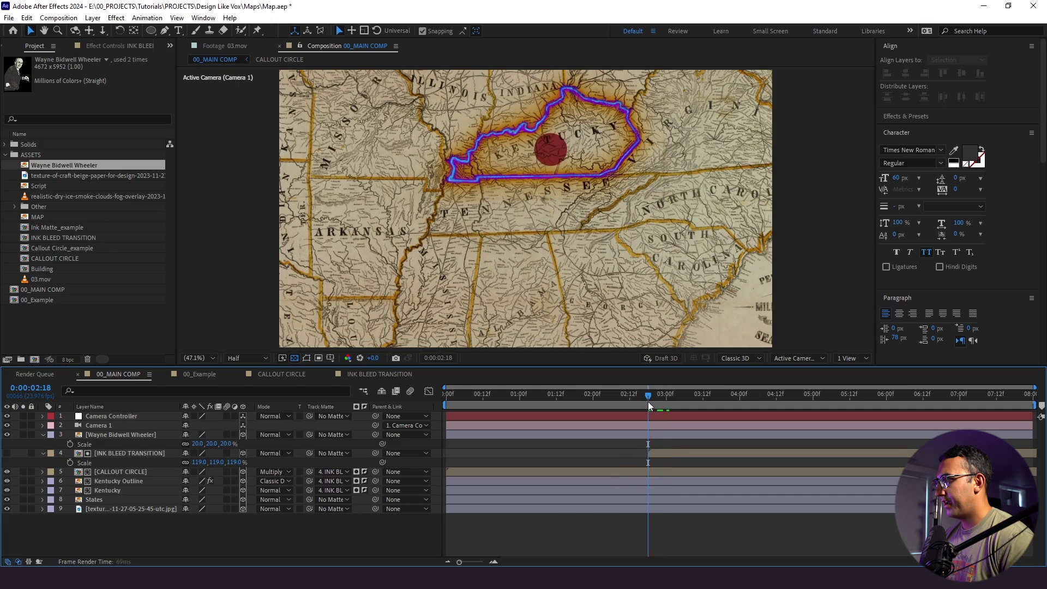
key(space)
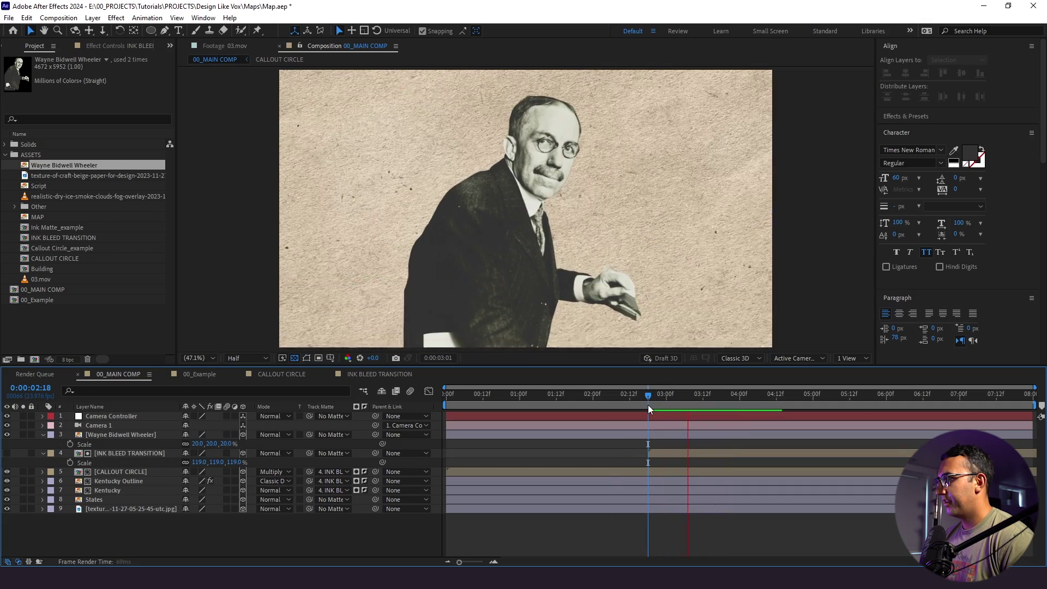
key(space)
key(space)
key(space)
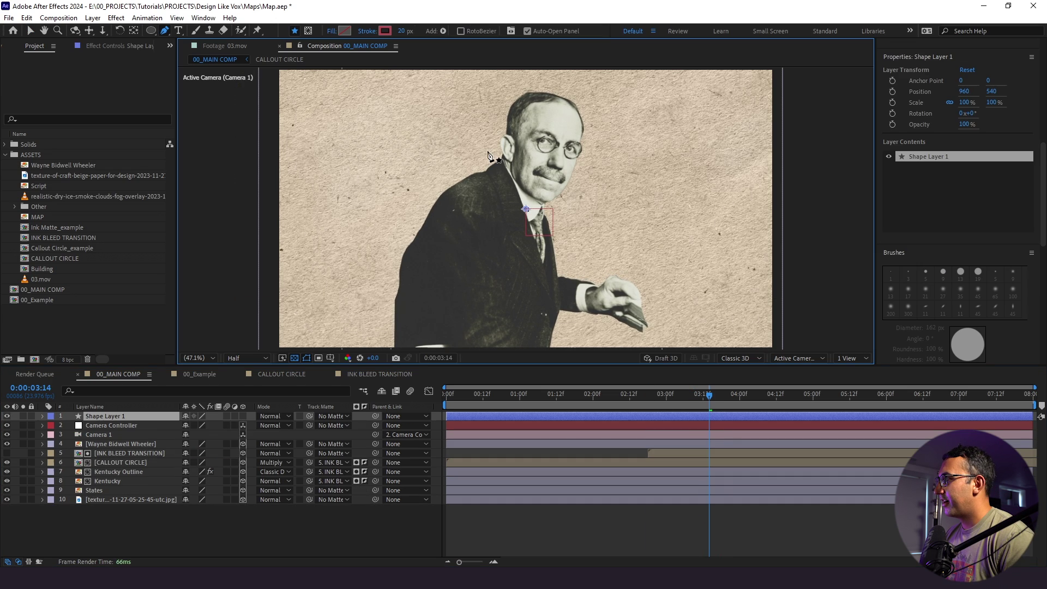
Step: Draw a straight Pen tool line across the portrait's eyes with a 69 px stroke in yellow F6FF00
click(519, 135)
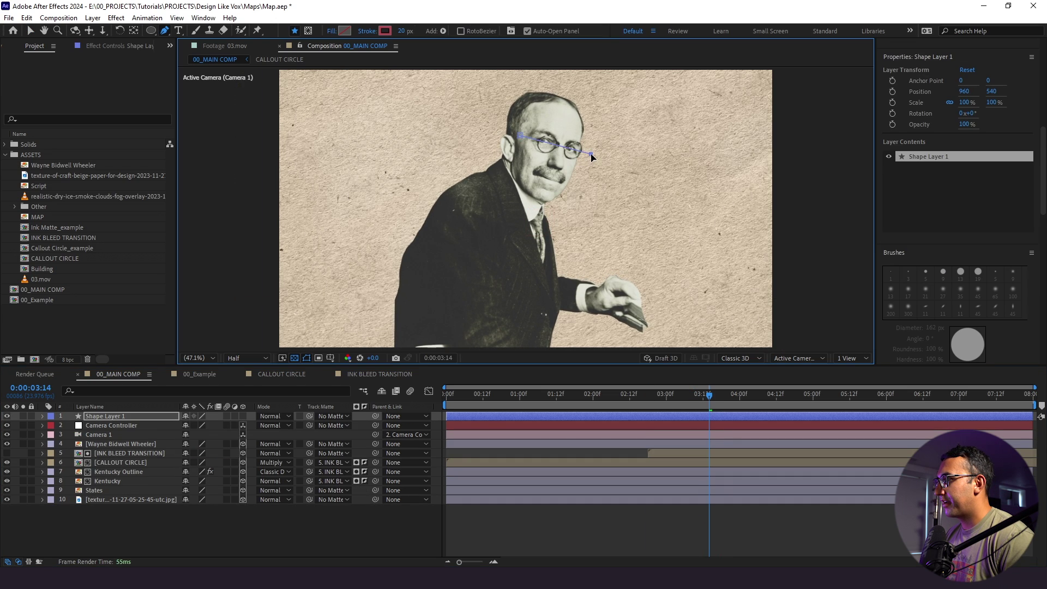
click(592, 155)
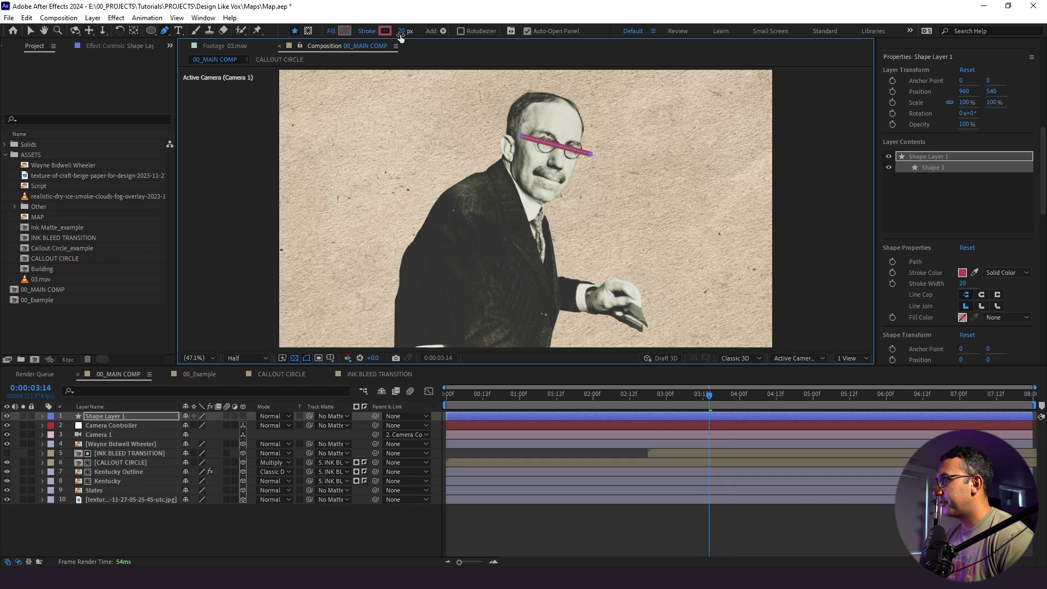
drag(401, 36, 420, 33)
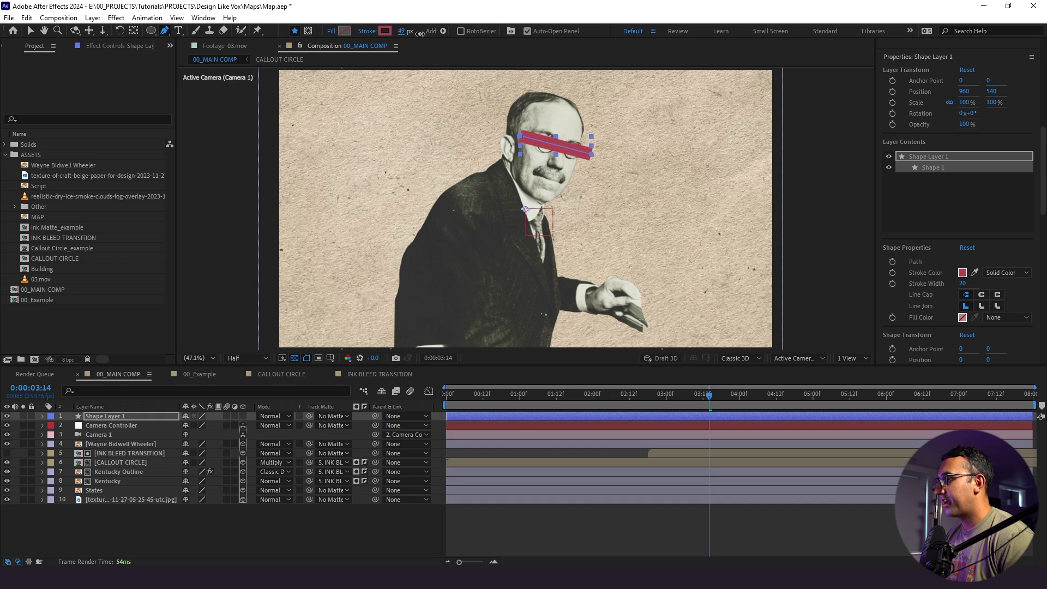
click(385, 31)
text(F6FF00)
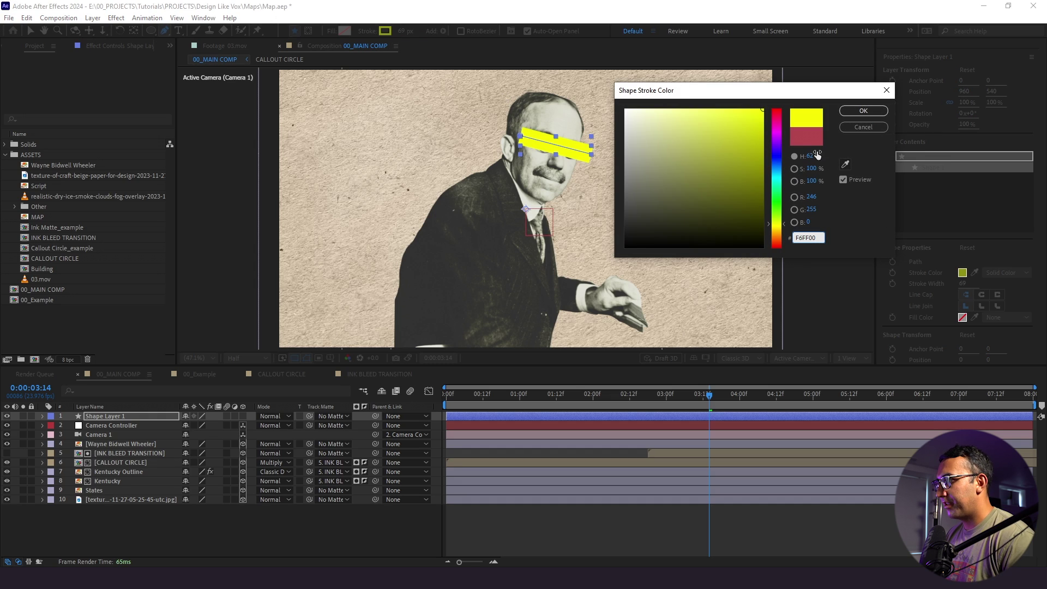
click(852, 111)
Step: Make the yellow bar layer 3D, move it directly above the portrait layer and set its Position to 976.0, 346.0, 6000.0
click(135, 417)
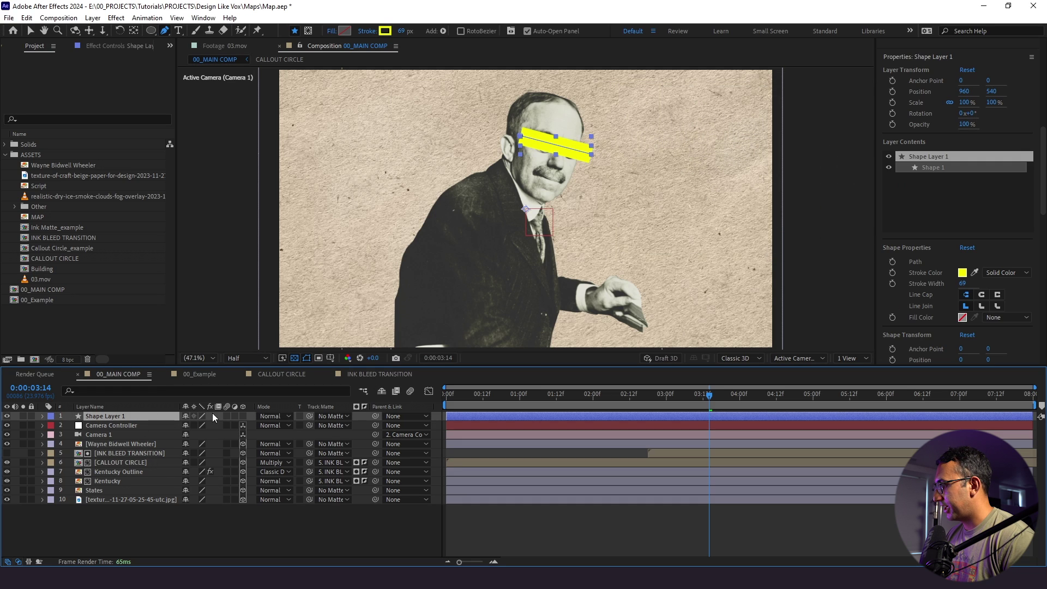
click(243, 417)
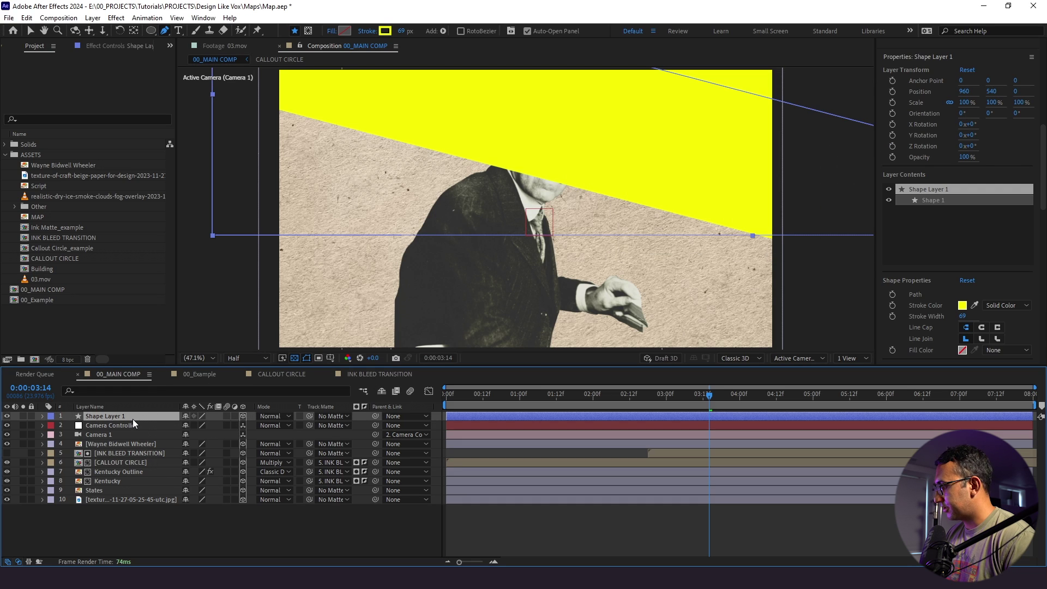
drag(118, 421, 123, 440)
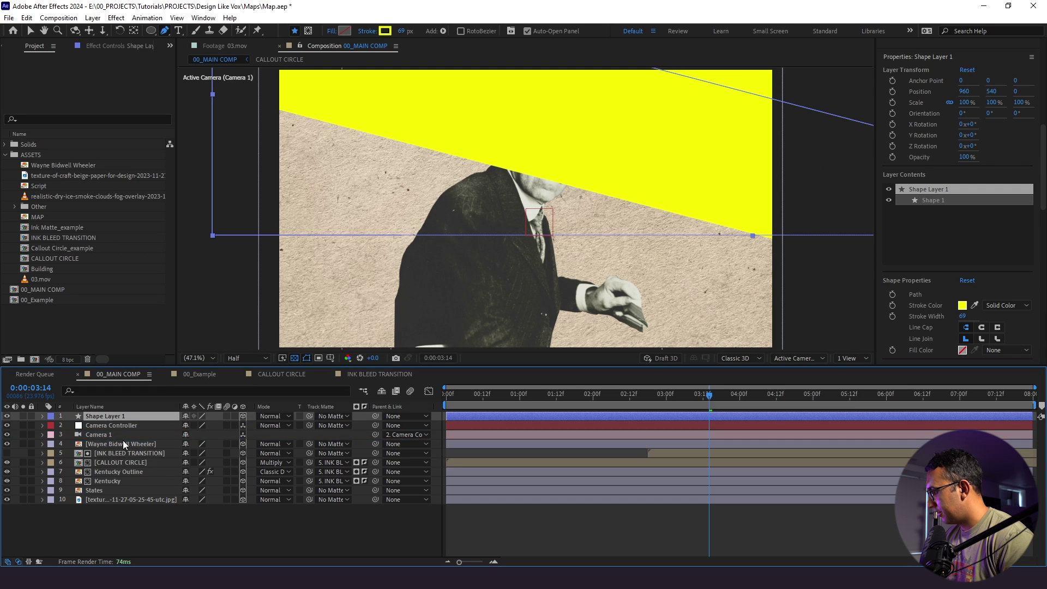
click(123, 443)
key(p)
click(126, 434)
key(p)
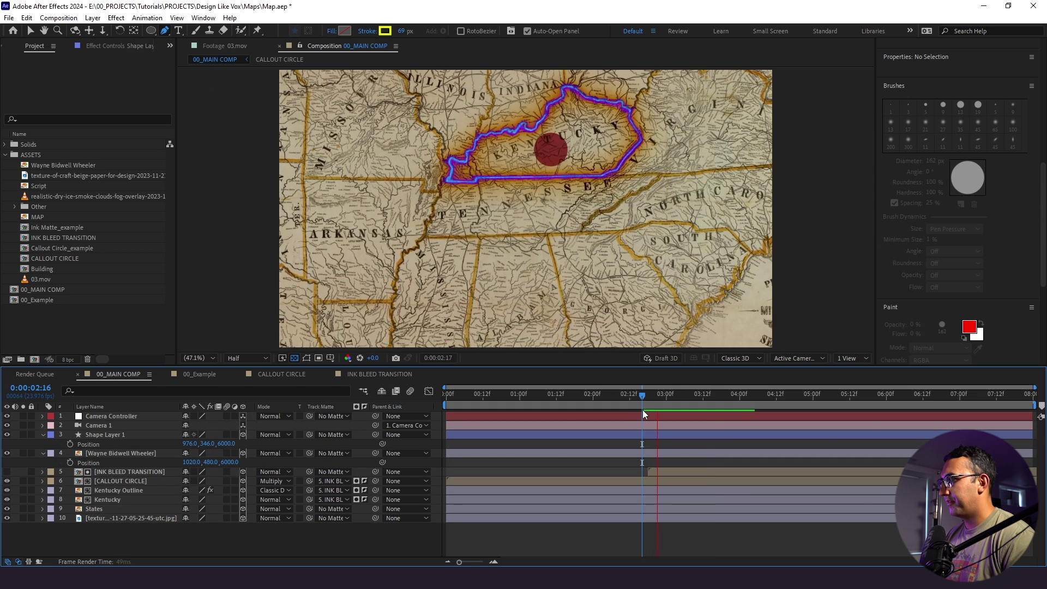
Step: Play the transition from about 0:00:02:16 to examine the yellow eye bar on the portrait
click(645, 397)
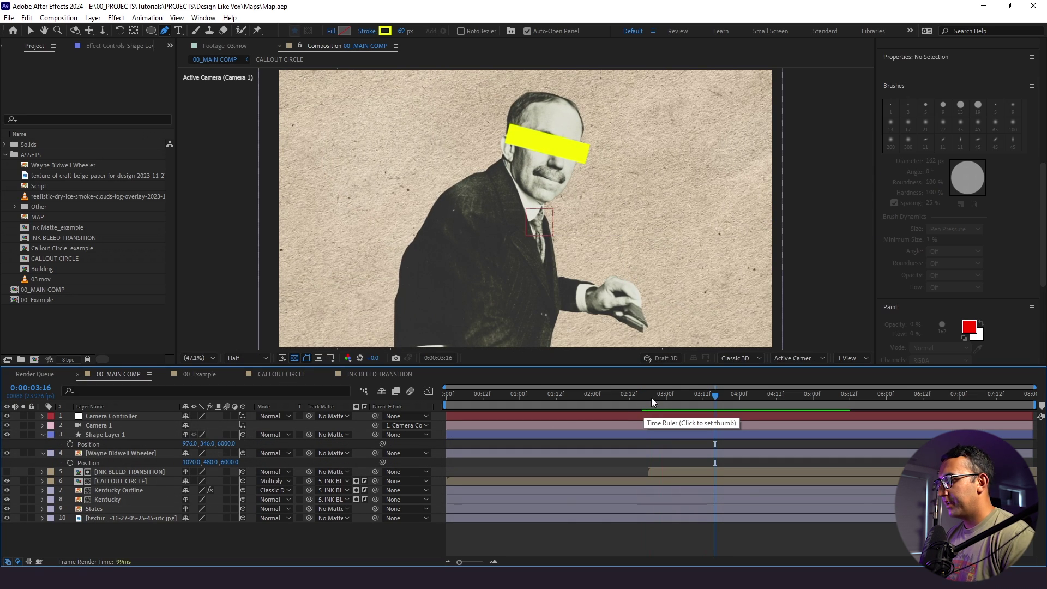
key(space)
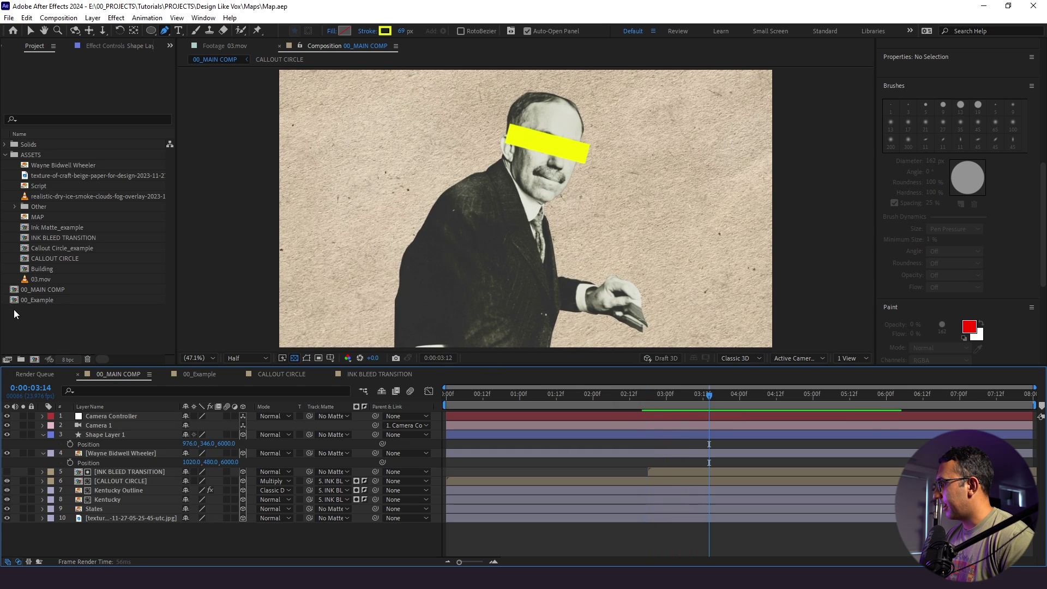
click(14, 309)
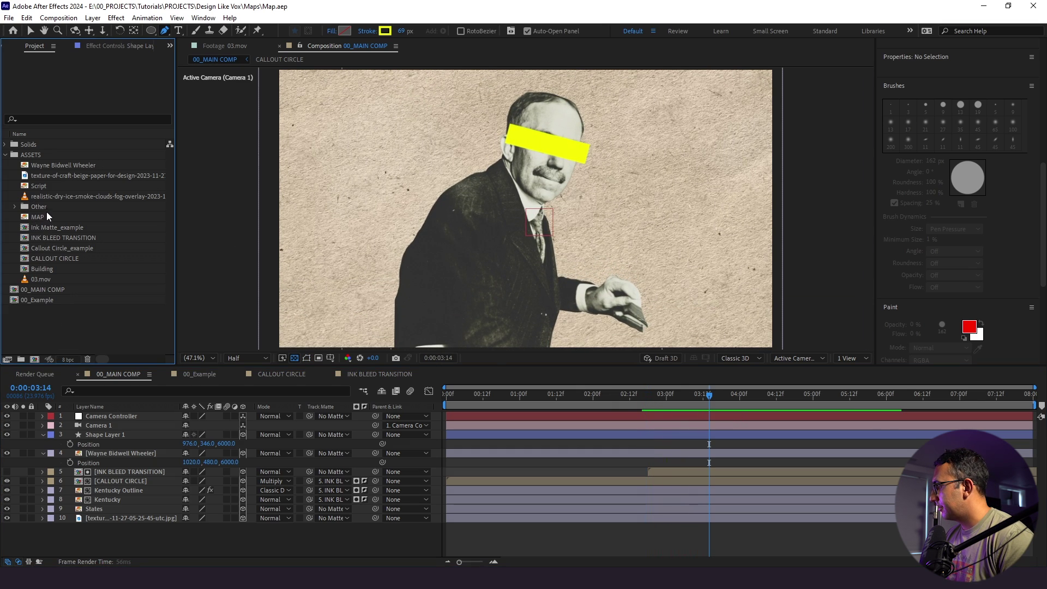
Step: Add the Script image above the yellow eye-bar layer in 00_MAIN COMP as a 3D layer at Z 7000, scaled to 25%
click(44, 187)
drag(64, 189, 119, 430)
key(s)
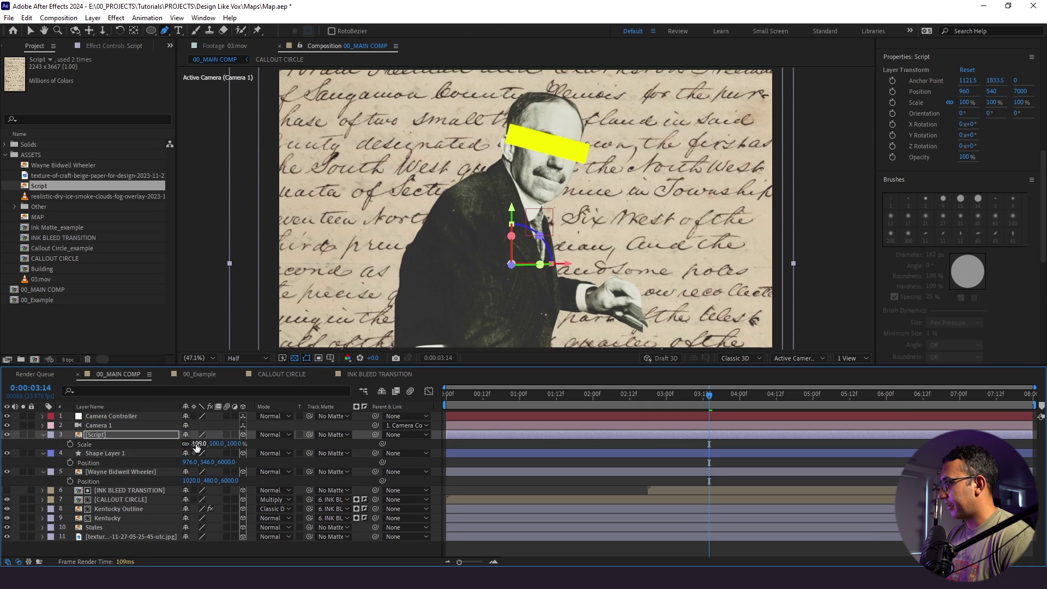
key(v)
mouse_move(197, 445)
mouse_down()
mouse_move(210, 444)
mouse_move(201, 444)
mouse_up()
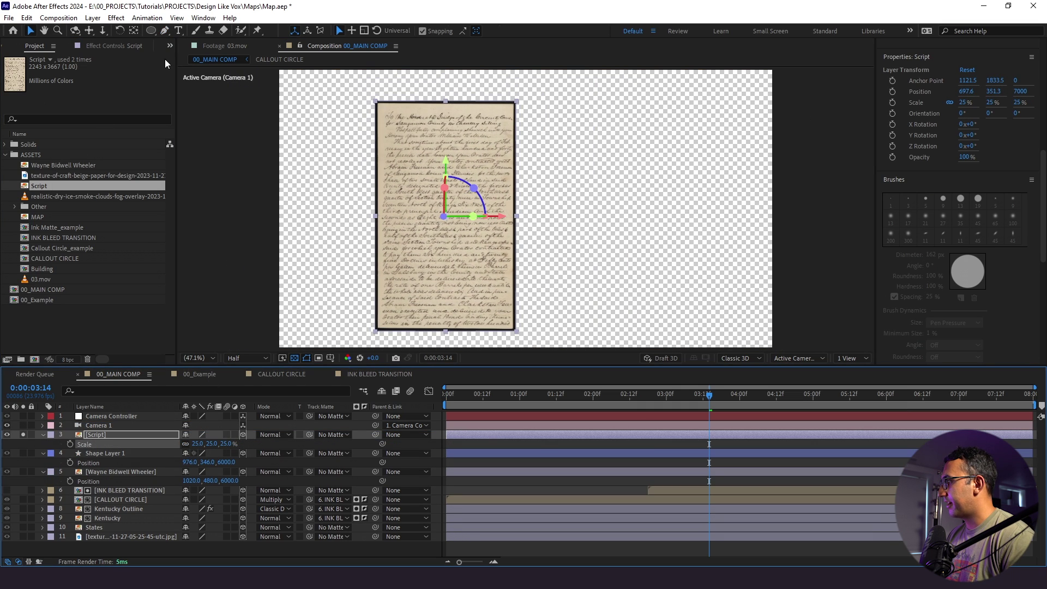
Step: Draw a closed freeform Pen mask around the handwriting on the soloed Script layer and set its Mask Feather to 300 pixels
click(166, 33)
click(413, 121)
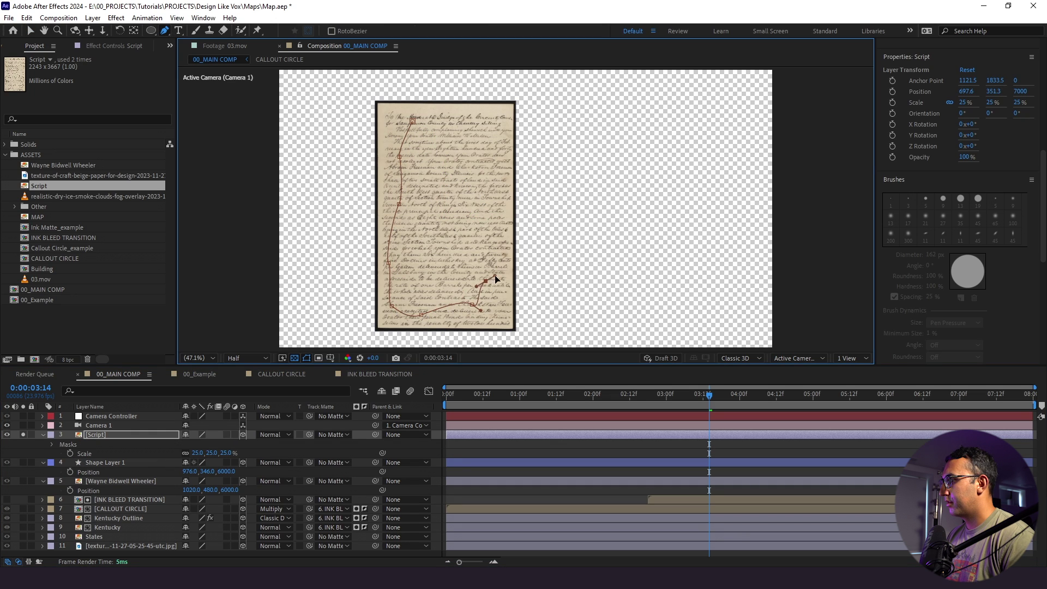
click(413, 121)
key(f)
click(202, 453)
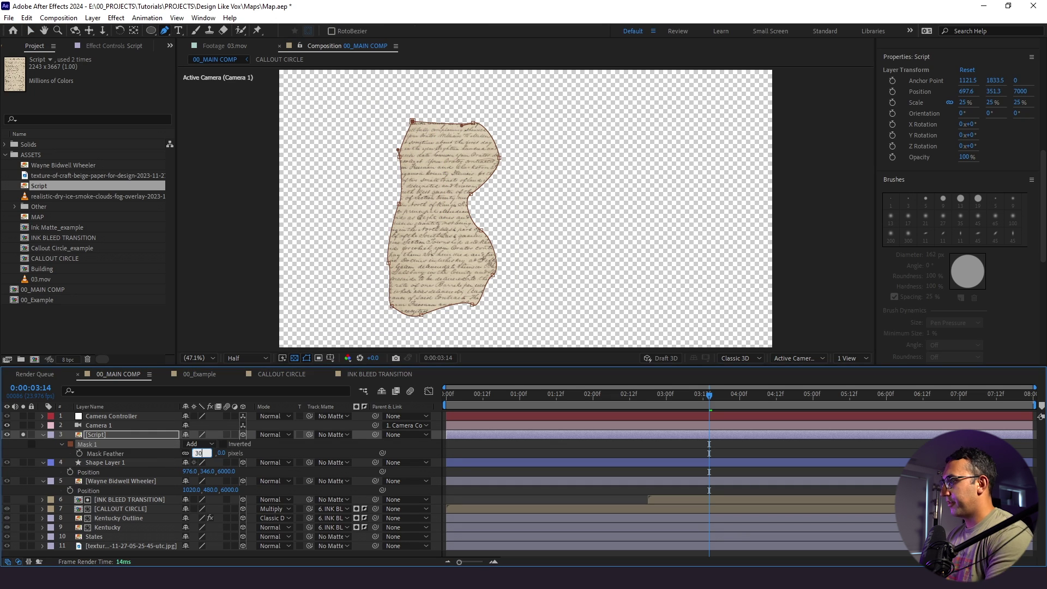
text(300)
key(Return)
Step: Reshape the Script mask by moving points along its left edge outward, and turn off the layer's solo
click(112, 444)
alt+click(413, 122)
drag(413, 121, 409, 121)
drag(399, 157, 393, 157)
drag(399, 204, 414, 187)
click(389, 263)
mouse_move(390, 276)
mouse_down()
mouse_move(399, 280)
mouse_move(381, 294)
mouse_up()
click(392, 306)
click(23, 435)
click(133, 451)
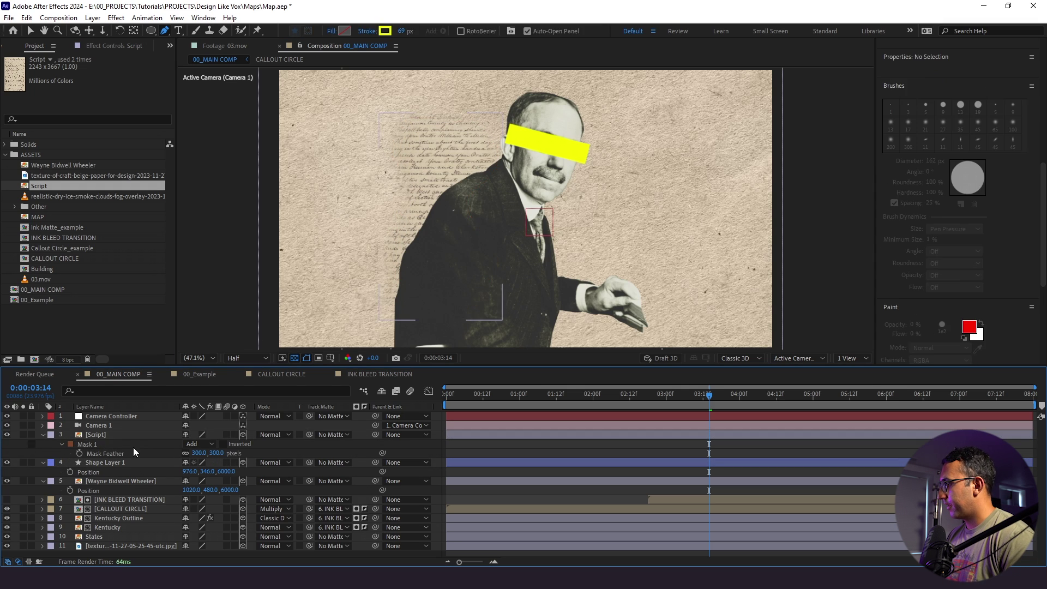
Step: Place the Script layer at the portrait's left at Position 477.6, 331.3, 7000, scale it to 26% and set its X Orientation to 334°
click(132, 436)
key(shift+Left)
key(shift+Left)
key(shift+Left)
key(shift+Left)
key(shift+Left)
key(shift+Left)
key(shift+Left)
key(shift+Left)
key(shift+Left)
key(shift+Left)
key(shift+Left)
key(shift+Up)
key(s)
drag(196, 453, 197, 453)
key(r)
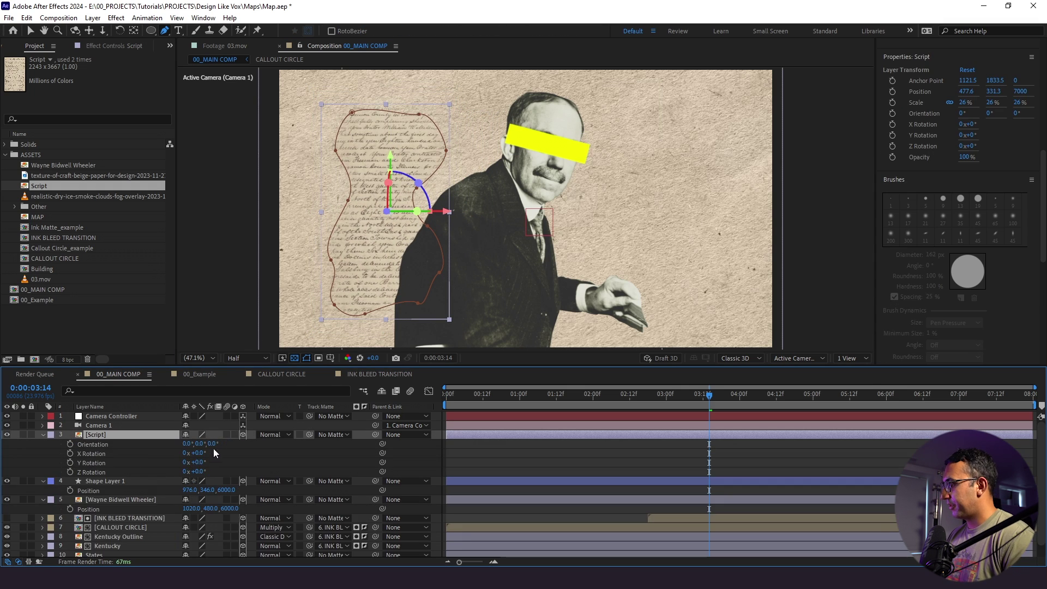
click(501, 474)
Step: Play the portrait scene from about 0:00:03:06 to examine how the handwriting sits behind the portrait
key(space)
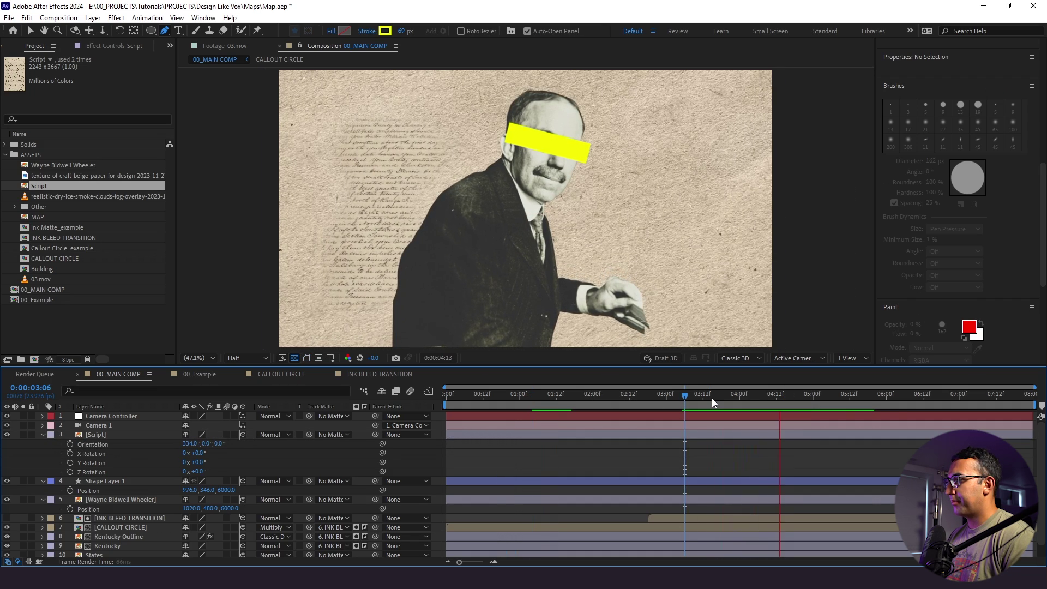
click(712, 398)
click(719, 406)
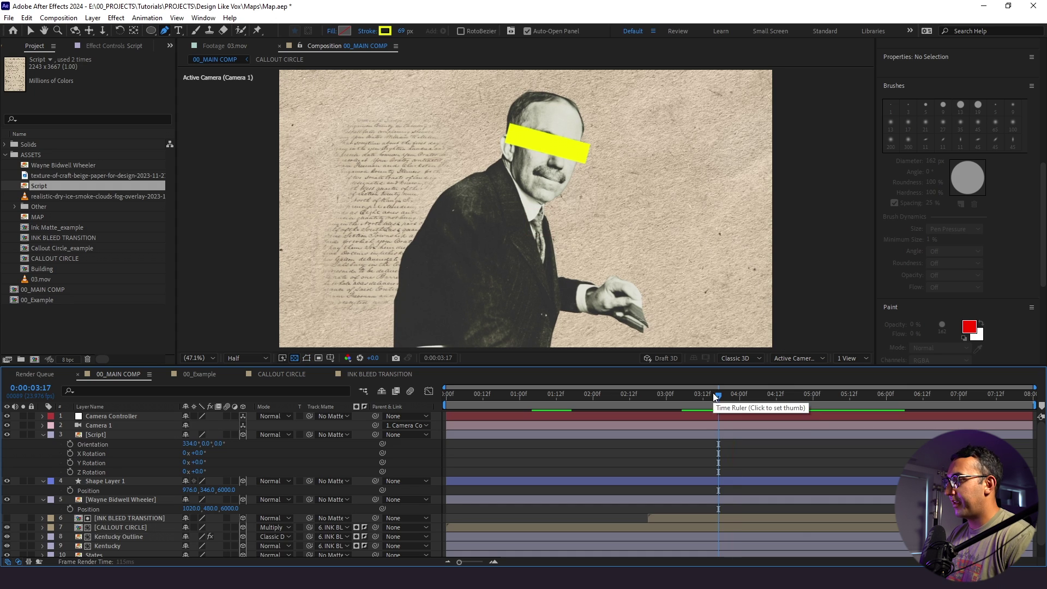
key(space)
key(space)
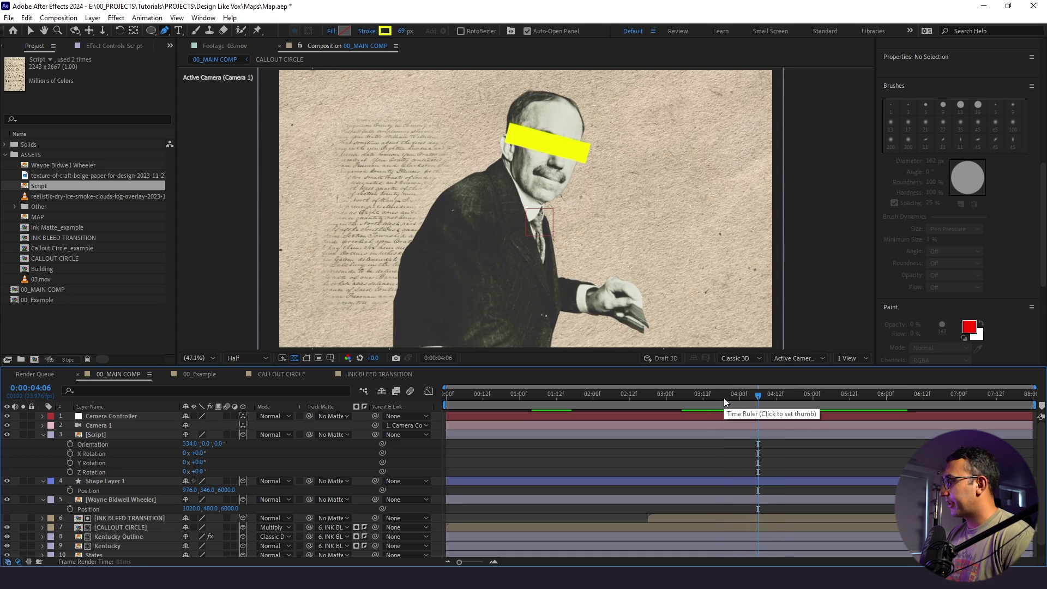
Step: Copy the Buildings and Building Chimney layers from the Building composition into 00_MAIN COMP
double_click(22, 269)
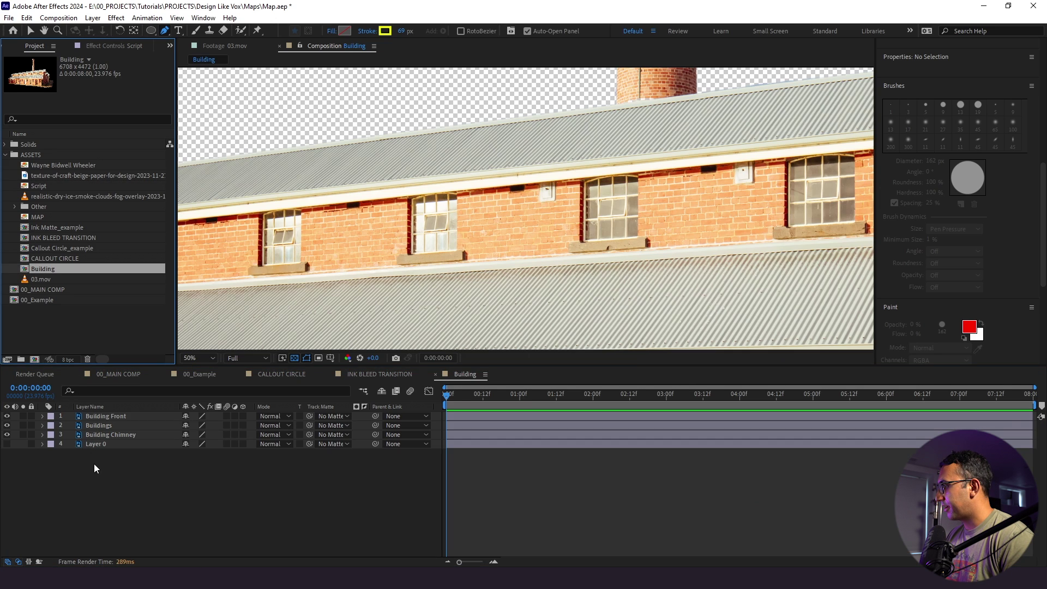
click(94, 464)
click(111, 416)
shift+click(106, 428)
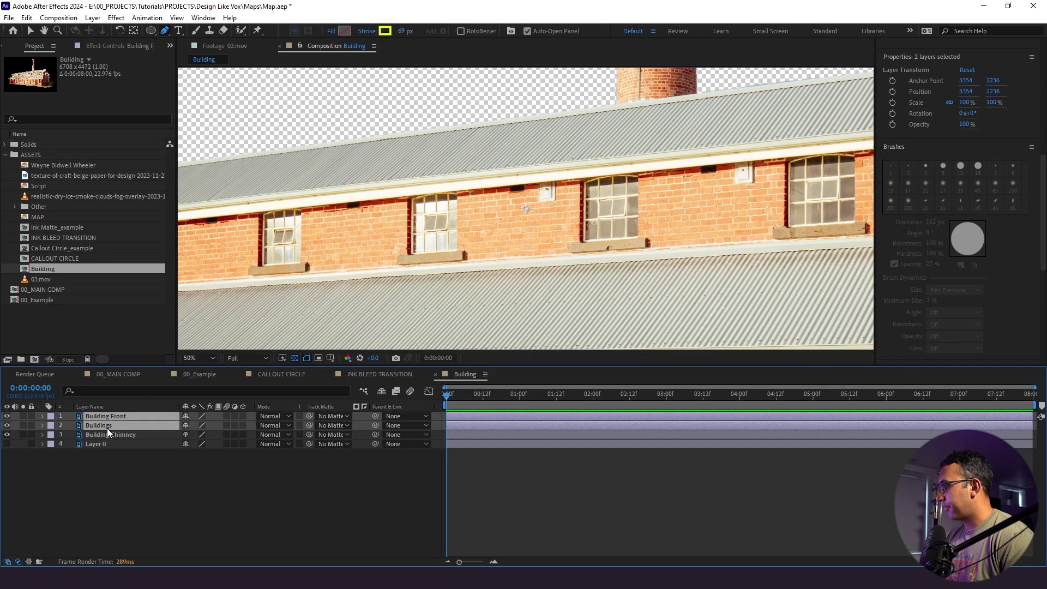
click(106, 454)
click(105, 426)
shift+click(105, 435)
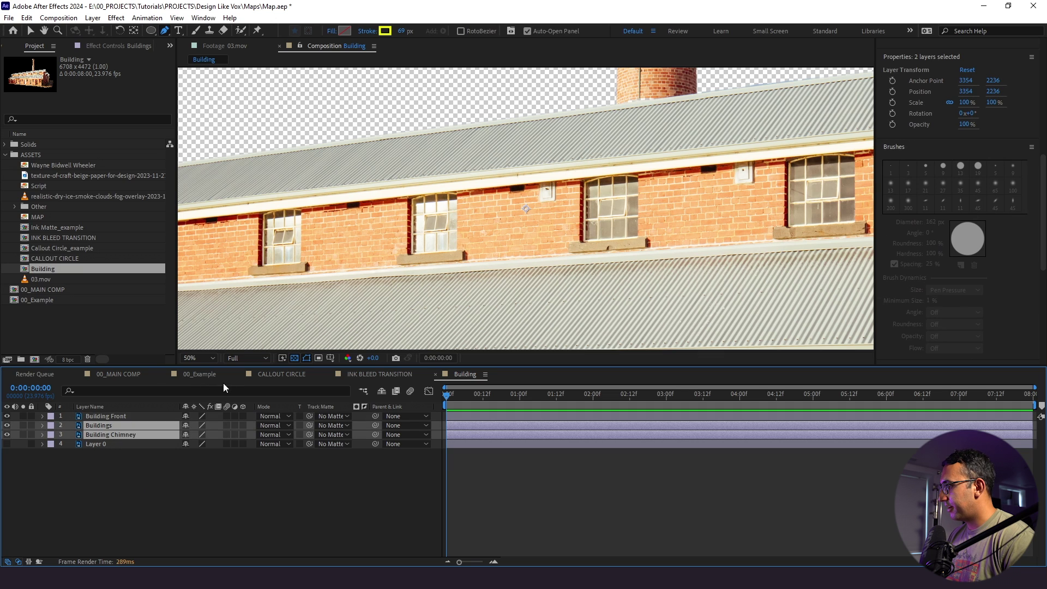
click(113, 376)
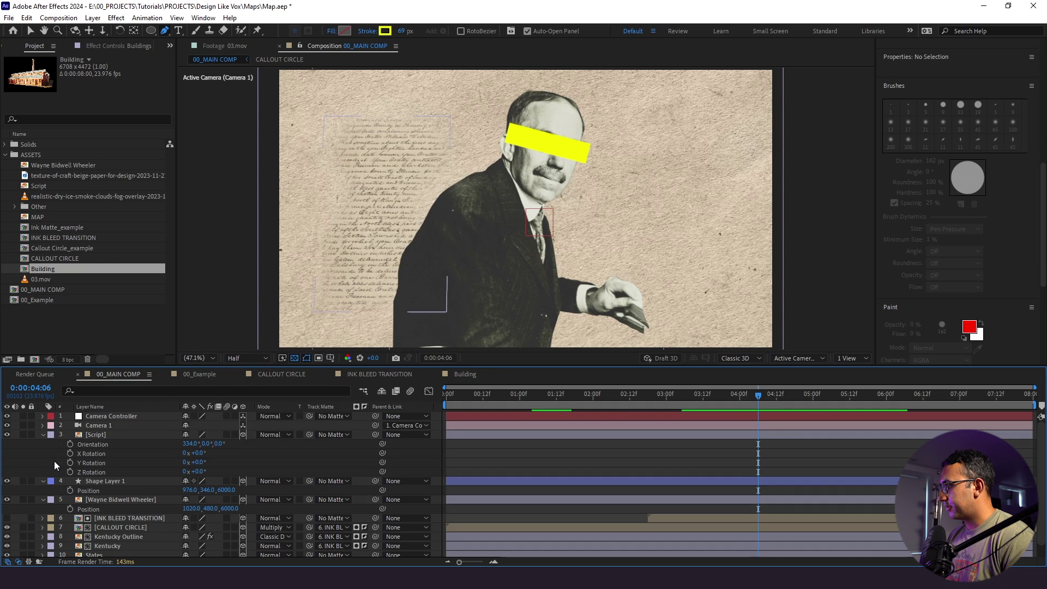
key(ctrl+v)
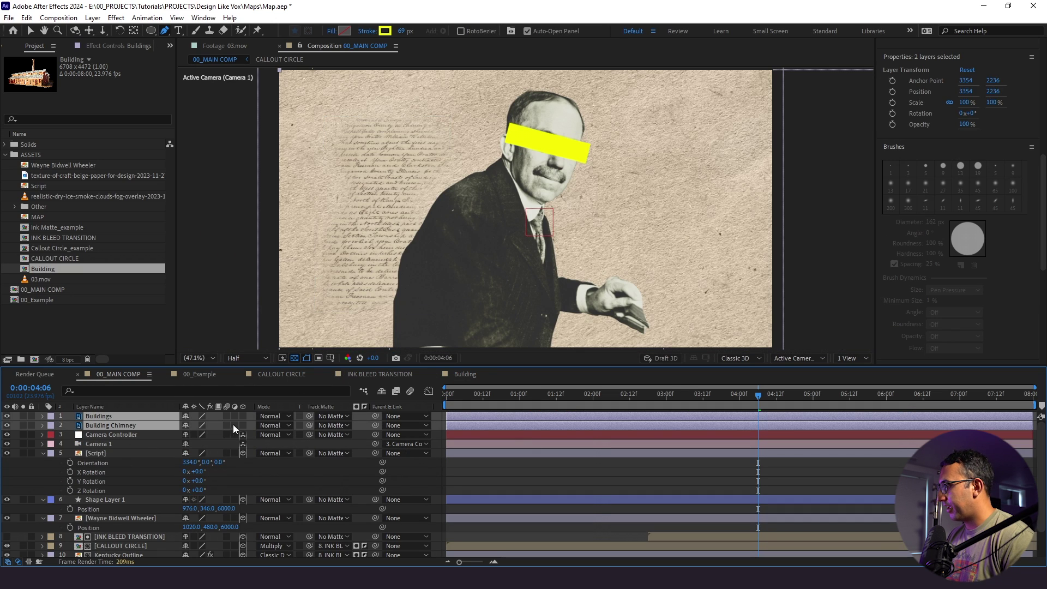
Step: Make the Buildings and Building Chimney layers 3D and set their Z position to 9000
key(F2)
click(133, 417)
shift+click(134, 427)
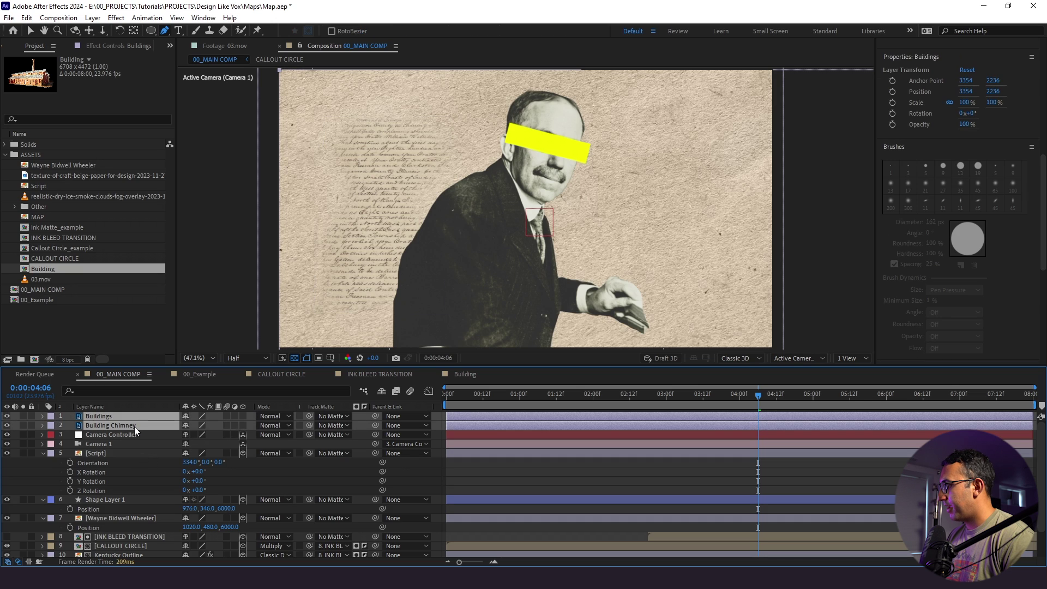
click(243, 417)
key(p)
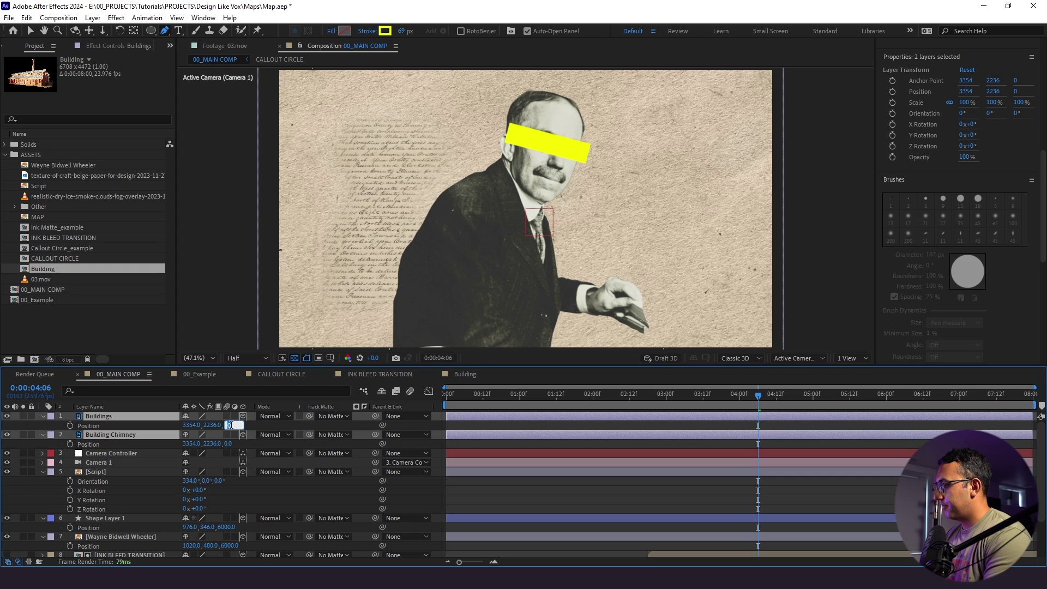
key(Return)
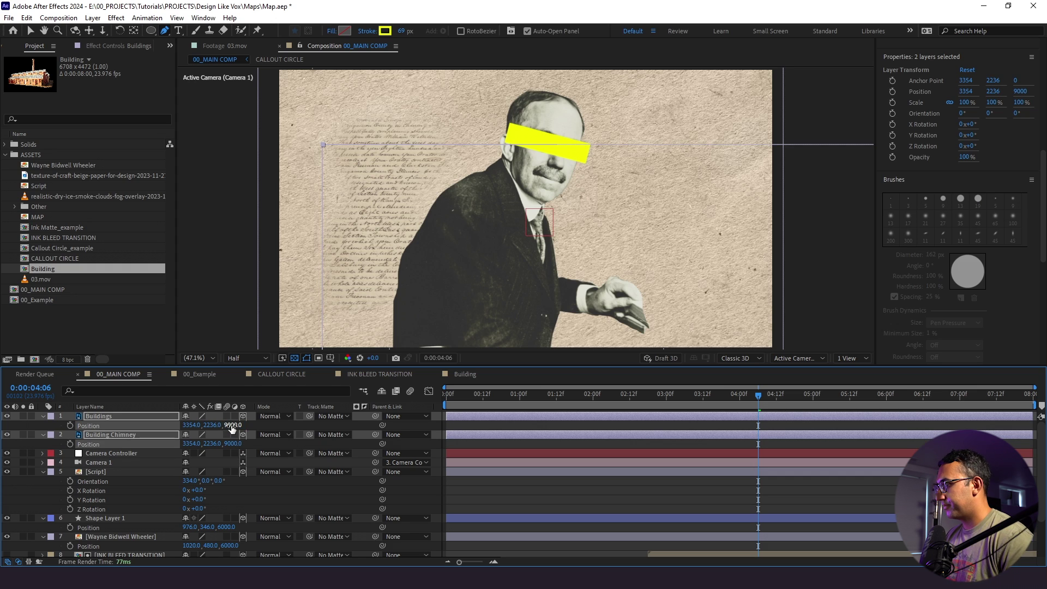
Step: Place both building layers behind the portrait's right side at Position 1814, 636, 14000 and scale them to 53%
click(376, 442)
key(F2)
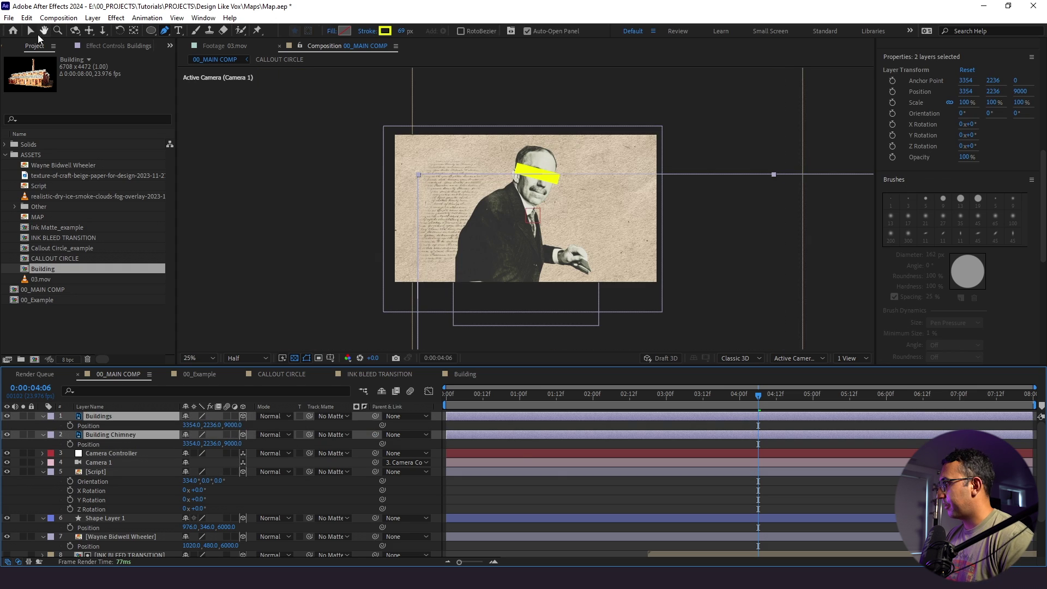
click(30, 30)
drag(736, 255, 669, 202)
mouse_move(211, 425)
mouse_down()
mouse_move(132, 425)
mouse_move(211, 426)
mouse_up()
key(s)
key(p)
key(s)
key(shift+slash)
scroll(413, 295, down, 2)
scroll(413, 295, up, 2)
key(shift+Right)
key(shift+Right)
key(shift+Right)
key(shift+Right)
key(shift+Right)
key(shift+Right)
key(shift+Right)
key(shift+Down)
key(shift+Down)
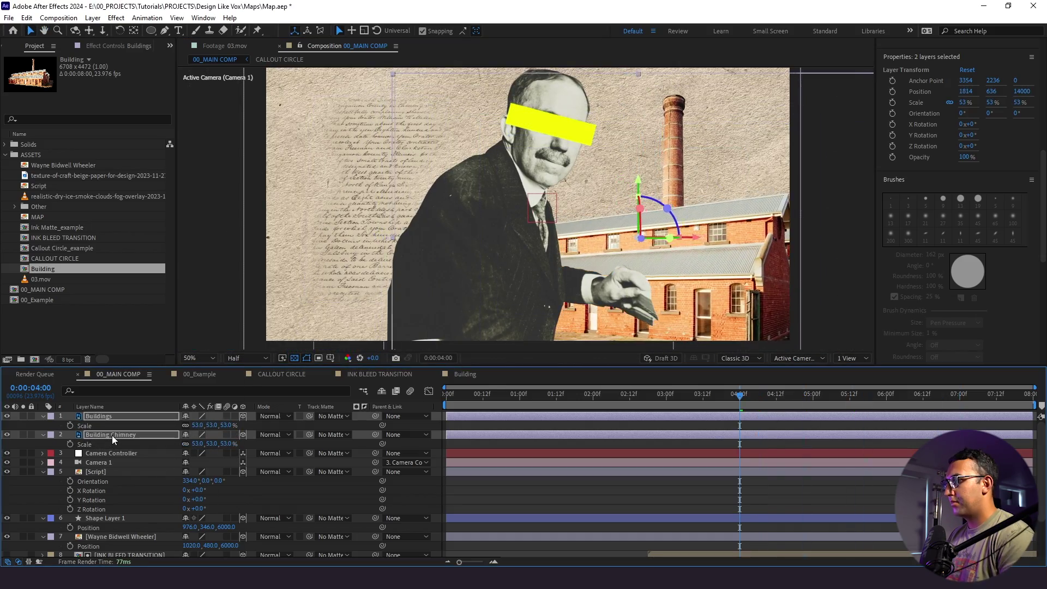
Step: Play the transition from about 0:00:02:00 to examine the buildings behind the portrait
key(Page_Up)
key(Page_Up)
key(Page_Up)
key(Page_Up)
key(Page_Up)
key(Page_Up)
key(Page_Up)
key(Page_Up)
key(shift+slash)
click(596, 396)
key(space)
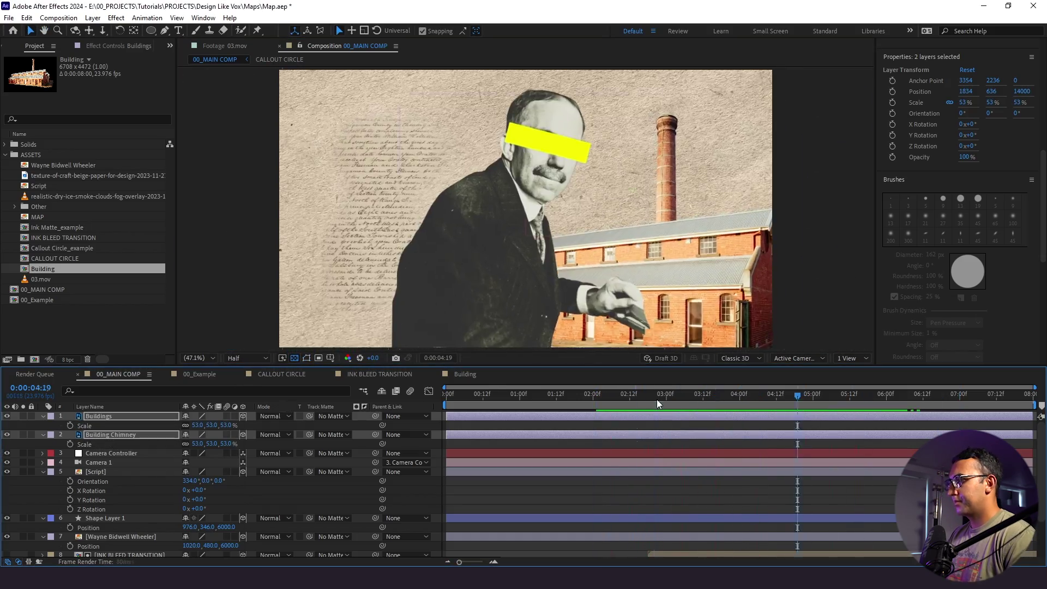
Step: Push the Script layer back to Position -422.4, 331.3, 19000 and scale it up to 87%
click(141, 472)
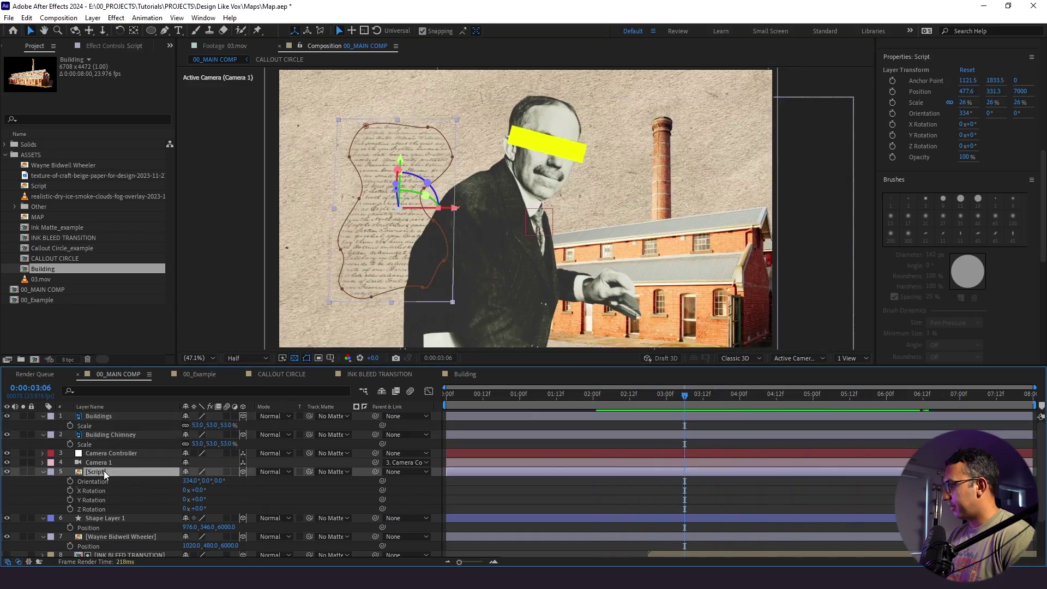
key(s)
Step: Play and scrub the scene from about 0:00:03:05 to examine the parallax between the handwriting, portrait and buildings
click(681, 406)
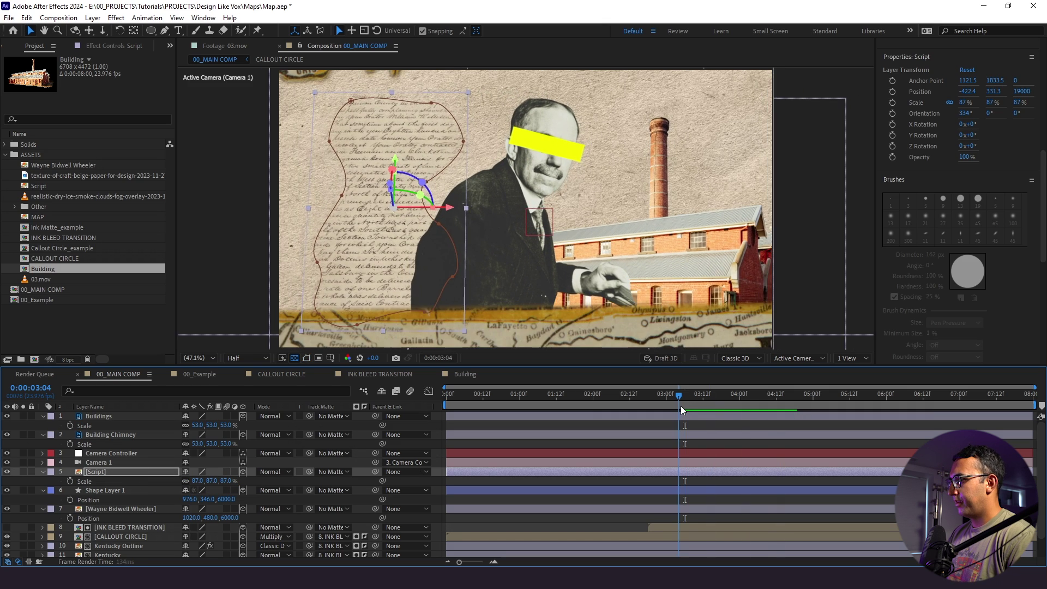
key(space)
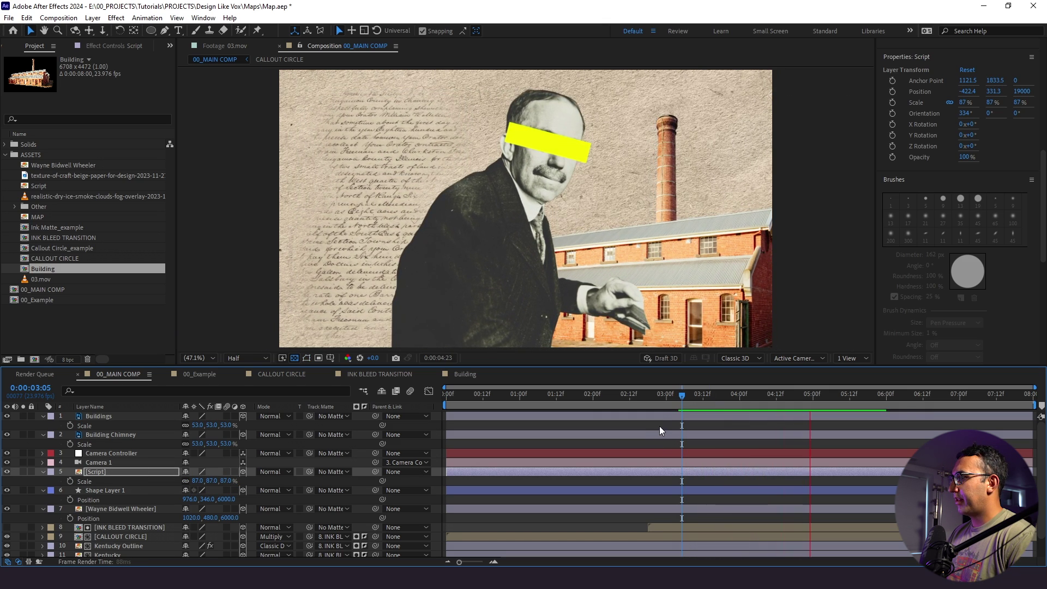
key(space)
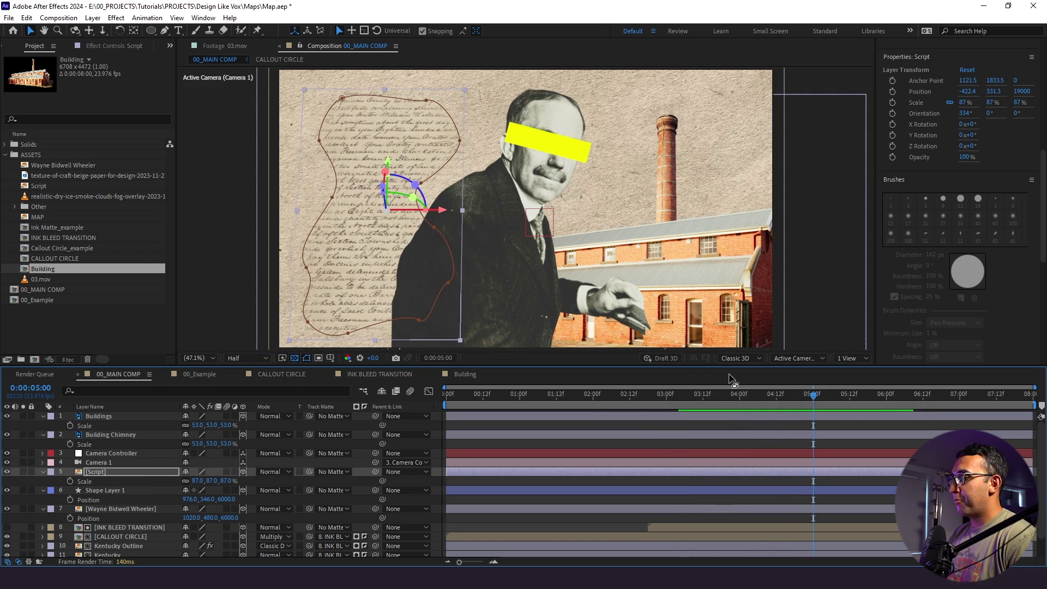
drag(753, 396, 865, 373)
key(Page_Down)
key(Page_Down)
key(Page_Down)
key(Page_Down)
key(Page_Down)
key(Page_Down)
key(Page_Down)
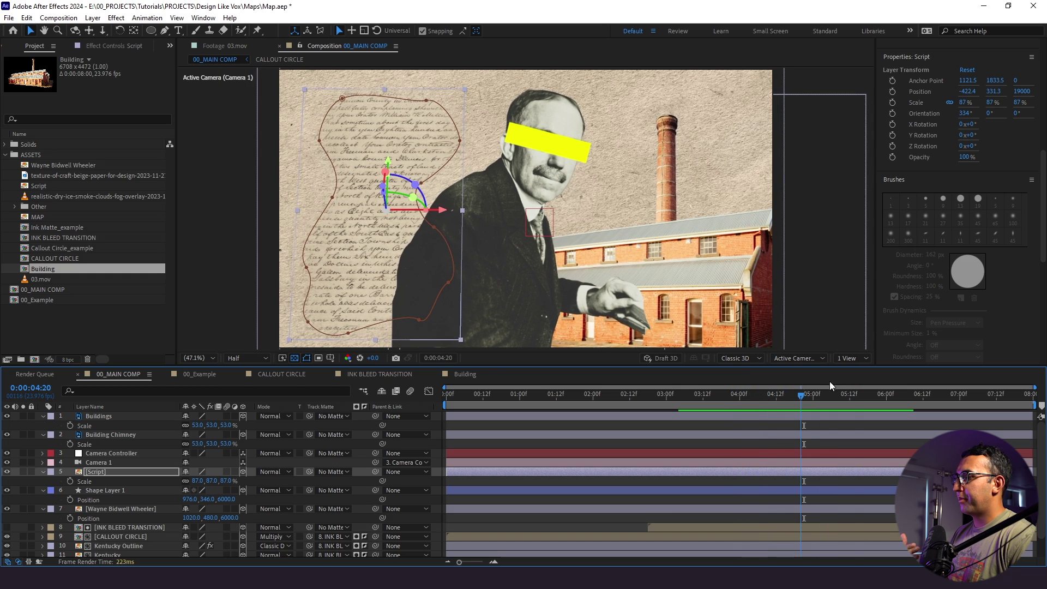
drag(770, 396, 715, 400)
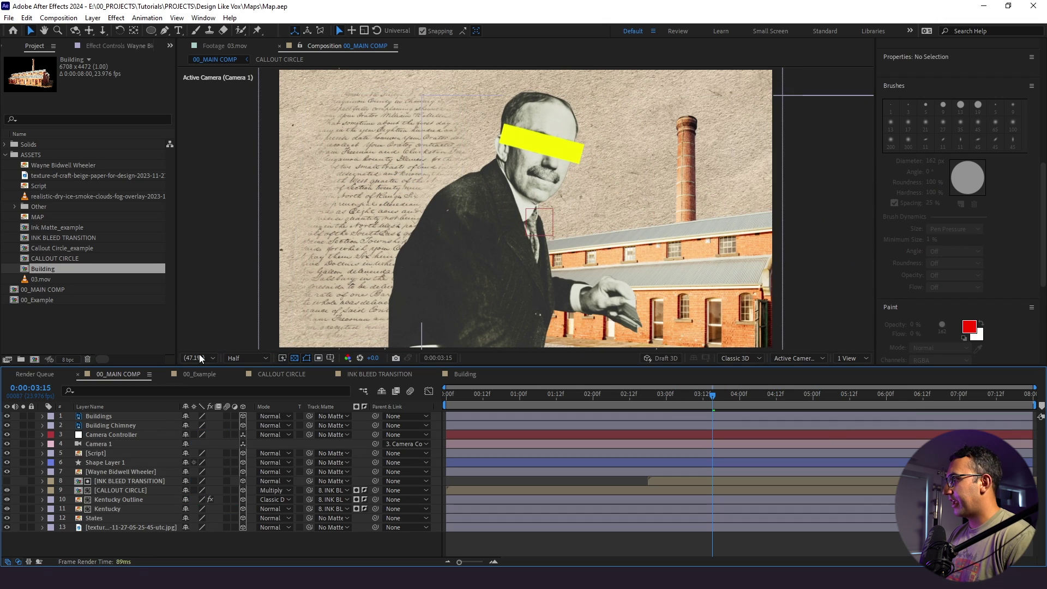
Step: Add the three-line text "wayne bidwell wheeler" beside the portrait's head in Didoni URW D at 60 px with 66 px leading
click(178, 31)
click(609, 153)
text(wayne)
key(Return)
text(bidwell)
key(Return)
text(wheeler)
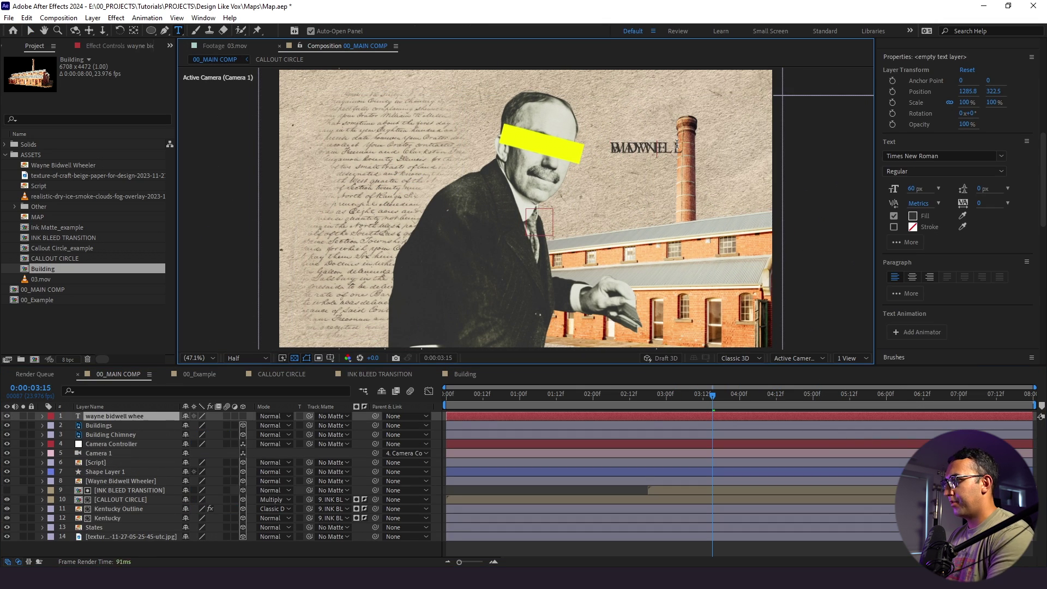
double_click(122, 419)
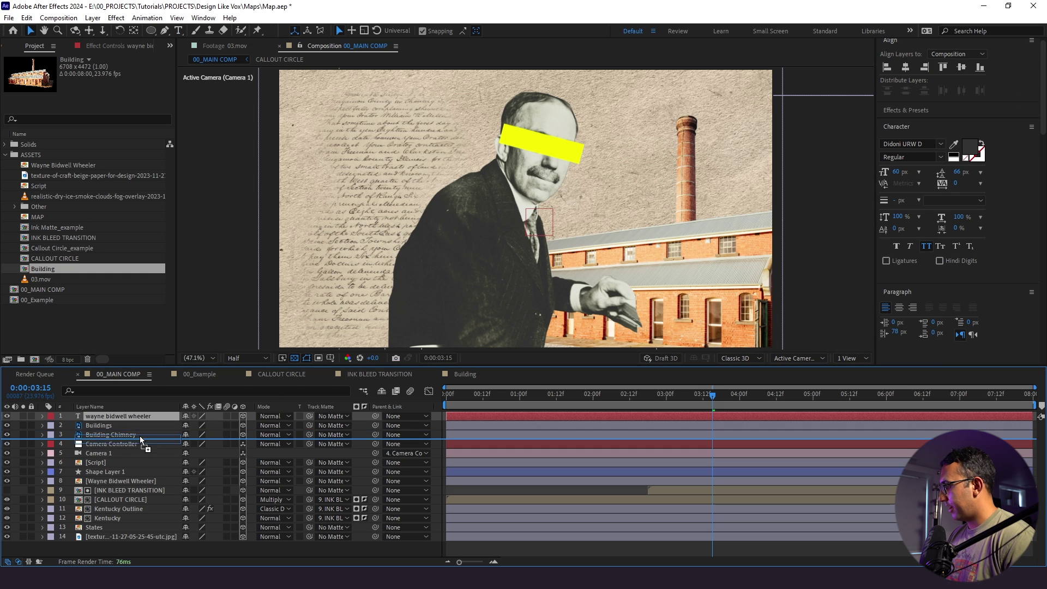
Step: Move the 3D name text layer below Building Chimney, scale it to 202%, tilt it between the portrait and chimney, and save the project
drag(123, 416, 215, 443)
key(r)
key(s)
scroll(591, 250, up, 3)
key(shift+Up)
key(shift+Up)
key(shift+Up)
key(shift+Up)
key(shift+Up)
key(shift+Up)
drag(642, 224, 622, 224)
key(shift+slash)
click(495, 410)
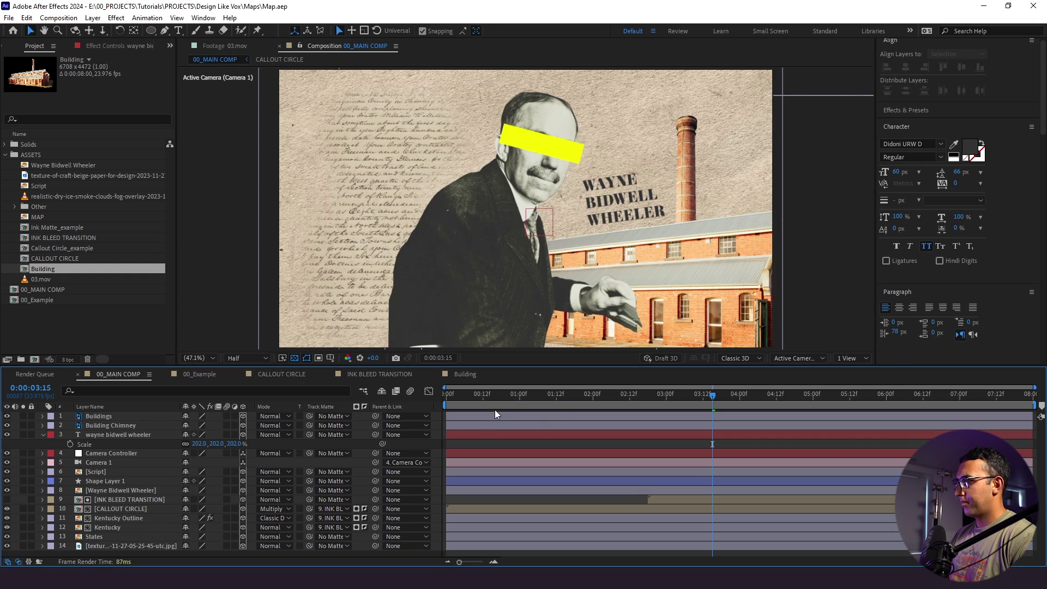
key(ctrl+s)
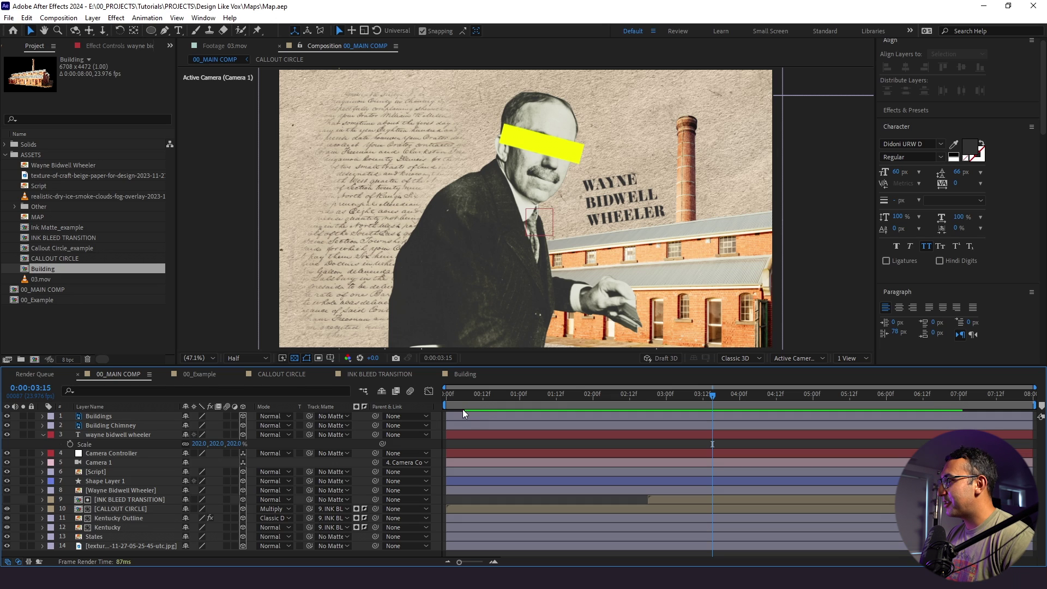
Step: Keyframe Mask Expansion on the Script layer's mask at 0:00:03:03 and 0:00:04:03
click(108, 471)
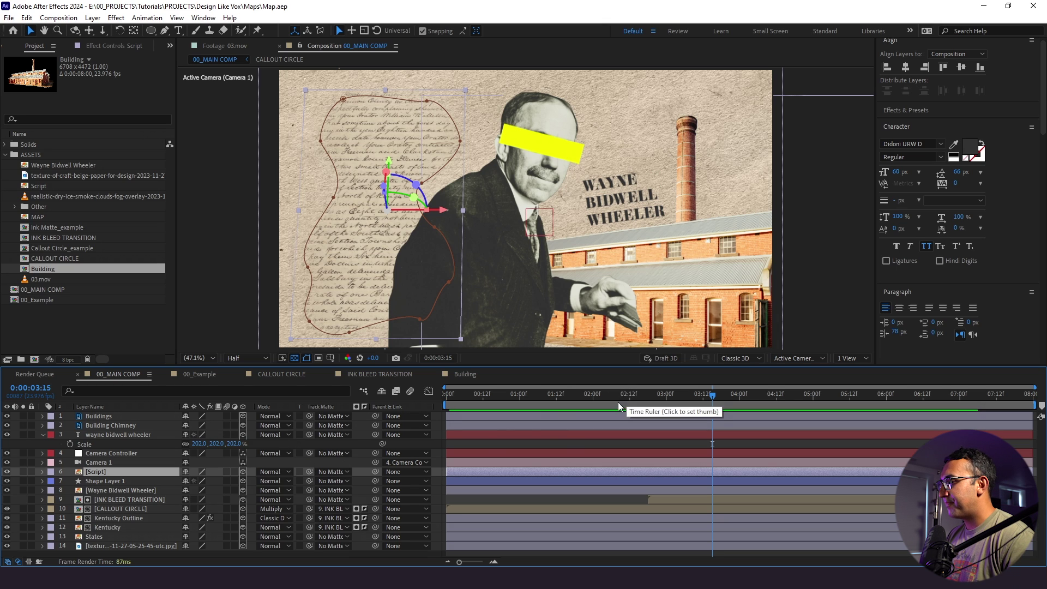
drag(600, 391, 677, 396)
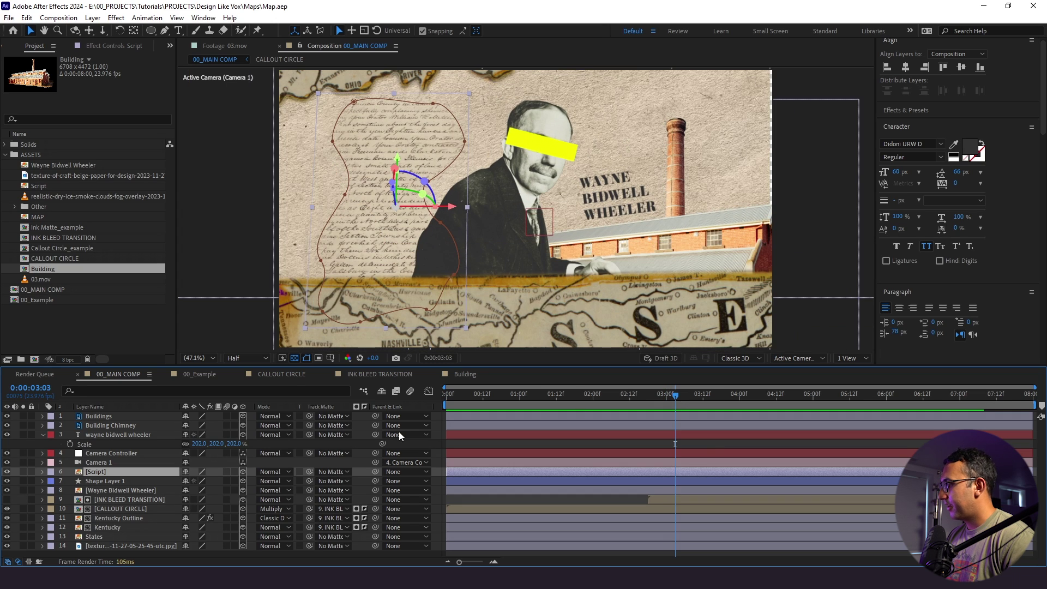
key(m)
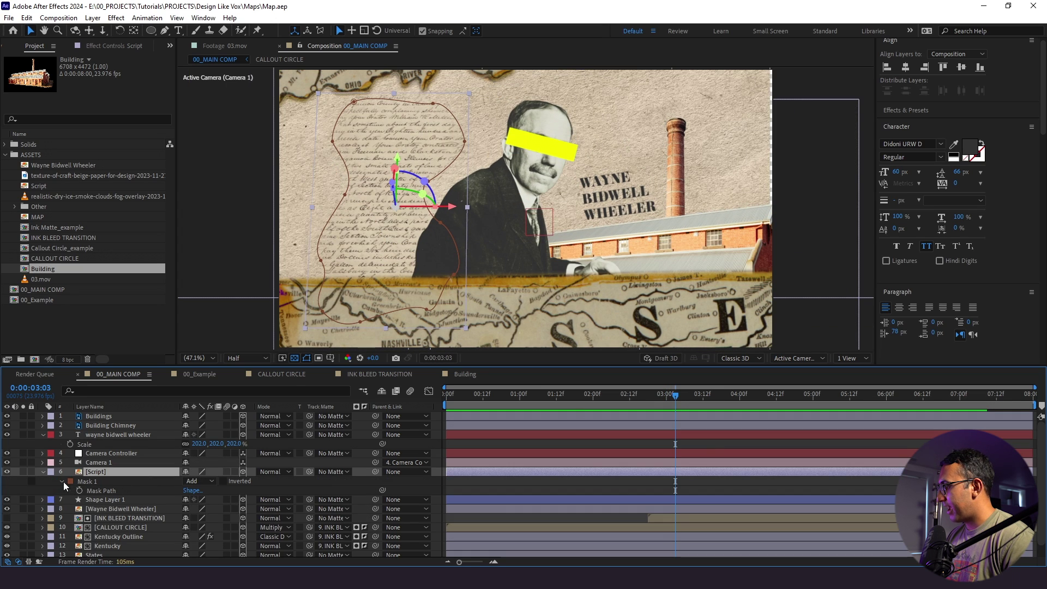
click(61, 481)
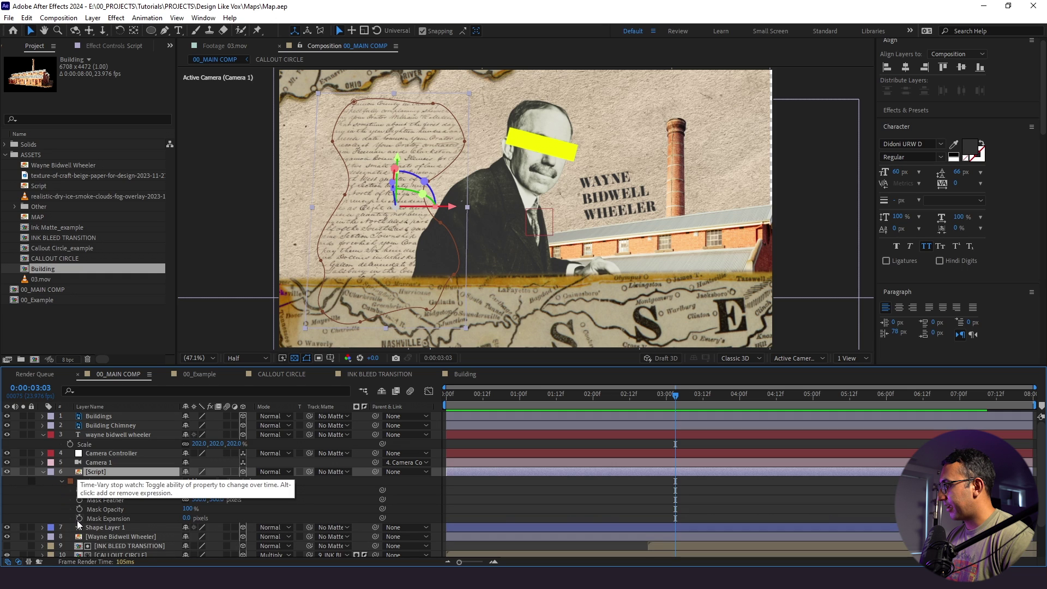
click(79, 519)
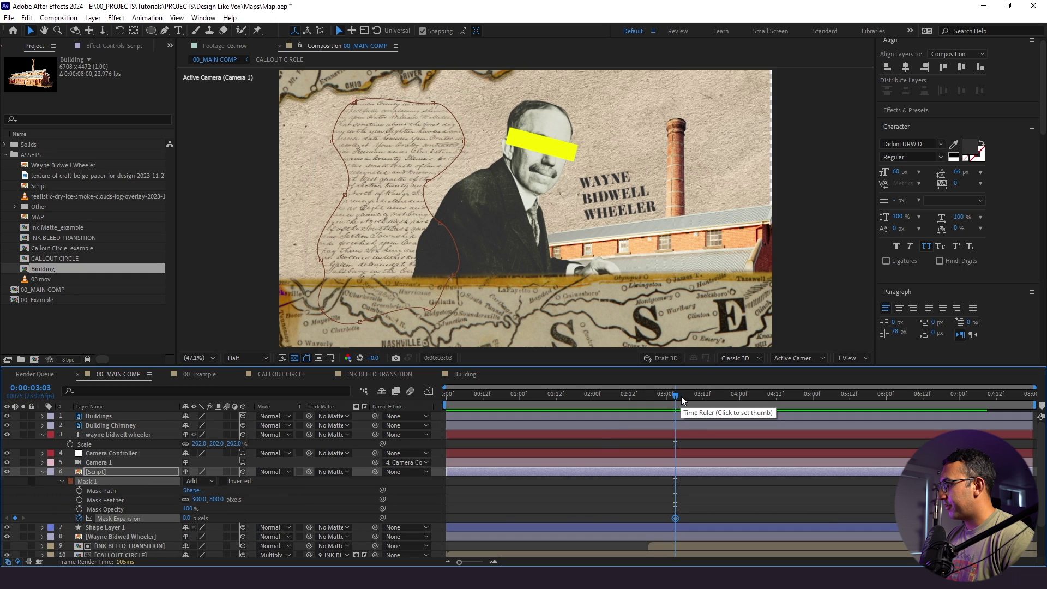
drag(685, 397, 749, 398)
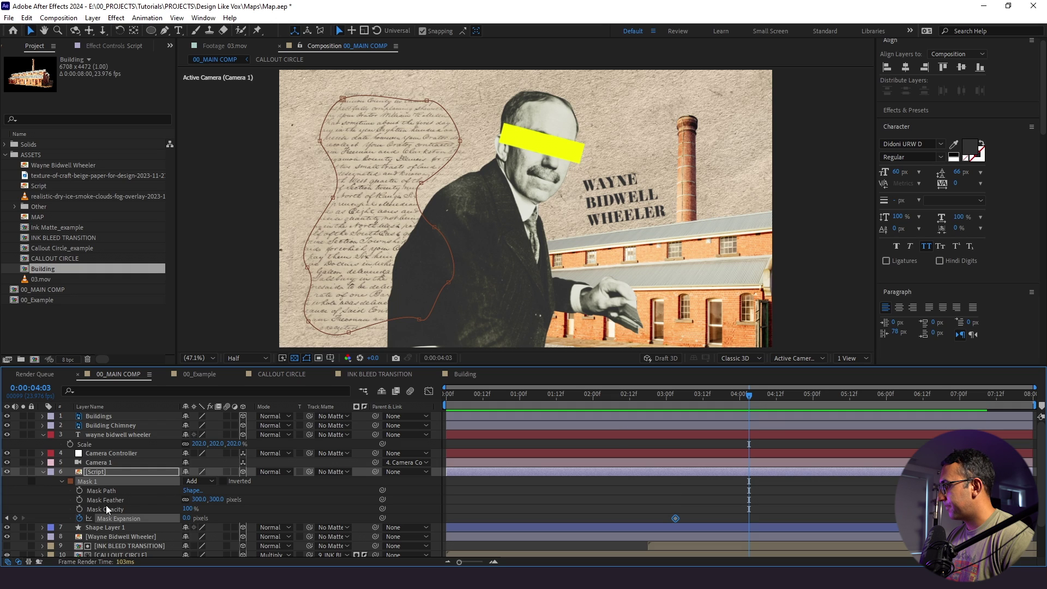
click(7, 518)
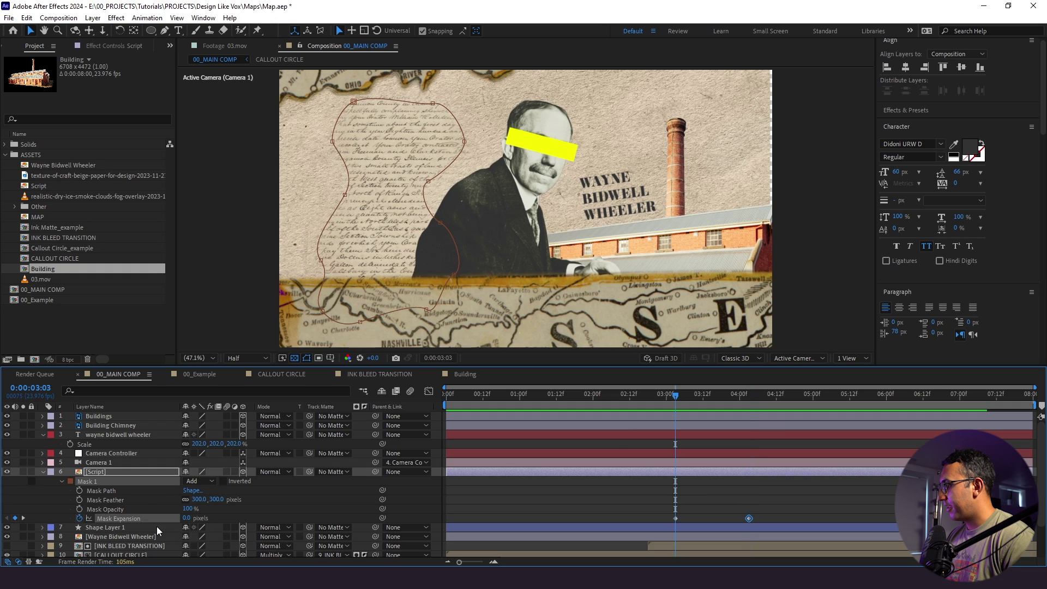
Step: Set the Script mask's expansion at 0:00:03:03 to -714 pixels, Easy Ease both keyframes and preview the handwriting reveal
mouse_move(187, 518)
mouse_down()
mouse_move(65, 518)
mouse_move(185, 520)
mouse_up()
drag(772, 485, 640, 515)
key(F9)
click(758, 493)
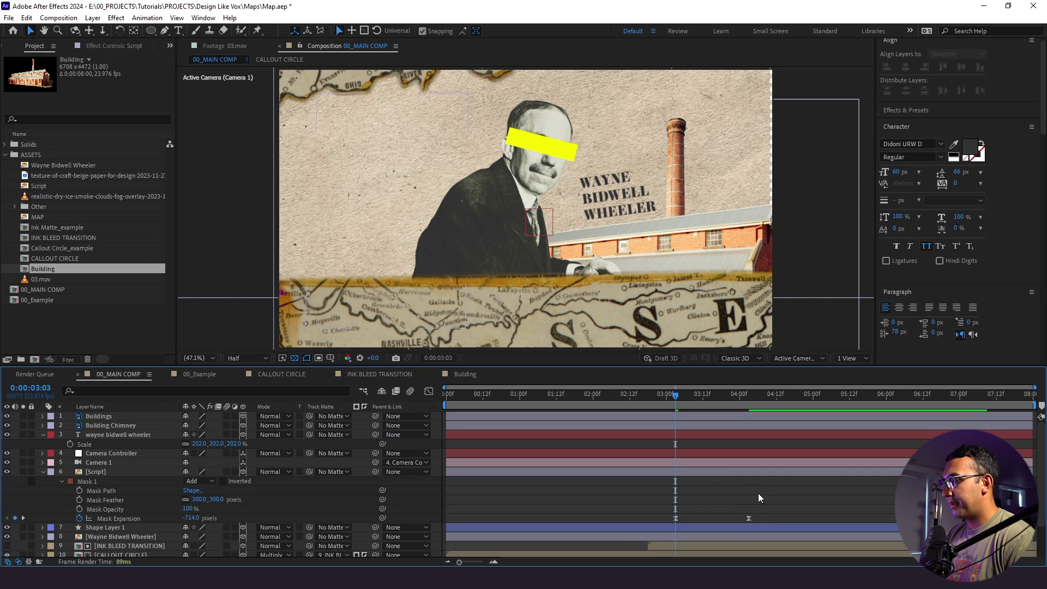
key(space)
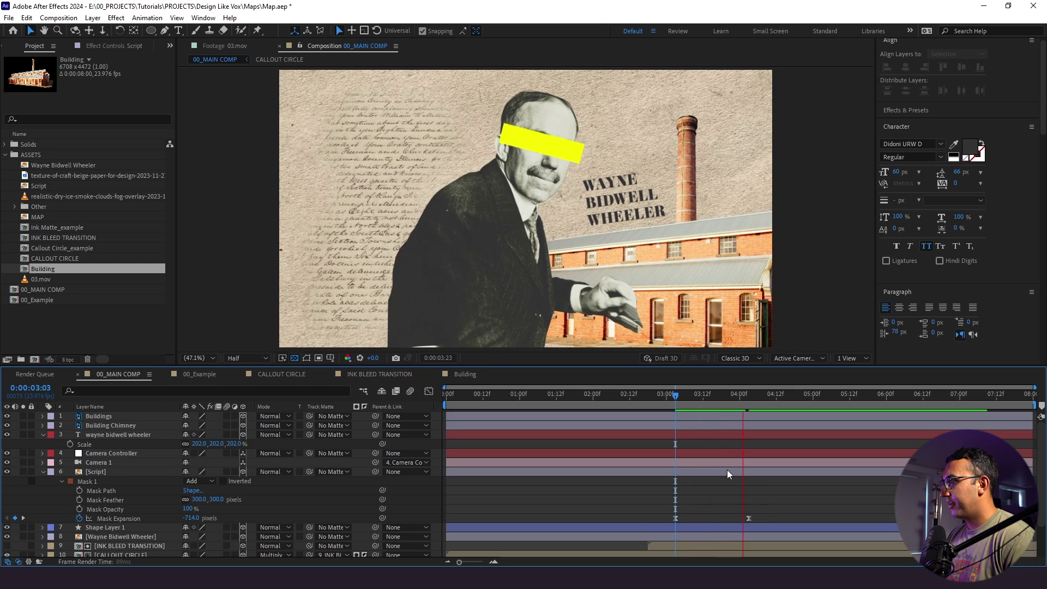
key(space)
click(680, 398)
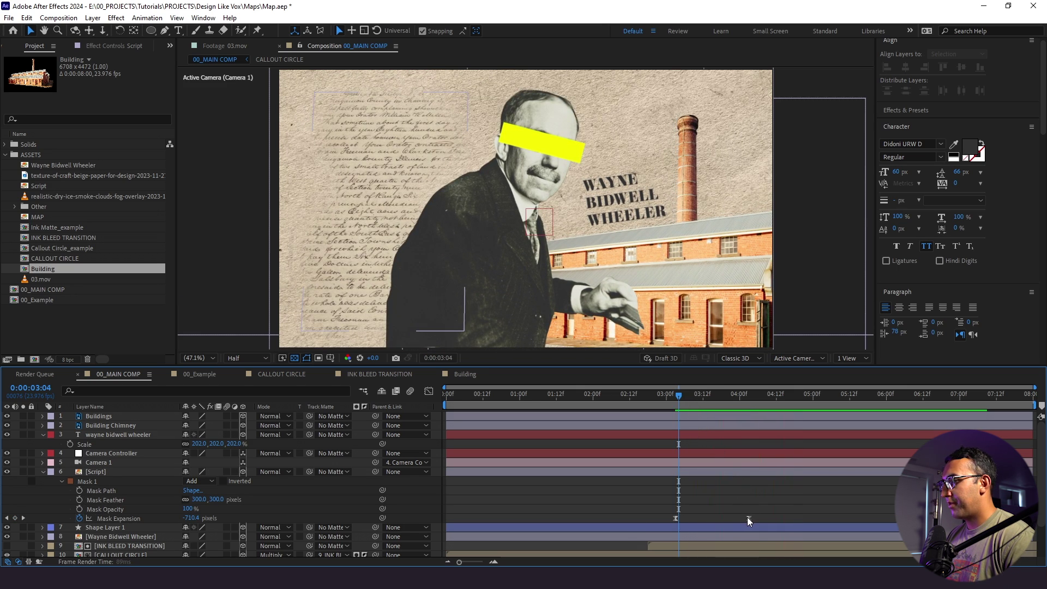
Step: Slow the handwriting reveal by moving its ending Mask Expansion keyframe to about 0:00:05:09, preview it and save the project
drag(748, 518, 841, 518)
click(741, 482)
click(664, 398)
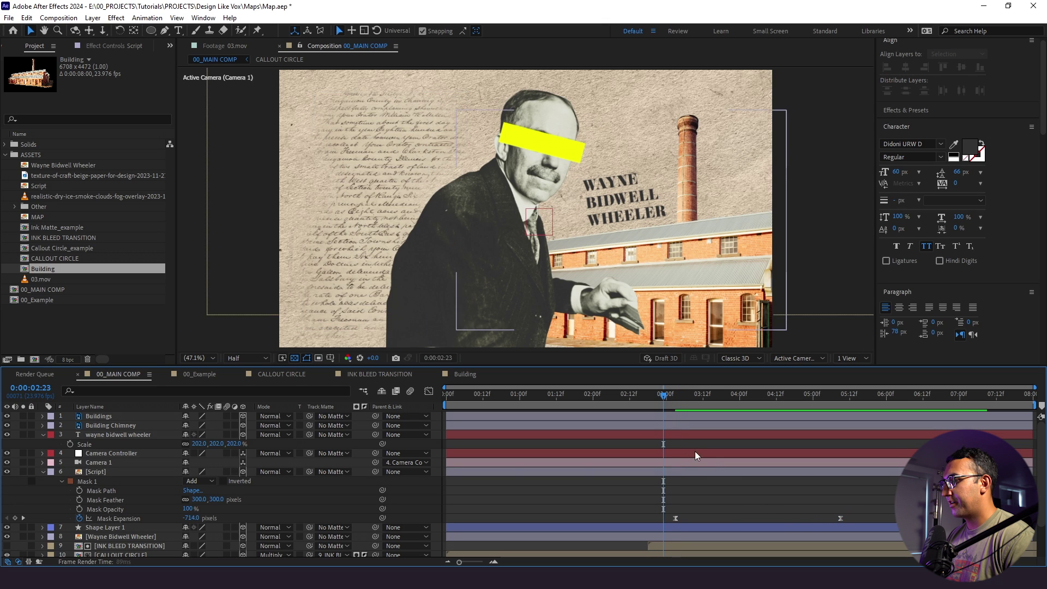
key(space)
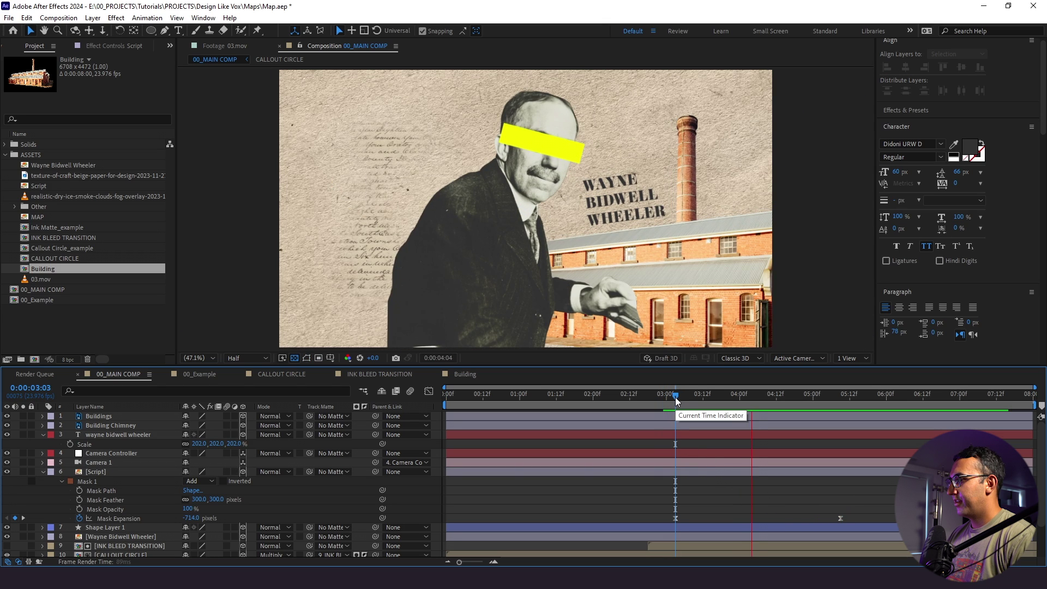
key(space)
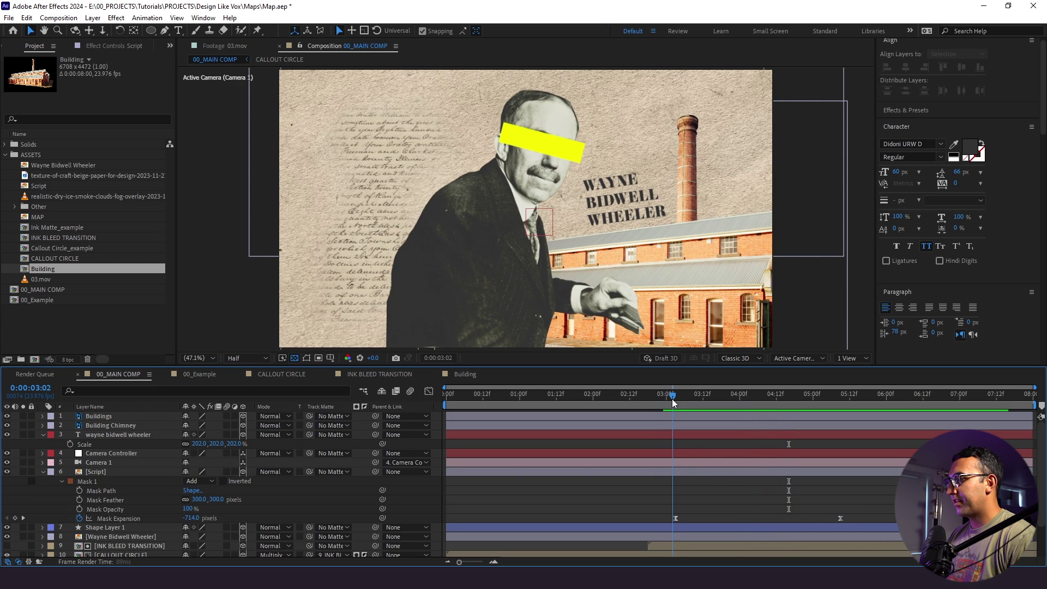
click(672, 398)
click(675, 403)
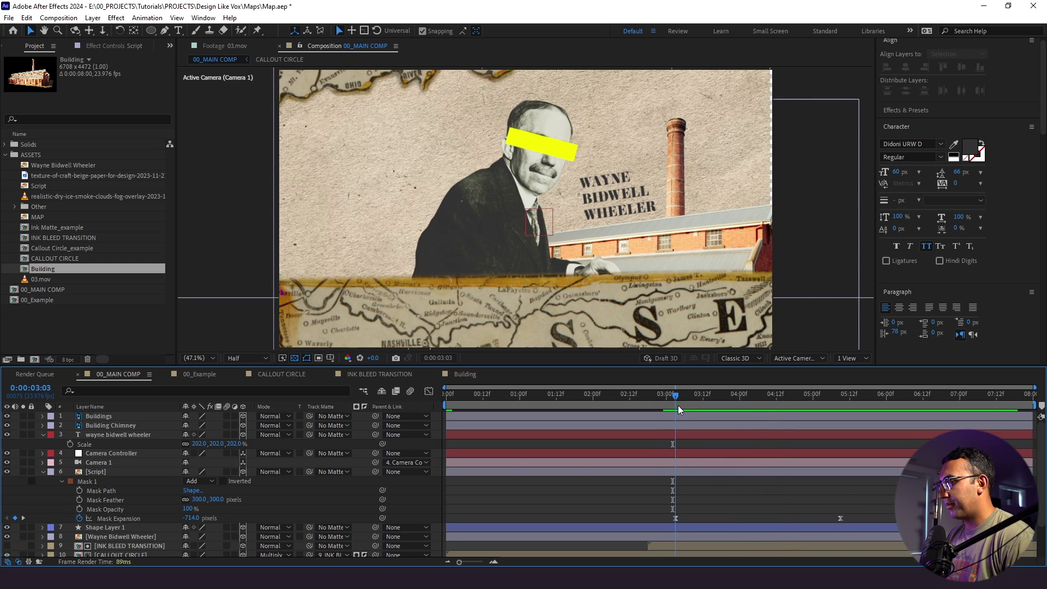
key(ctrl+s)
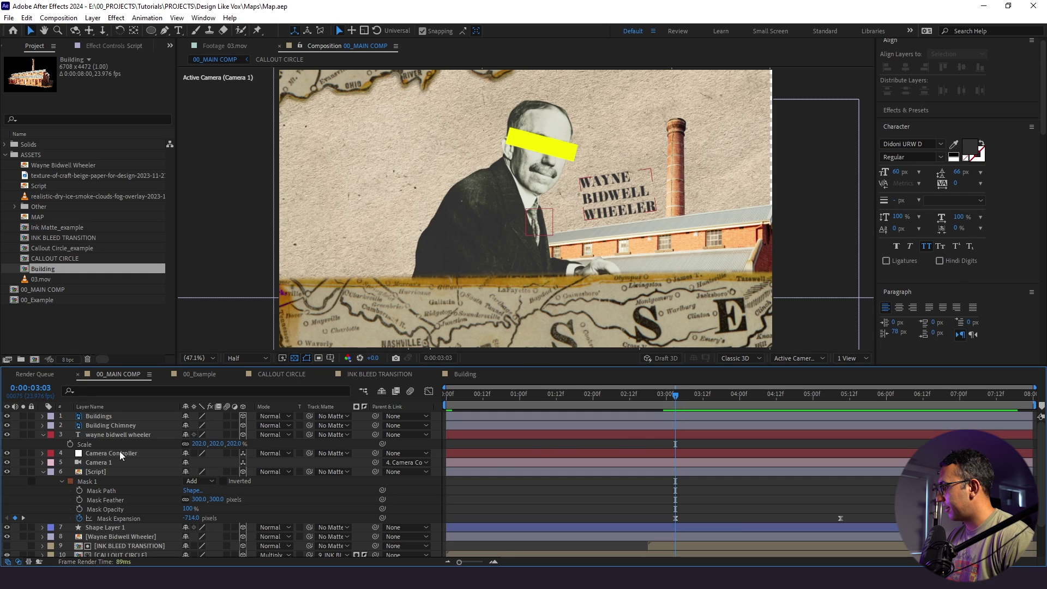
Step: Collapse all layer properties and add Position keyframes at 0:00:03:03 to the Buildings and Building Chimney layers
key(ctrl+a)
click(42, 436)
key(F2)
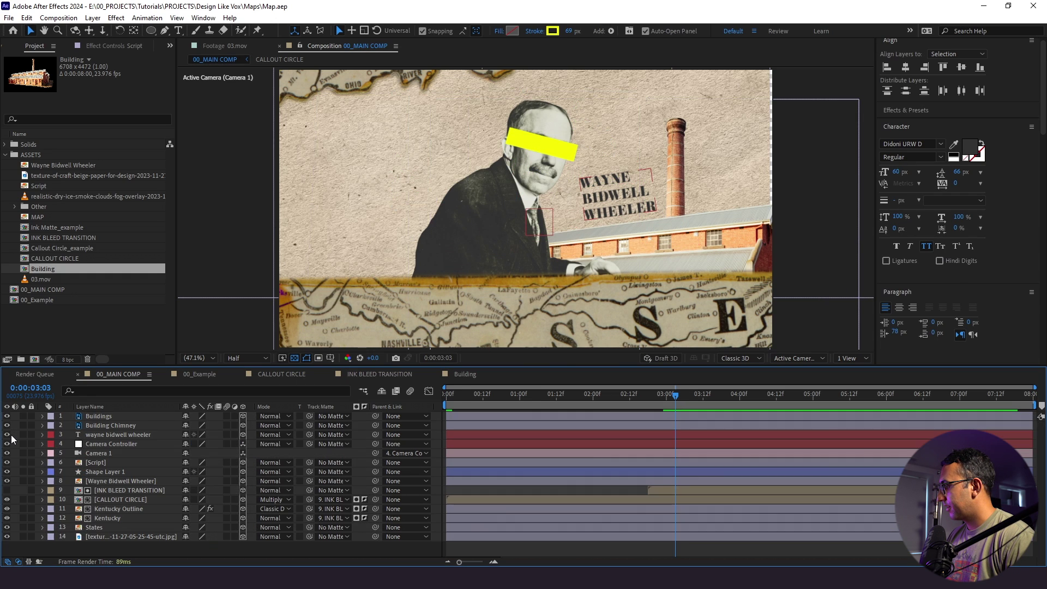
click(89, 416)
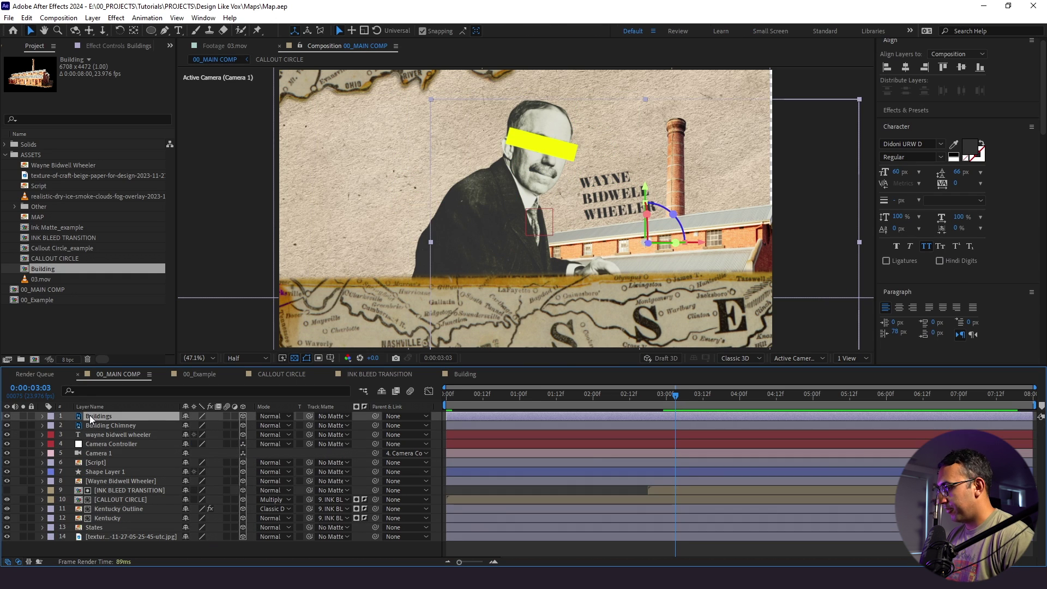
key(p)
click(70, 425)
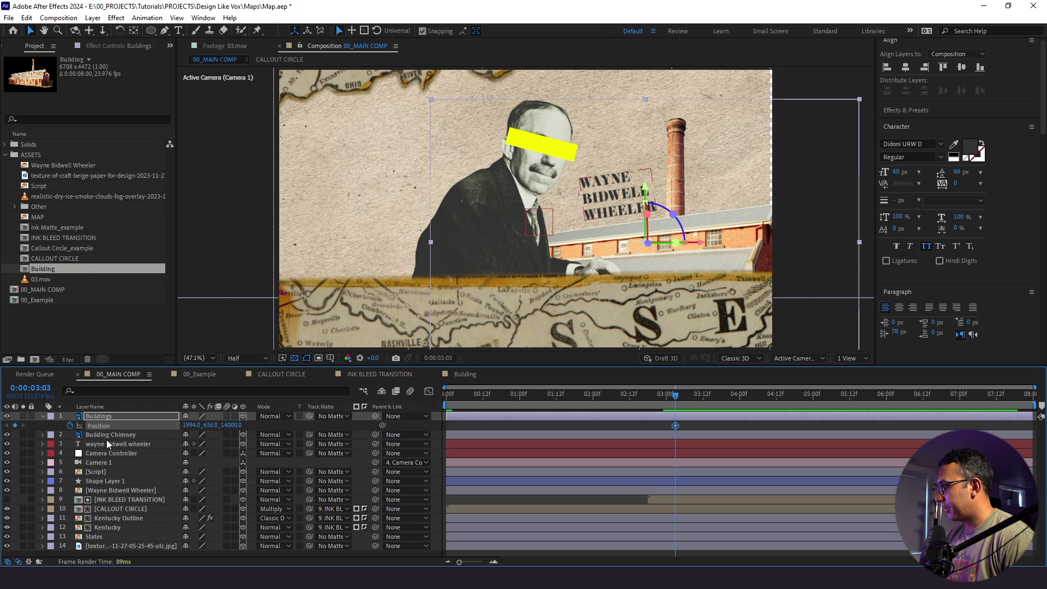
click(107, 441)
click(106, 435)
key(p)
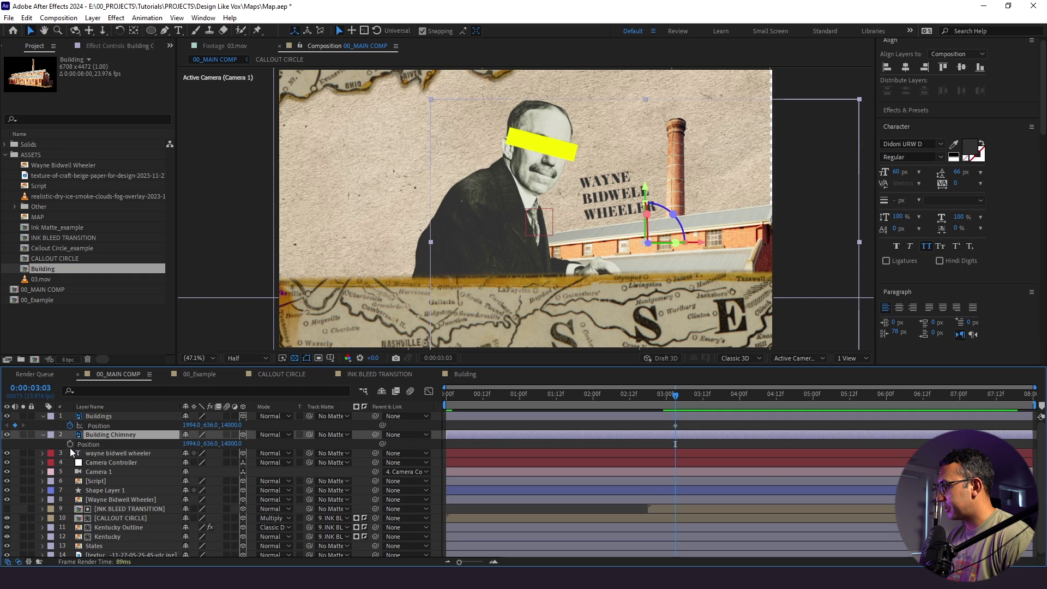
Step: Hold the Buildings and Building Chimney positions with Position keyframes at 0:00:04:04
drag(685, 396, 752, 401)
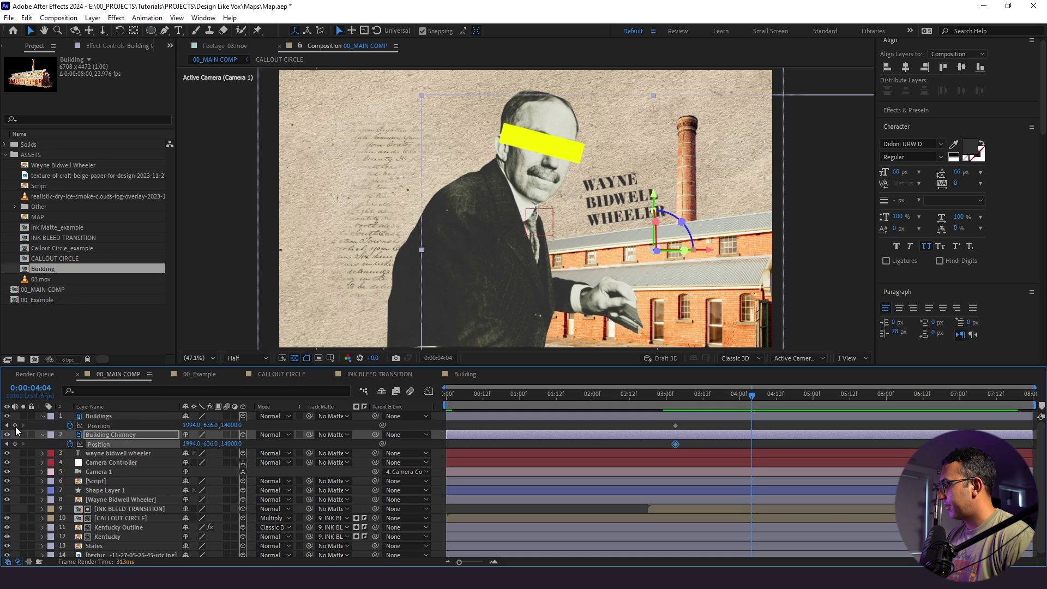
click(16, 426)
click(15, 444)
Step: Lower both building layers out of sight at their 0:00:03:03 keyframes, to Position 1994, 2456, 14000
click(7, 444)
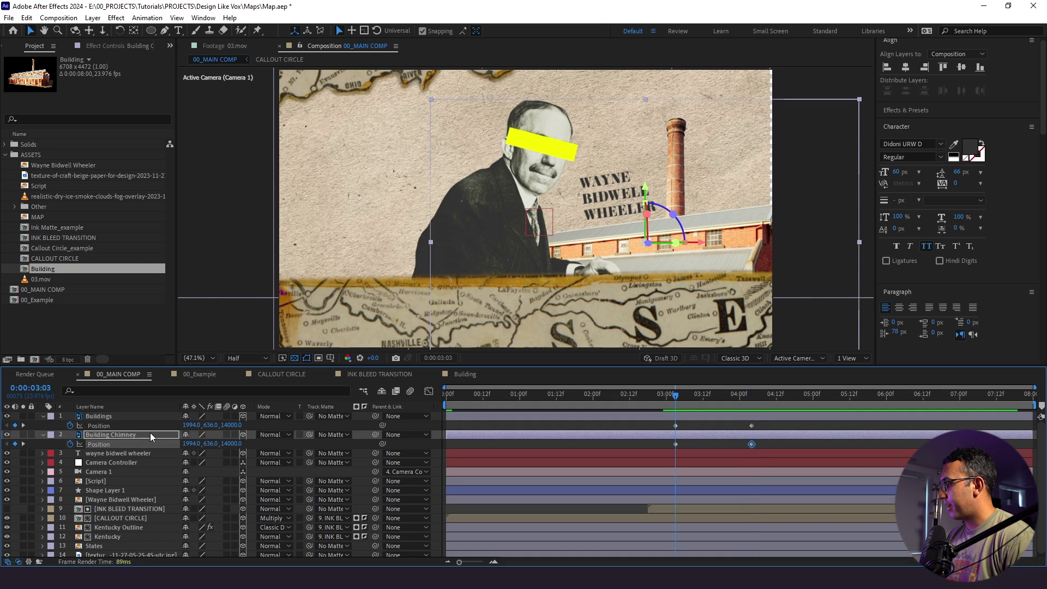
click(126, 418)
shift+click(124, 437)
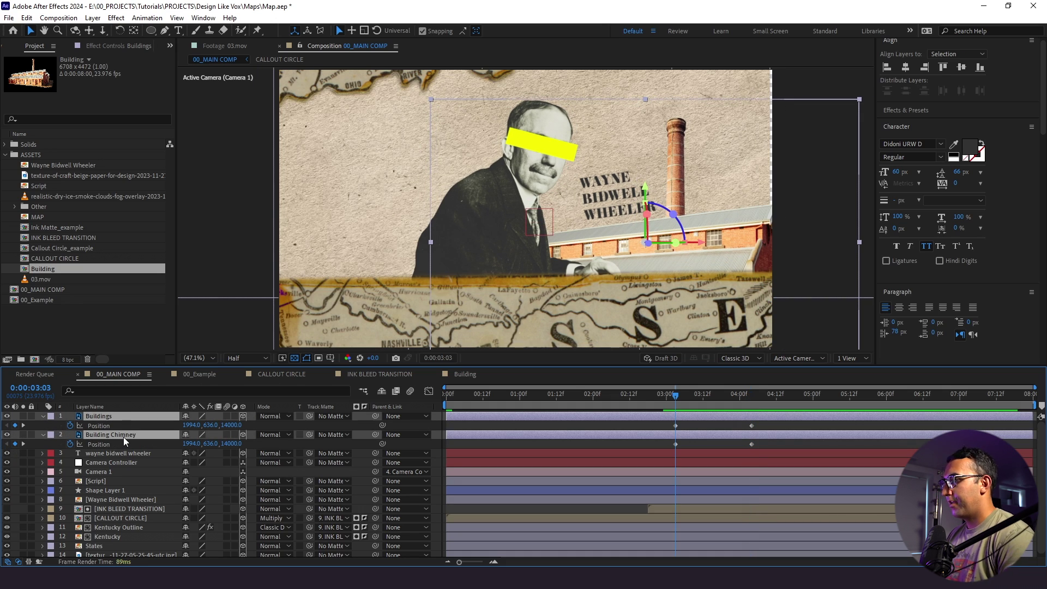
key(shift+Down)
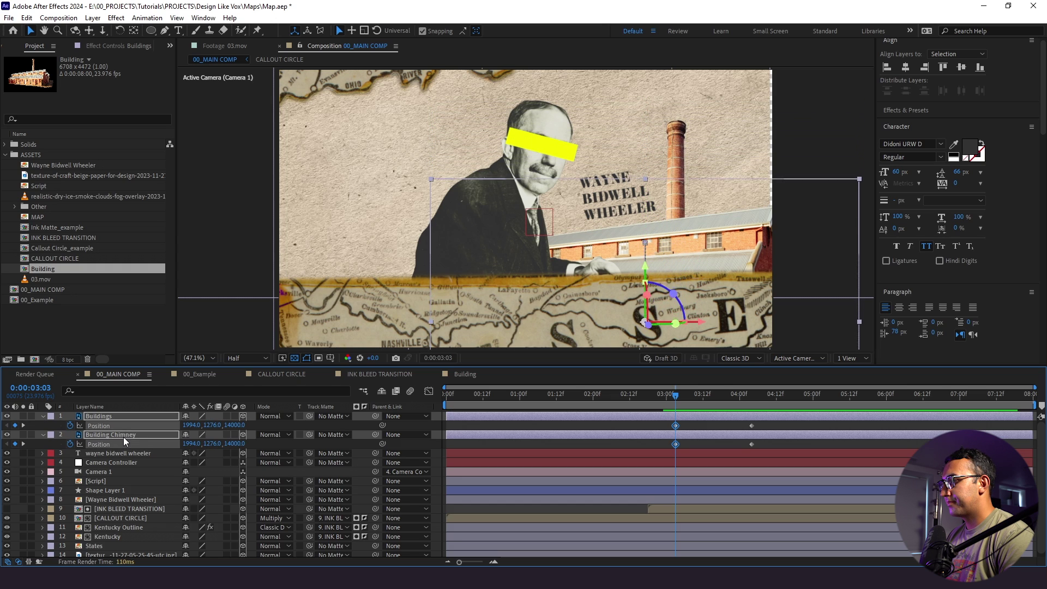
key(shift+Down)
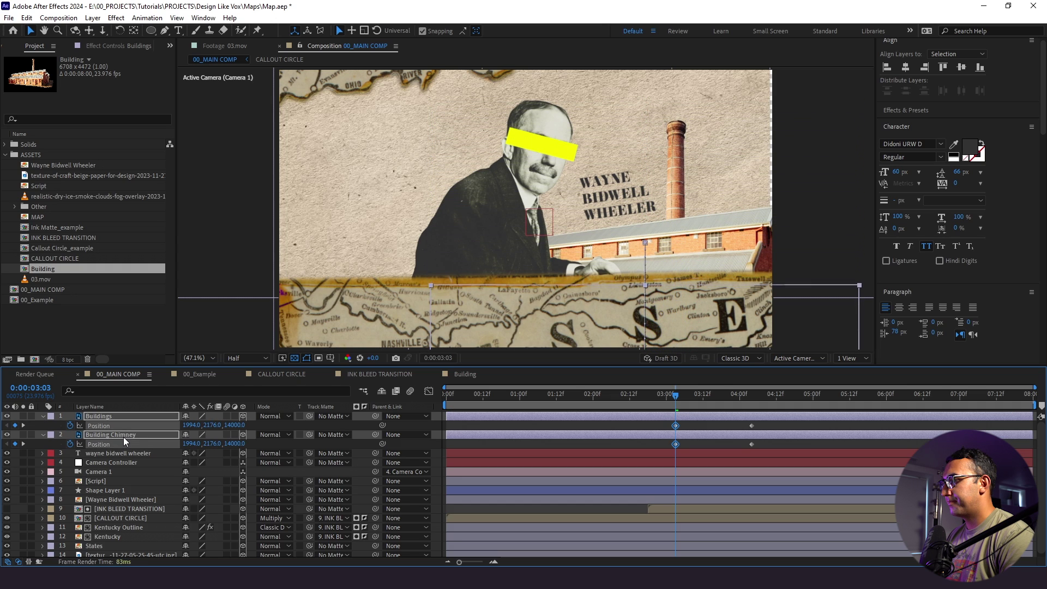
key(shift+Down)
Step: Easy Ease the Buildings layer's Position keyframes and shape the speed graph to peak early with a long slow-down
click(124, 426)
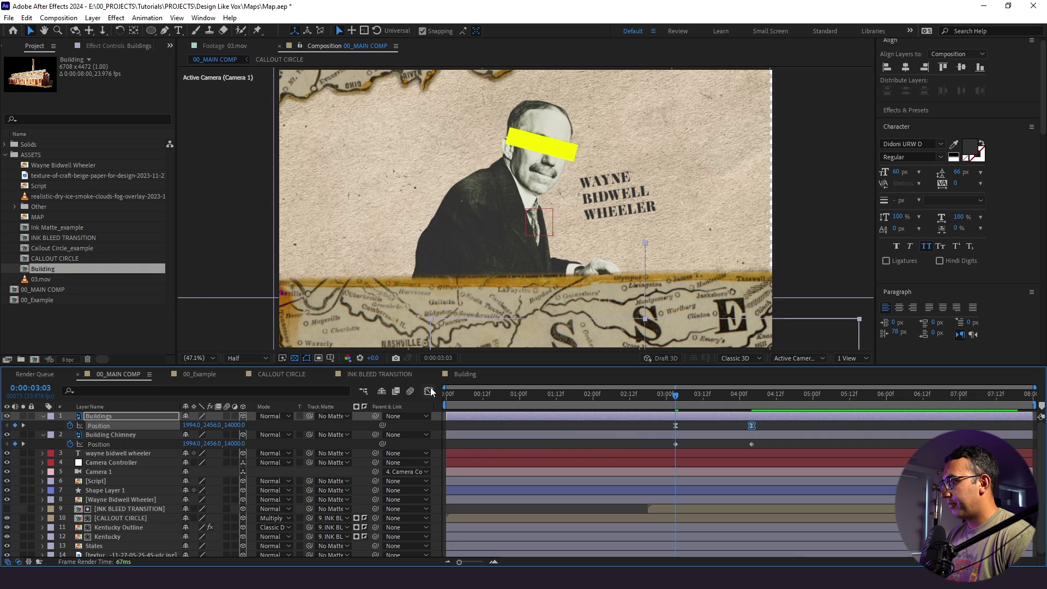
key(shift+F3)
drag(739, 533, 713, 532)
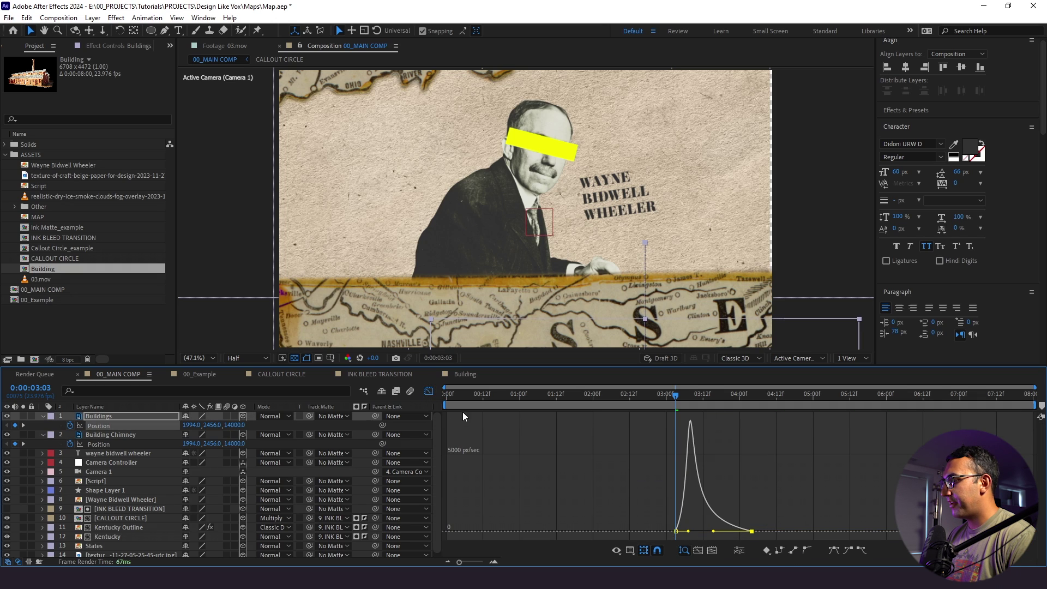
click(427, 394)
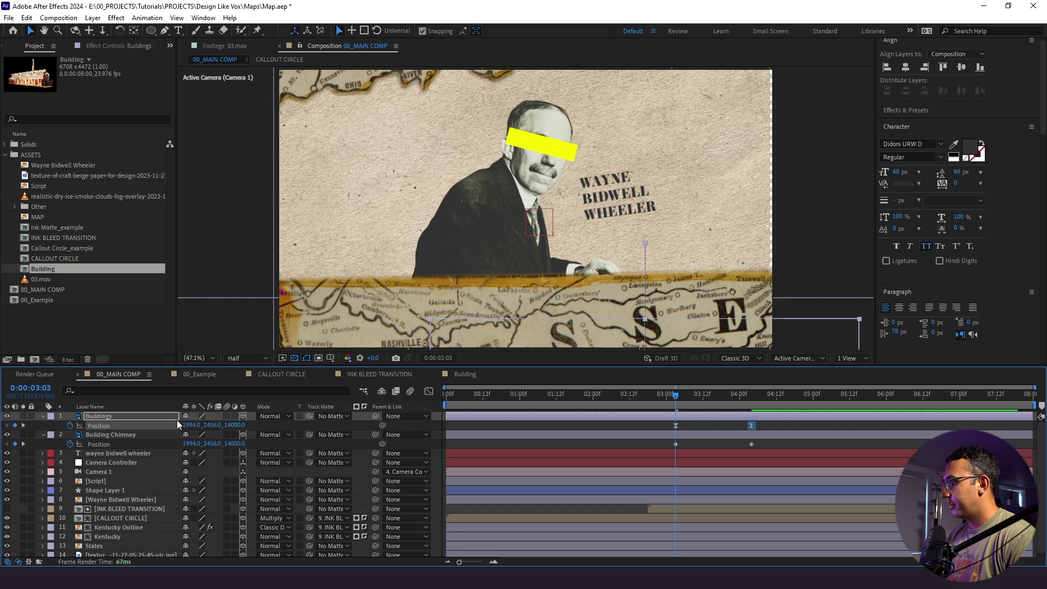
Step: Copy the Buildings Position easing with EaseCopy, paste it onto the Building Chimney keyframes and preview the rise
click(169, 45)
click(182, 56)
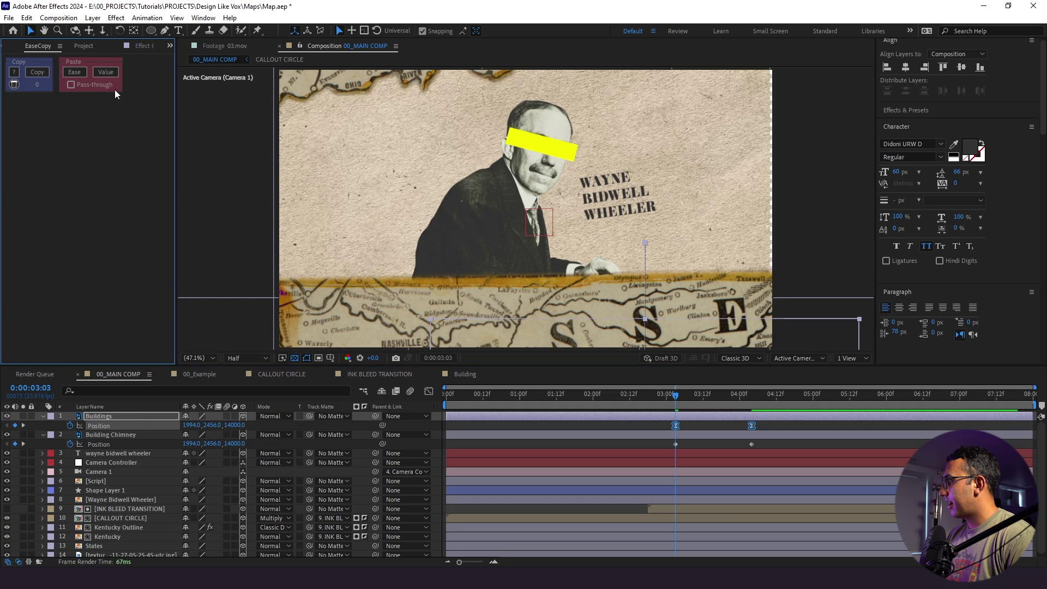
click(122, 442)
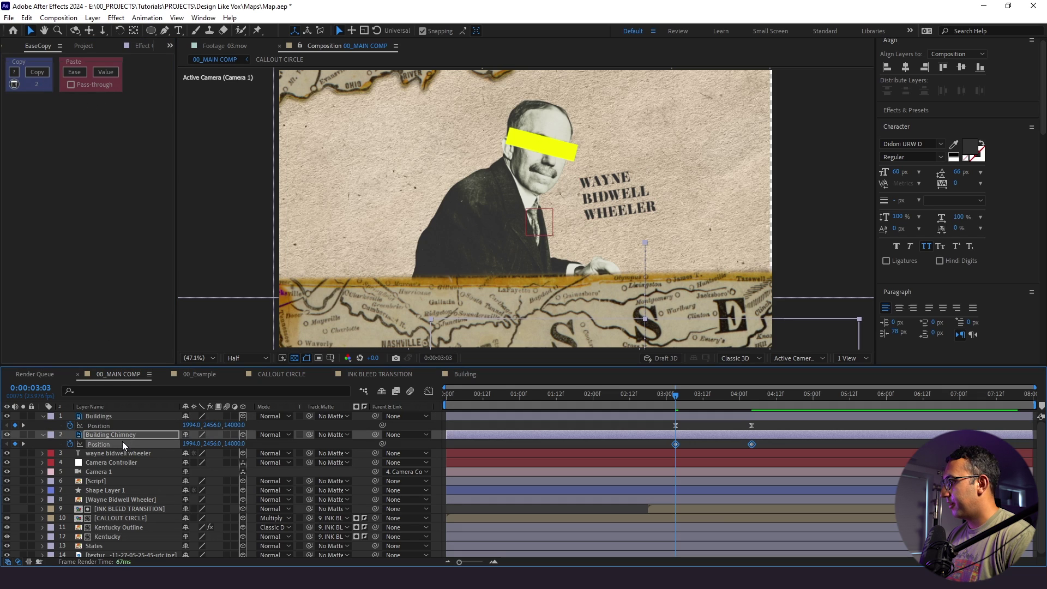
click(74, 73)
click(814, 452)
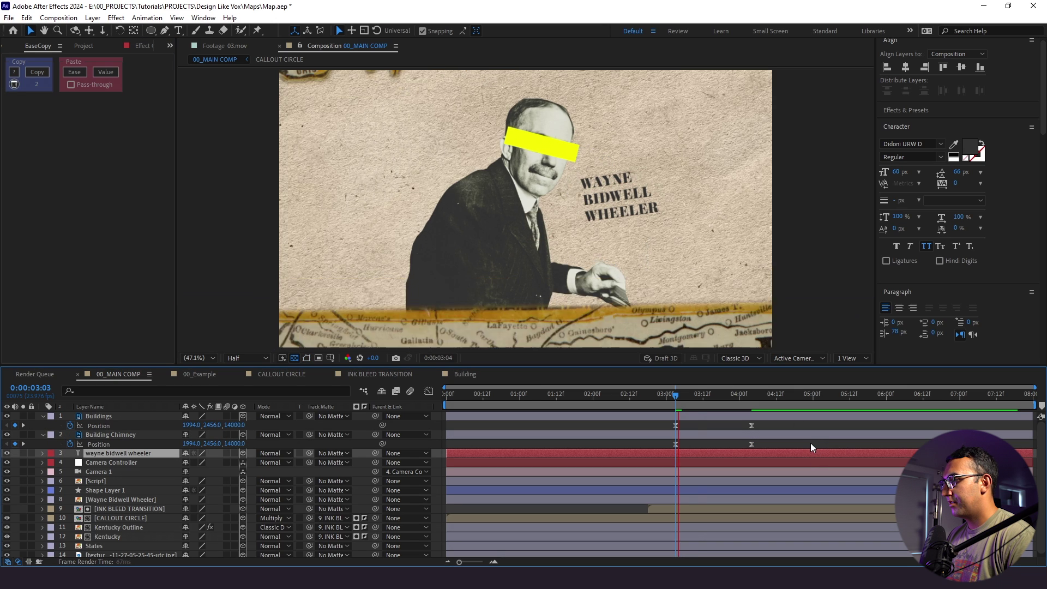
key(space)
key(space)
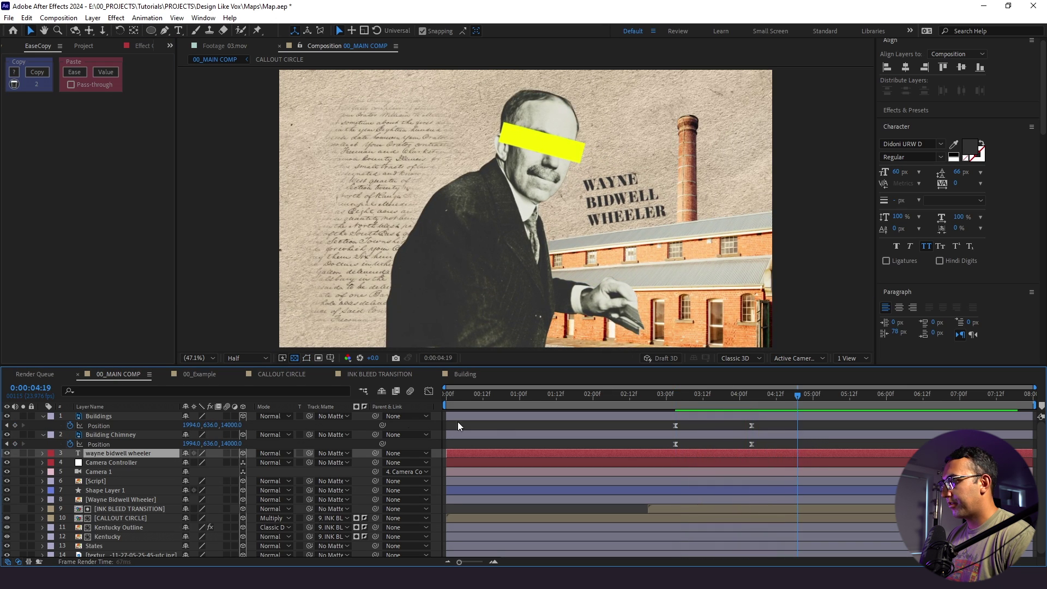
Step: Delay the Building Chimney's rise by shifting both its Position keyframes to start at about 0:00:03:16, and preview the offset
drag(786, 443, 715, 444)
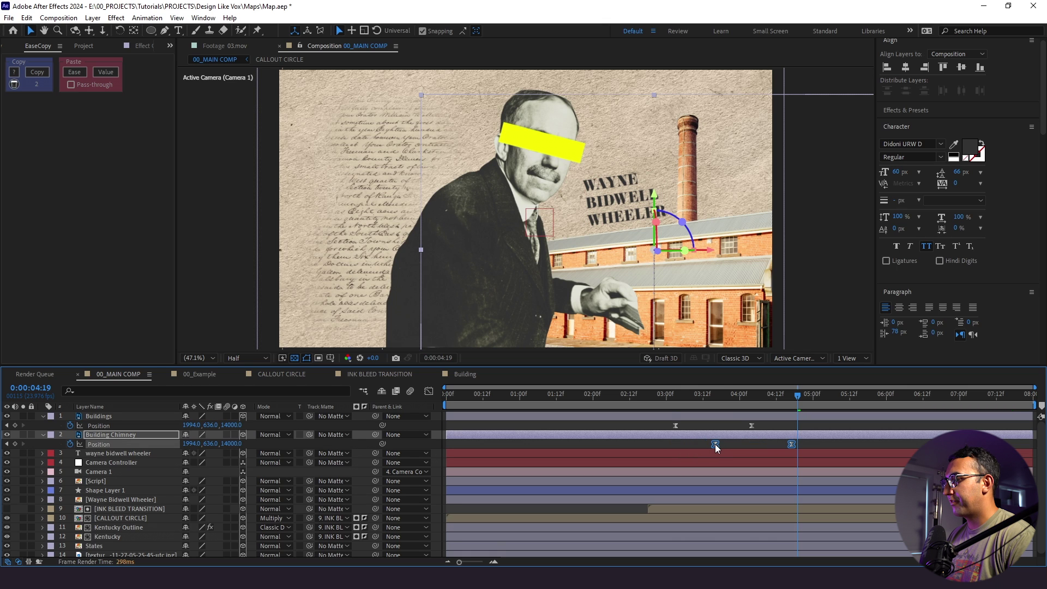
click(657, 395)
key(space)
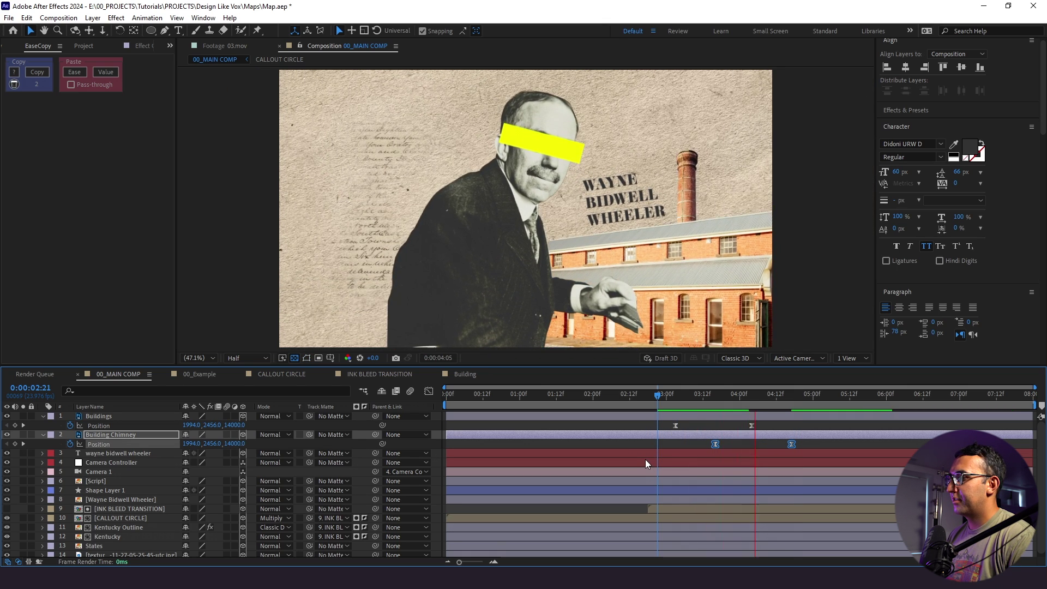
Step: Duplicate the Buildings and Building Chimney layers
click(676, 406)
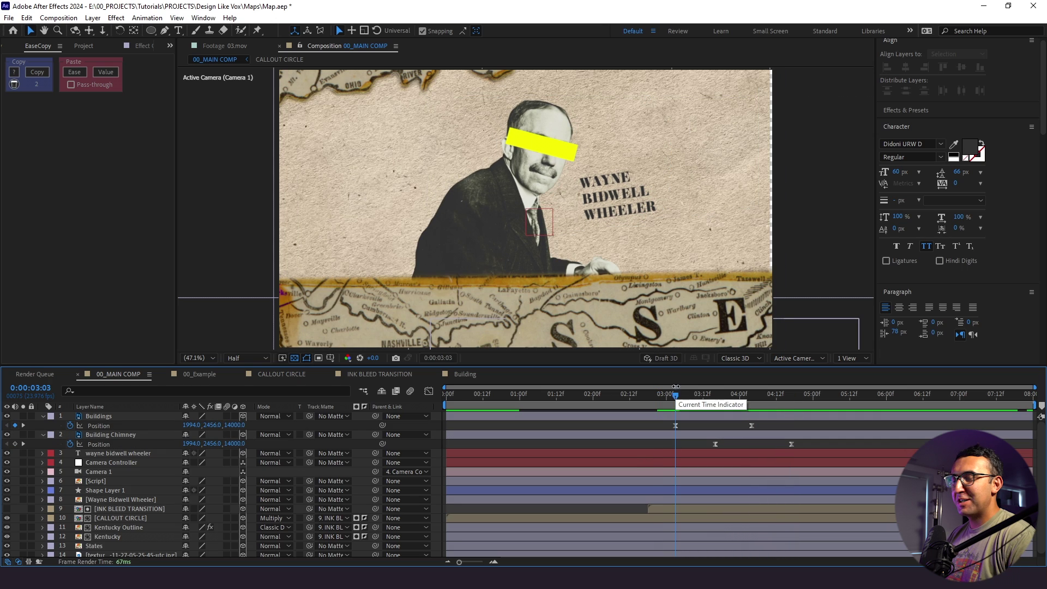
click(112, 418)
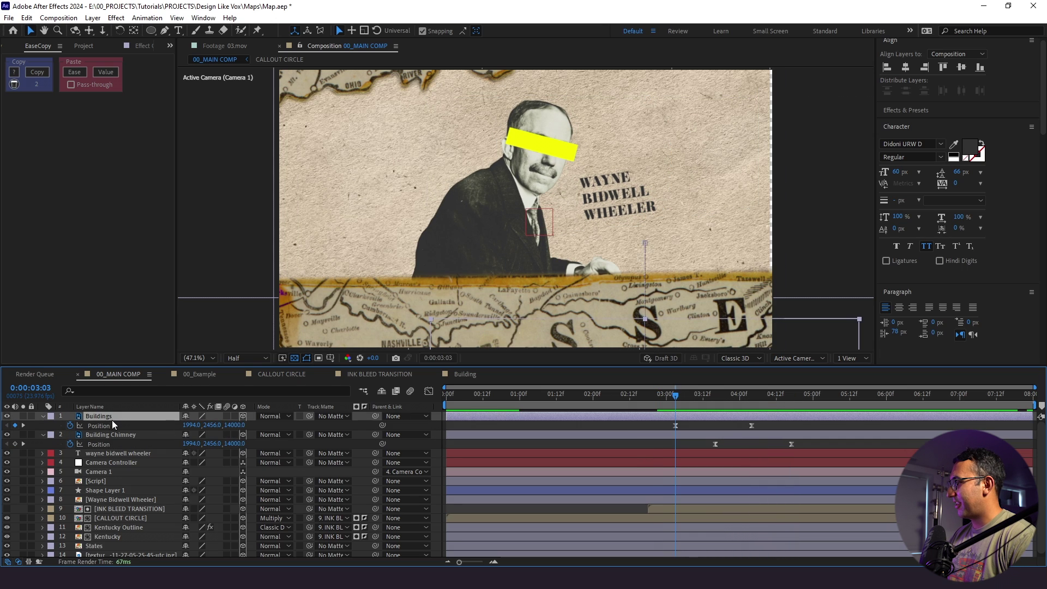
shift+click(113, 434)
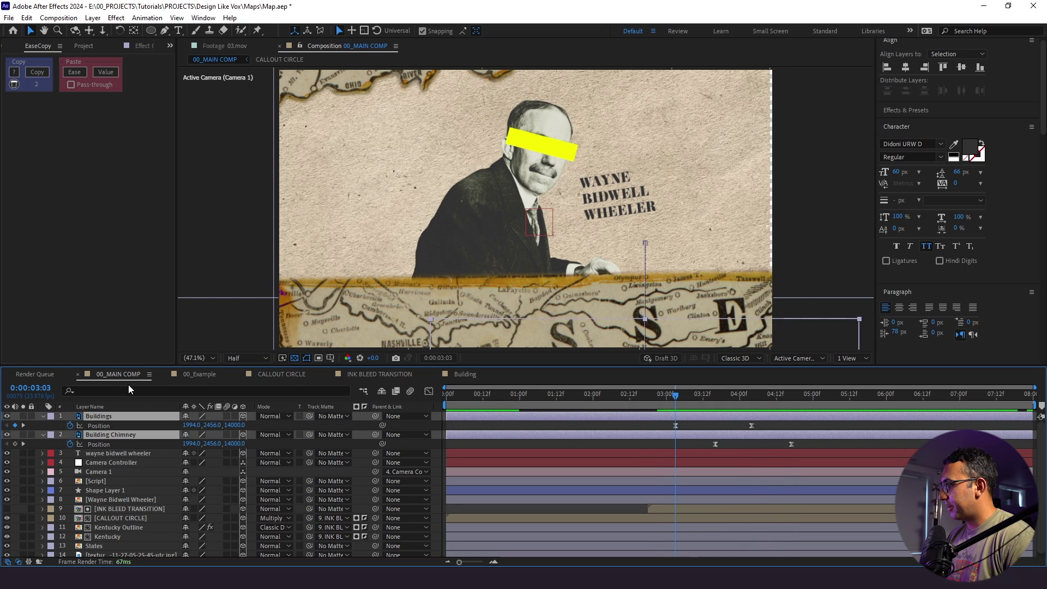
key(ctrl+d)
click(111, 463)
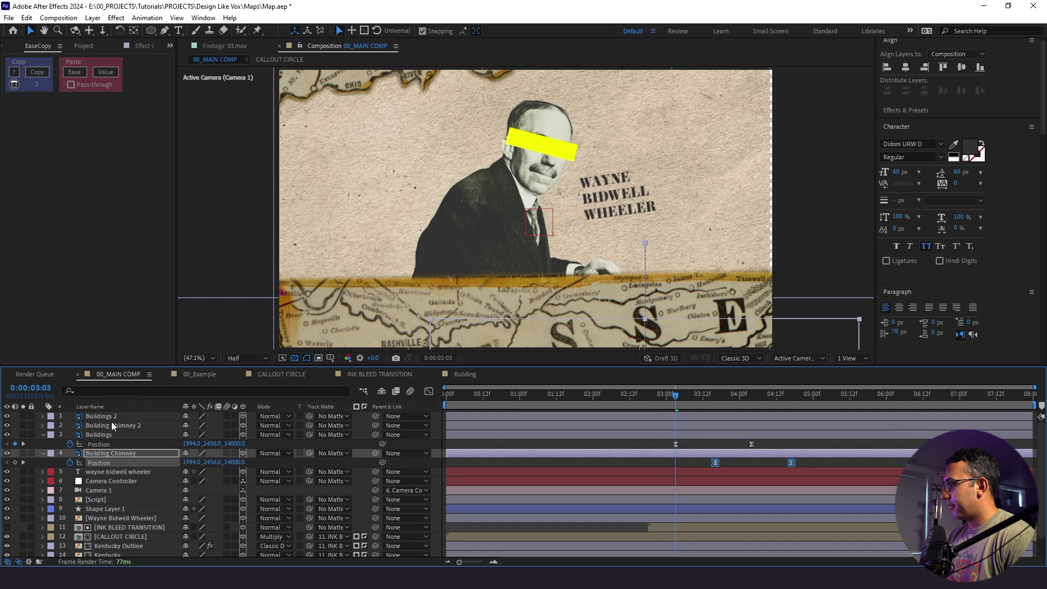
Step: Apply the Black & White effect to the Buildings 2 and Building Chimney 2 layers
click(111, 420)
key(ctrl+space)
text(blac)
key(Return)
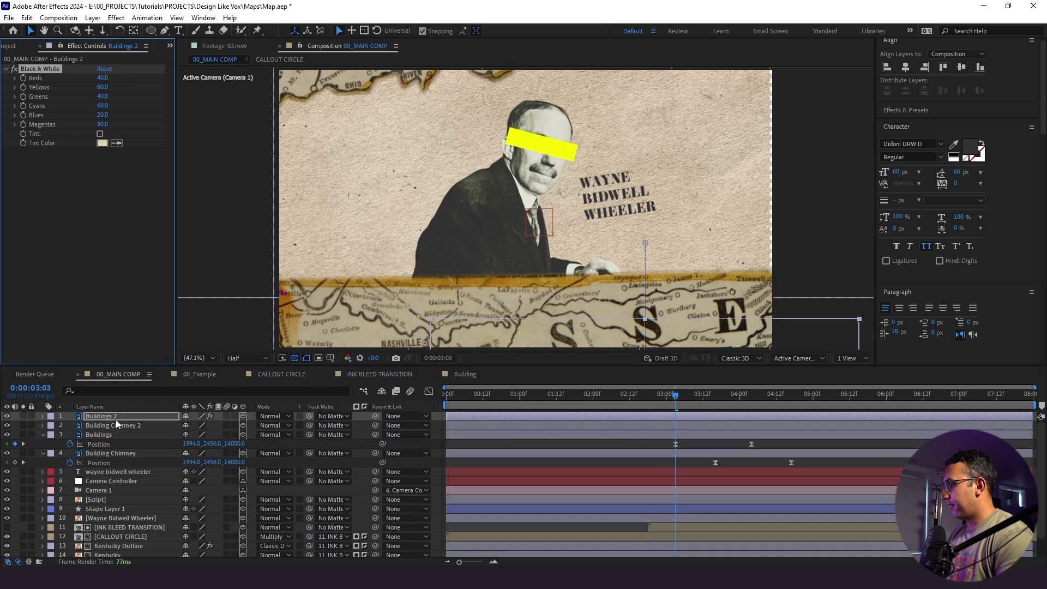
click(116, 425)
key(ctrl+space)
key(Return)
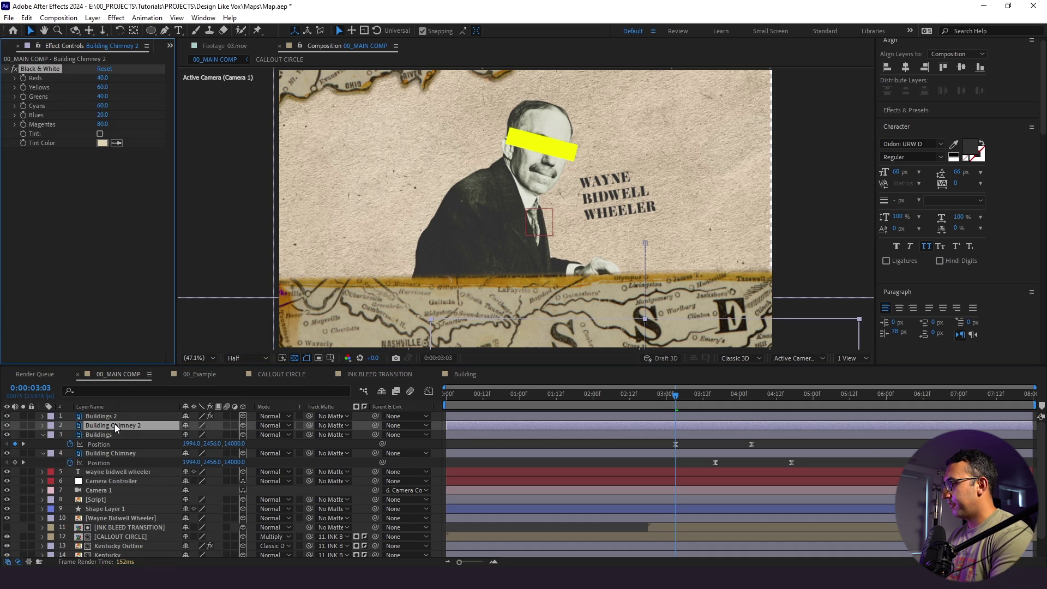
Step: Place the black-and-white Buildings 2 and Building Chimney 2 layers beneath the original colour building layers
drag(745, 398, 774, 398)
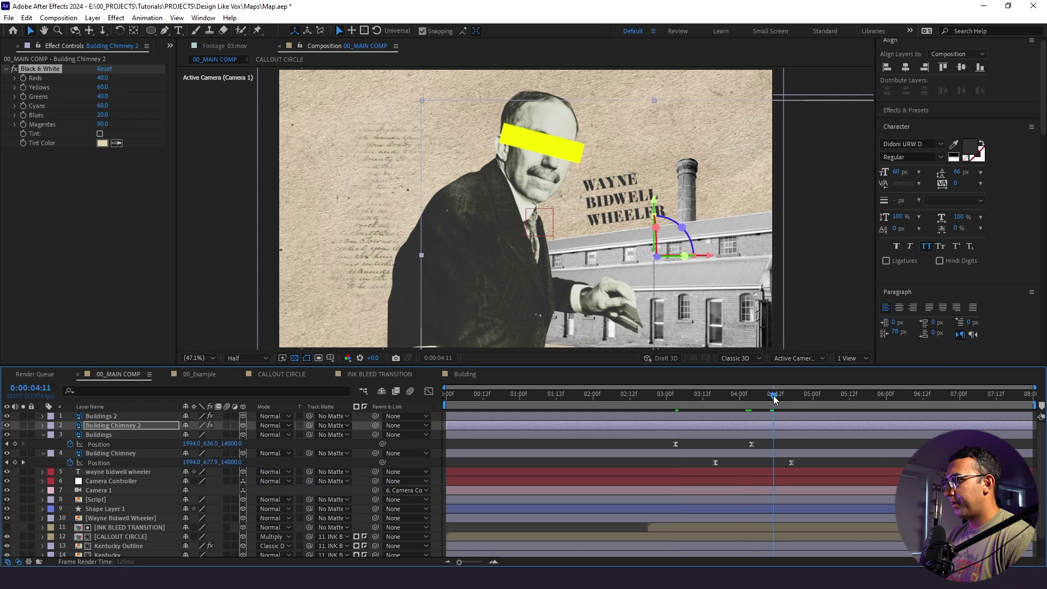
click(791, 446)
click(116, 426)
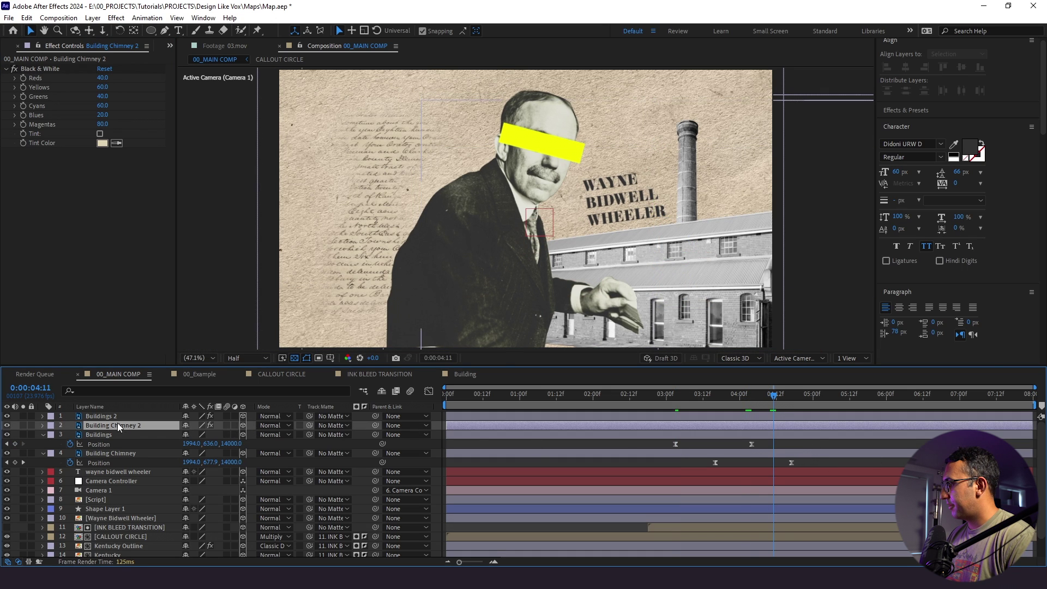
shift+click(116, 418)
drag(117, 425, 117, 460)
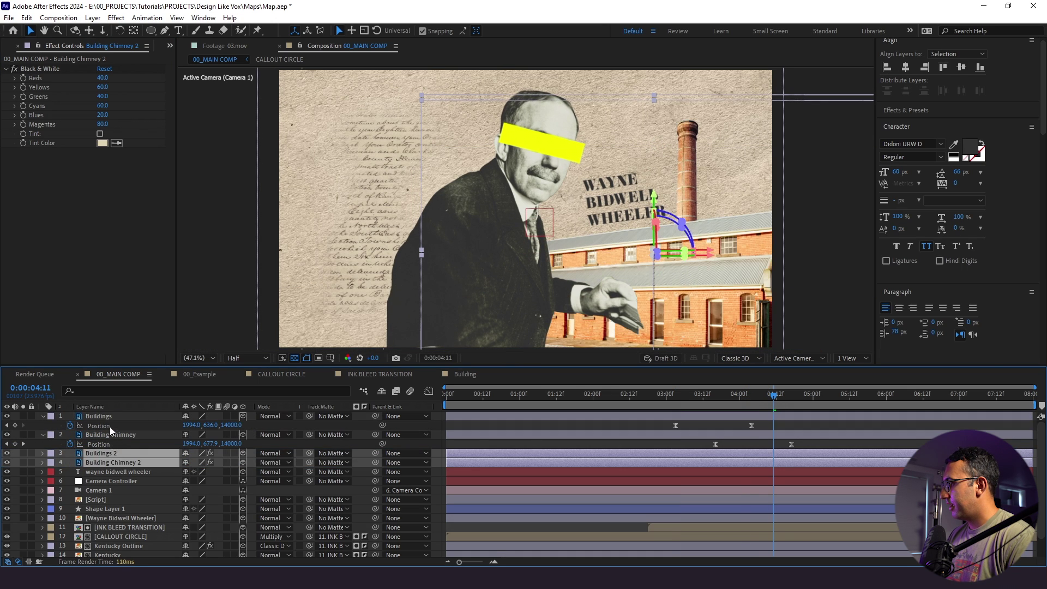
Step: Shift the colour Buildings and Building Chimney layers about three frames later than their black-and-white copies, and preview the offset rise
click(109, 435)
ctrl+click(110, 416)
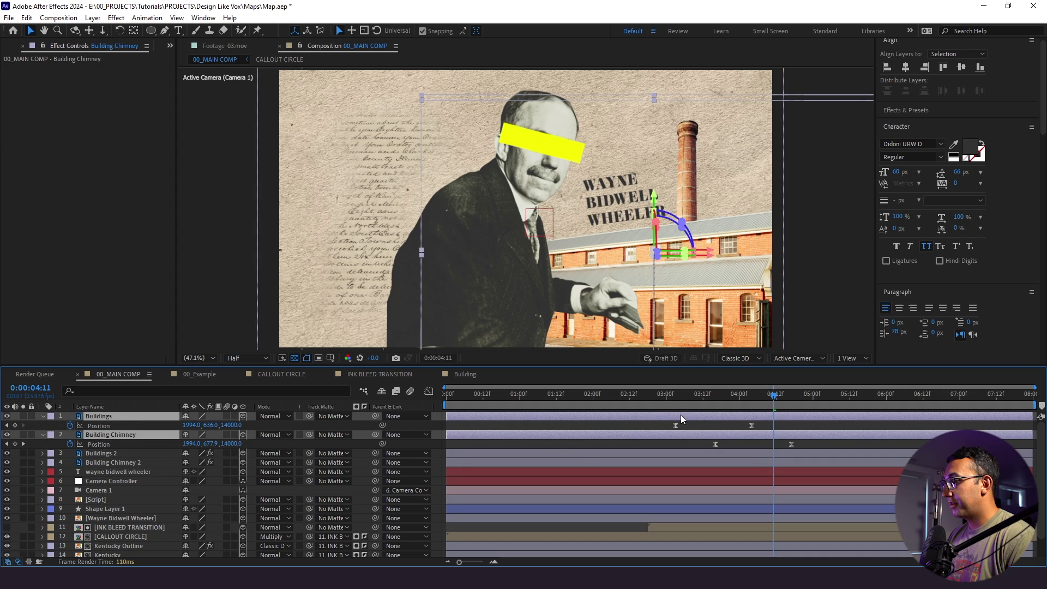
drag(681, 417, 690, 418)
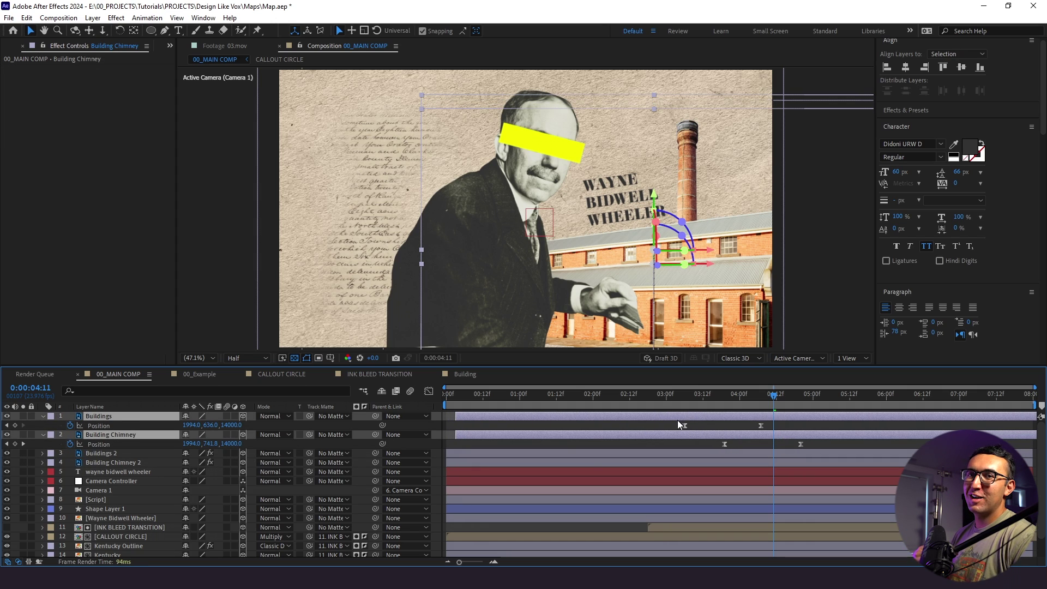
click(639, 401)
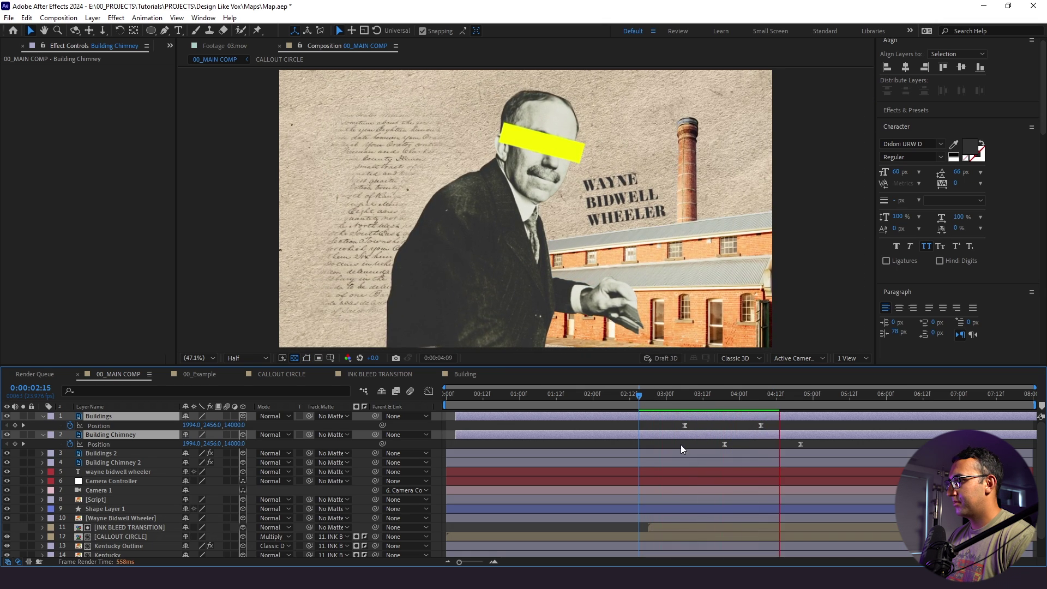
key(space)
click(652, 401)
key(space)
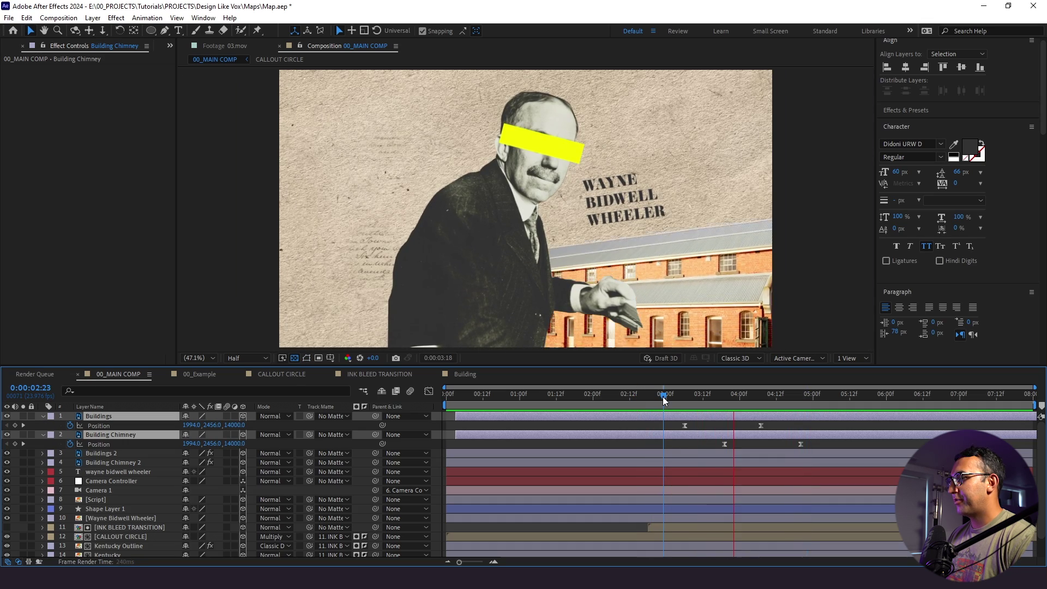
key(space)
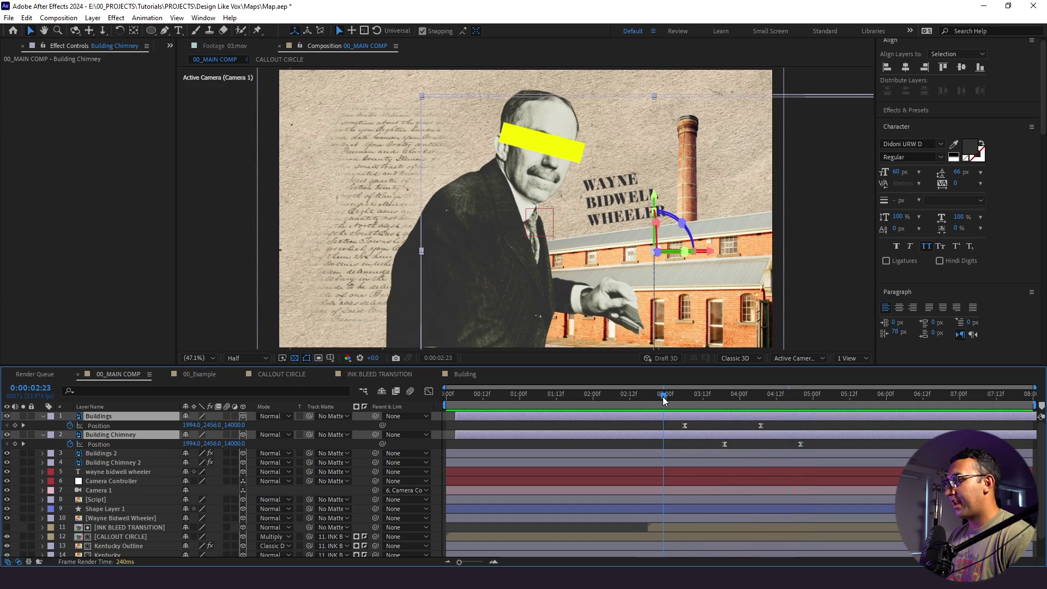
click(662, 398)
key(space)
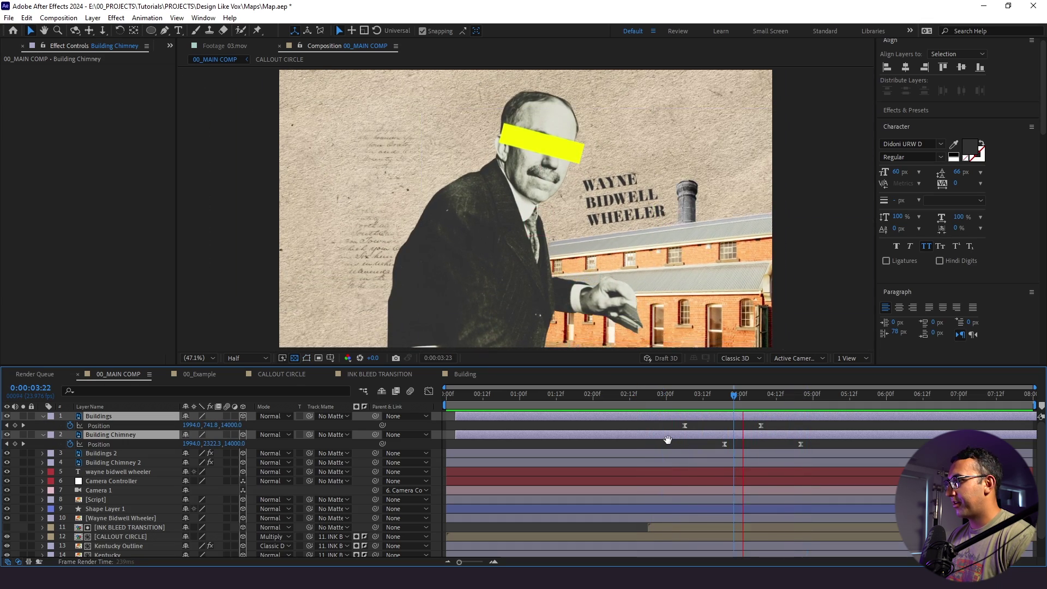
key(space)
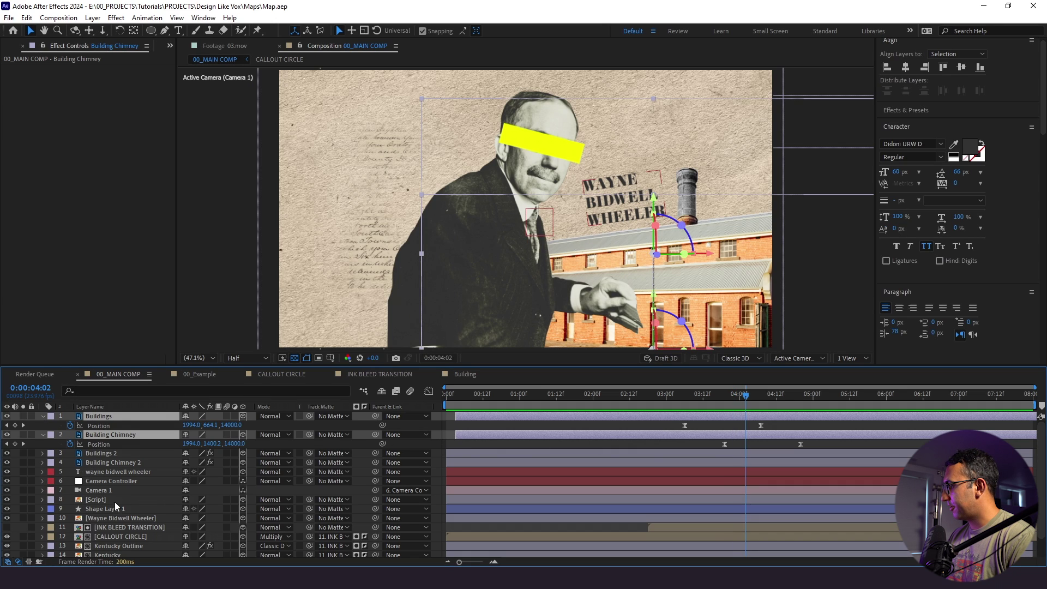
Step: Add a Tracking animator to the name text layer and set its Tracking Amount to -39
click(115, 472)
click(42, 472)
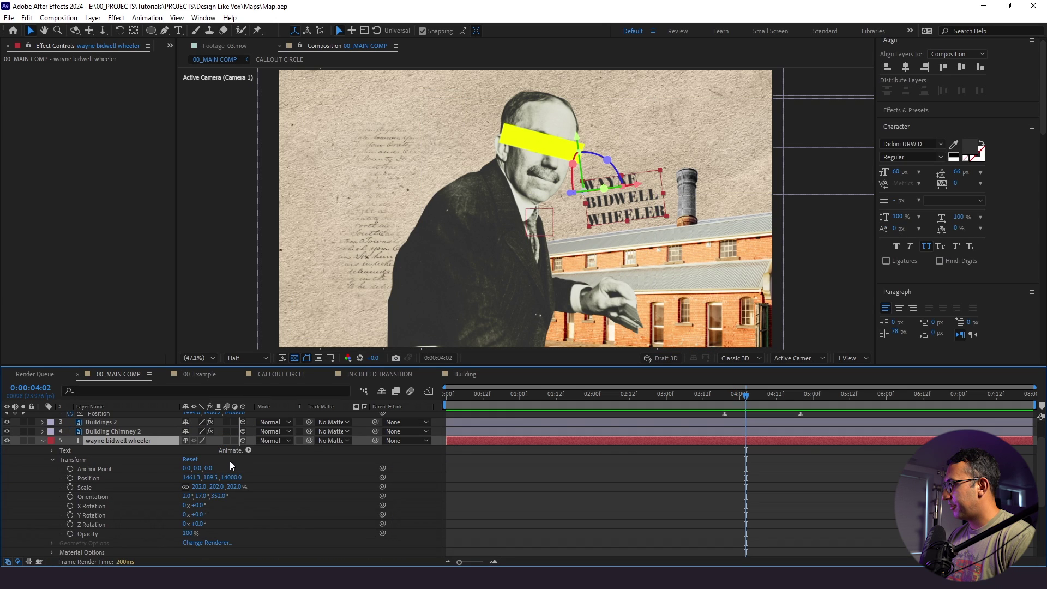
click(249, 451)
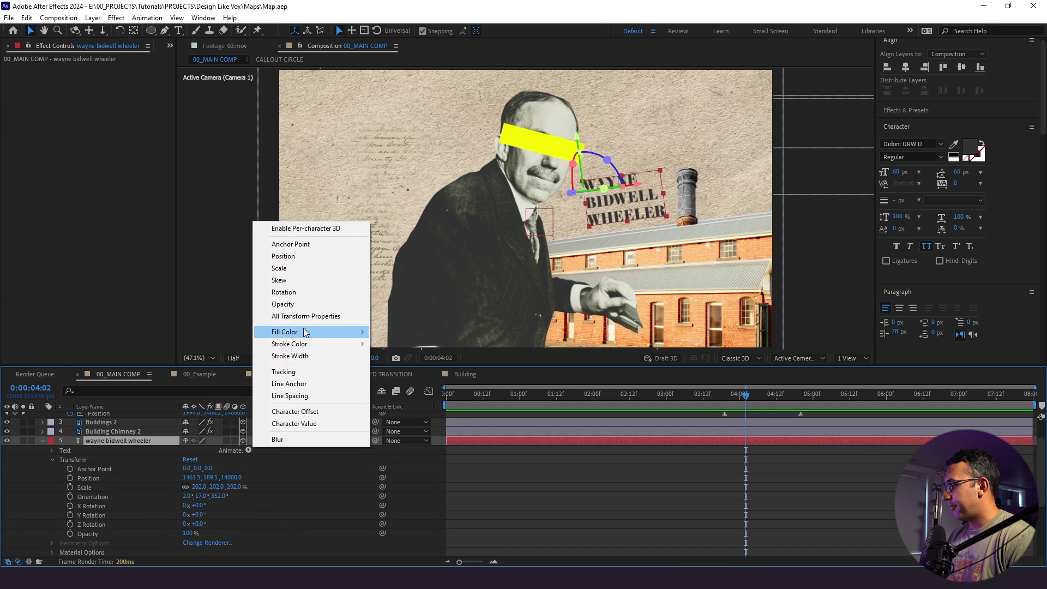
click(306, 371)
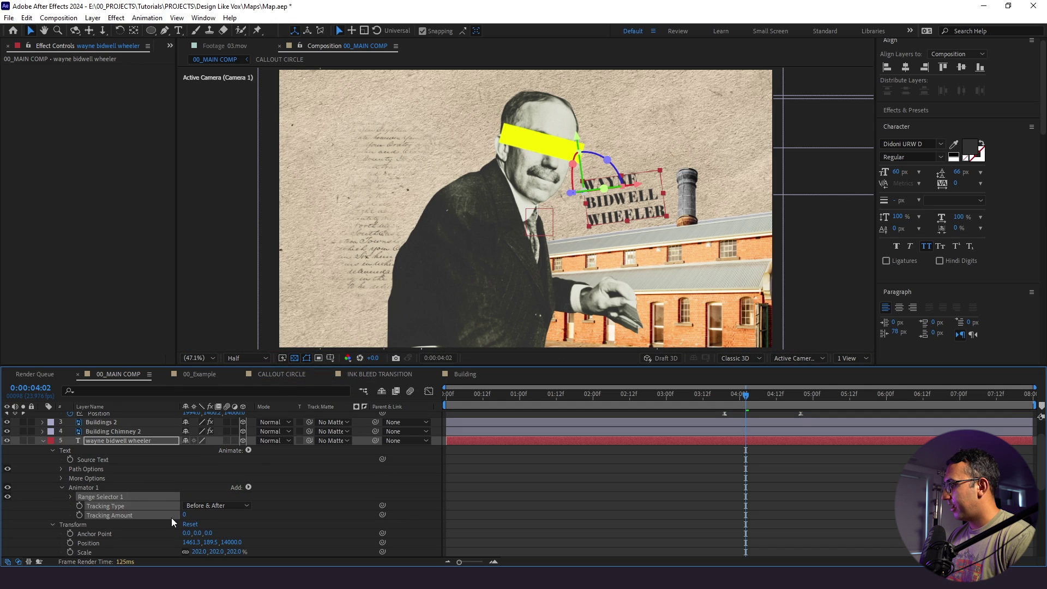
drag(182, 516, 158, 513)
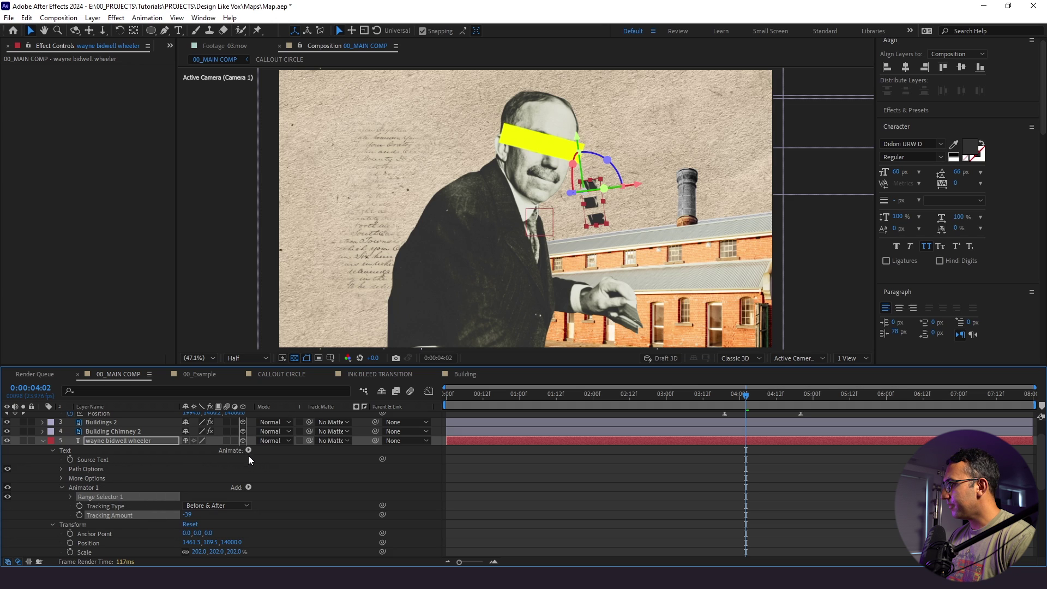
Step: Add an Opacity property to the name text's Animator 1, set it to 0% and expand Range Selector 1
click(248, 487)
mouse_move(290, 490)
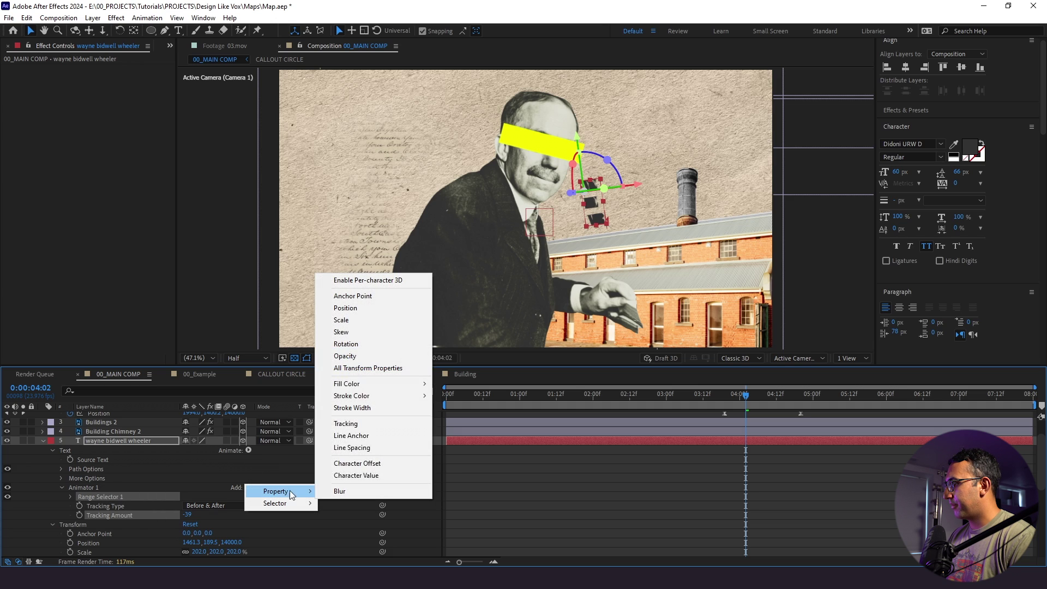
click(369, 357)
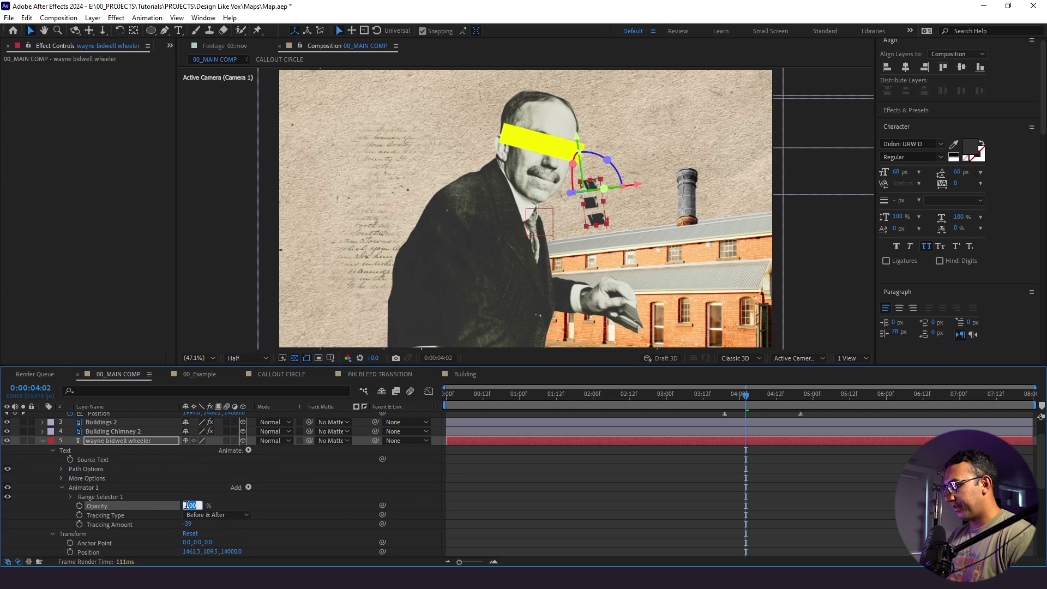
click(71, 498)
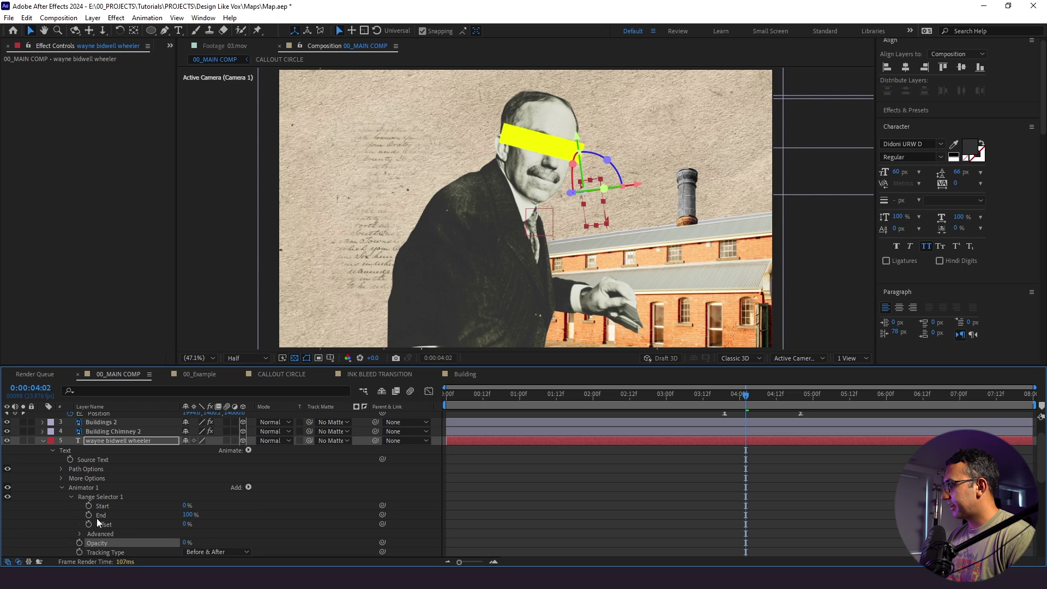
Step: Keyframe the name text's Range Selector Start from 0% at 0:00:04:02 to 100% at 0:00:05:03
click(88, 506)
drag(772, 398, 822, 405)
drag(185, 506, 698, 524)
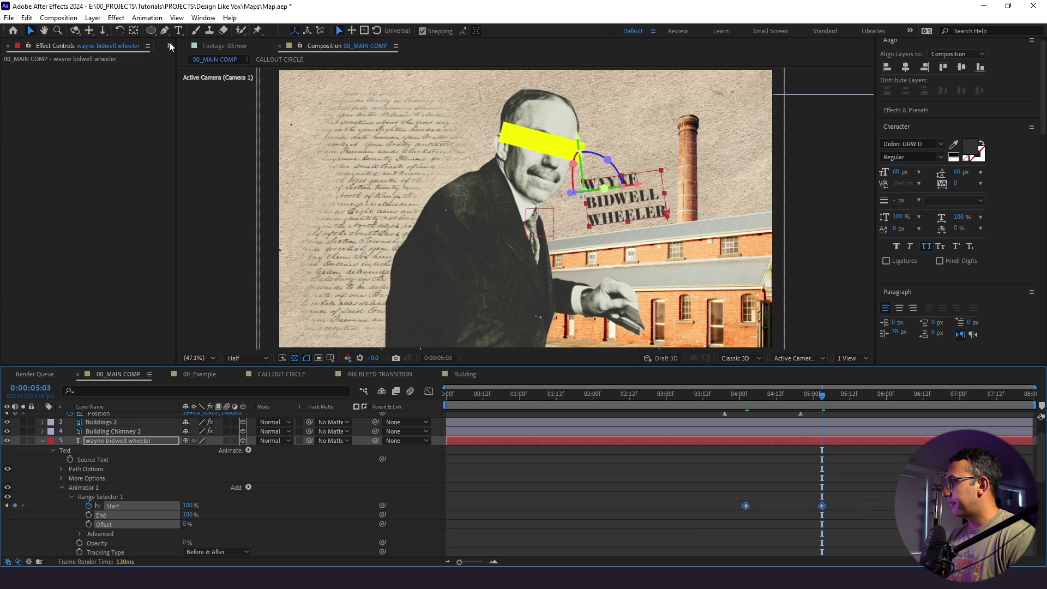
Step: Easy Ease the name text's Start keyframes, preview the reveal and extend its end keyframe to 0:00:05:07
key(F9)
click(780, 469)
click(725, 398)
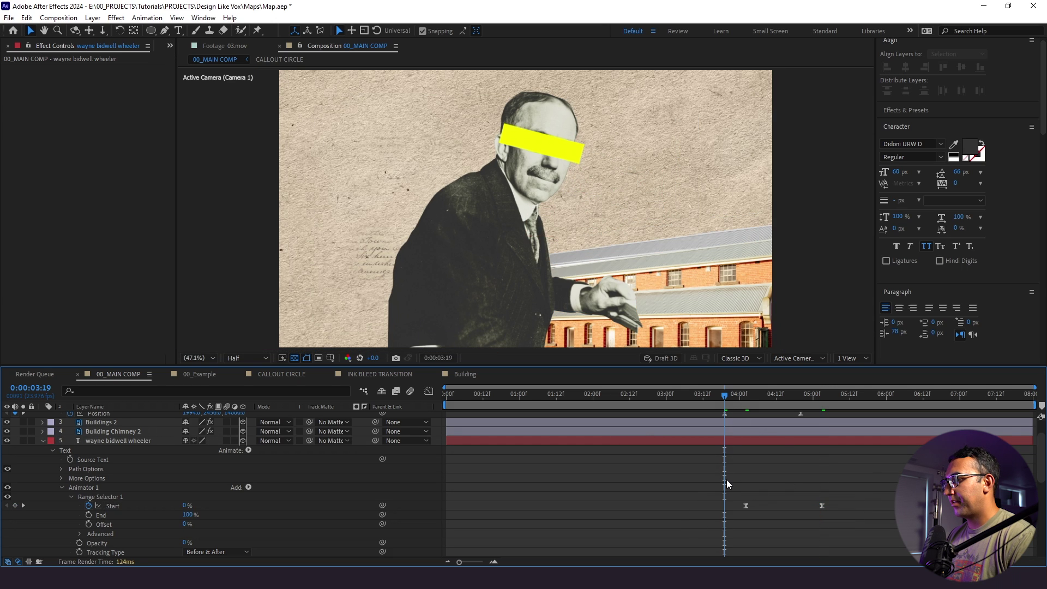
key(space)
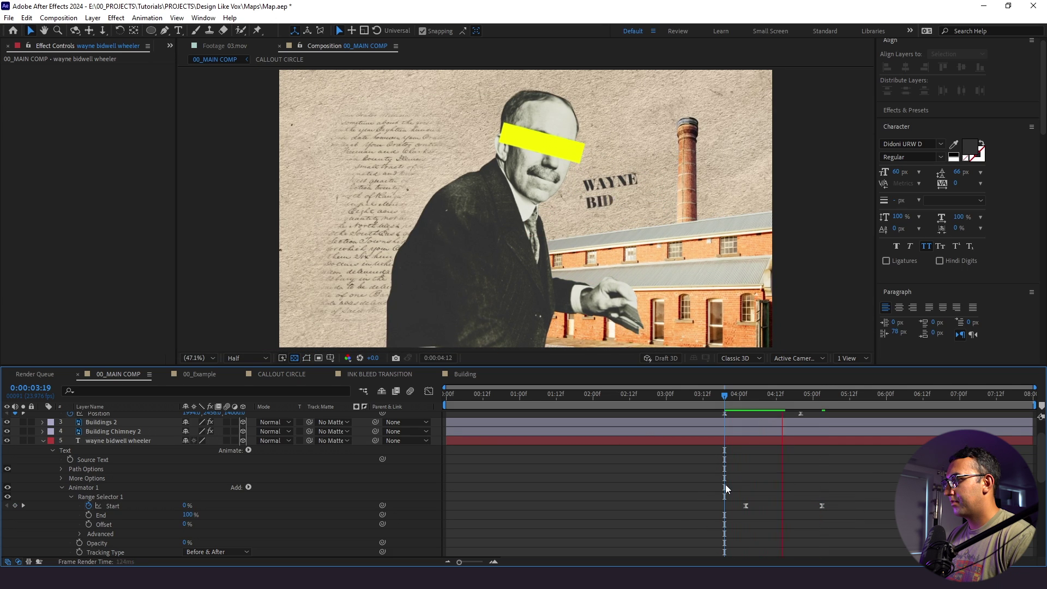
click(715, 398)
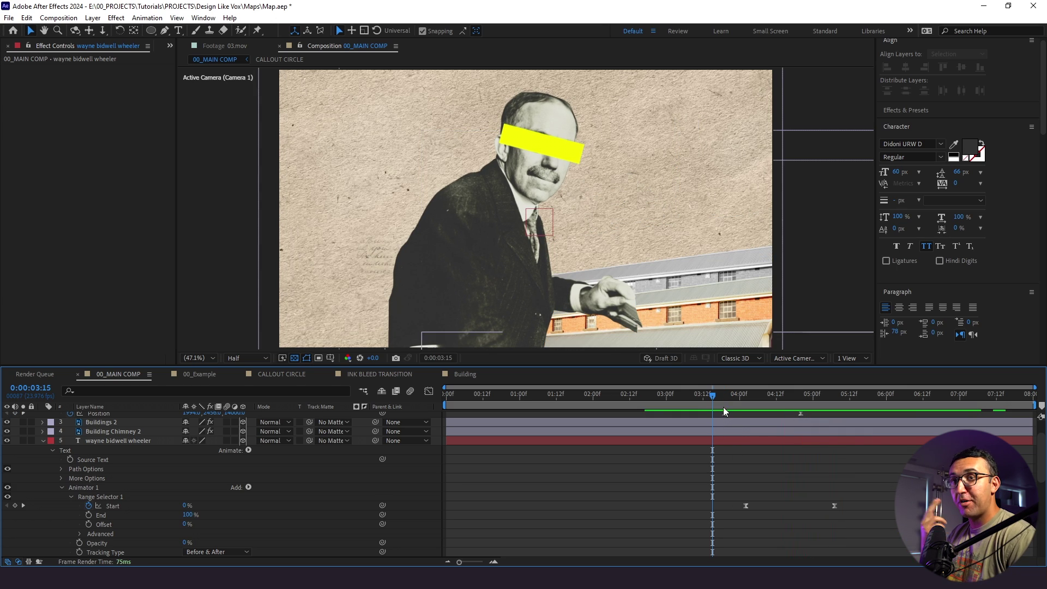
Step: Collapse all layers at 0:00:04:02 and add Trim Paths to Shape Layer 1, the yellow bar over the eyes
drag(724, 405, 747, 405)
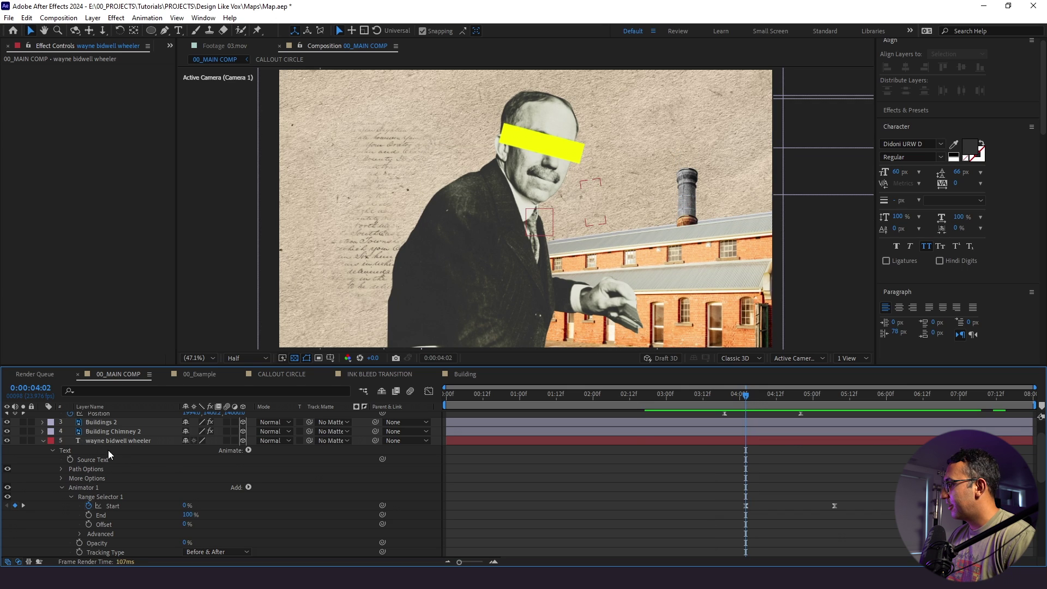
scroll(93, 447, up, 2)
key(ctrl+a)
click(43, 417)
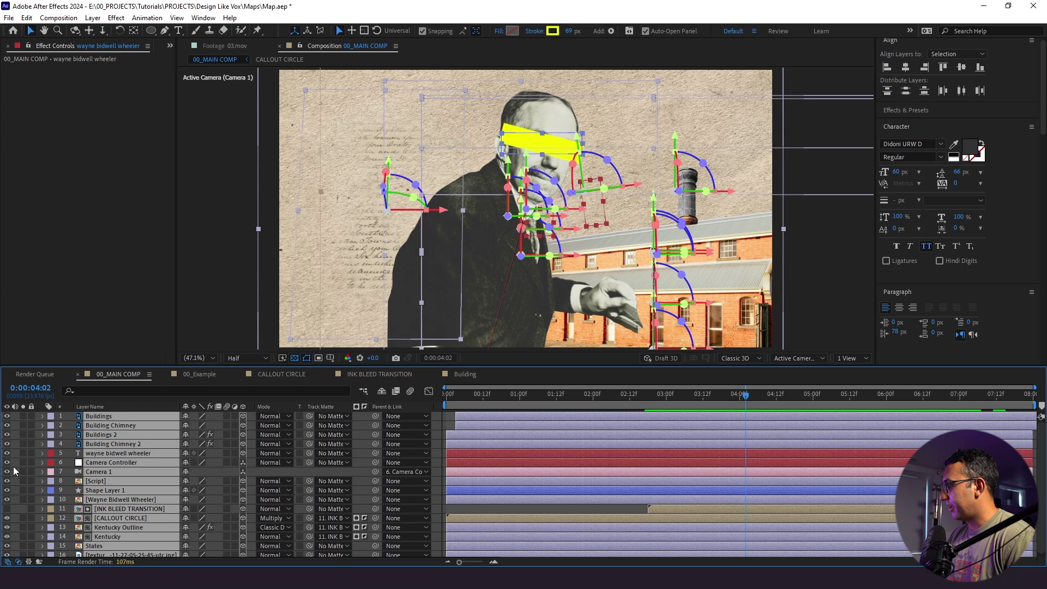
click(60, 488)
click(42, 486)
scroll(292, 473, down, 2)
click(249, 450)
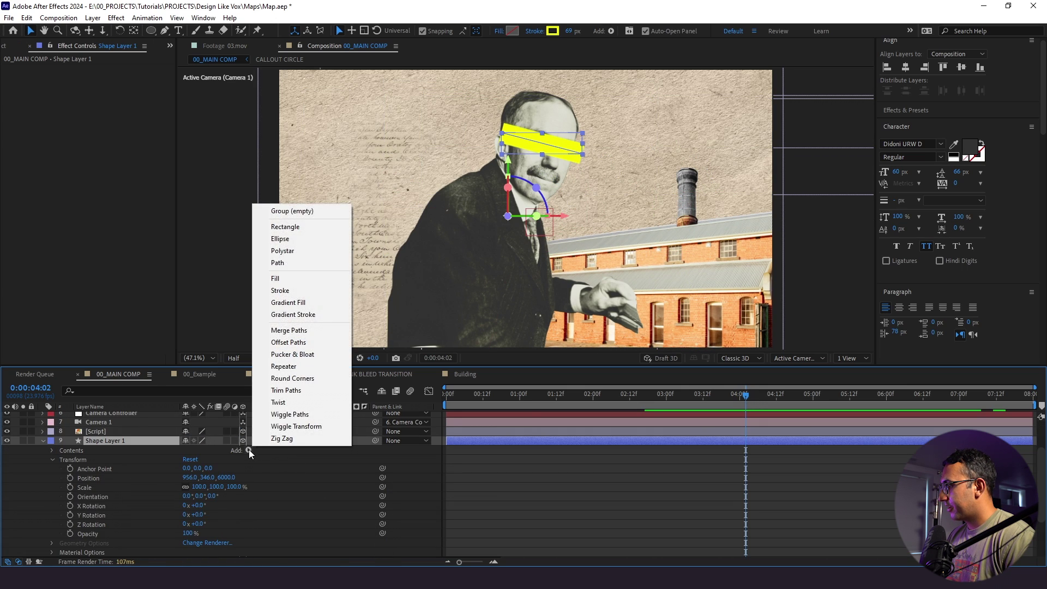
click(295, 390)
scroll(690, 509, up, 1)
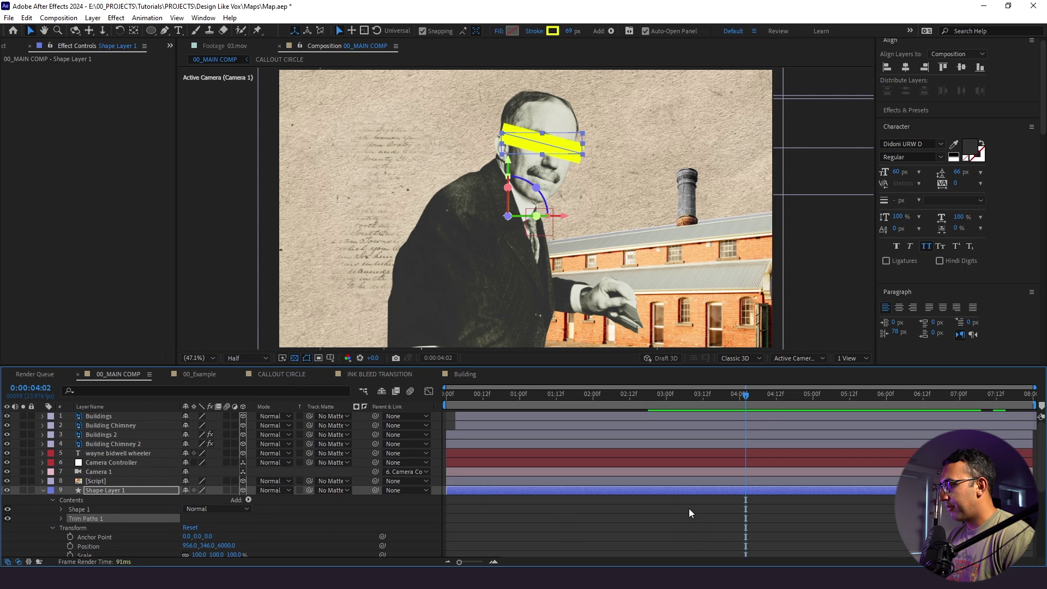
Step: Keyframe the yellow eye bar's Trim Paths Start from 0% at 0:00:04:02 to 100% at 0:00:05:07, aligned with the name text's keyframes
click(110, 455)
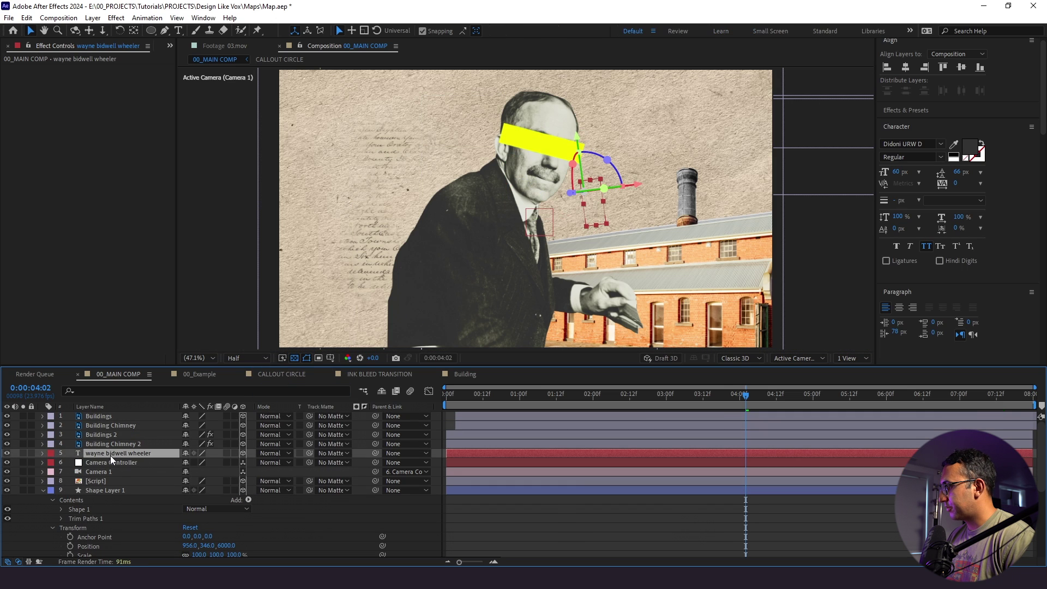
key(u)
scroll(721, 469, down, 3)
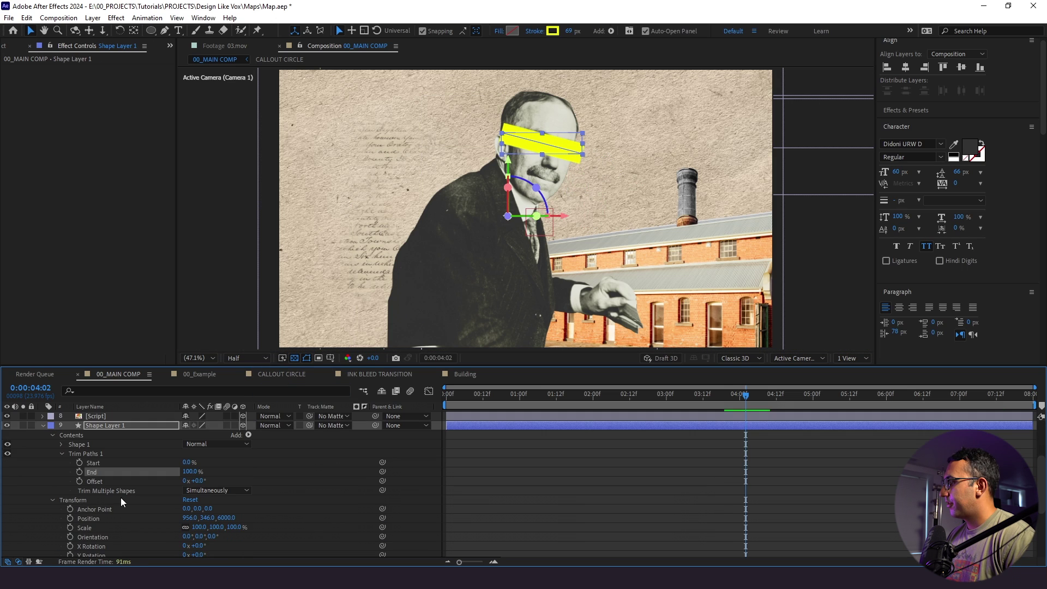
click(55, 479)
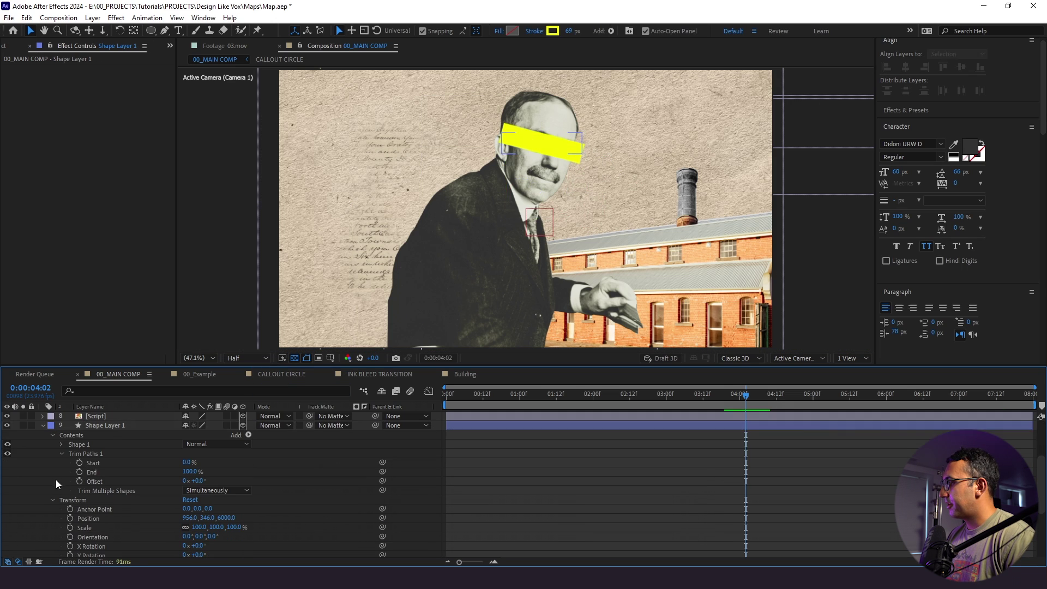
click(79, 463)
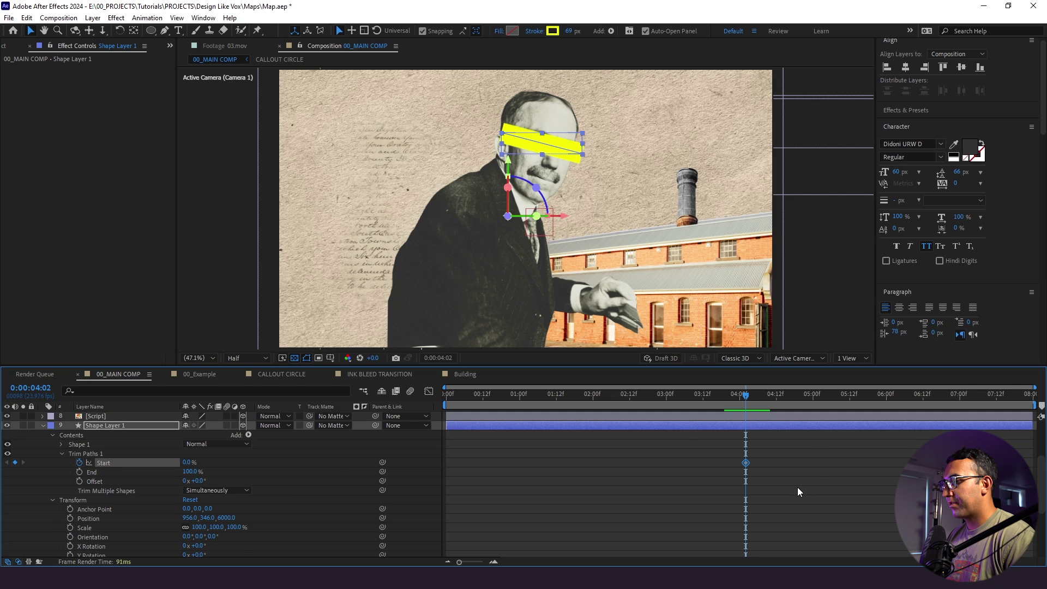
scroll(796, 469, up, 3)
drag(816, 396, 833, 403)
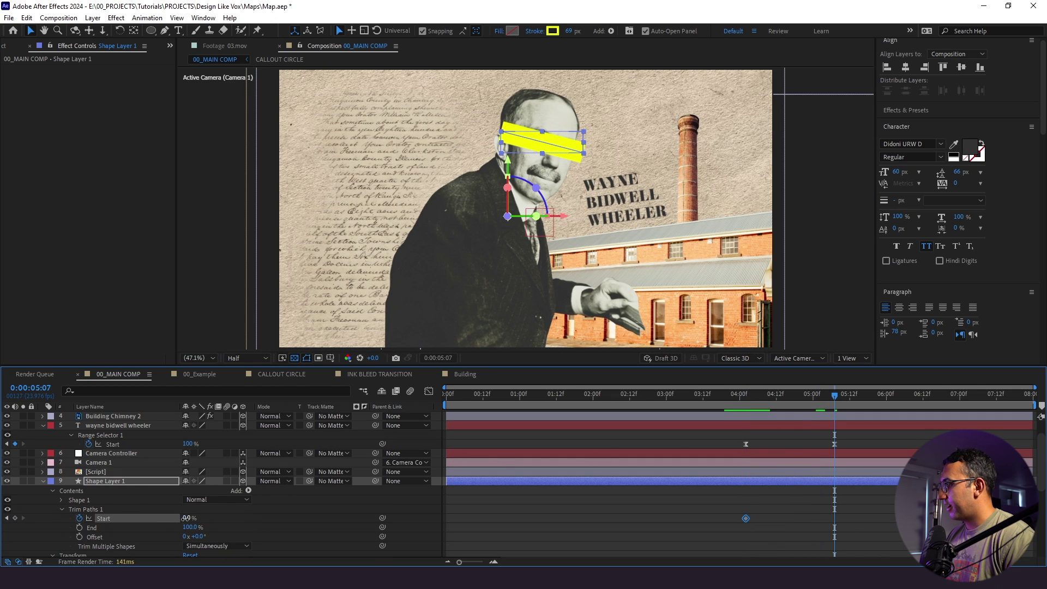
drag(186, 518, 676, 527)
Step: Easy Ease both Trim Paths Start keyframes and preview the eye bar wiping off from about 0:00:04:00
drag(871, 500, 677, 537)
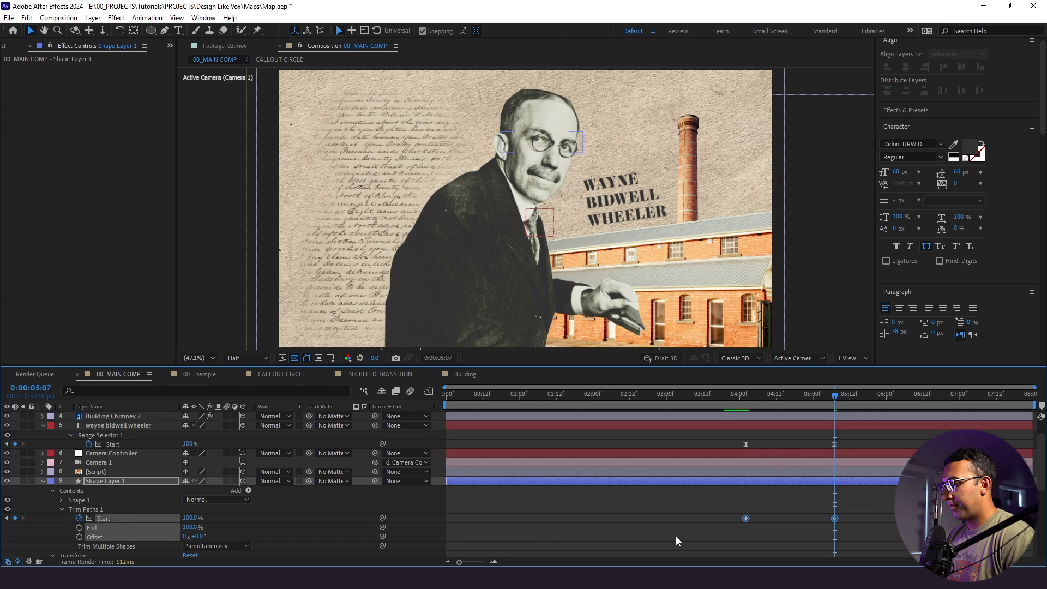
key(F9)
click(672, 551)
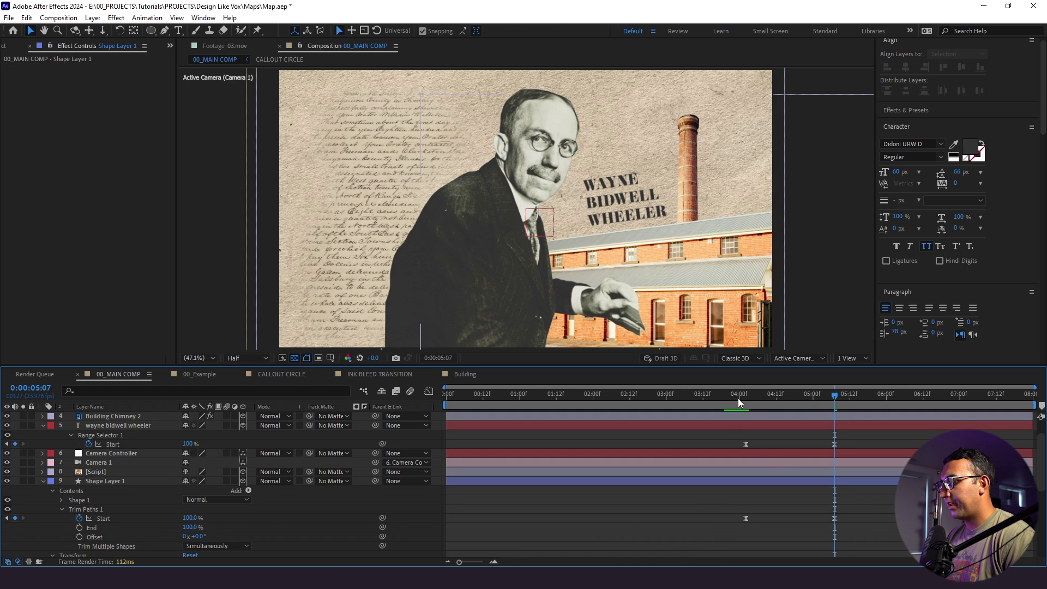
click(738, 400)
key(space)
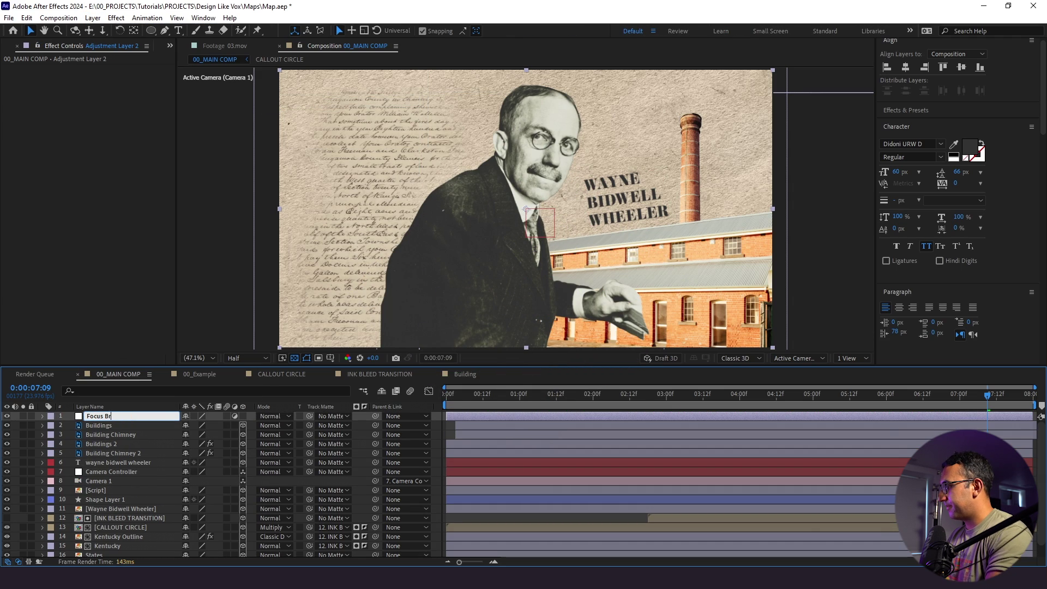
Step: Apply Camera Lens Blur to the Focus Breathe adjustment layer at 0:00:03:00 and keyframe its Blur Radius at 5
click(512, 394)
drag(512, 393, 661, 421)
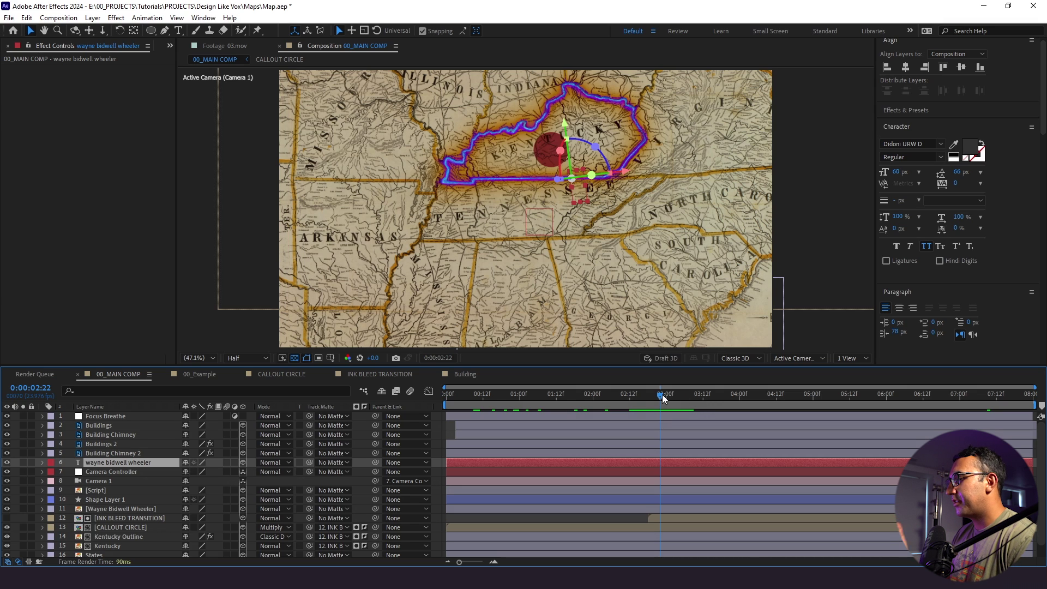
drag(662, 400, 667, 397)
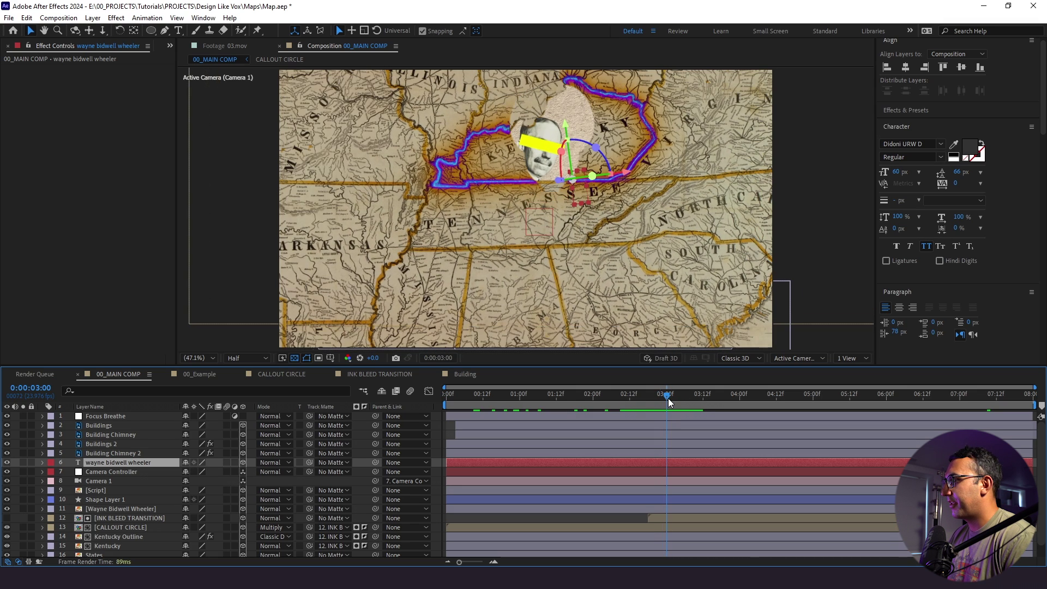
click(103, 418)
key(ctrl+space)
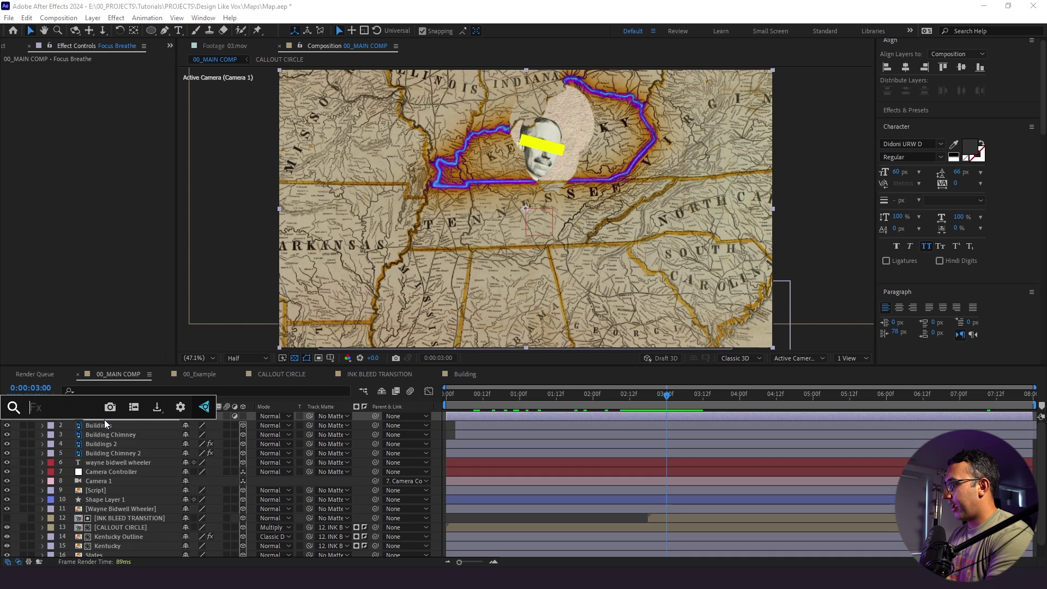
text(camera)
key(Down)
key(Return)
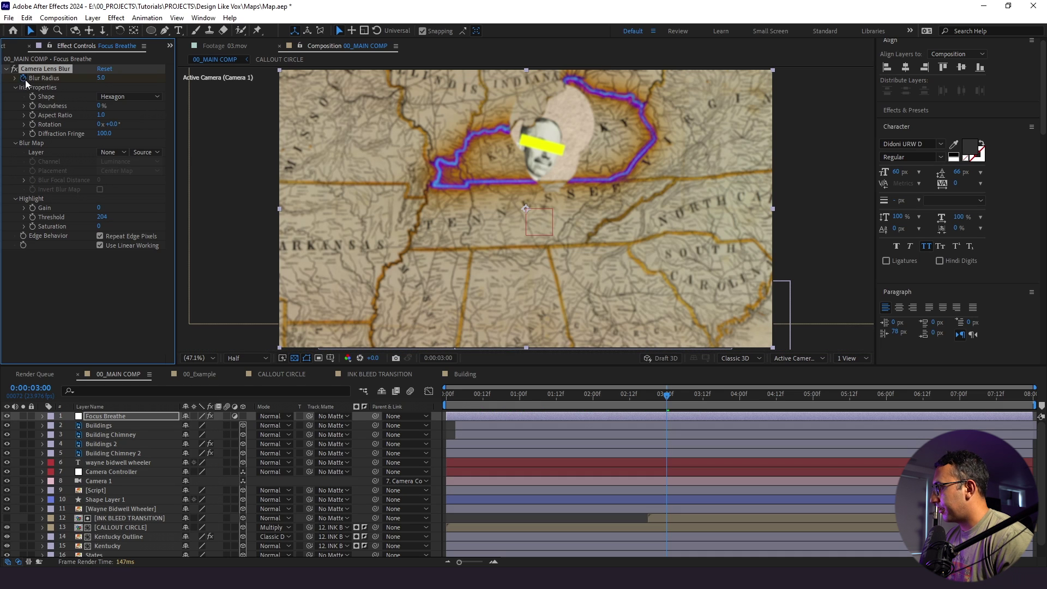
Step: Reveal the Focus Breathe keyframes and add Blur Radius keyframes at 0:00:03:02, 0:00:03:04 and 0:00:03:06
key(u)
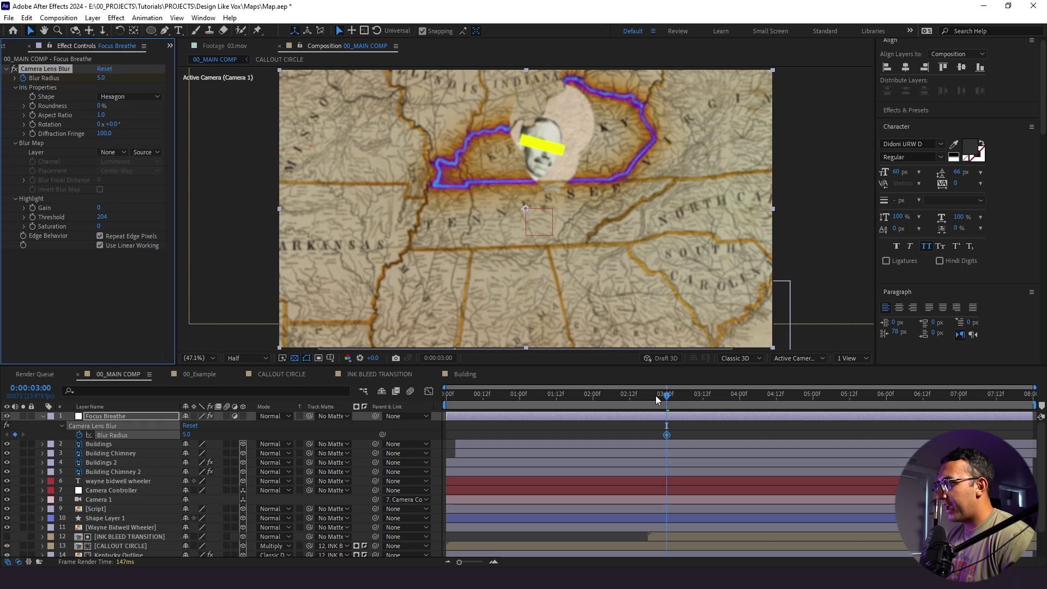
click(668, 400)
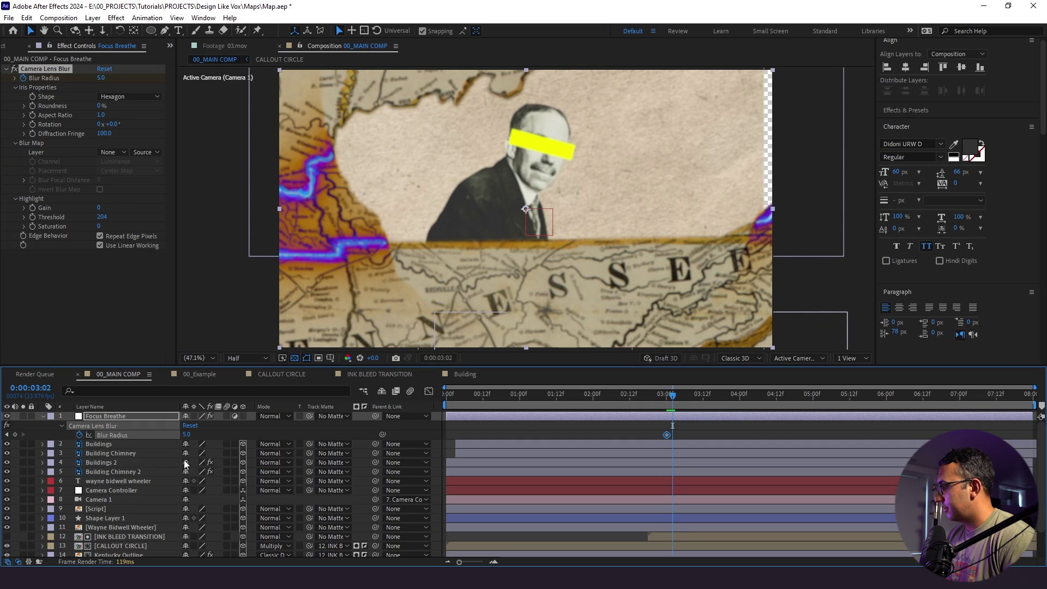
click(16, 434)
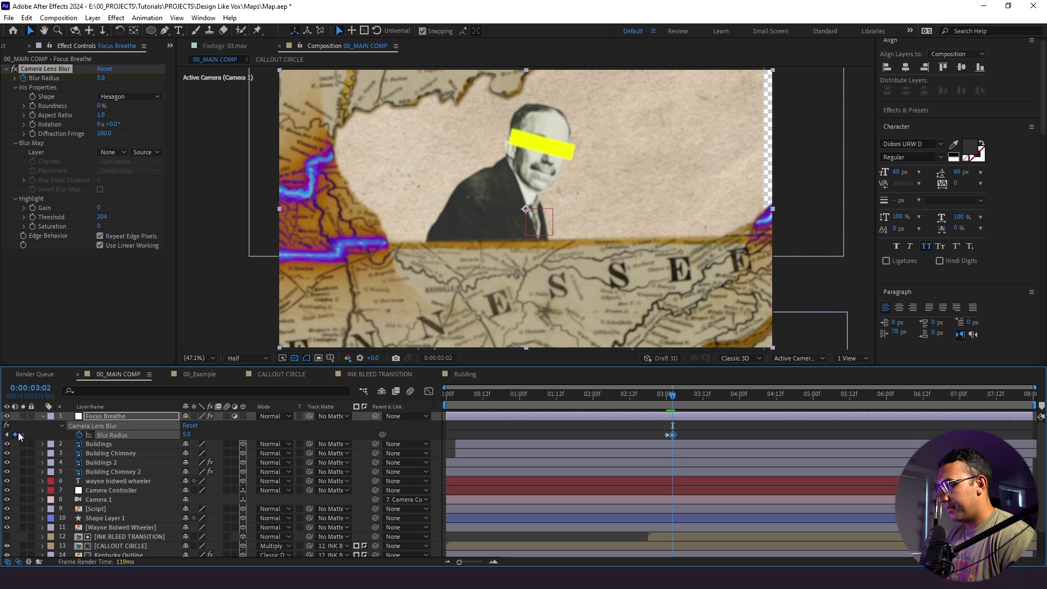
key(Page_Down)
key(Page_Up)
key(Page_Down)
key(Page_Down)
click(15, 435)
key(Page_Down)
key(Page_Down)
click(15, 435)
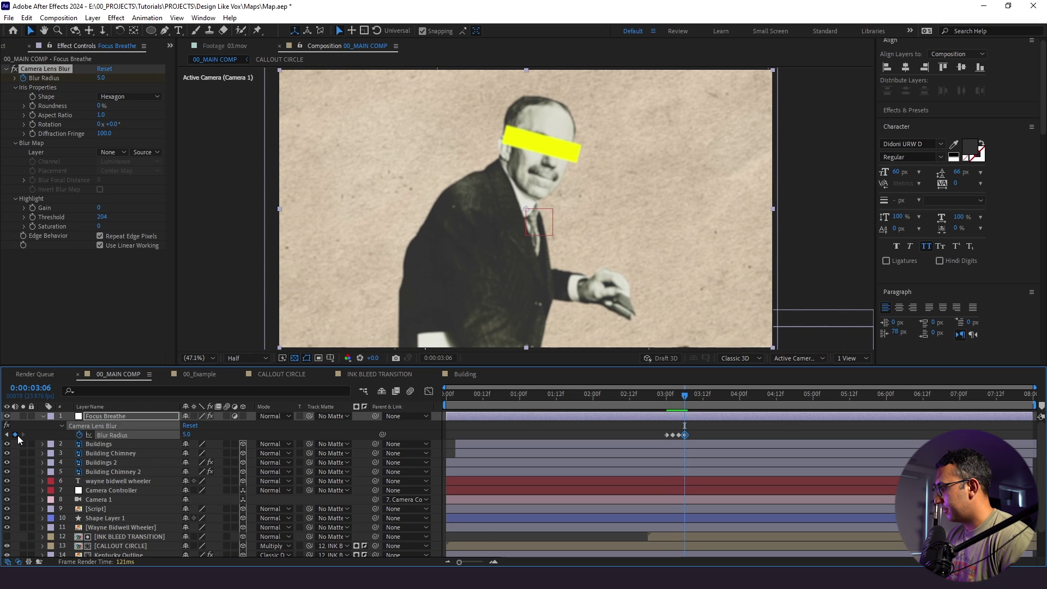
Step: Set the Blur Radius to 0 at 0:00:03:06 and add another keyframe of 0 at 0:00:02:22
click(186, 434)
text(0)
key(Return)
key(Page_Up)
key(Page_Up)
key(Page_Up)
key(Page_Up)
key(Page_Up)
key(Page_Up)
key(Page_Up)
key(Page_Up)
click(15, 435)
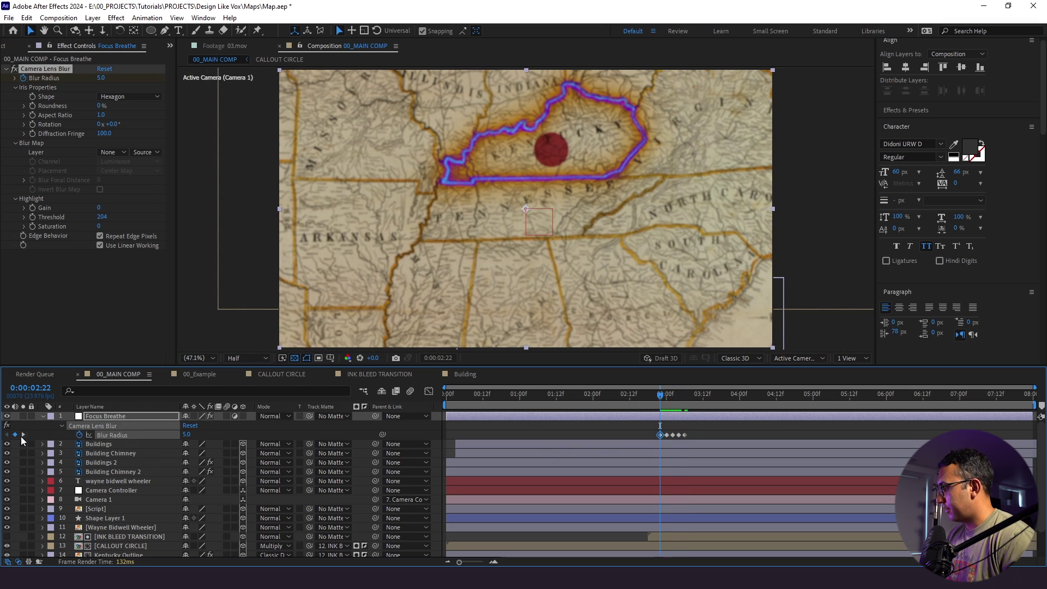
text(0)
key(Return)
Step: Set the Blur Radius to 2 at 0:00:03:02 and 5 at 0:00:03:04, and preview the focus change
key(equal)
key(equal)
key(k)
click(186, 435)
text(2)
key(Return)
key(k)
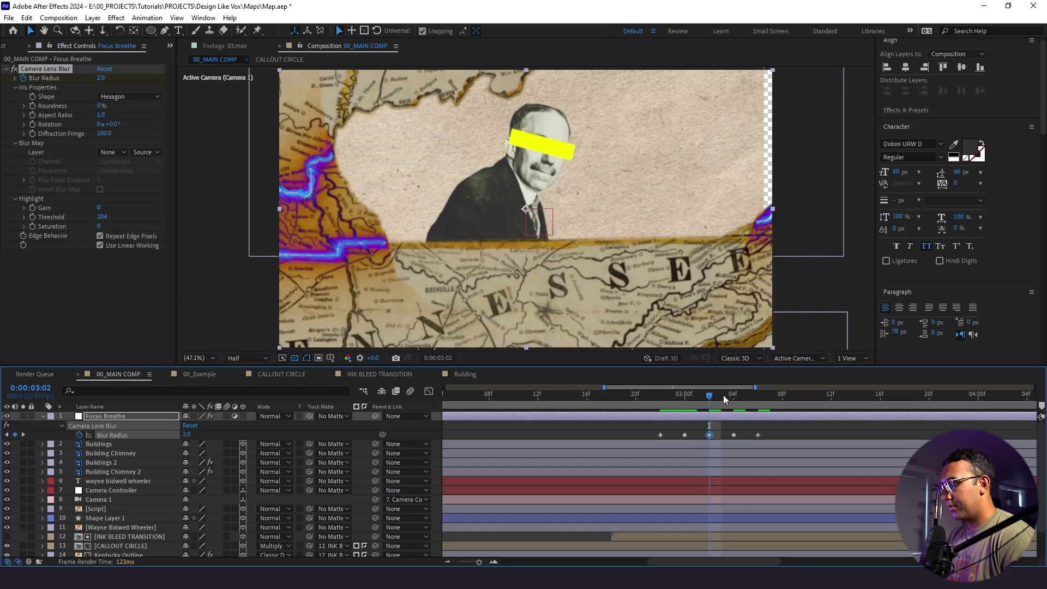
click(734, 400)
click(187, 435)
text(5)
key(Return)
click(758, 403)
click(587, 403)
key(space)
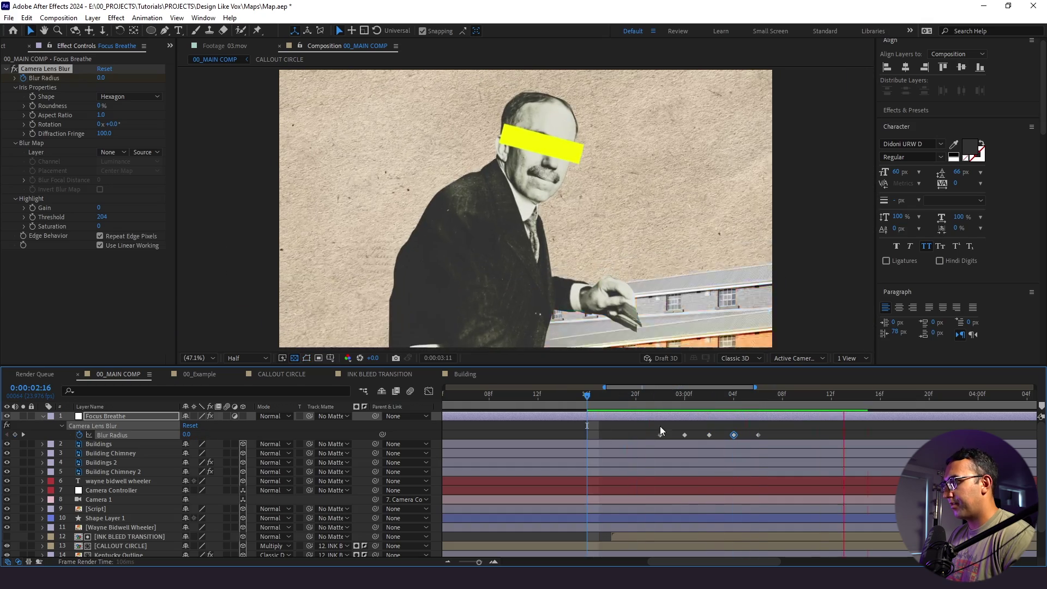
Step: Shift all five Blur Radius keyframes earlier so they start at 0:00:02:19, previewing the timing
click(657, 433)
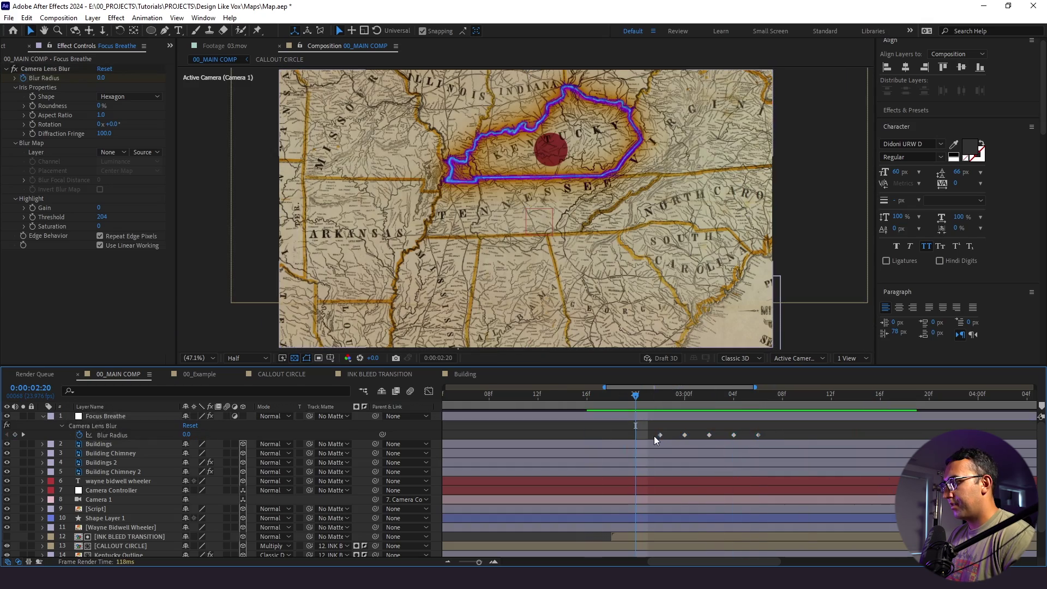
drag(659, 435, 648, 435)
mouse_move(636, 398)
mouse_down()
mouse_move(613, 398)
mouse_move(648, 399)
mouse_up()
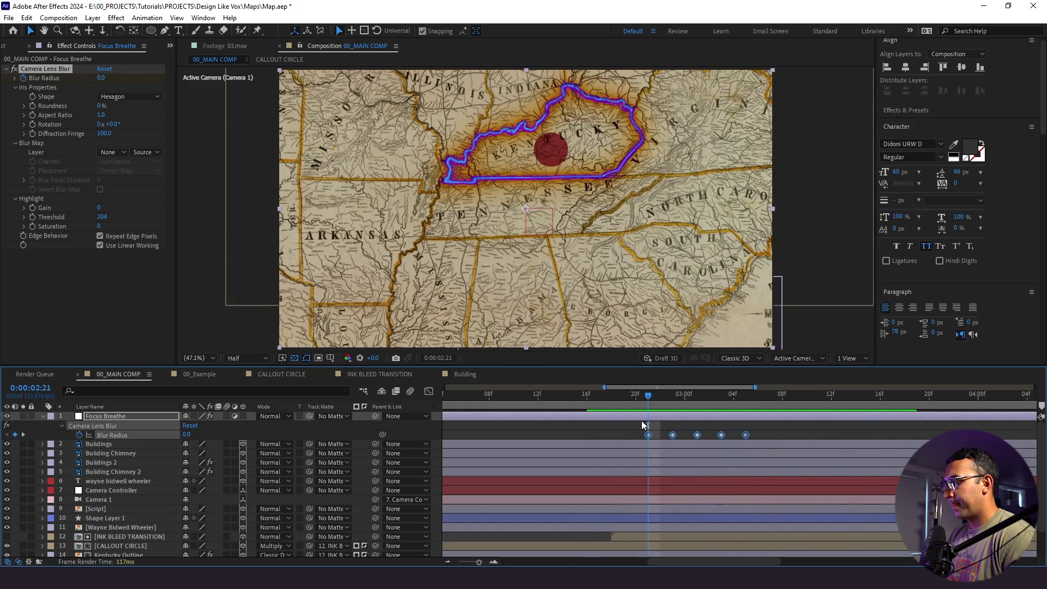
key(space)
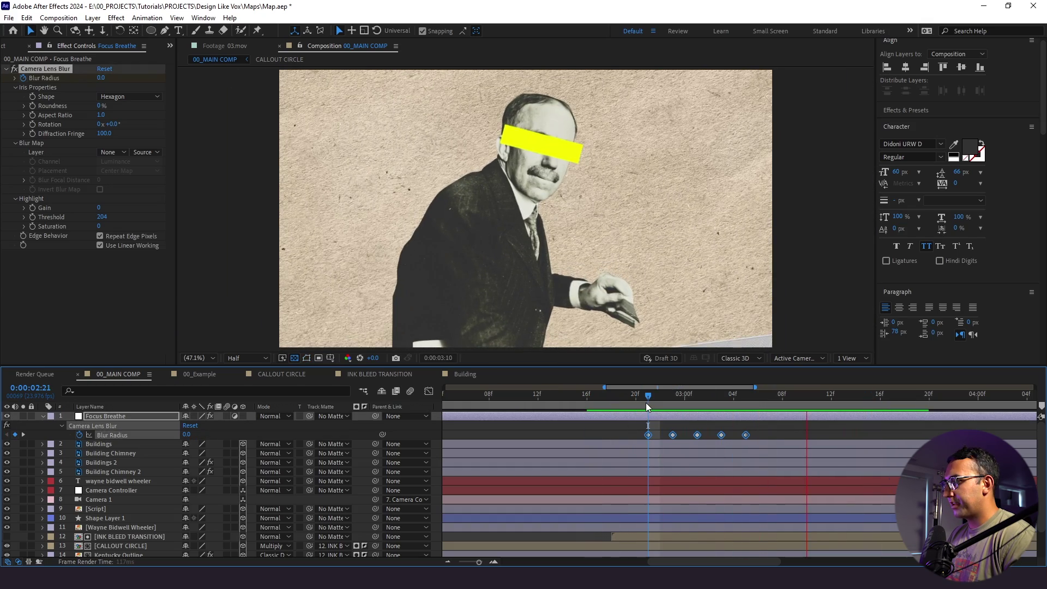
mouse_move(646, 403)
mouse_down()
mouse_move(632, 404)
mouse_move(650, 404)
mouse_up()
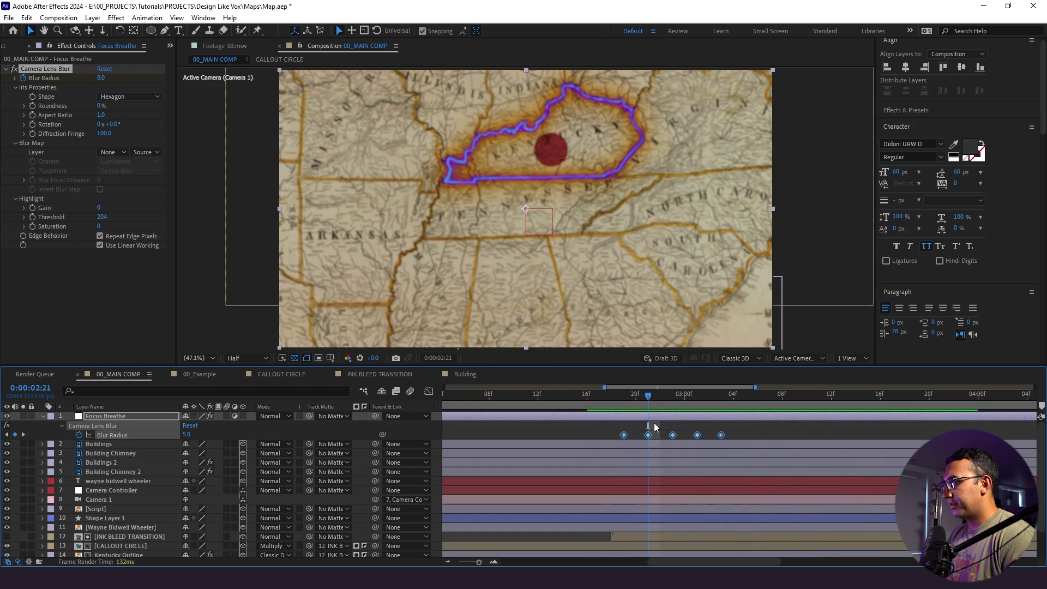
click(655, 428)
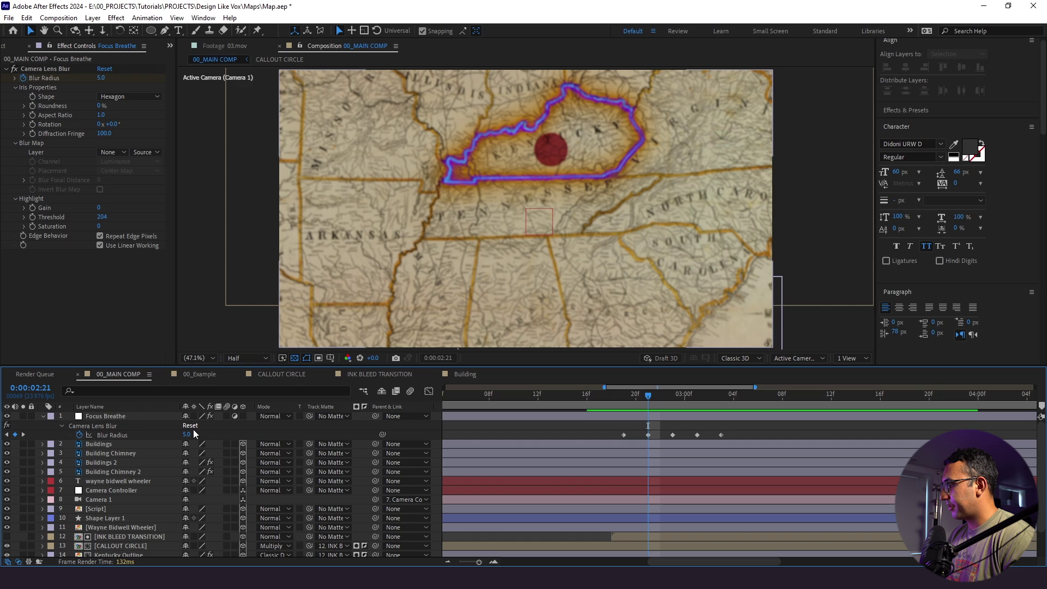
Step: Set the Blur Radius to 10 at 0:00:02:21, 4 at 0:00:02:23 and 12 at 0:00:03:01
text(10)
key(Return)
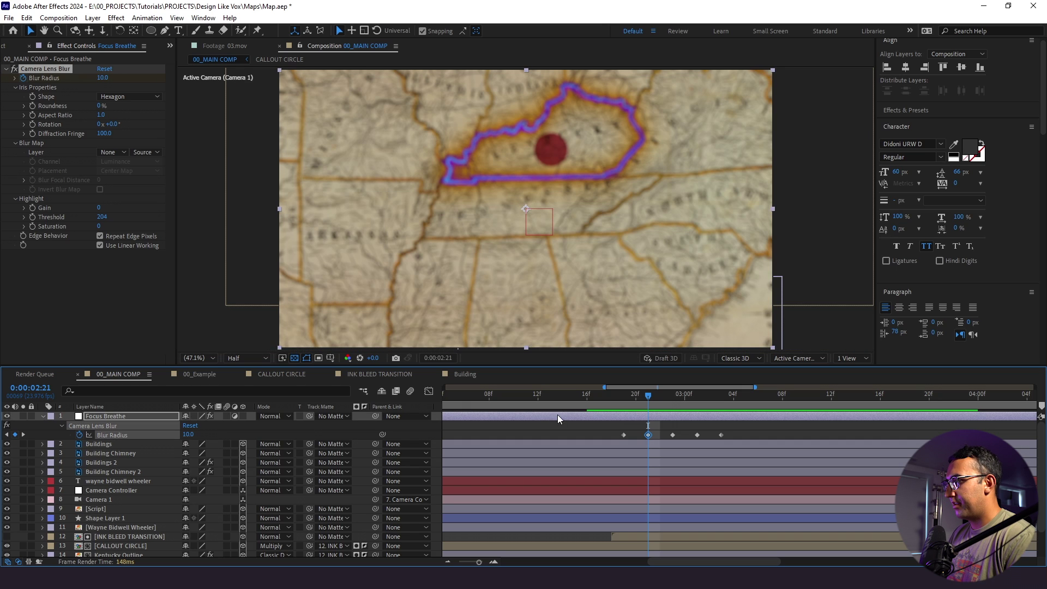
drag(653, 400, 673, 405)
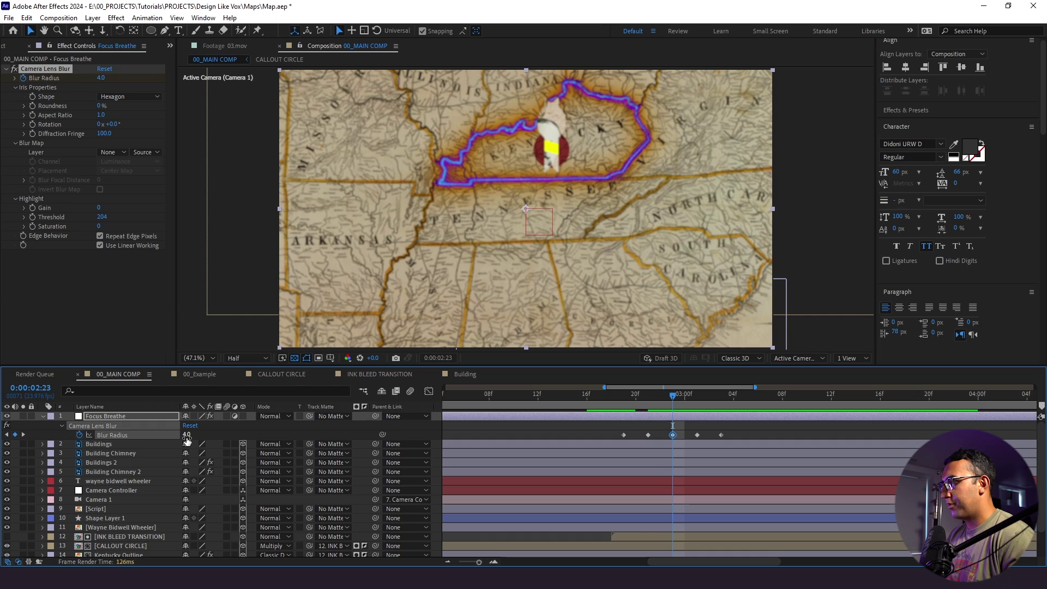
key(Page_Down)
key(Page_Down)
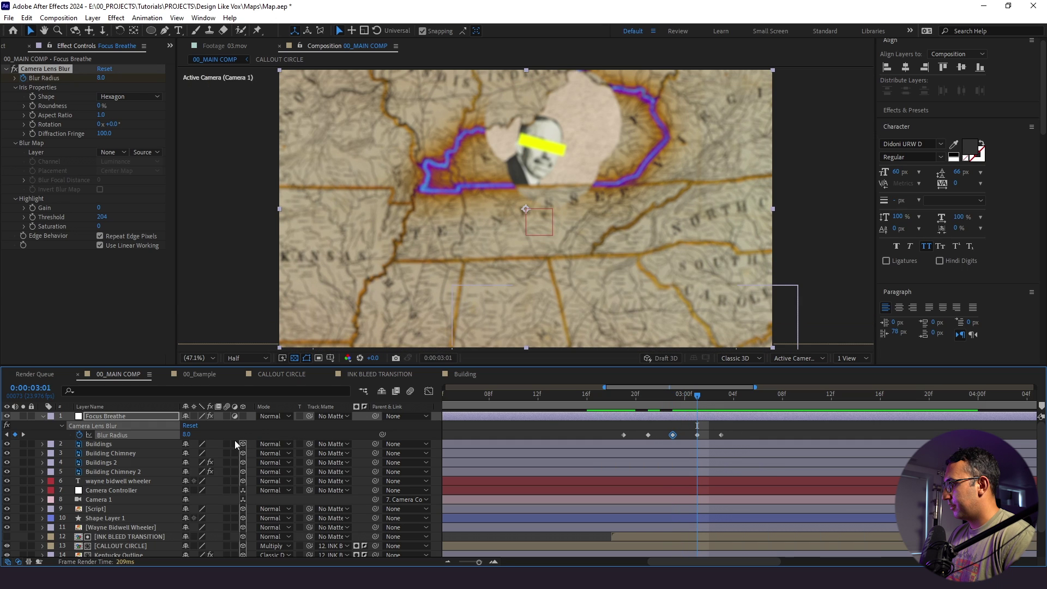
text(12)
key(Return)
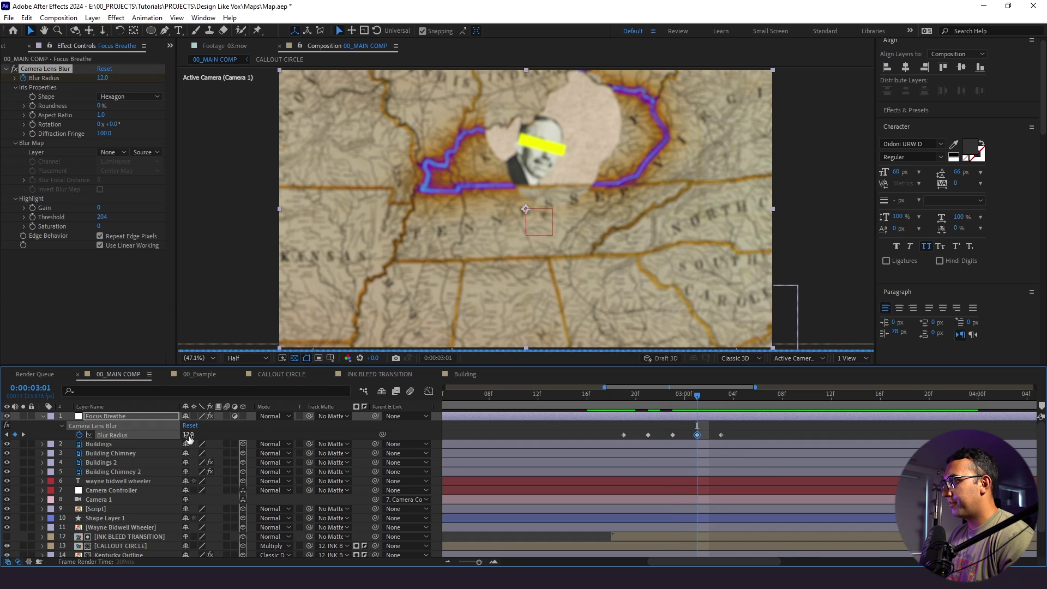
Step: Stretch the five Blur Radius keyframes proportionally to end at about 0:00:03:06 and preview the result
drag(736, 429, 616, 441)
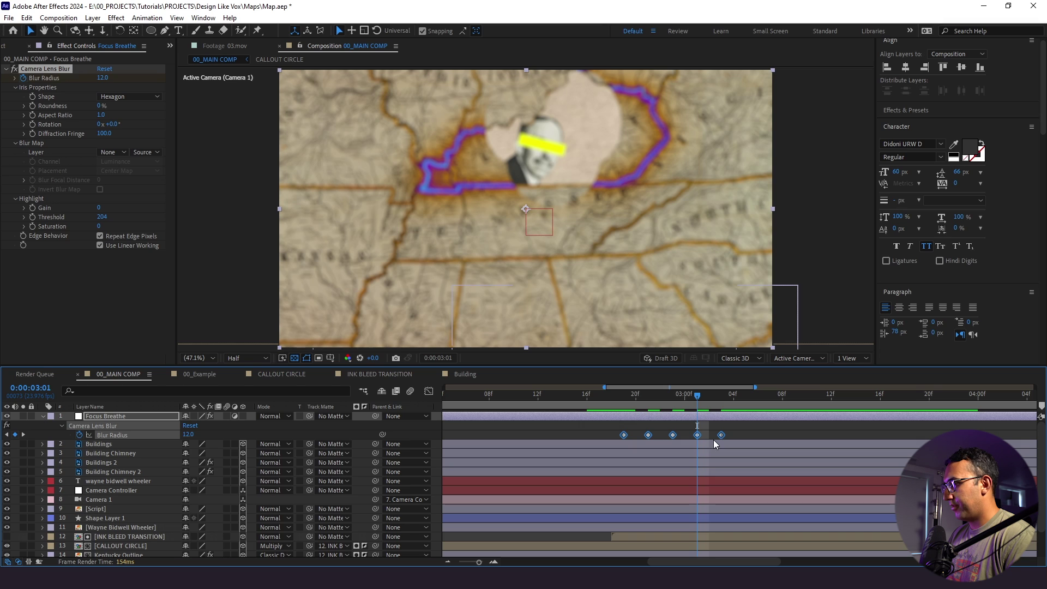
mouse_move(727, 438)
mouse_down()
mouse_move(758, 436)
mouse_move(746, 436)
mouse_up()
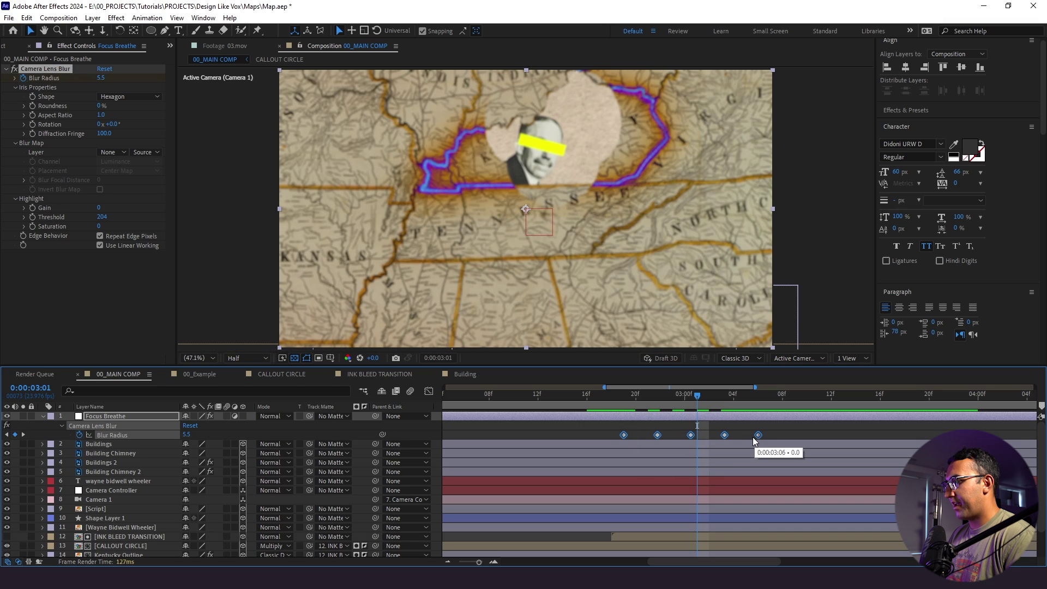
click(602, 400)
key(space)
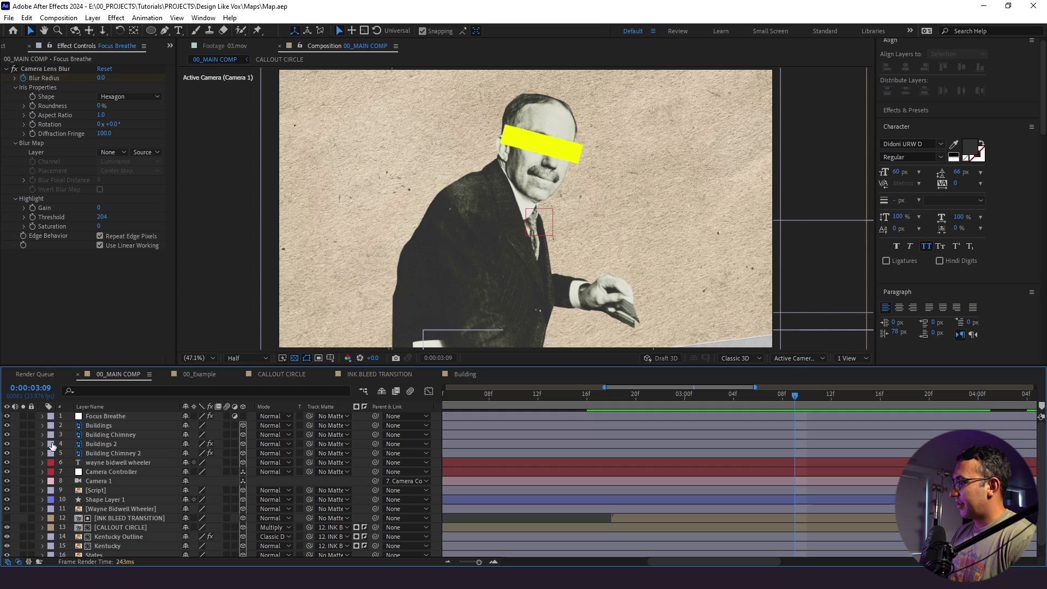
Step: Create a new adjustment layer above all layers and name it Posterize Time
click(92, 17)
mouse_move(109, 33)
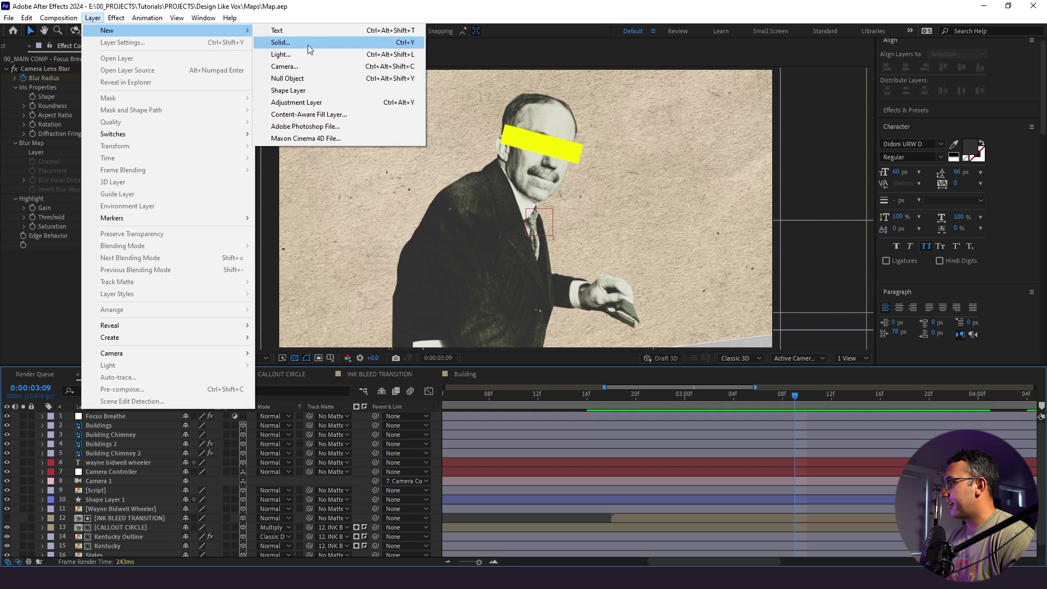
click(357, 102)
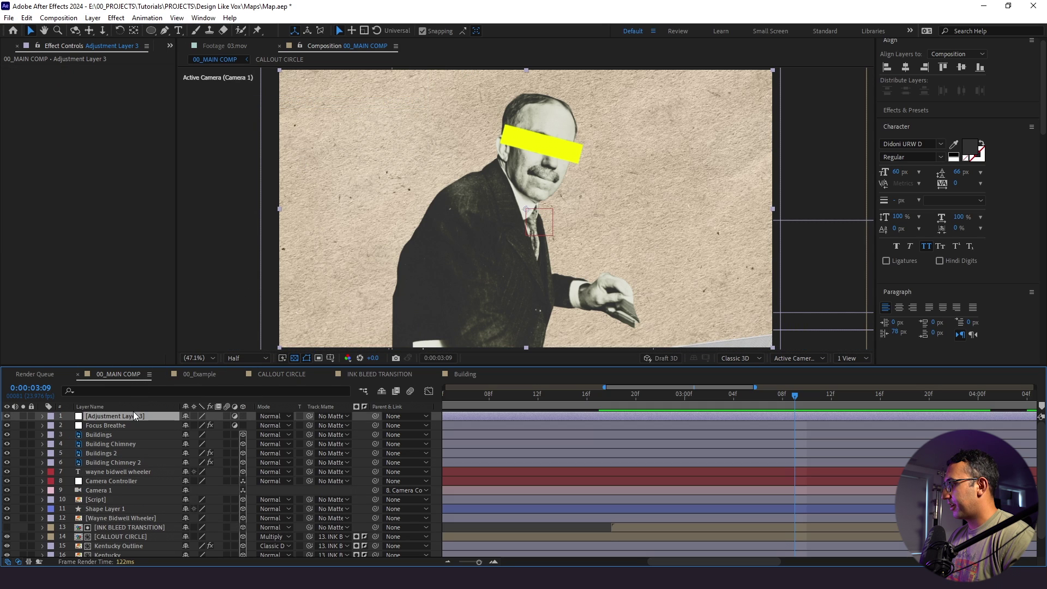
key(Return)
text(Poster)
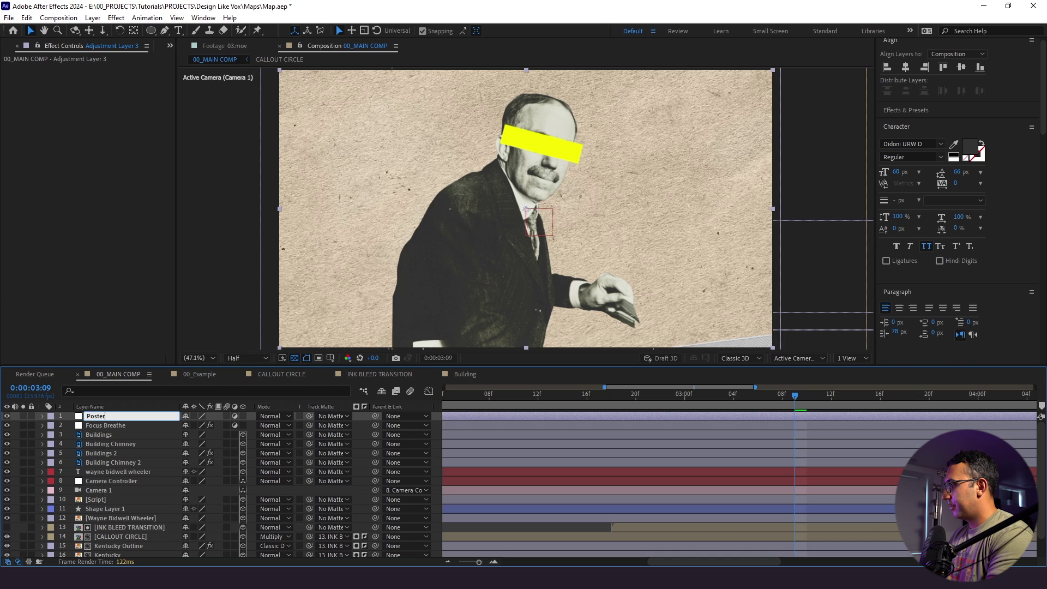
text(ize Time)
click(124, 431)
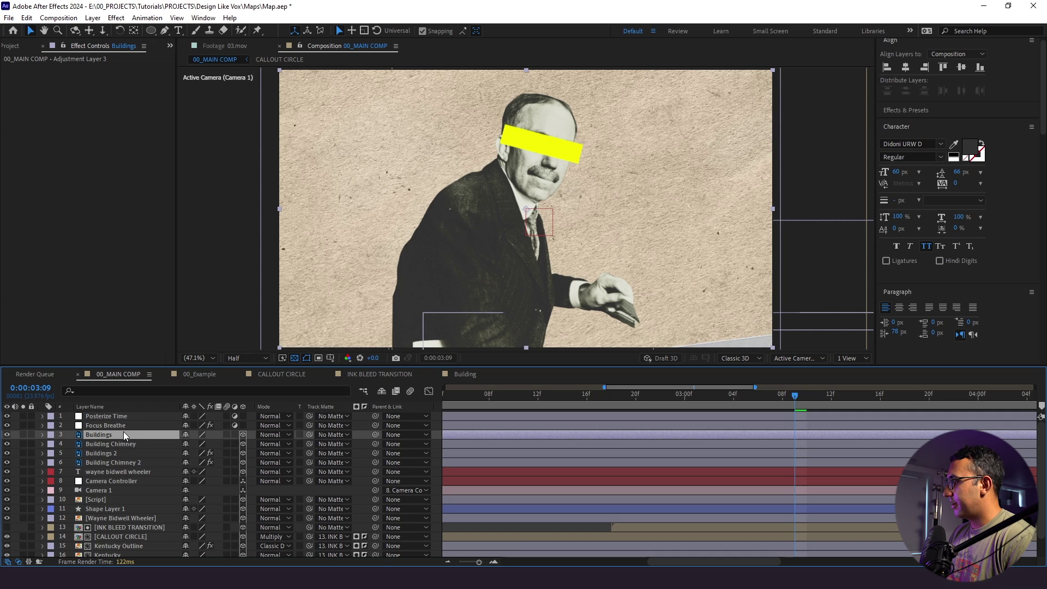
Step: Apply the Posterize Time effect to the Posterize Time adjustment layer with a Frame Rate of 12
click(126, 418)
key(ctrl+space)
text(pos)
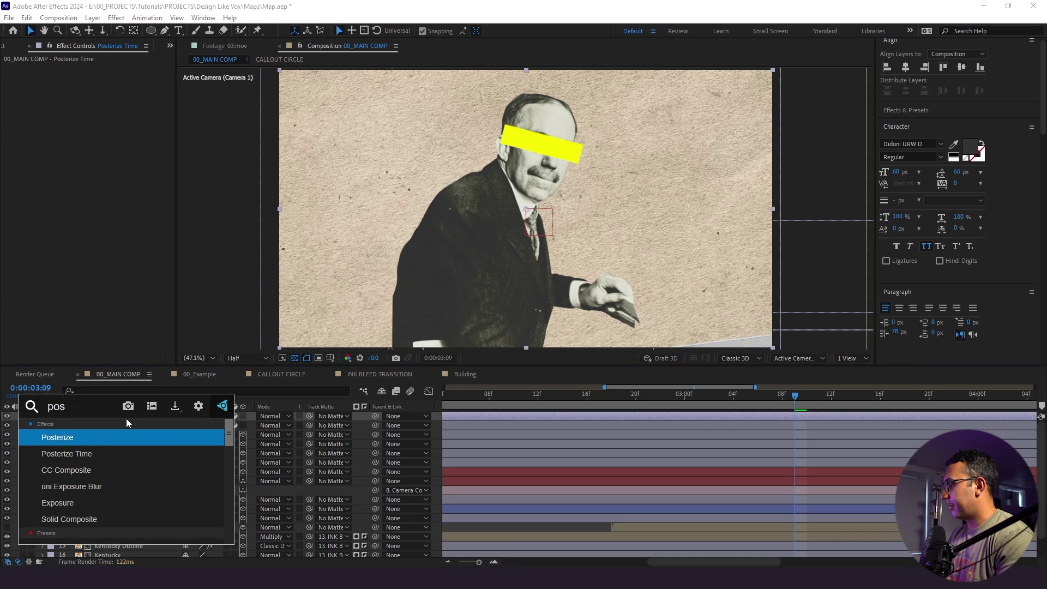
key(Down)
key(Return)
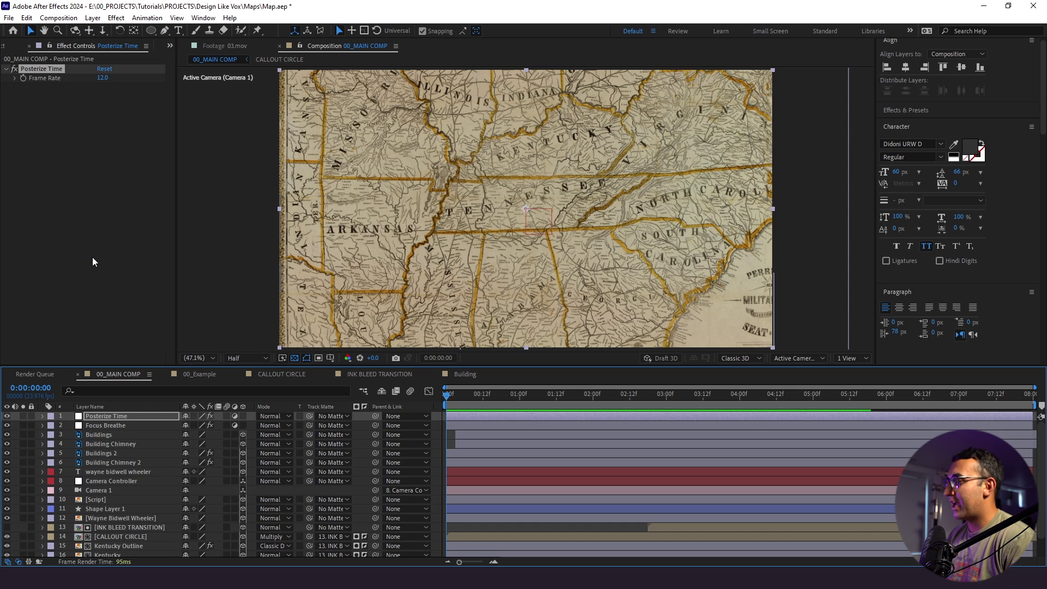
Step: Preview the animation and add the realistic dry-ice smoke clouds fog footage as a 3D layer directly below the Focus Breathe layer
key(space)
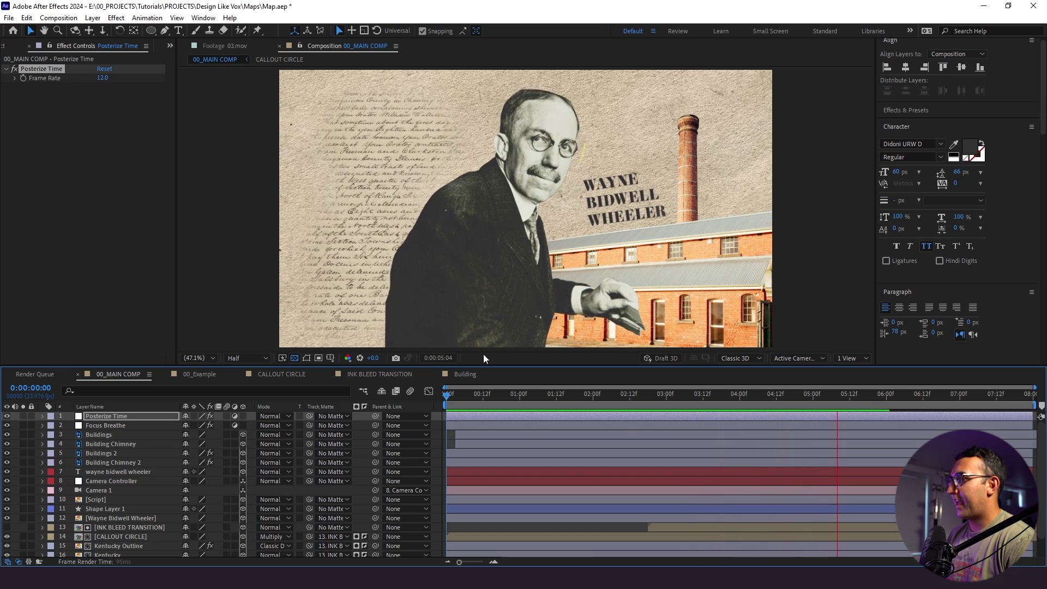
click(647, 401)
click(171, 48)
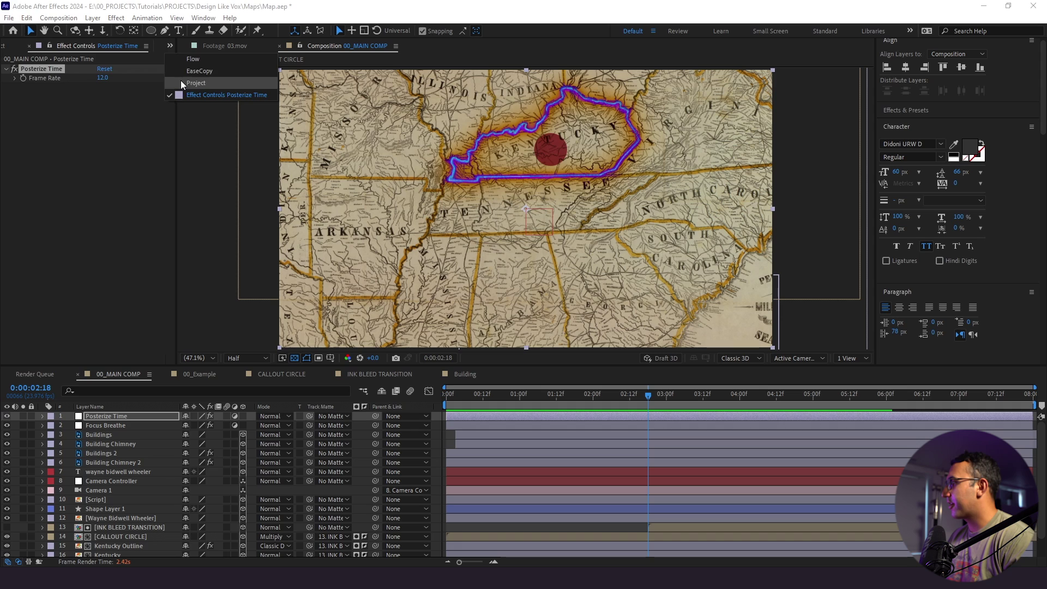
click(181, 80)
click(41, 118)
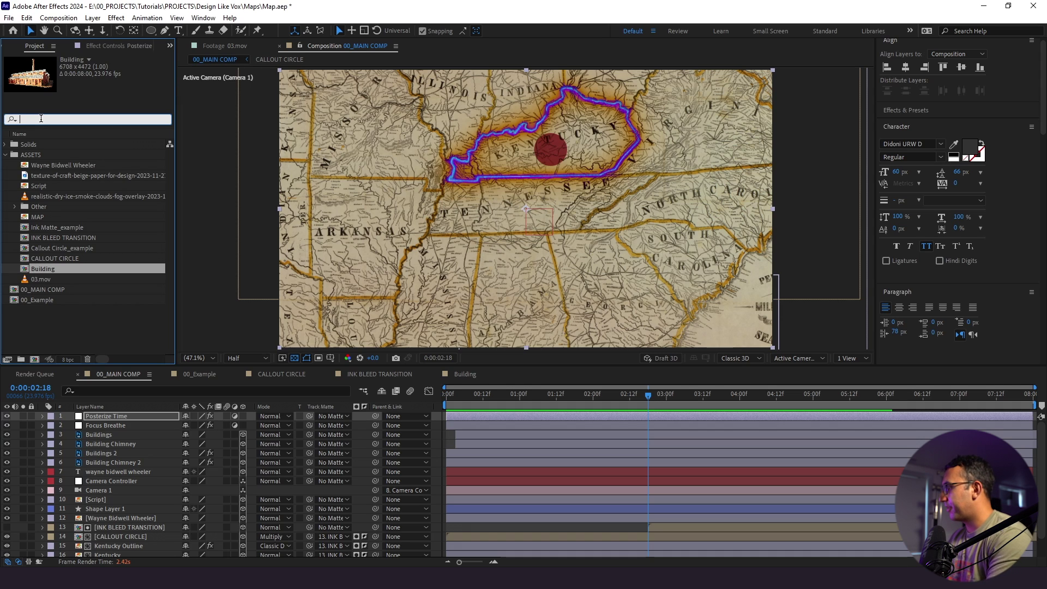
drag(41, 195, 103, 430)
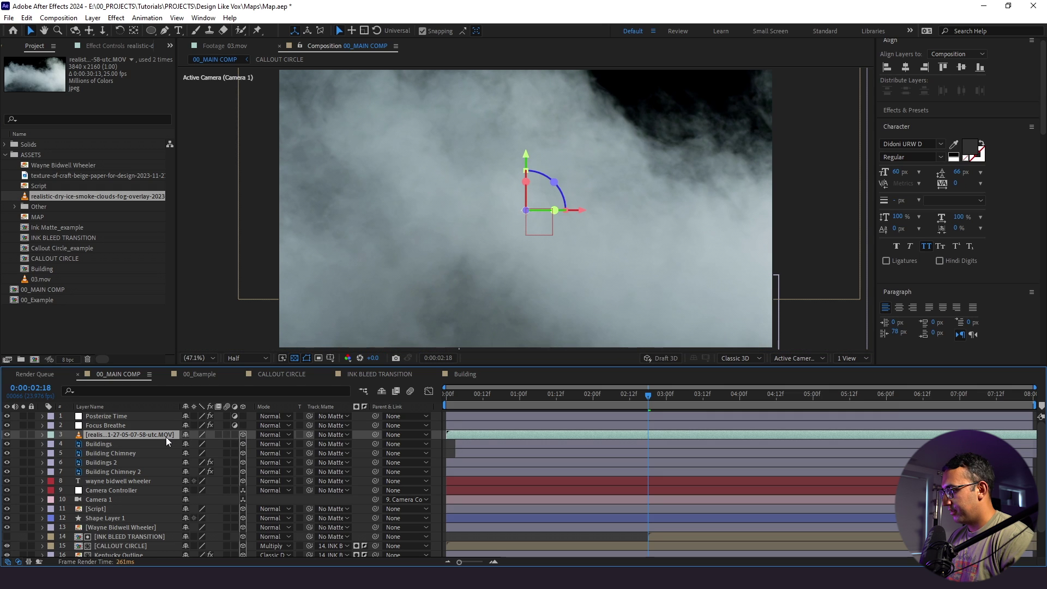
Step: Set the fog footage layer's blending mode to Screen and its Opacity to about 52%
key(t)
click(263, 435)
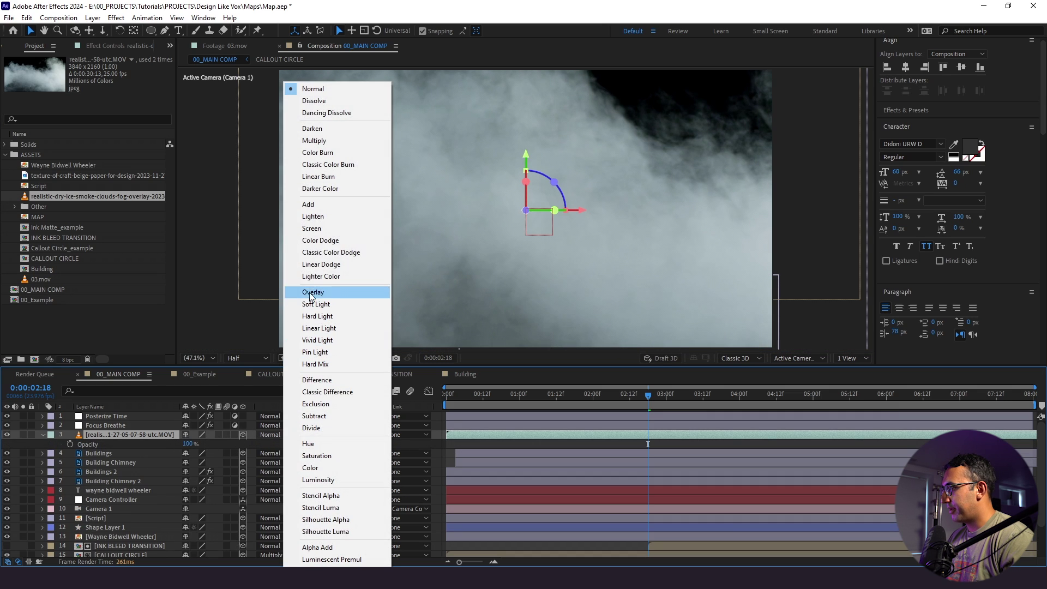
click(312, 228)
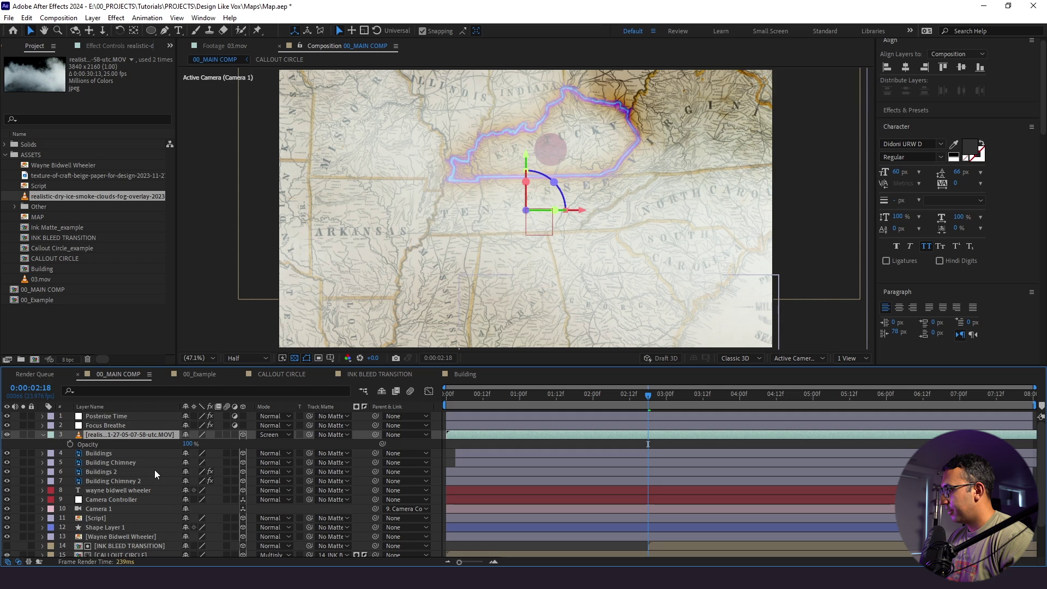
drag(184, 444, 158, 446)
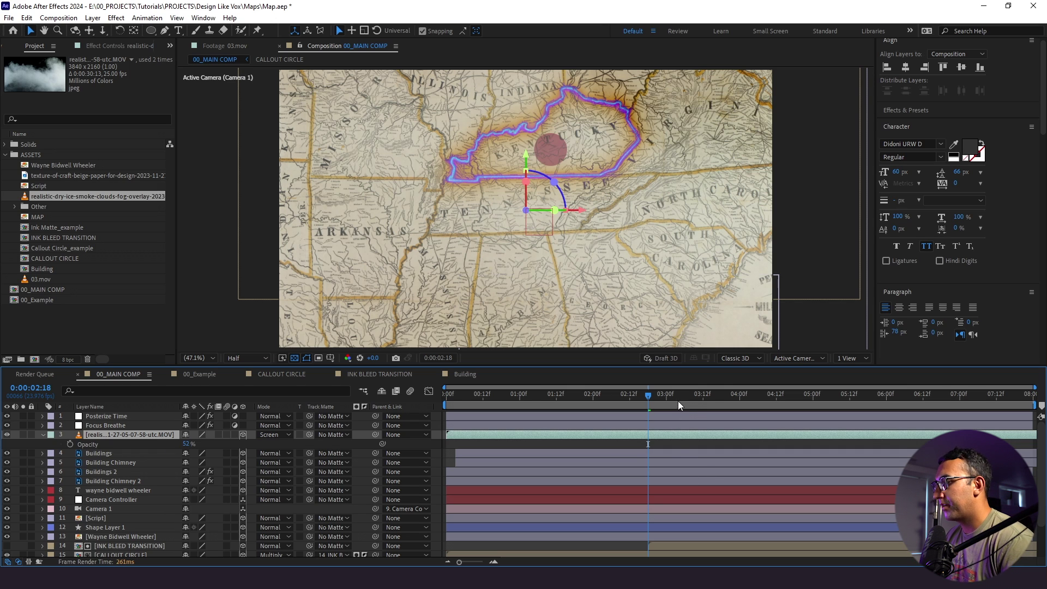
Step: Bring the fog layer closer to the camera with a Z position of about -1105, checking the frames from 0:00:03:02 to 0:00:03:06
mouse_move(679, 401)
mouse_down()
mouse_move(687, 397)
mouse_move(673, 398)
mouse_up()
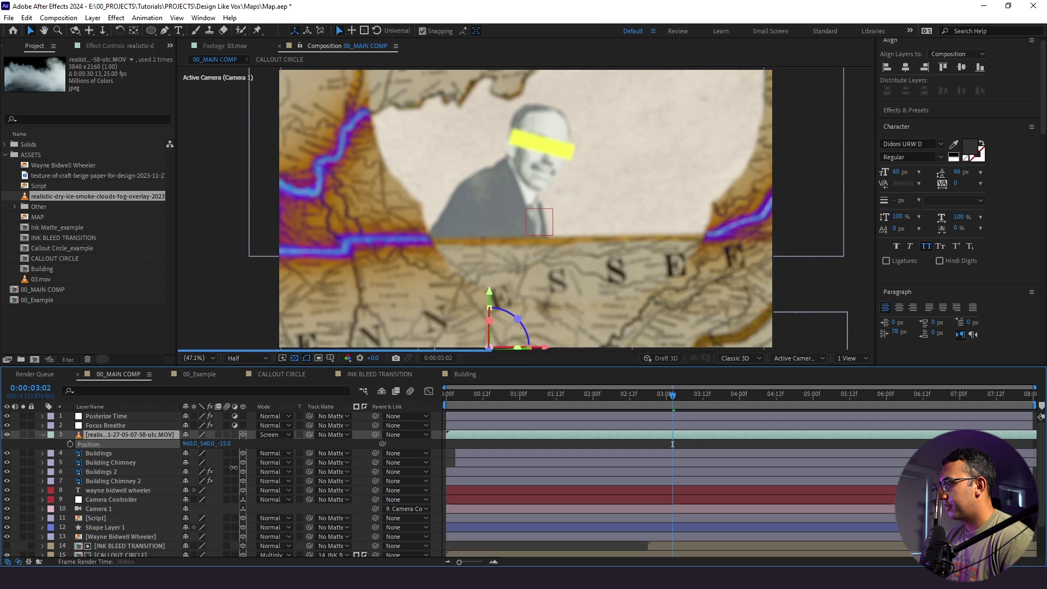
key(s)
key(Page_Down)
key(p)
key(Page_Down)
key(Page_Down)
key(Page_Down)
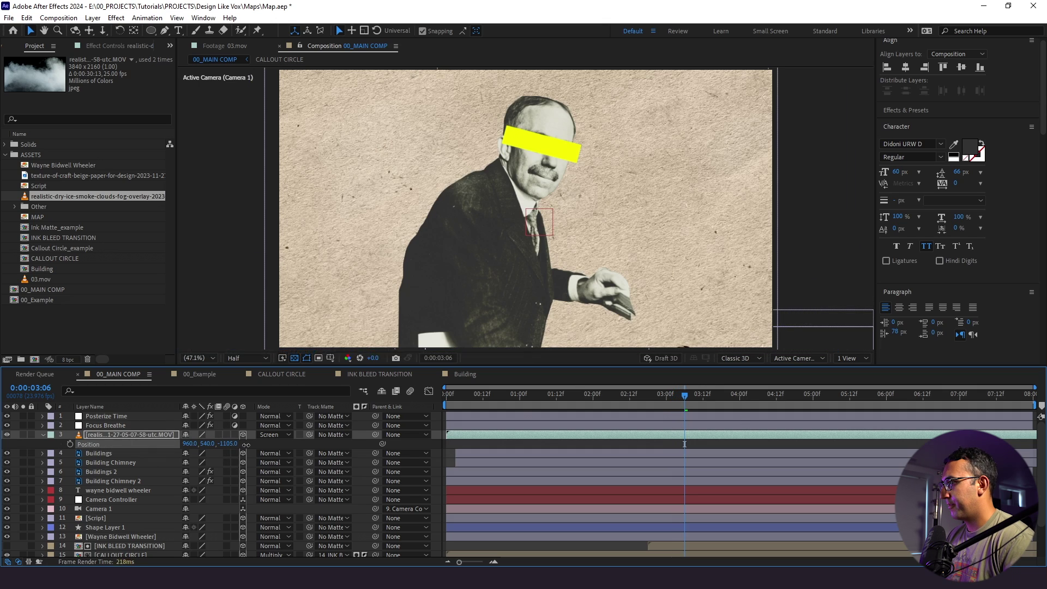
Step: Set the fog layer's Opacity to 55% and preview the zoom into the portrait scene
key(Home)
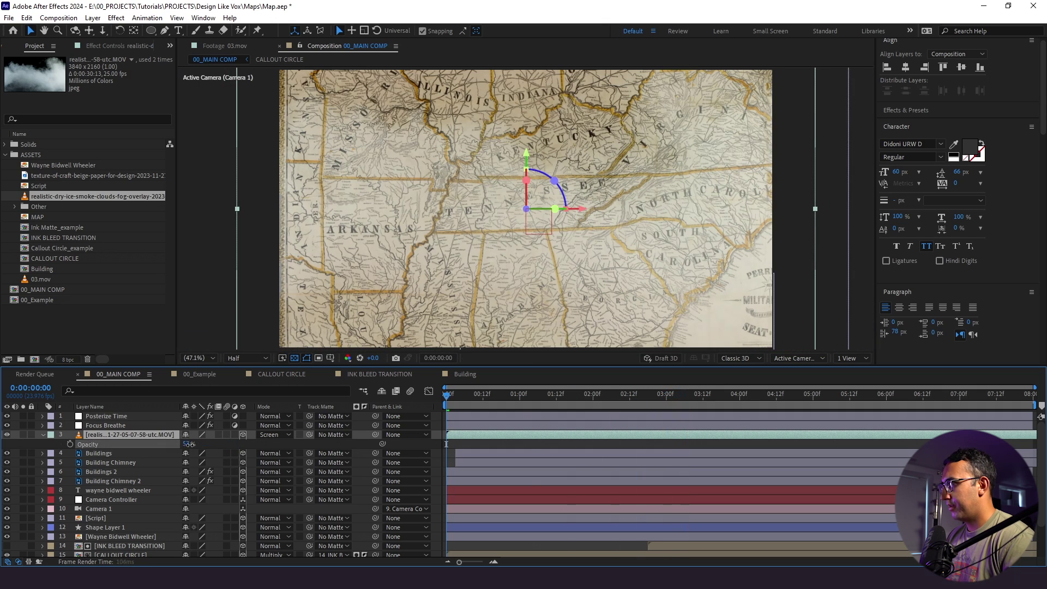
key(space)
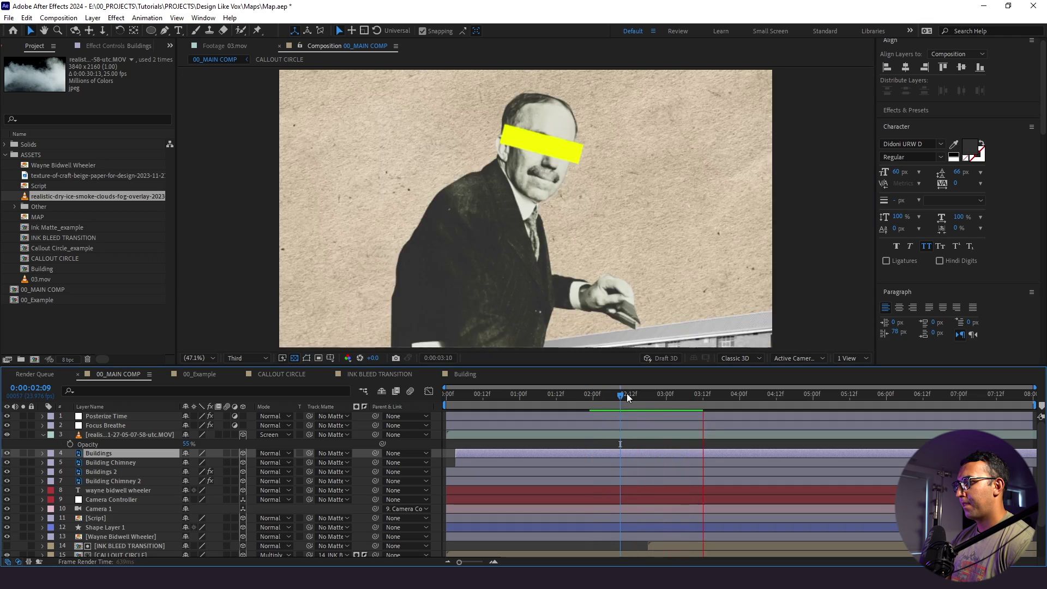
mouse_move(627, 398)
mouse_down()
mouse_move(666, 397)
mouse_move(618, 452)
mouse_move(646, 398)
mouse_up()
click(137, 426)
click(137, 435)
key(p)
click(155, 463)
click(213, 435)
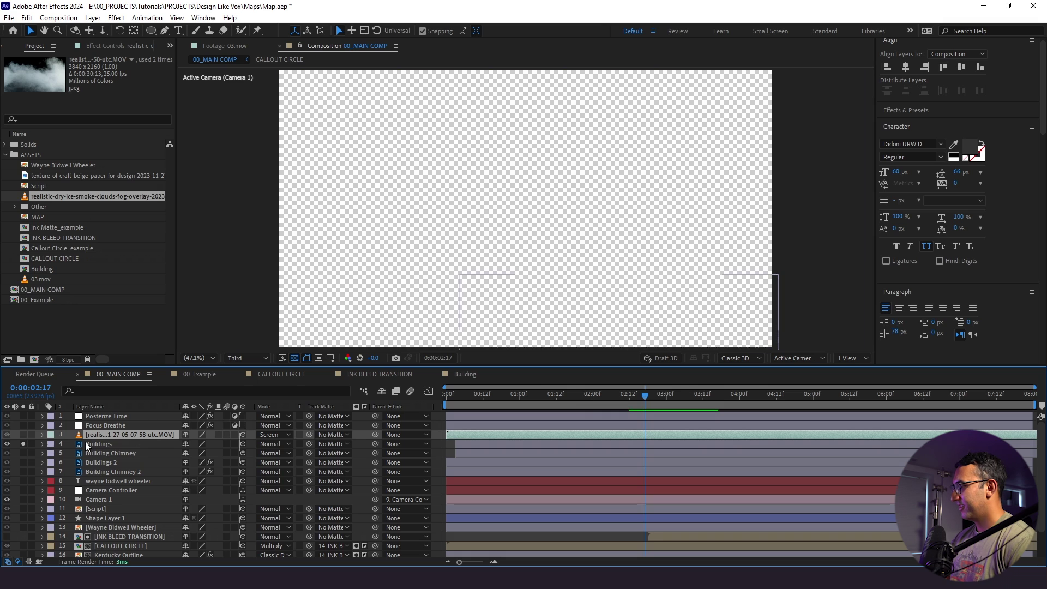
click(23, 444)
drag(646, 397, 621, 403)
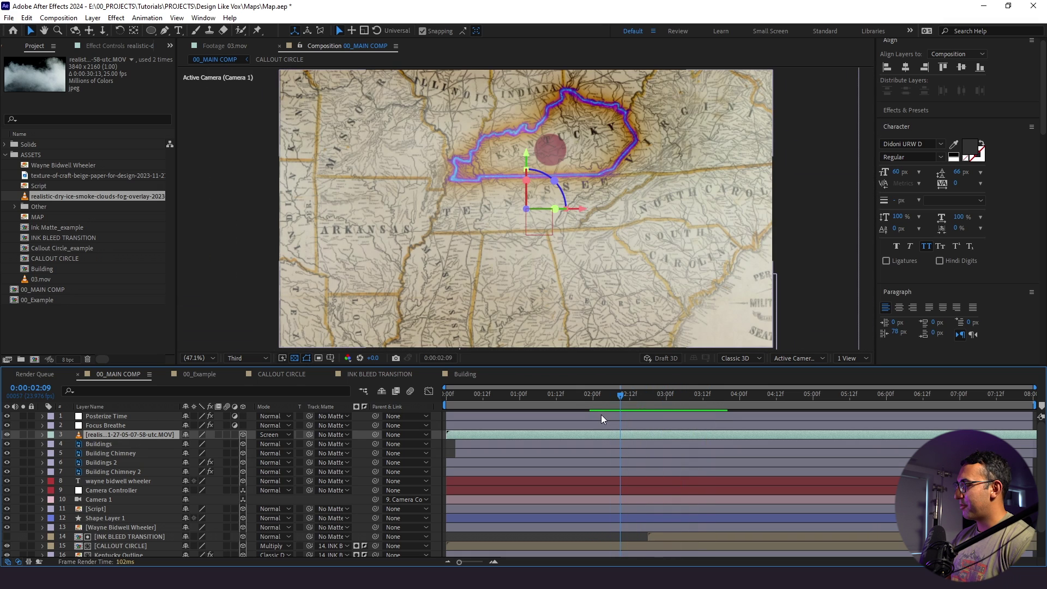
Step: Enable motion blur on all layers and for the composition, and preview the animation from the beginning
key(ctrl+a)
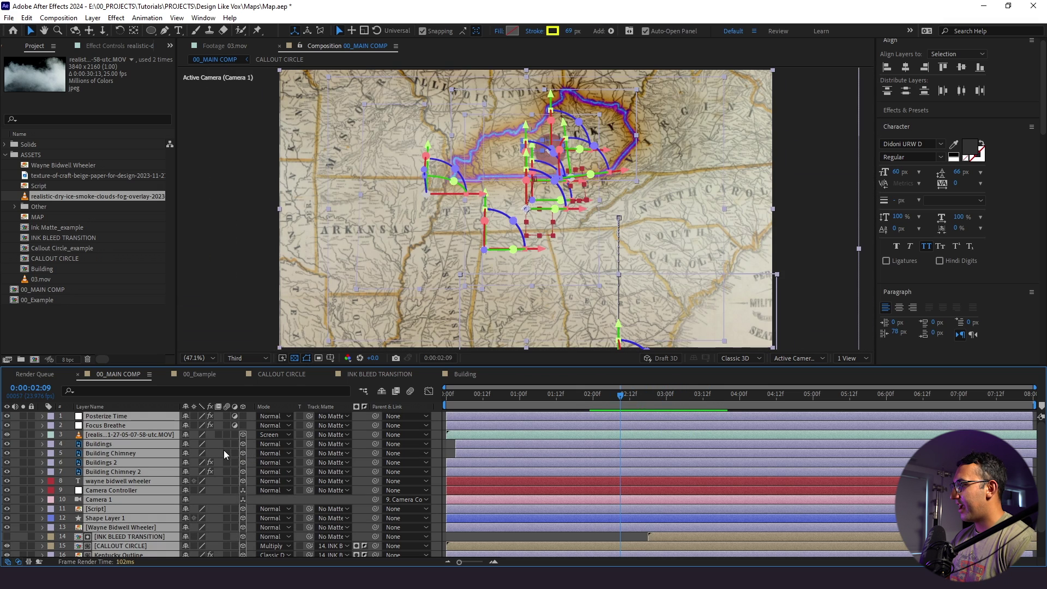
click(225, 453)
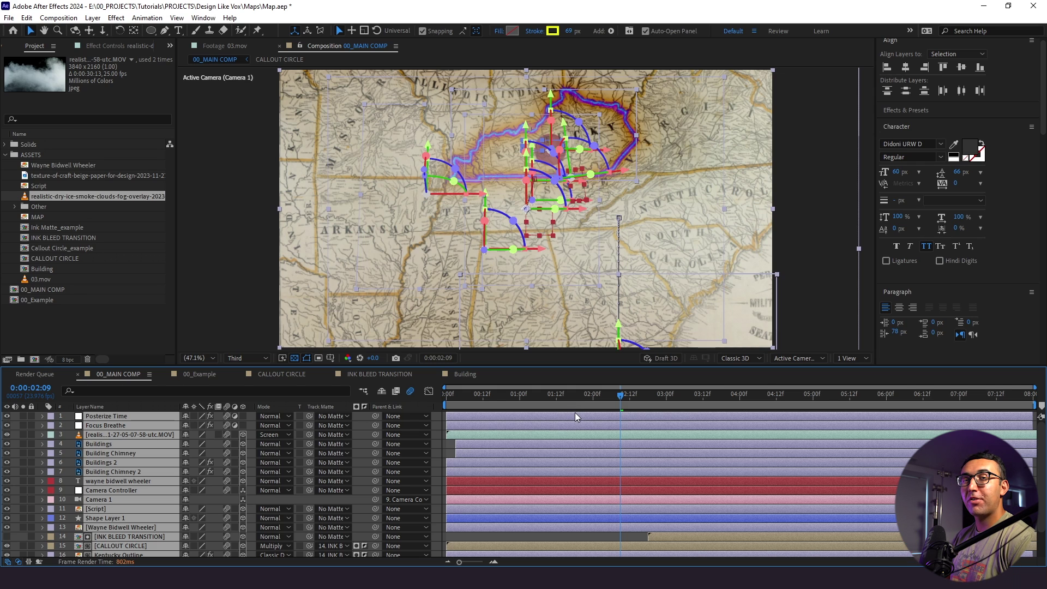
key(Home)
key(space)
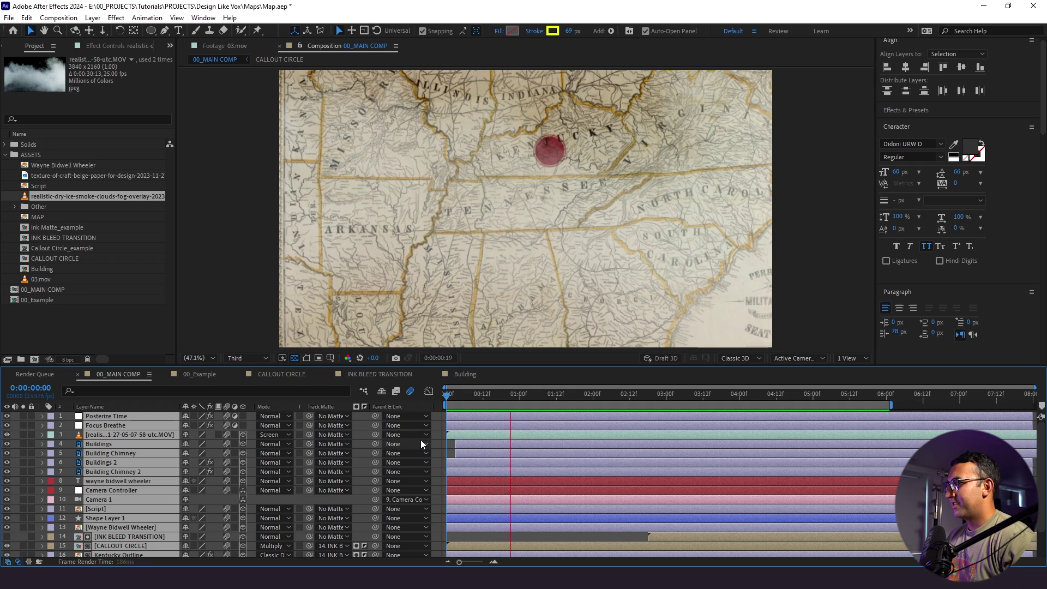